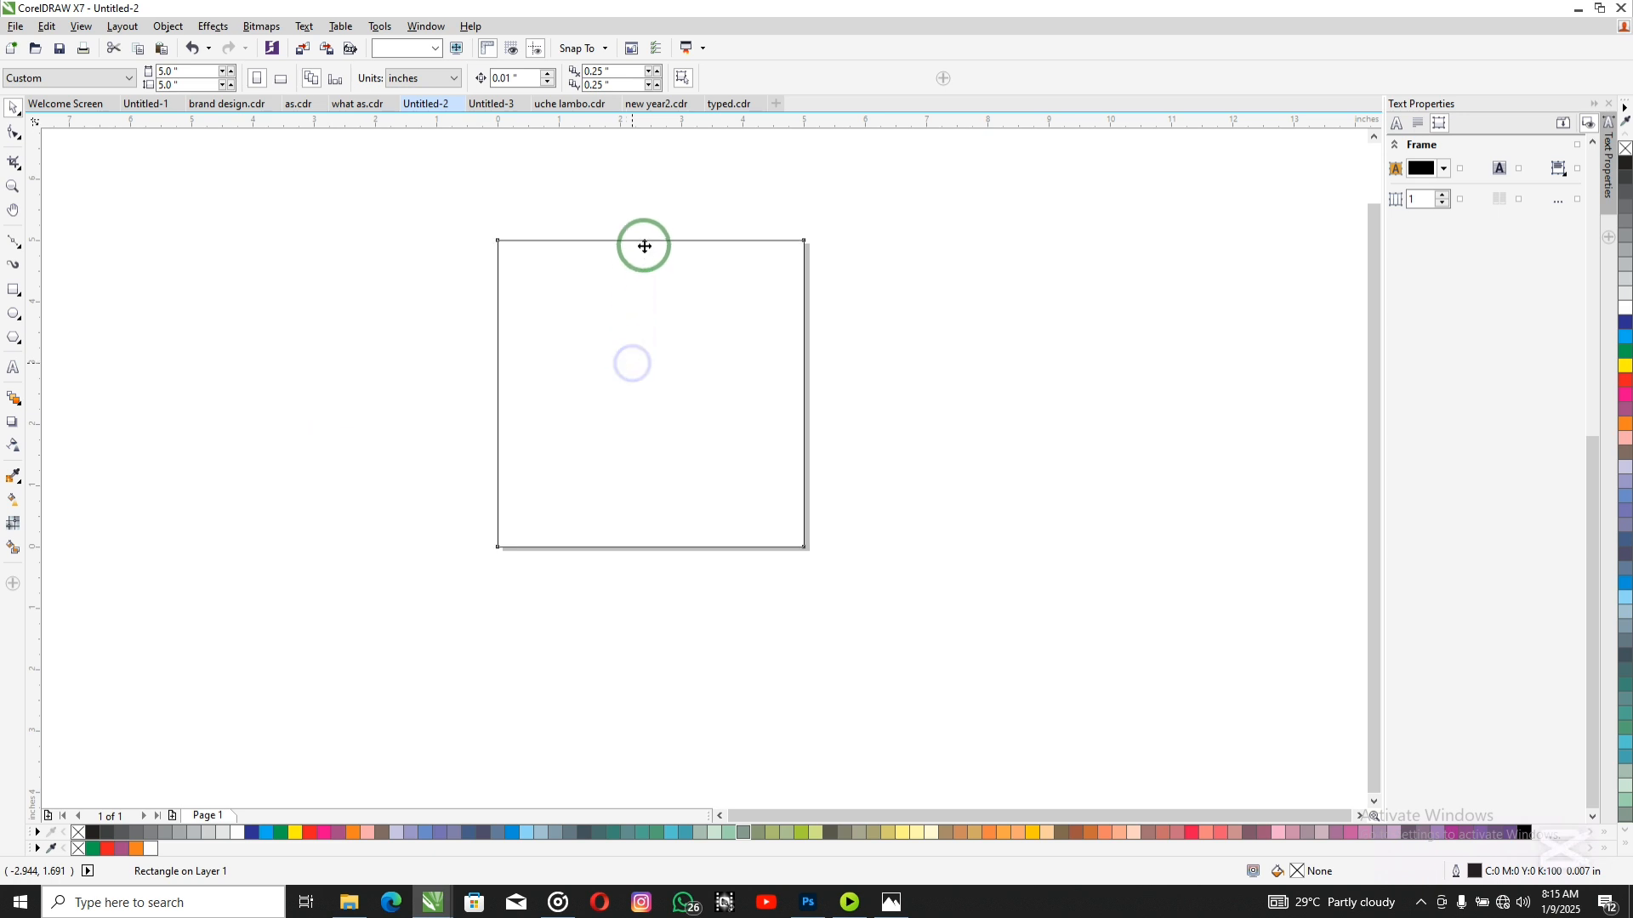
# Step: Duplicate the page-sized square as a full-width rectangle 1.705 in high along the page's lower edge
pyautogui.click(645, 247)
pyautogui.moveTo(652, 237); pyautogui.dragTo(651, 436)
pyautogui.click(408, 353)
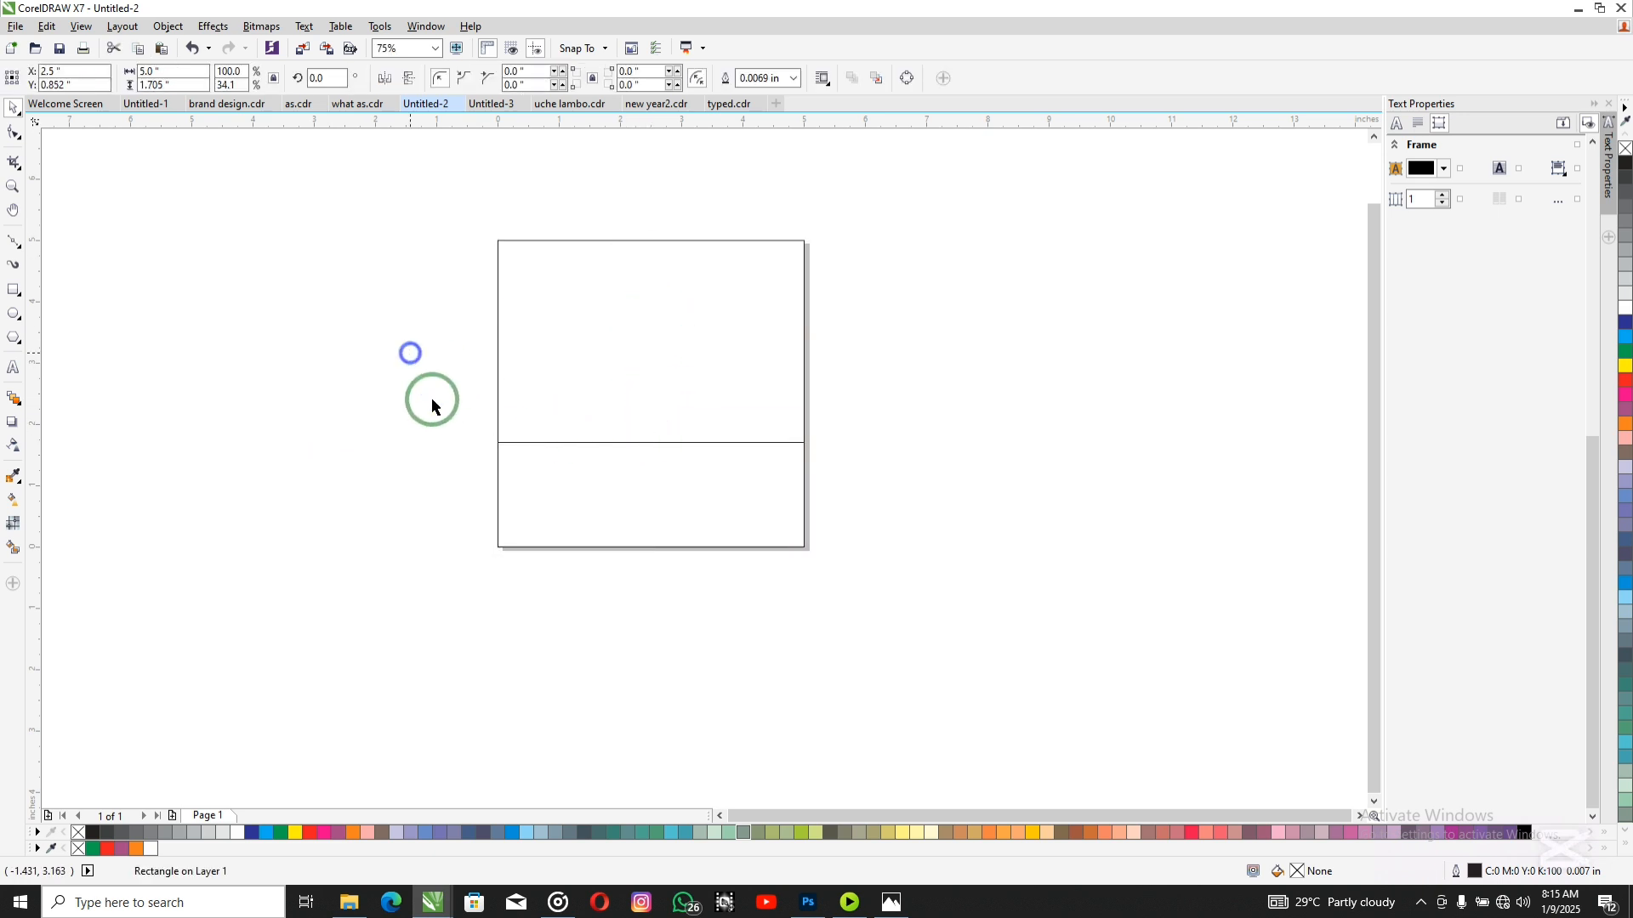
pyautogui.click(362, 520)
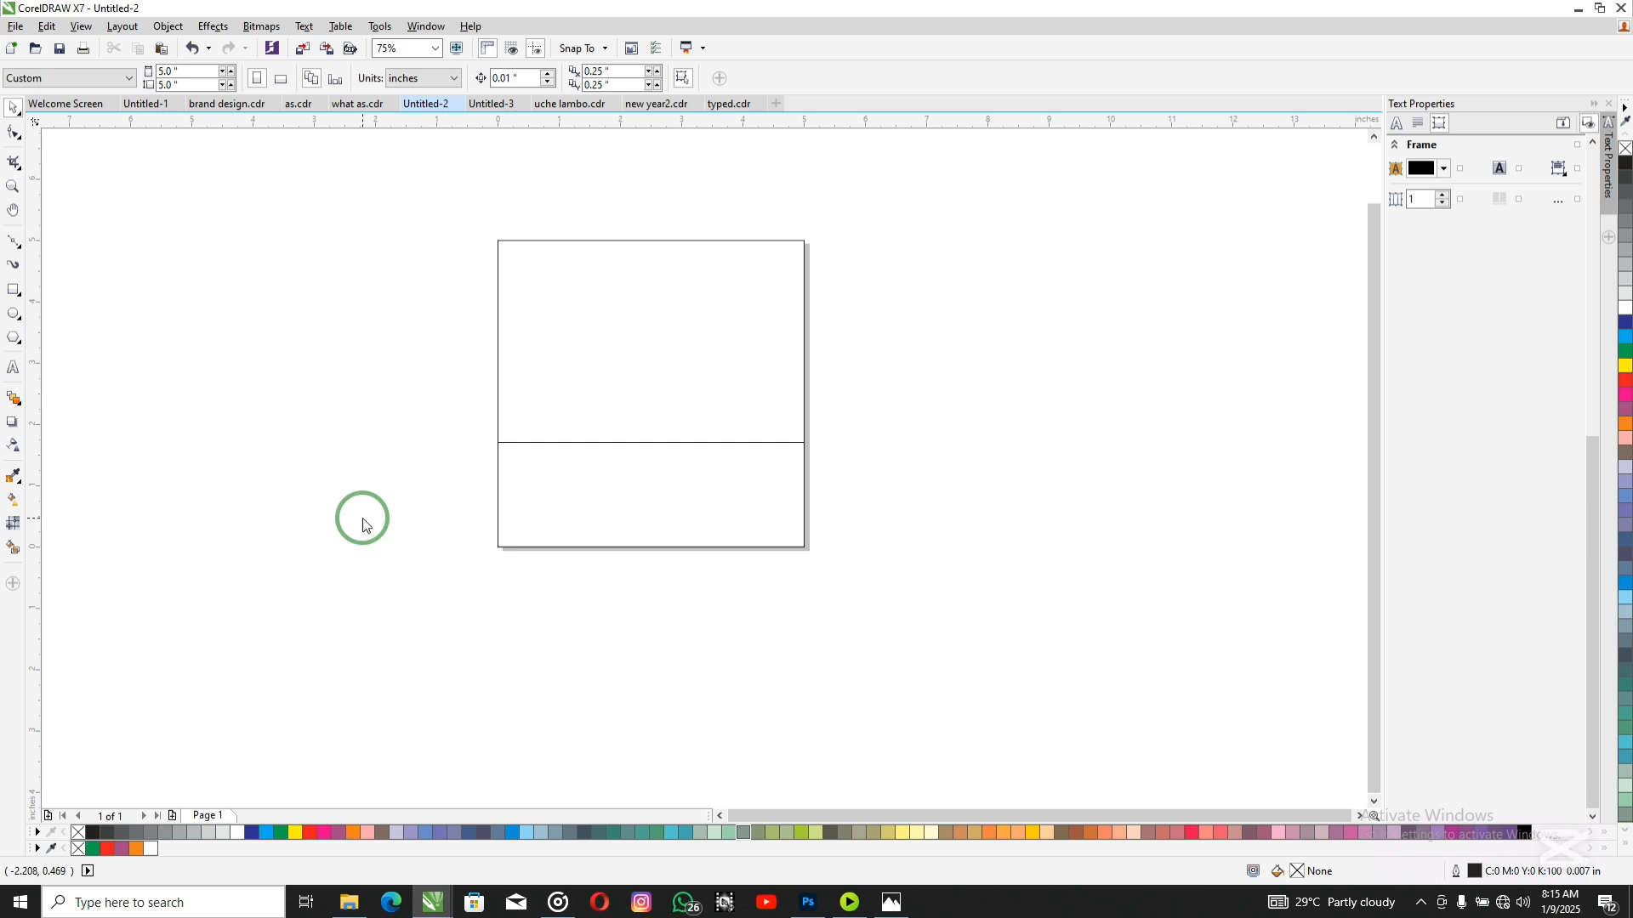
# Step: Import the car image and the hexagon background from the Desktop folder "how to make a wonderful flyer" and place them on the canvas
pyautogui.hotkey('ctrl', 'i')
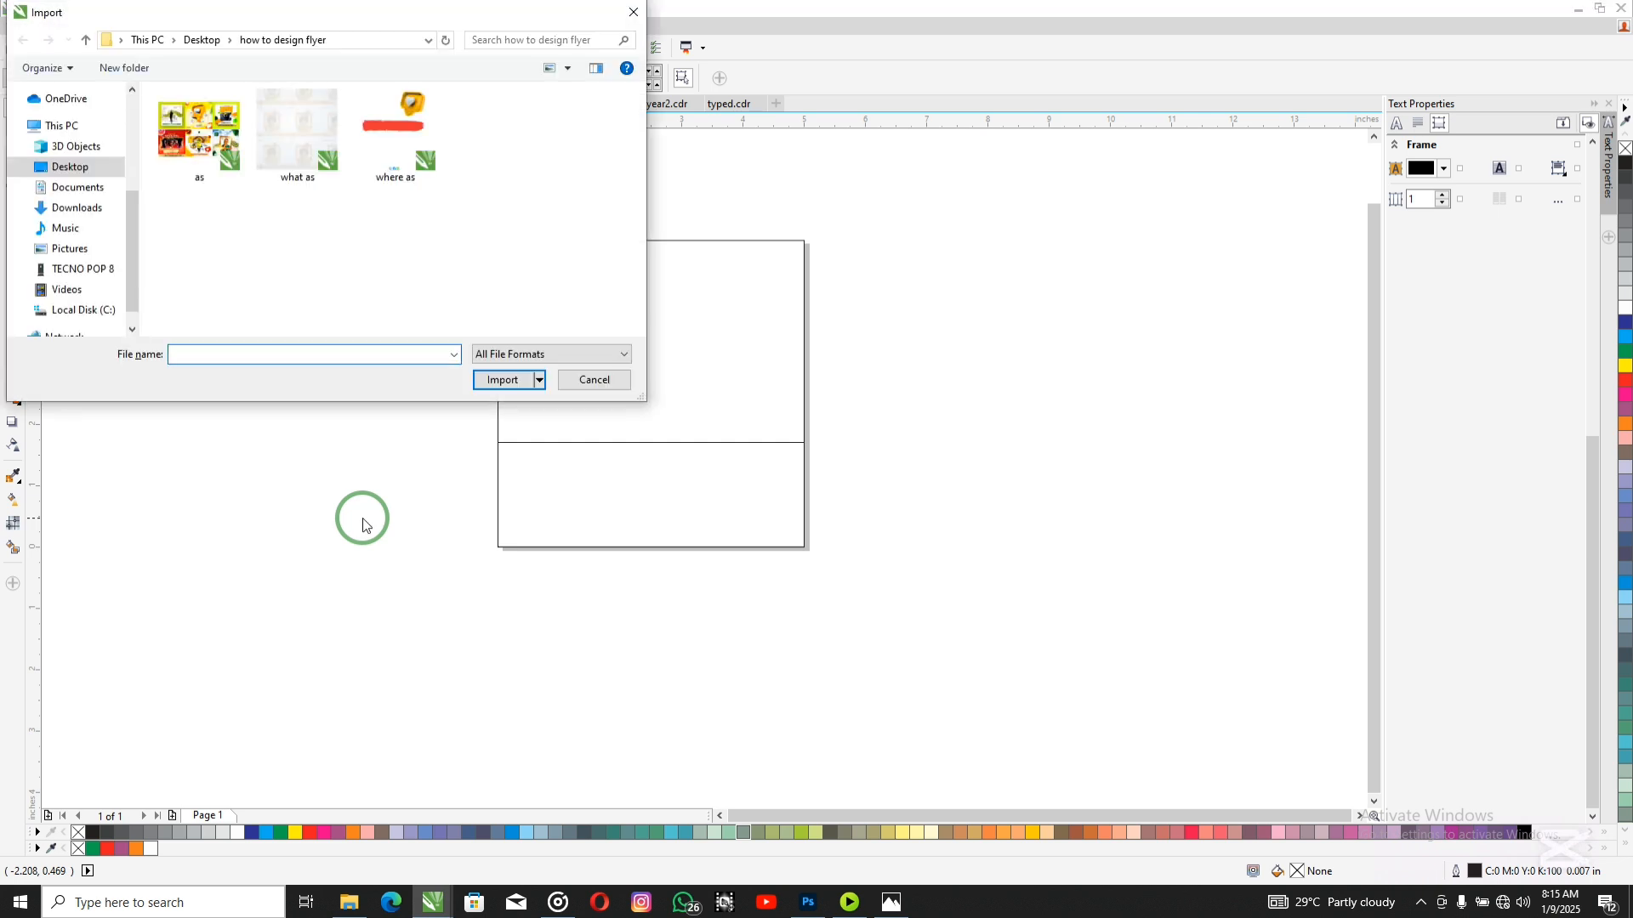
pyautogui.click(90, 167)
pyautogui.click(95, 168)
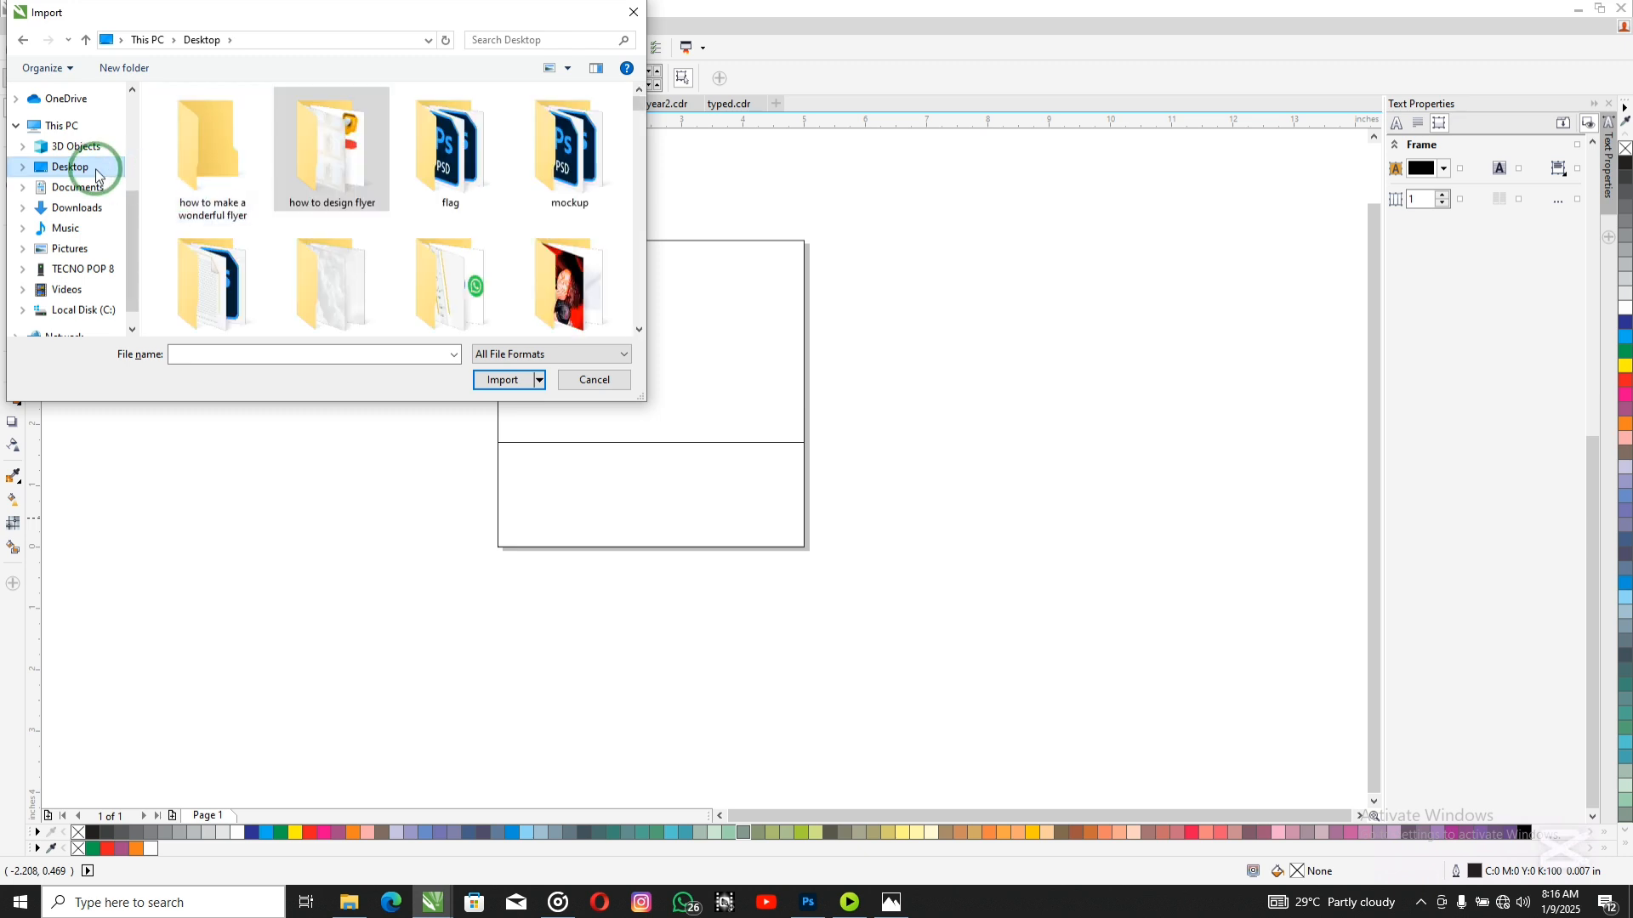
pyautogui.doubleClick(235, 173)
pyautogui.click(302, 168)
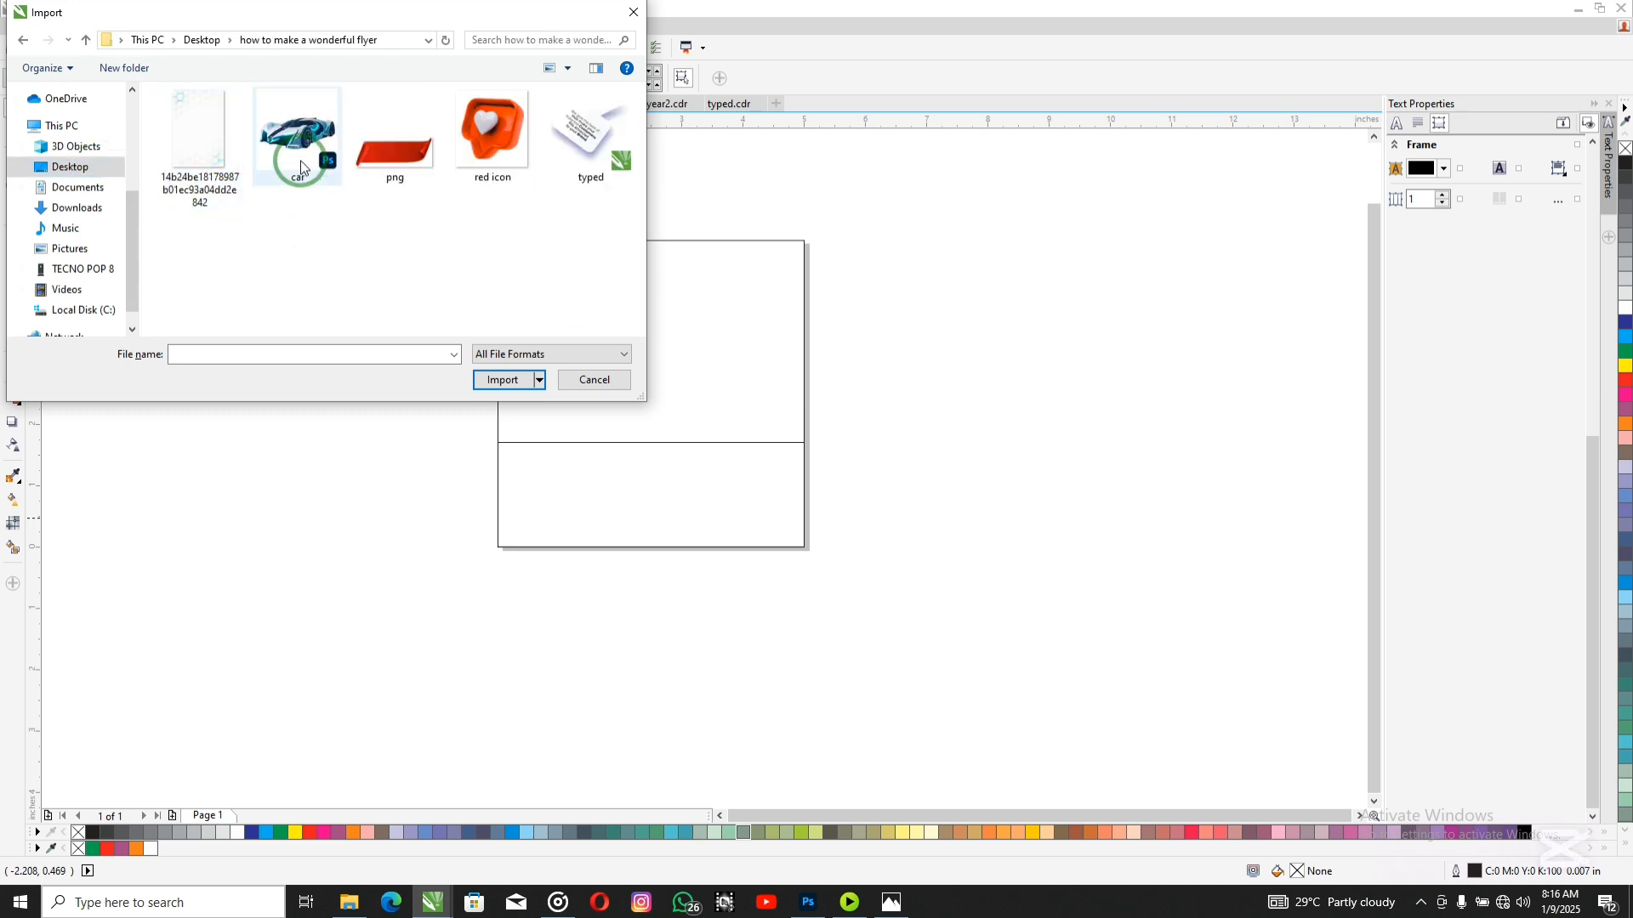
pyautogui.keyDown('ctrl'); pyautogui.click(200, 144); pyautogui.keyUp('ctrl')
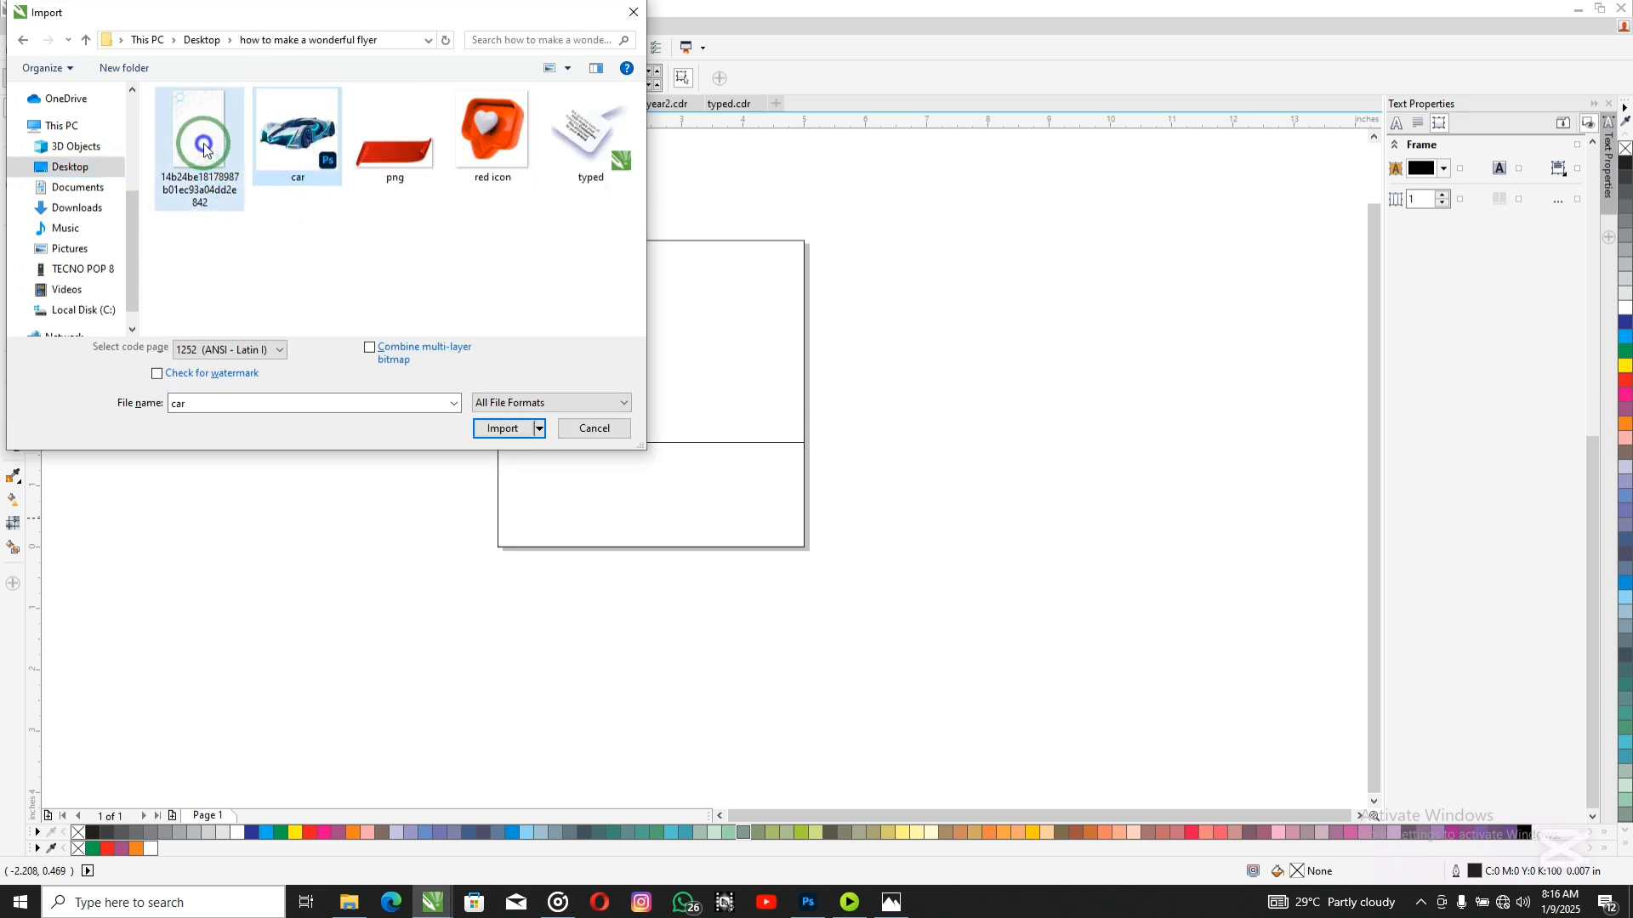
pyautogui.click(479, 407)
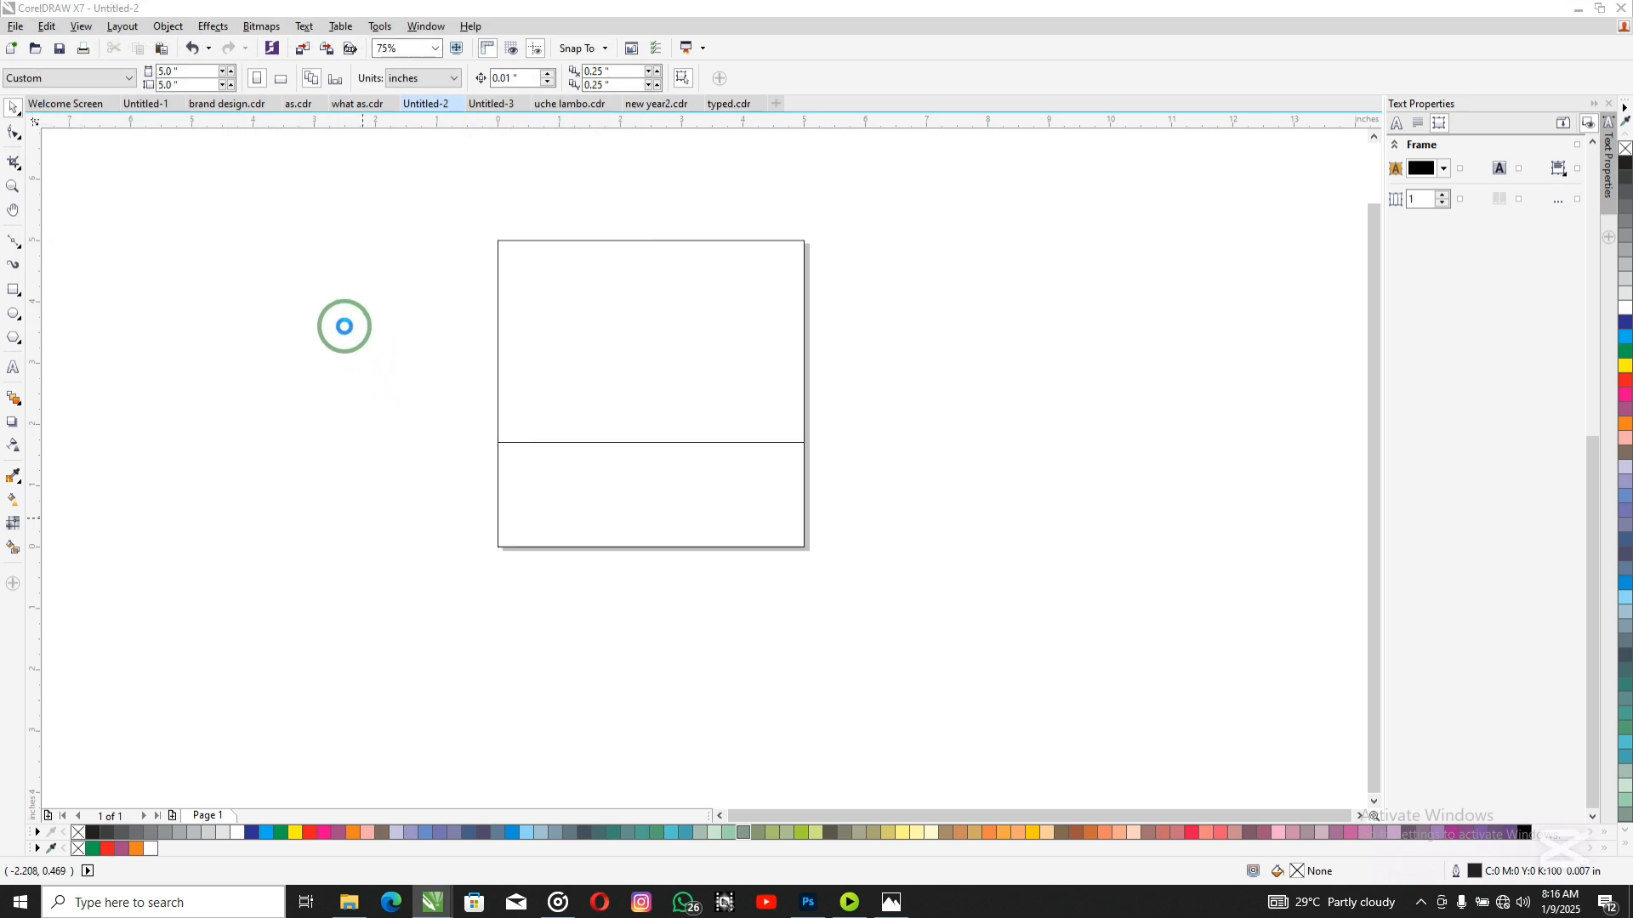
pyautogui.click(344, 320)
pyautogui.click(337, 313)
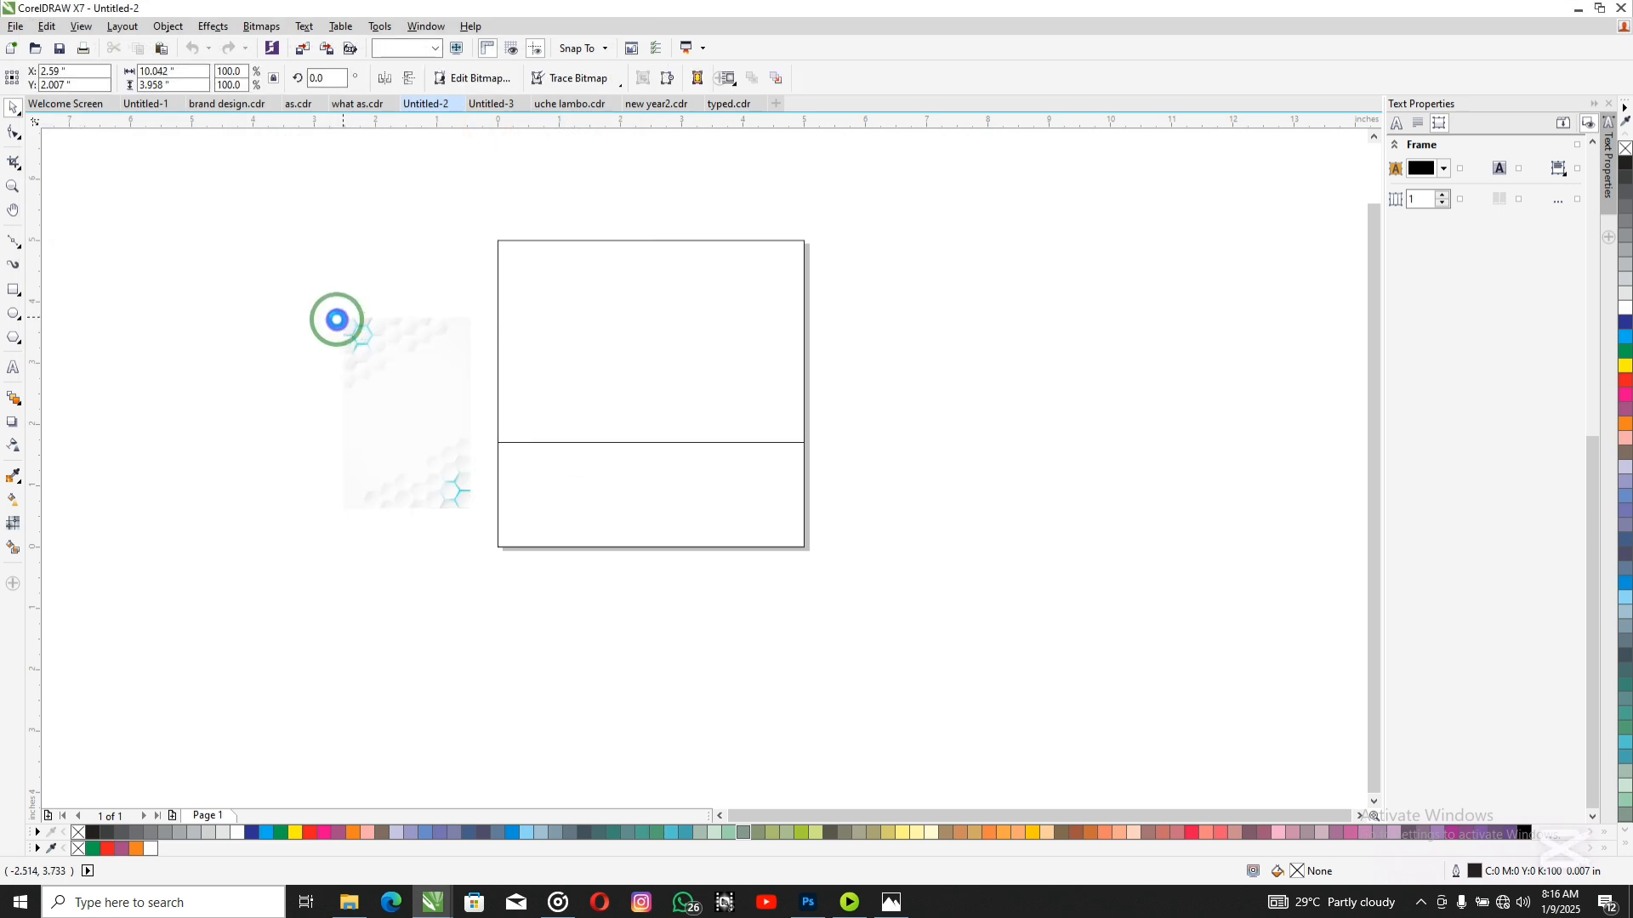
# Step: Scale the car image down to 37.5% and move it over the page's lower edge
pyautogui.moveTo(722, 594); pyautogui.dragTo(730, 623)
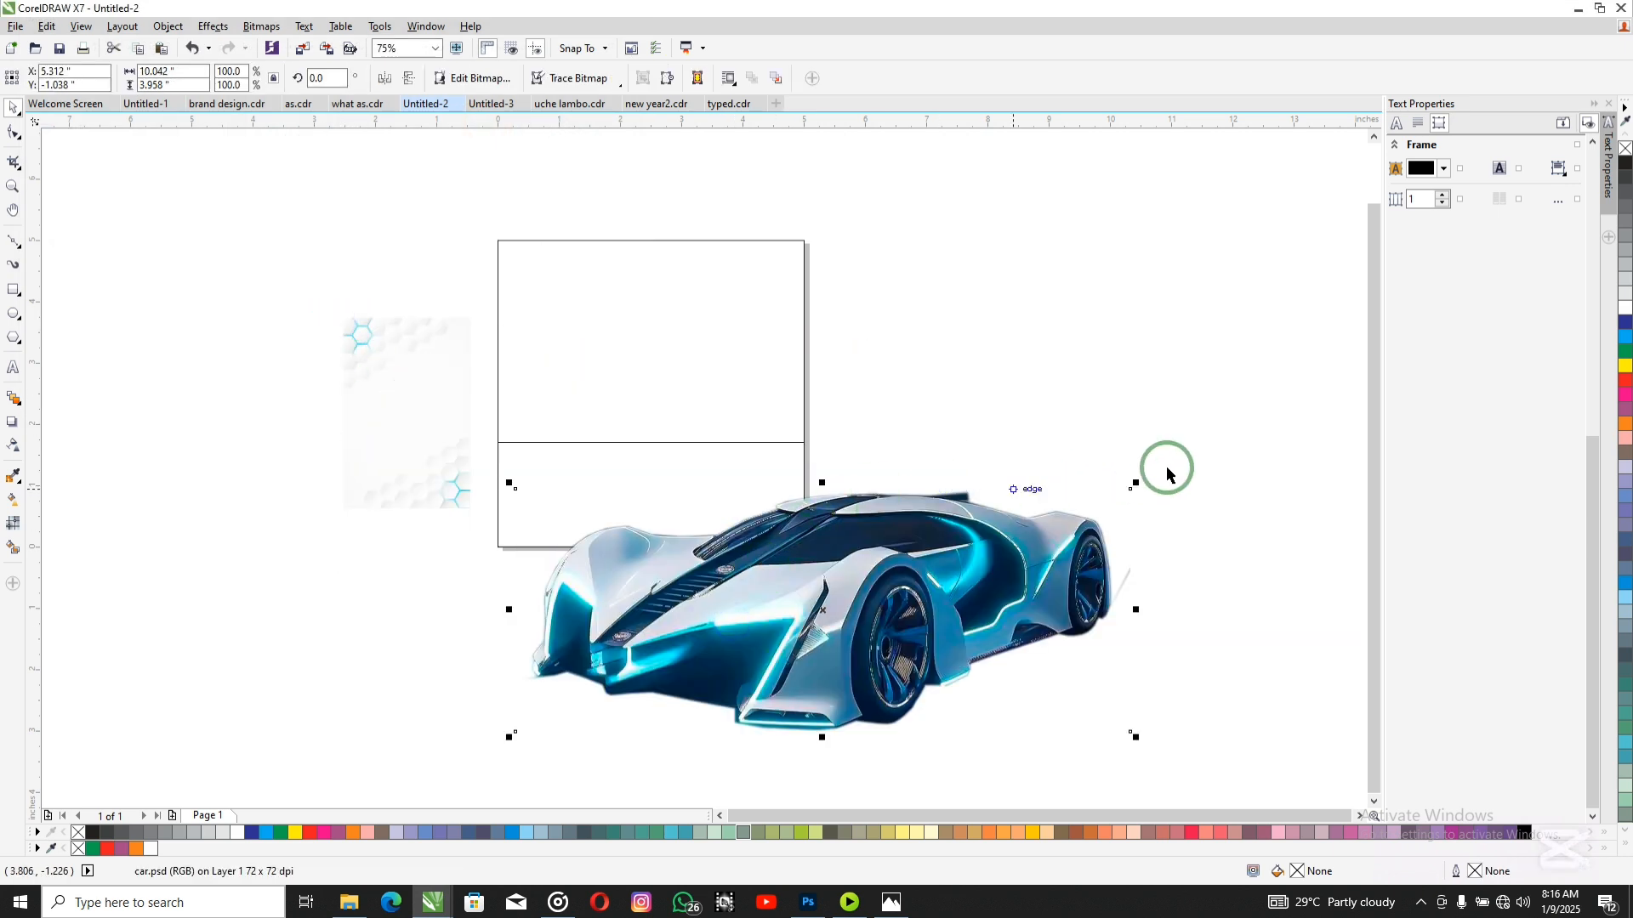
pyautogui.moveTo(1136, 485); pyautogui.dragTo(940, 563)
pyautogui.moveTo(716, 563); pyautogui.dragTo(563, 525)
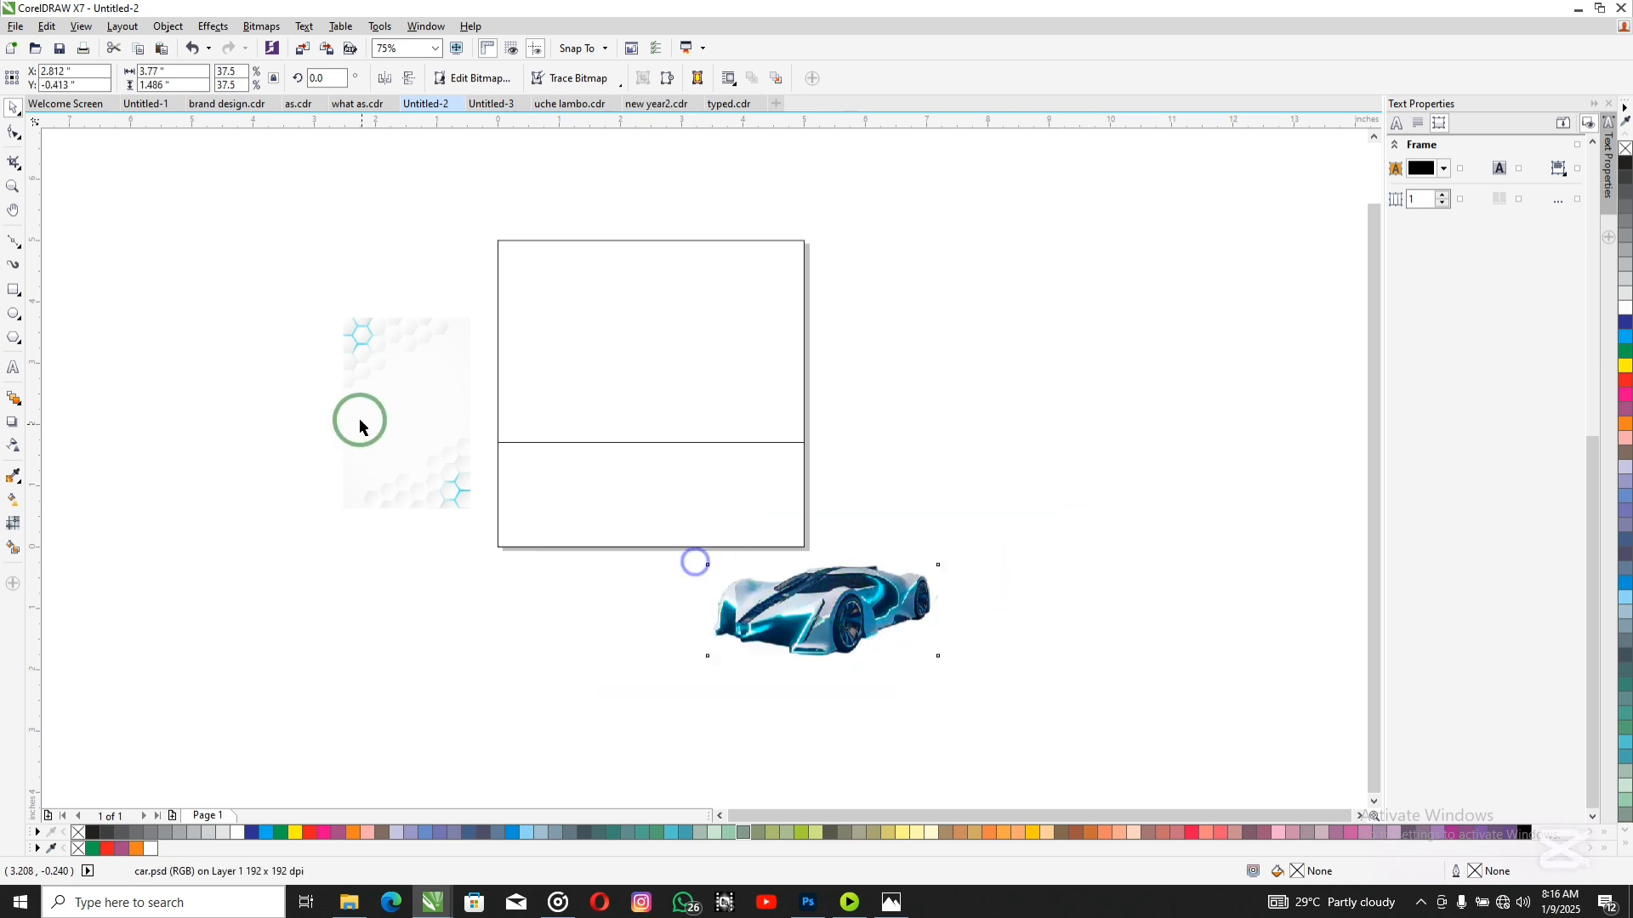
# Step: Rotate the hexagon background image by 90 degrees
pyautogui.click(400, 382)
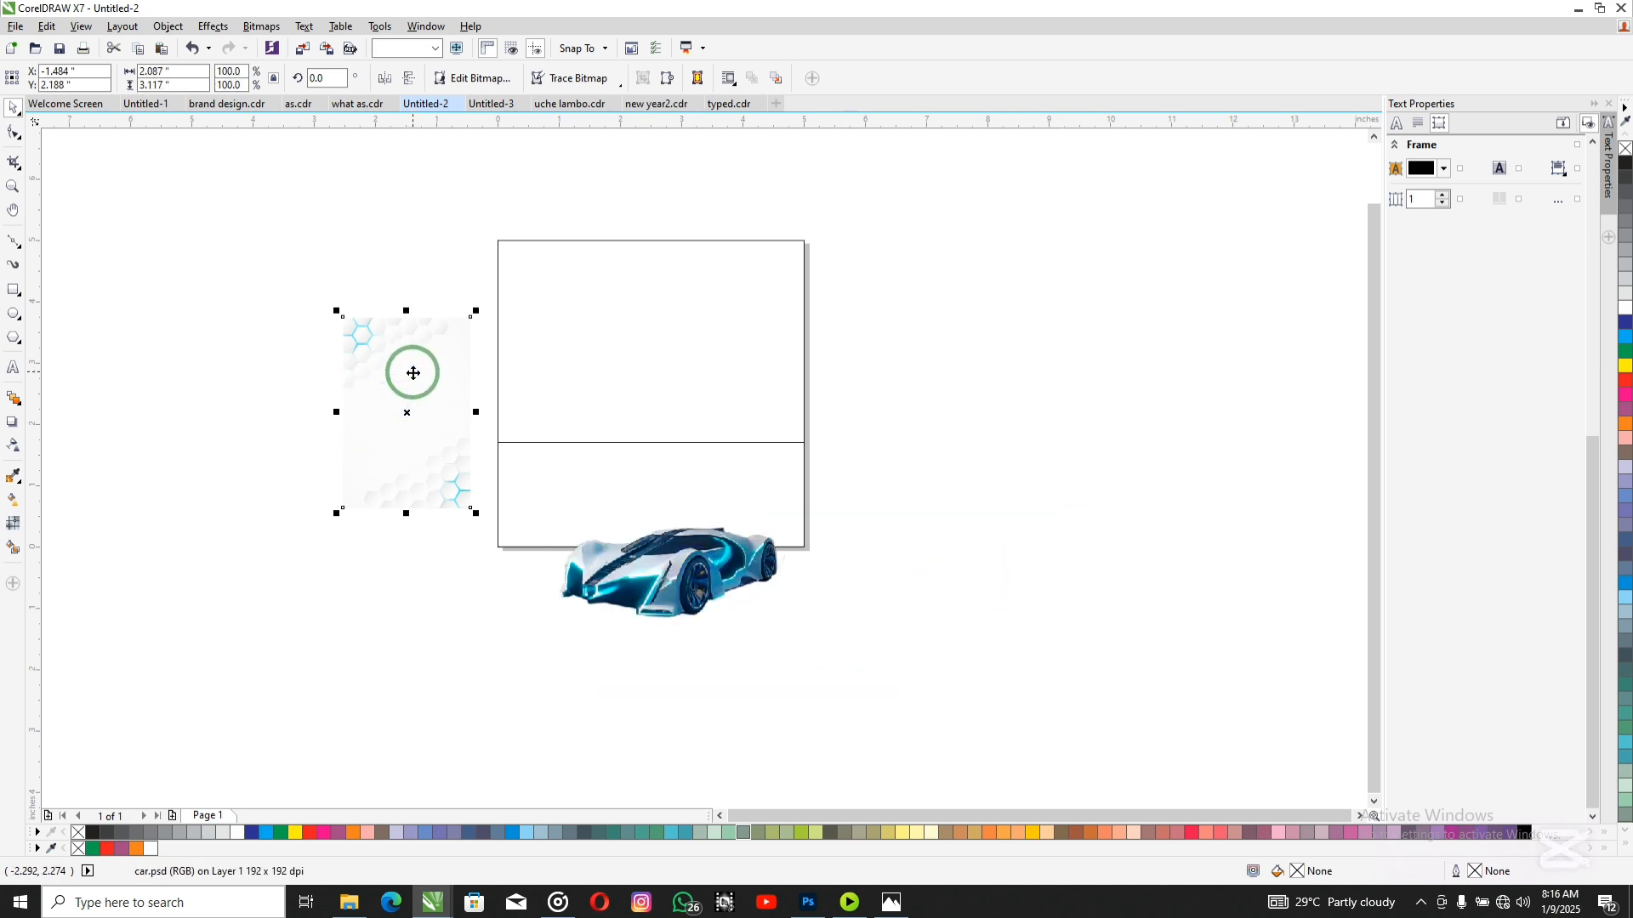
pyautogui.click(347, 82)
pyautogui.write('90')
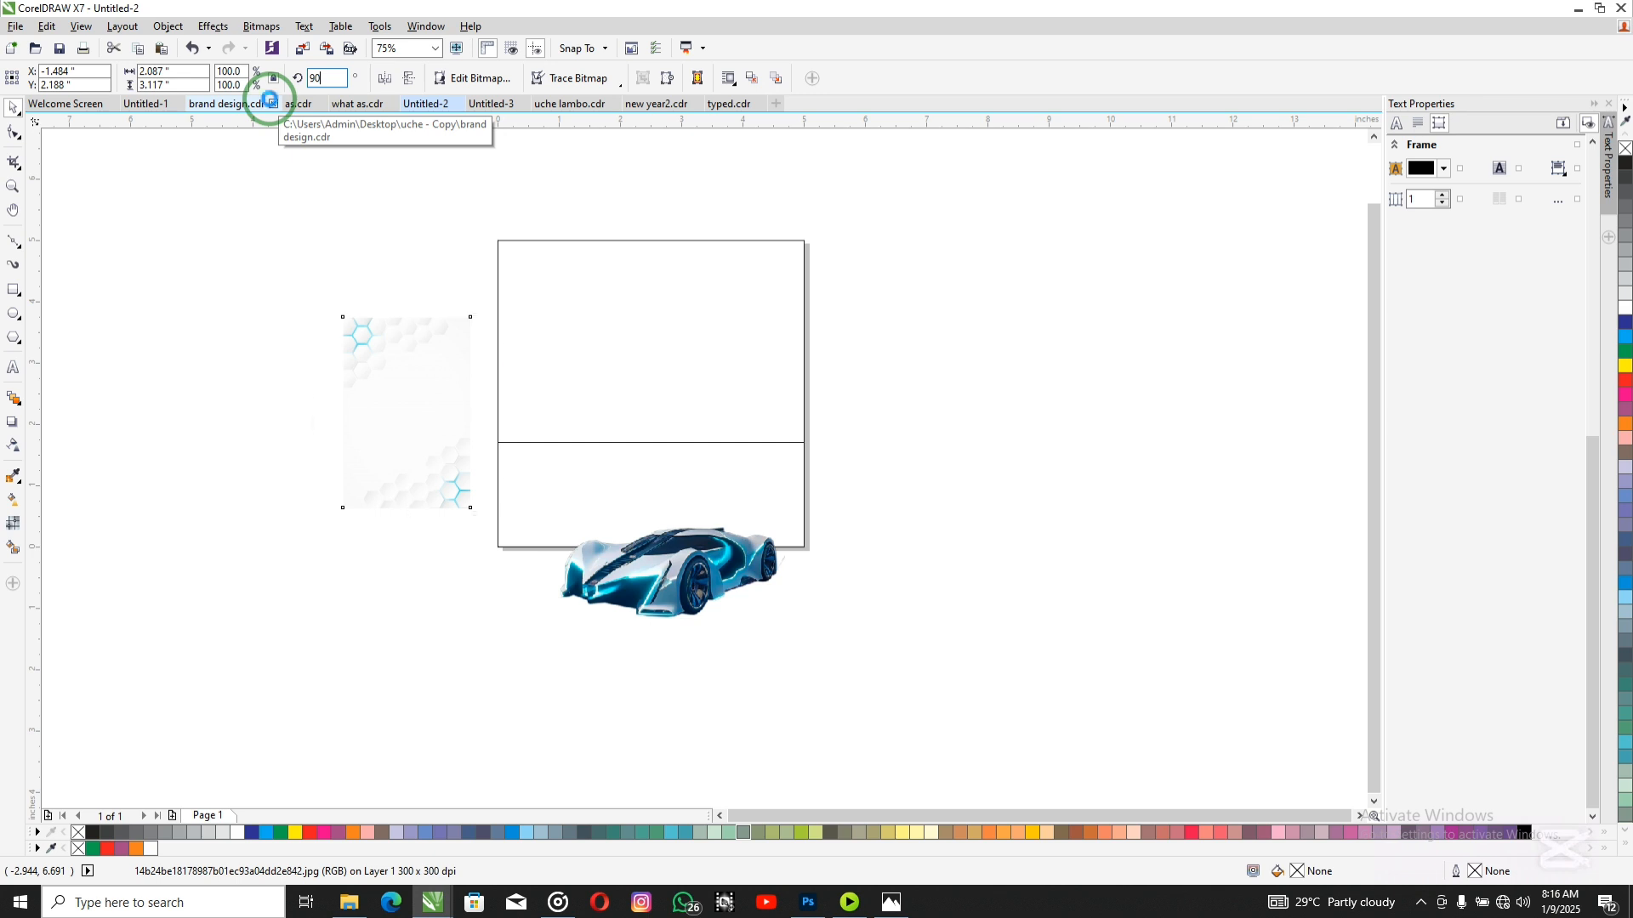
pyautogui.press('Return')
# Step: Apply a Gaussian Blur with a 3.9-pixel radius to the hexagon background
pyautogui.click(266, 27)
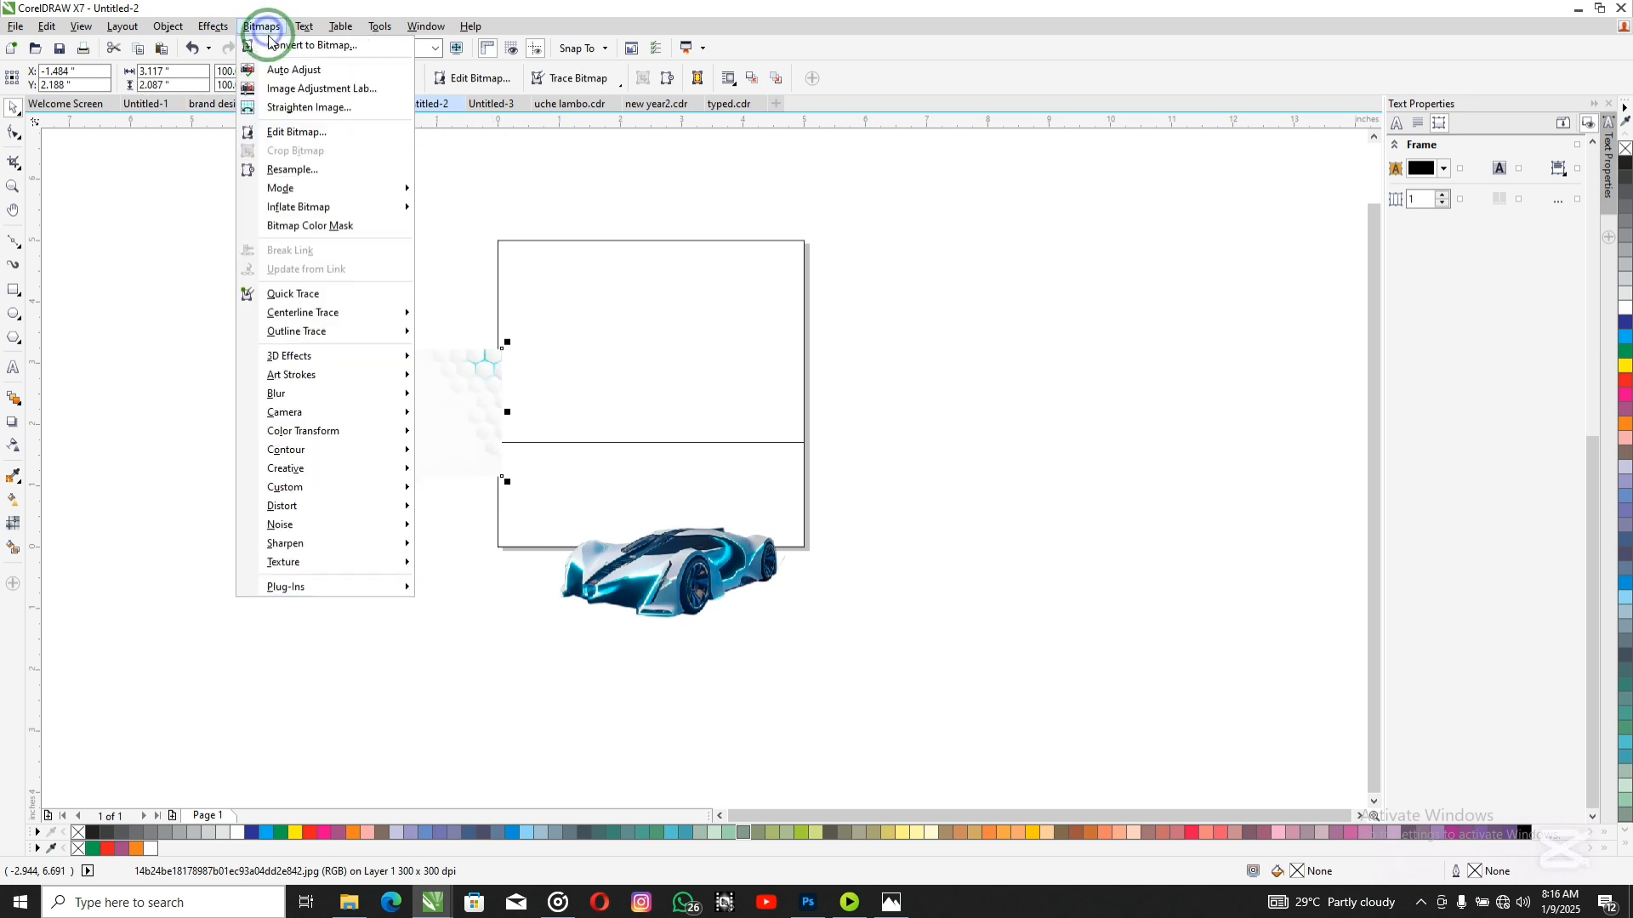
pyautogui.moveTo(339, 394)
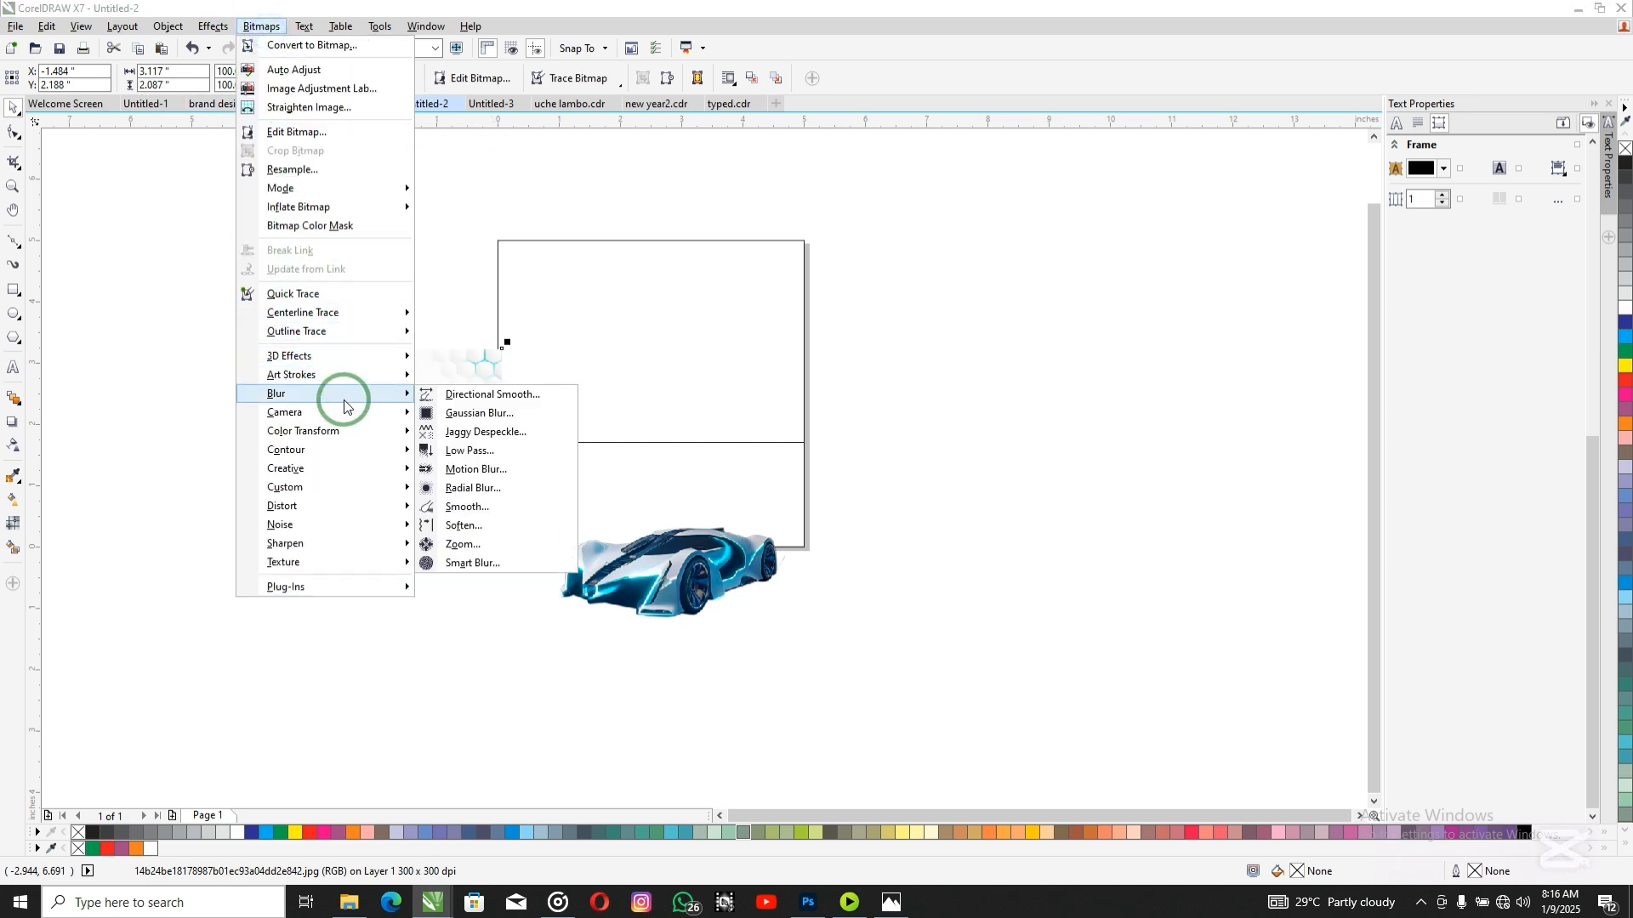
pyautogui.click(460, 413)
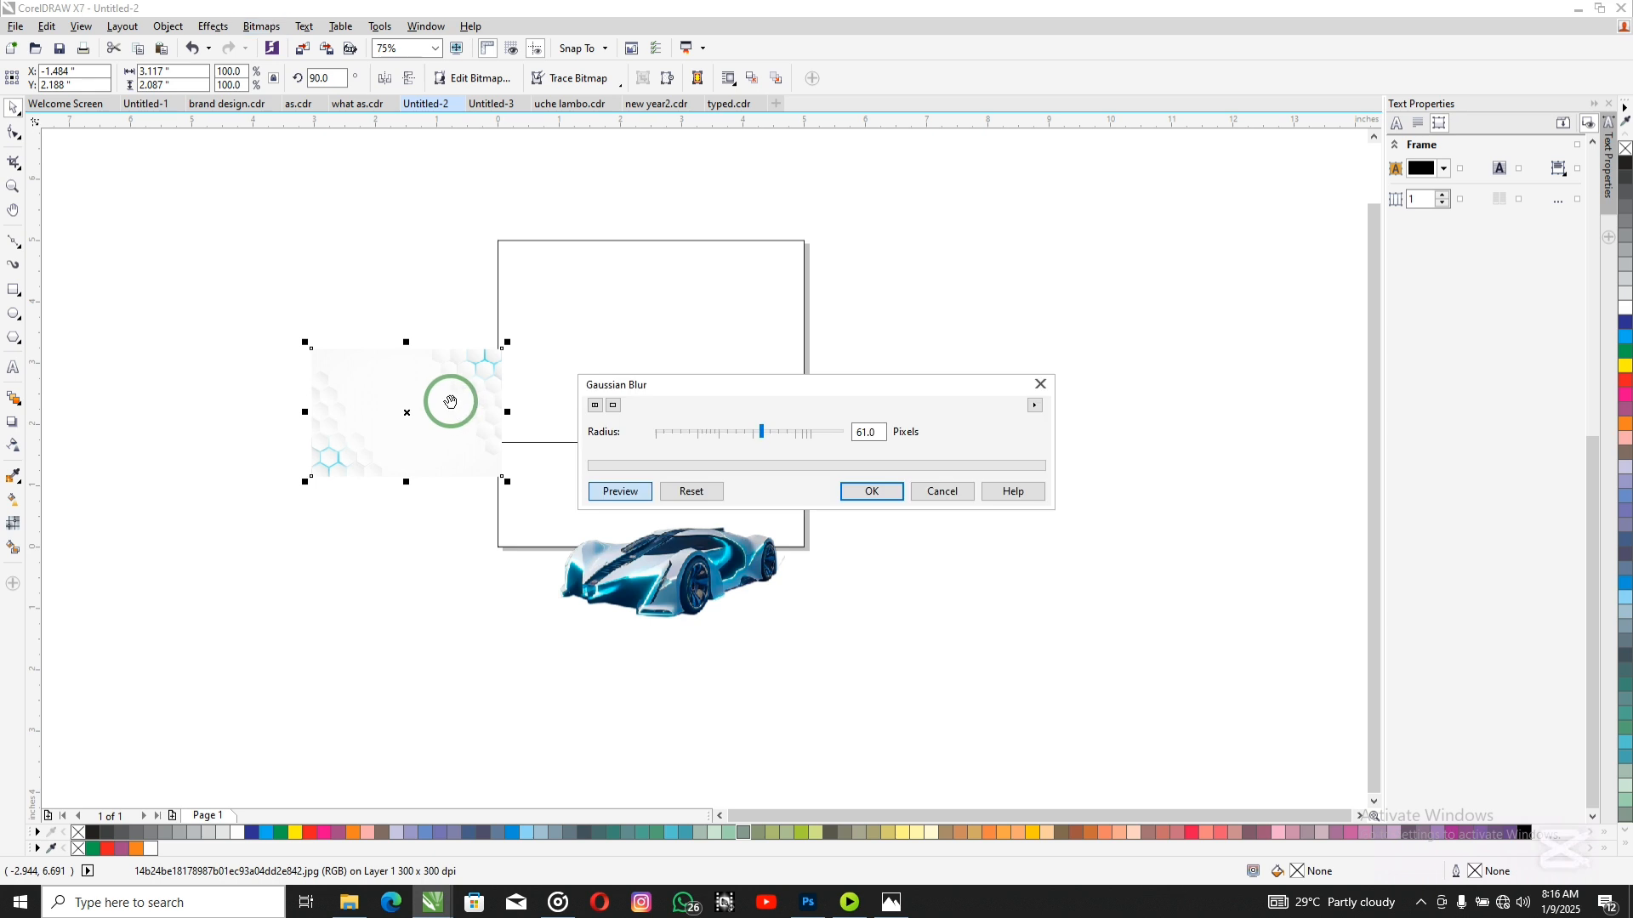
pyautogui.click(732, 432)
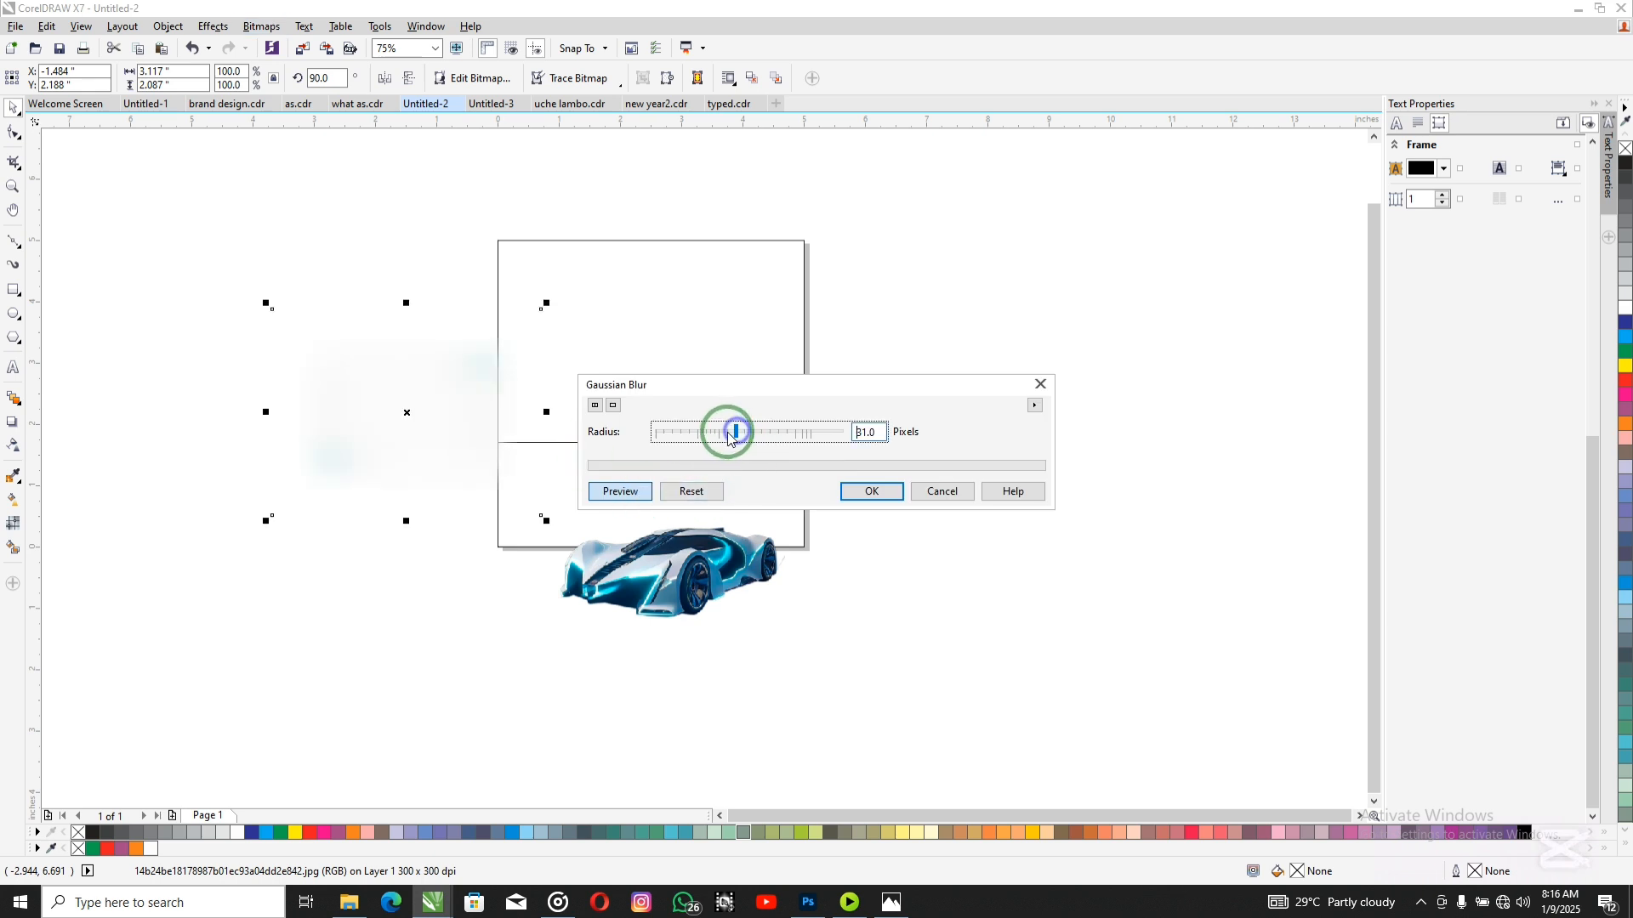
pyautogui.moveTo(712, 439); pyautogui.dragTo(704, 435)
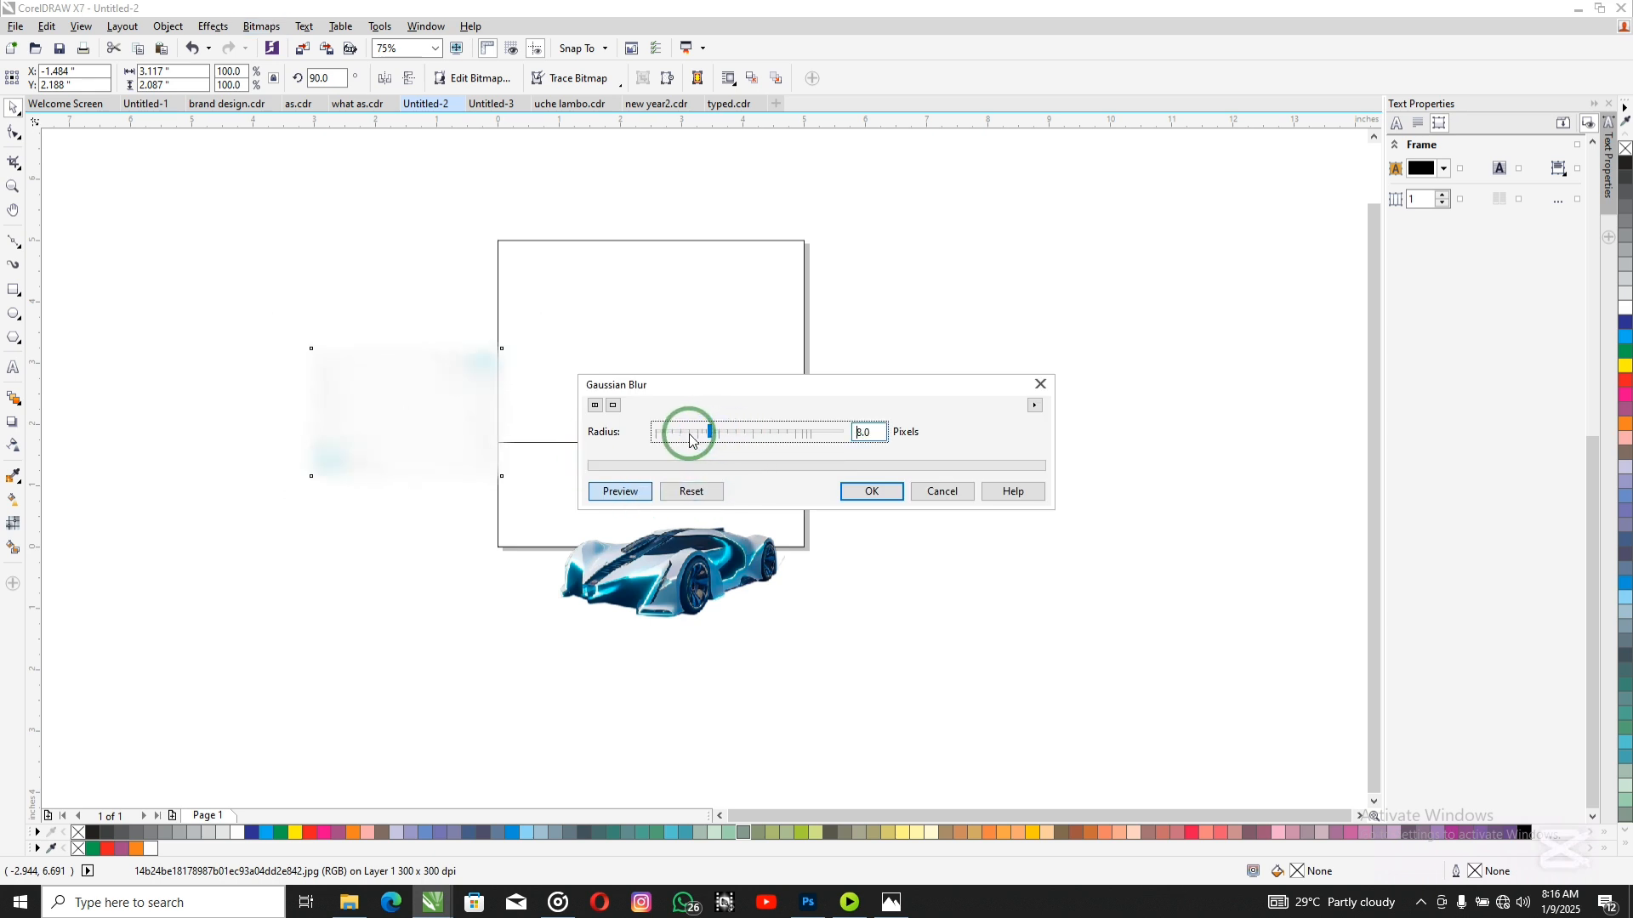
pyautogui.click(871, 490)
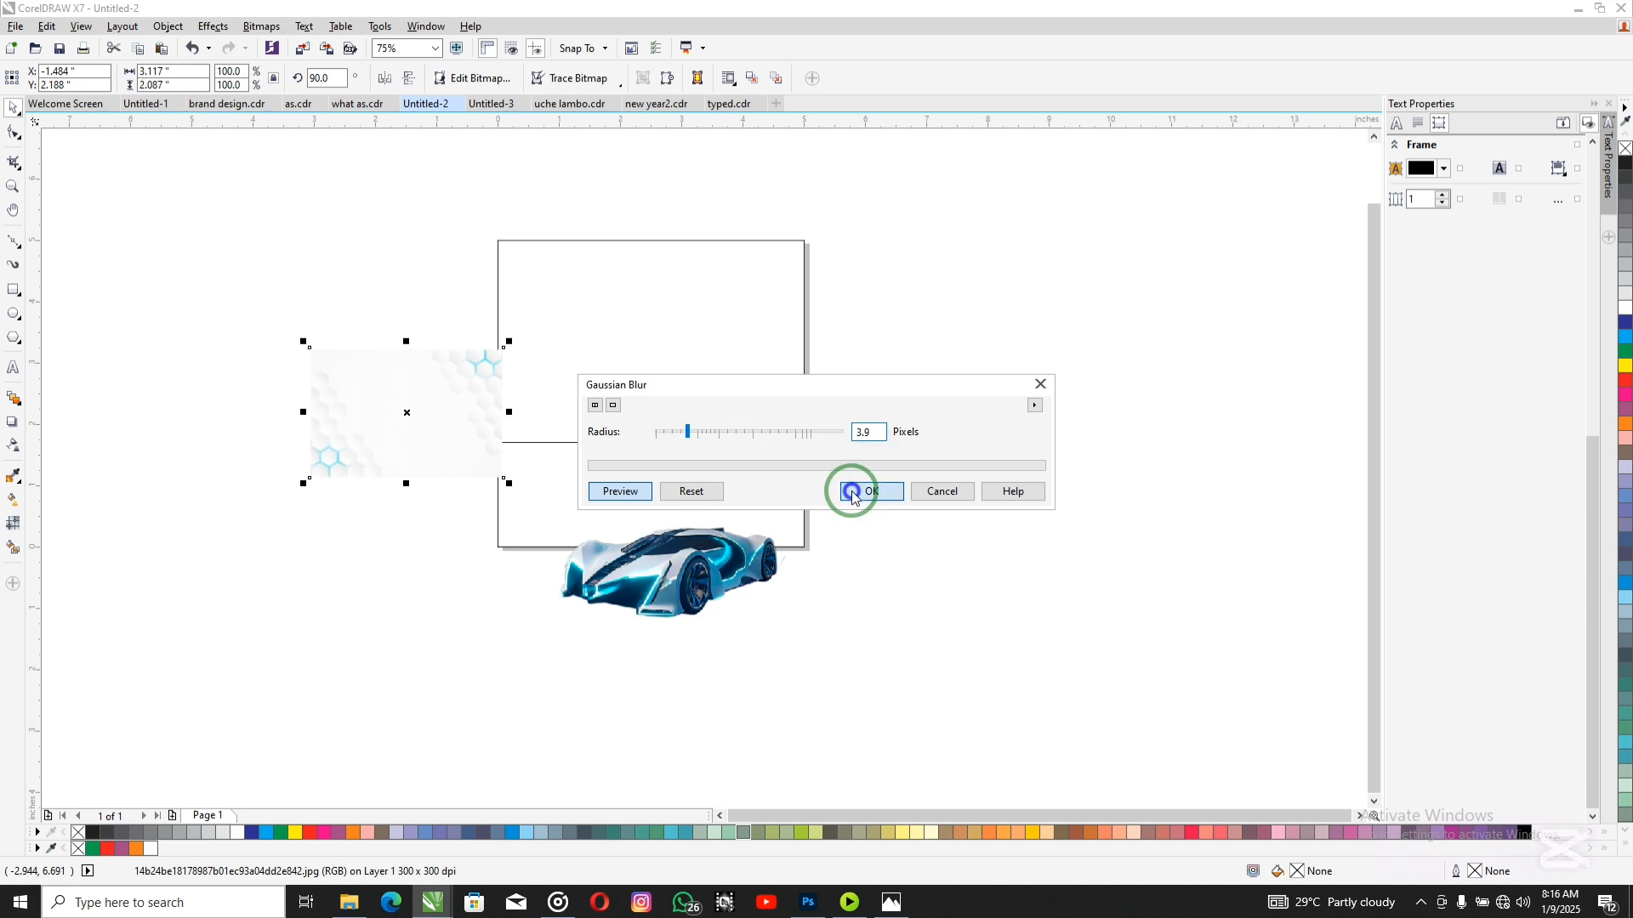
# Step: PowerClip the hexagon background inside the page square and enlarge it to 199.4% within the frame
pyautogui.moveTo(583, 357); pyautogui.dragTo(603, 328)
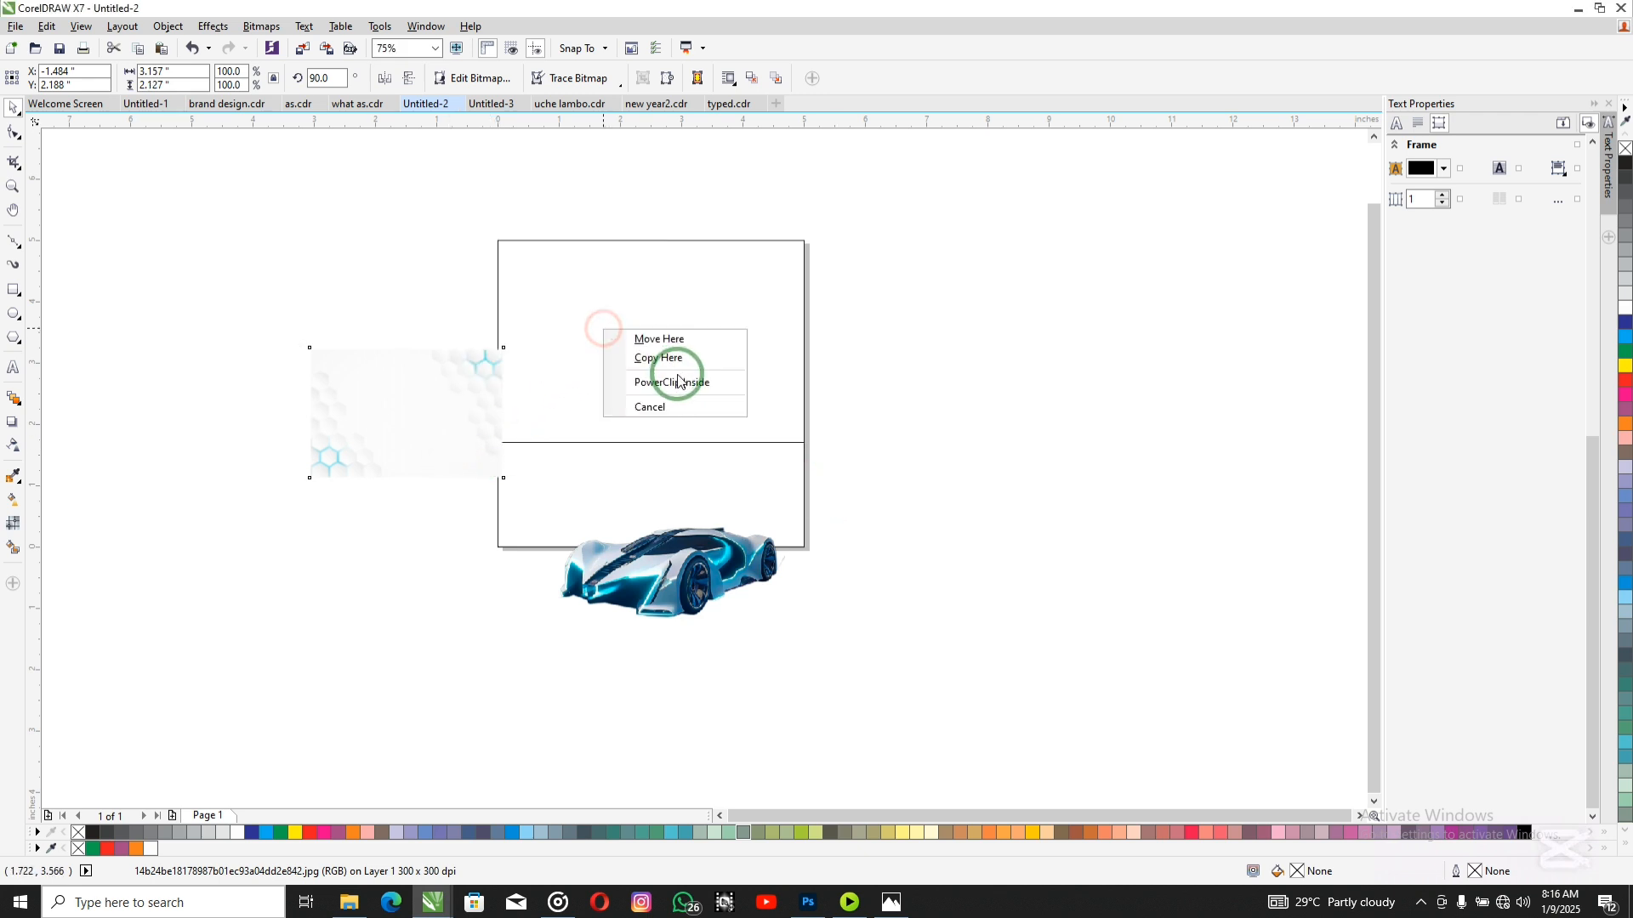
pyautogui.click(677, 383)
pyautogui.keyDown('ctrl'); pyautogui.click(620, 346); pyautogui.keyUp('ctrl')
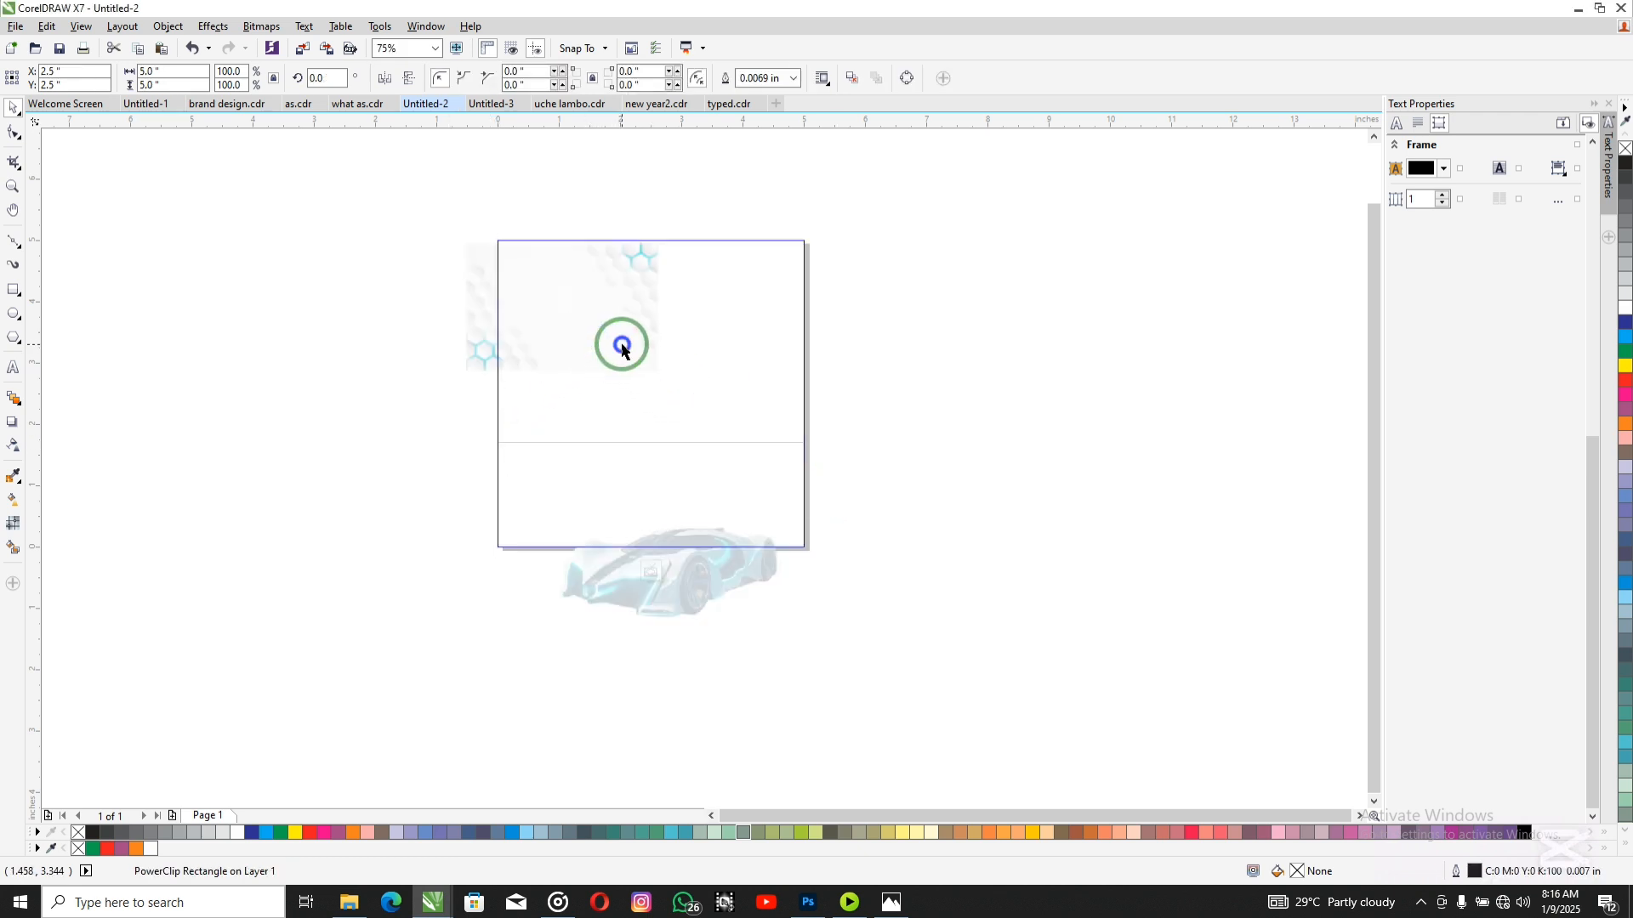
pyautogui.moveTo(660, 378); pyautogui.dragTo(876, 492)
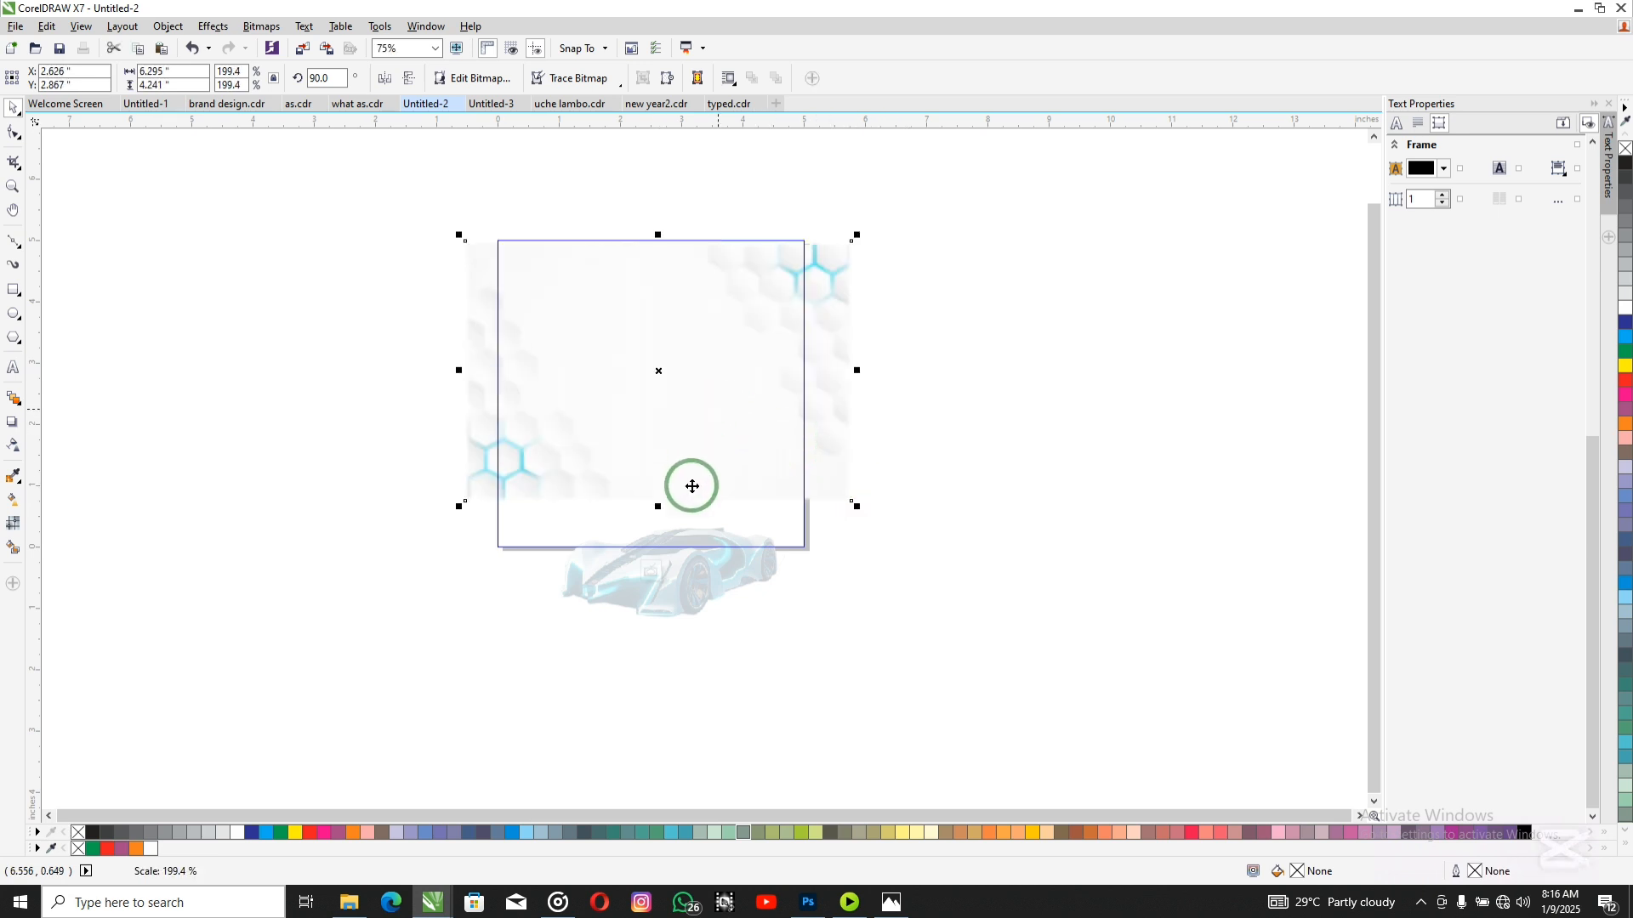
pyautogui.click(658, 572)
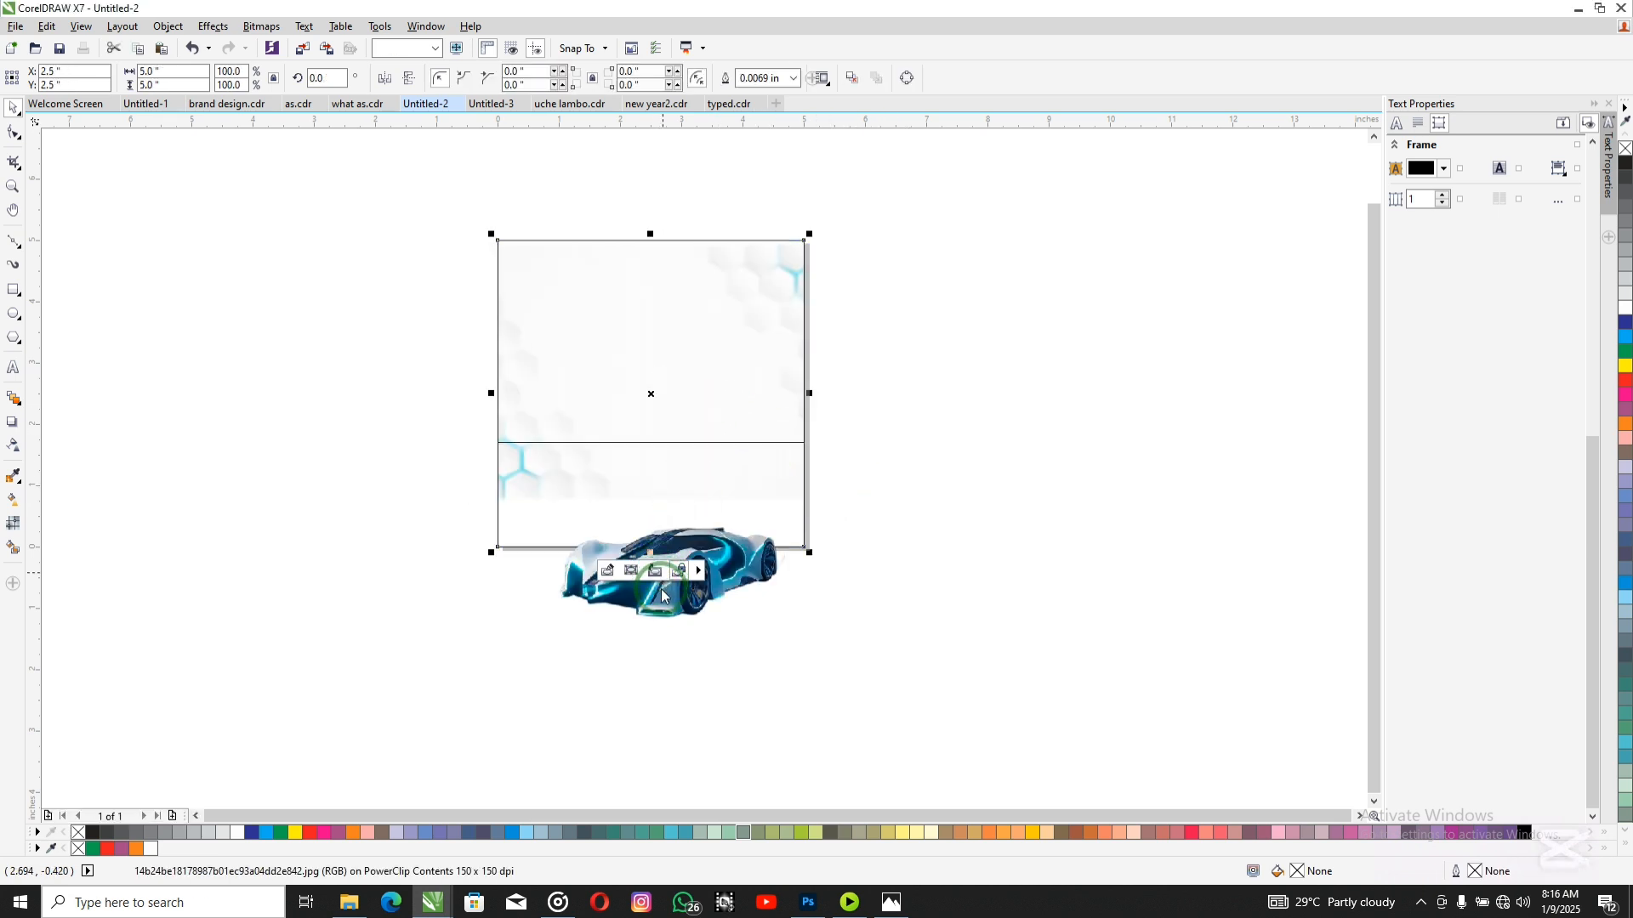
# Step: Fill the lower rectangle with the cyan colour #00D7DF sampled from the car
pyautogui.click(539, 504)
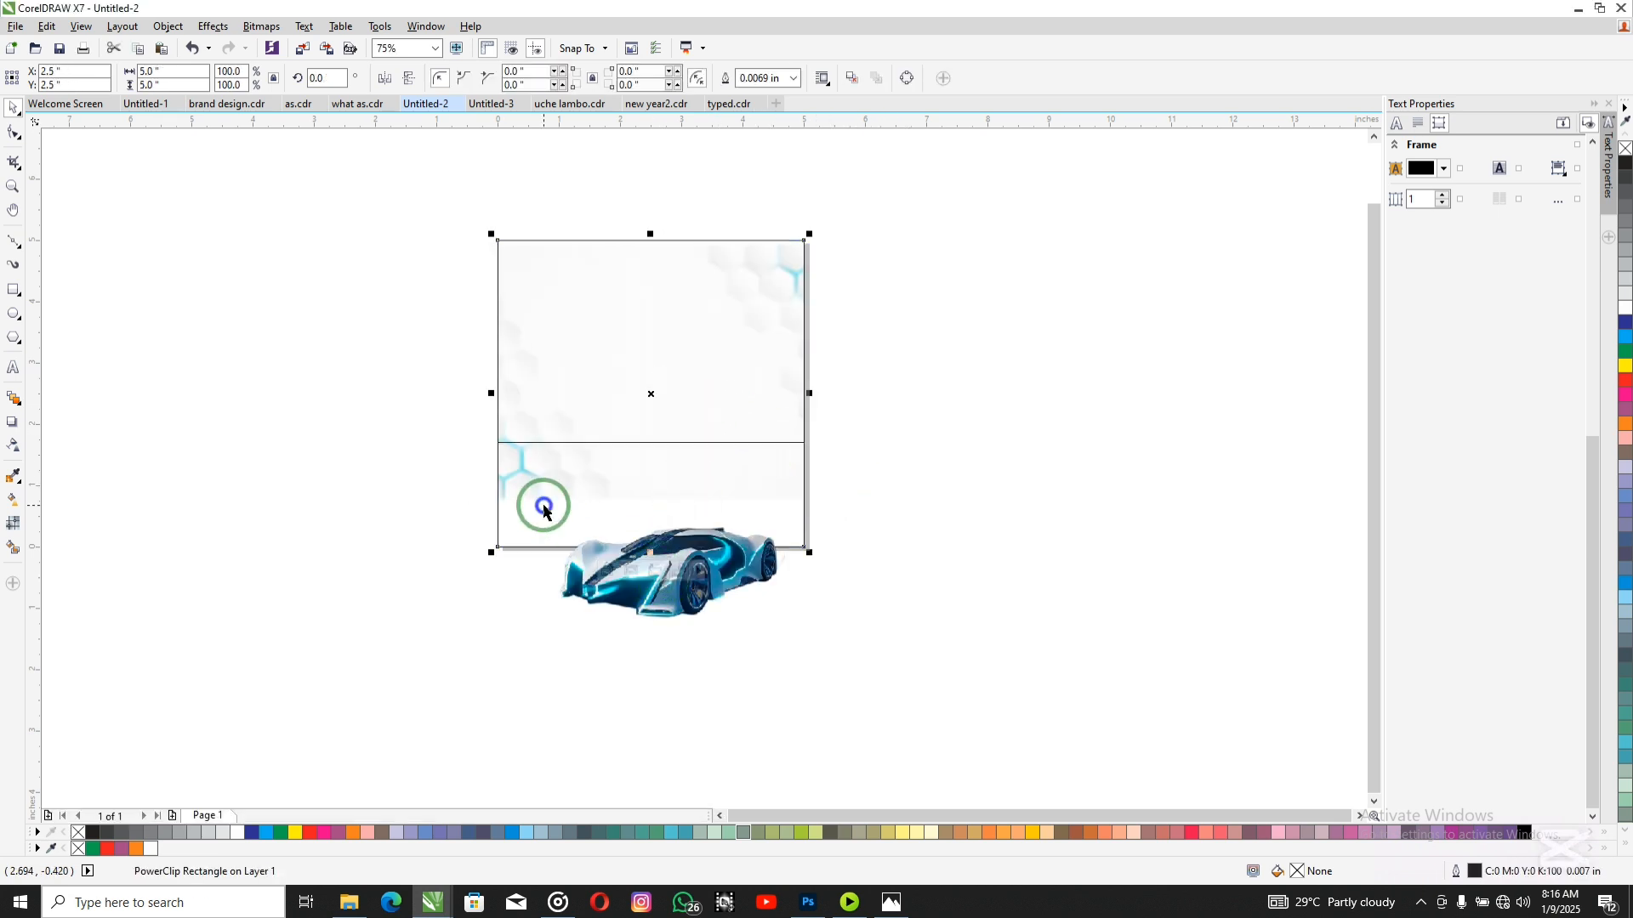
pyautogui.click(14, 474)
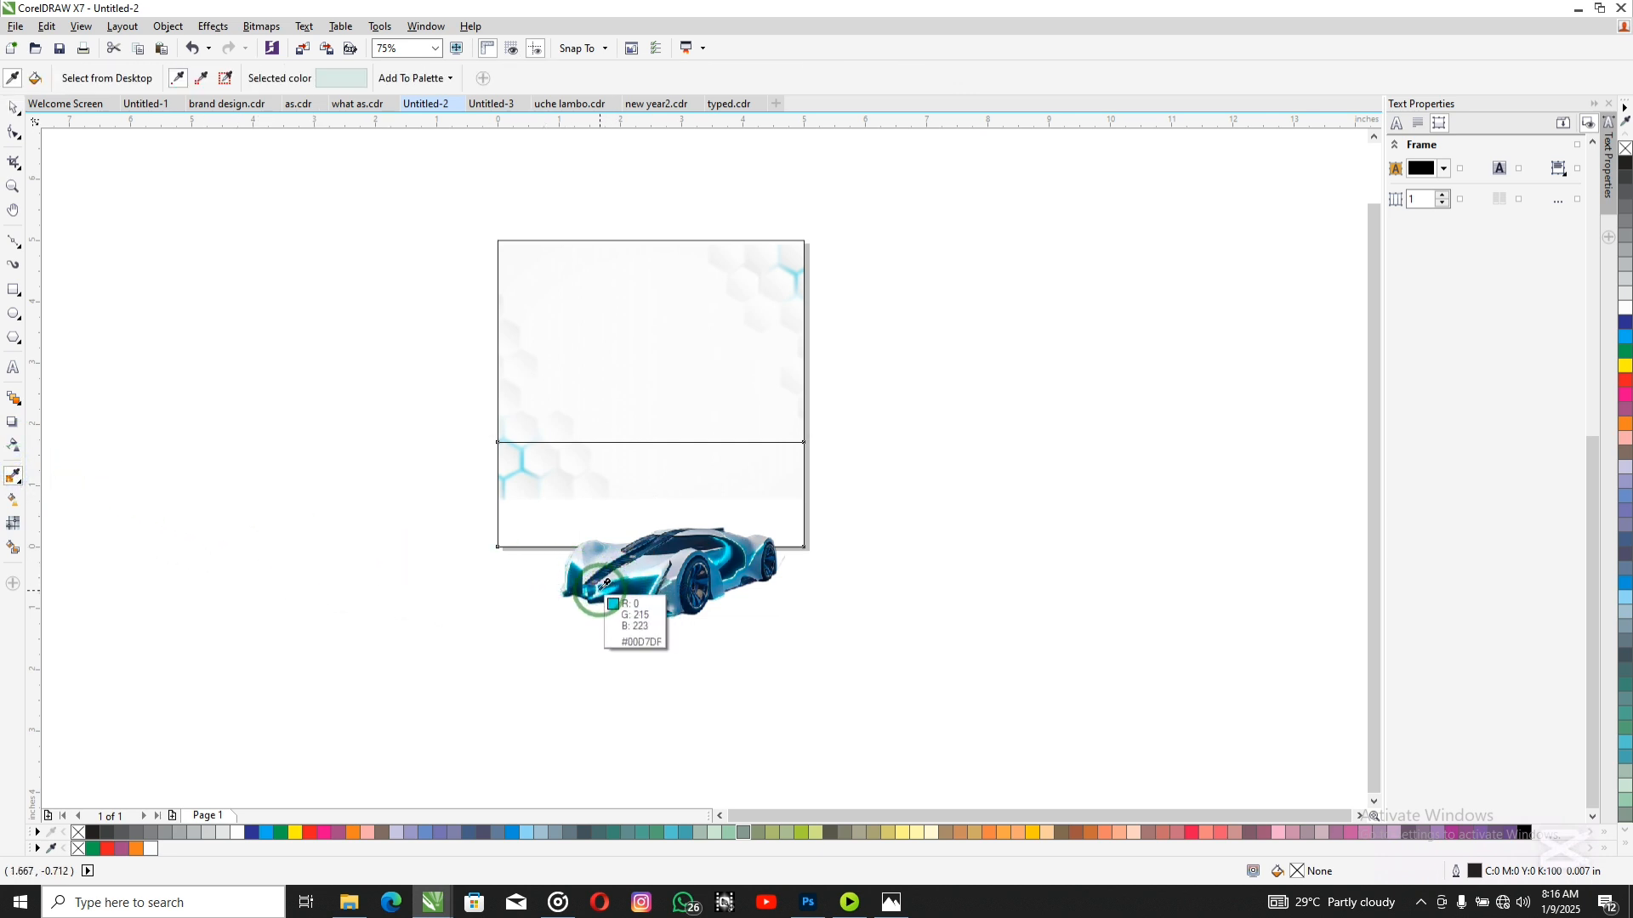
pyautogui.click(603, 585)
pyautogui.click(557, 475)
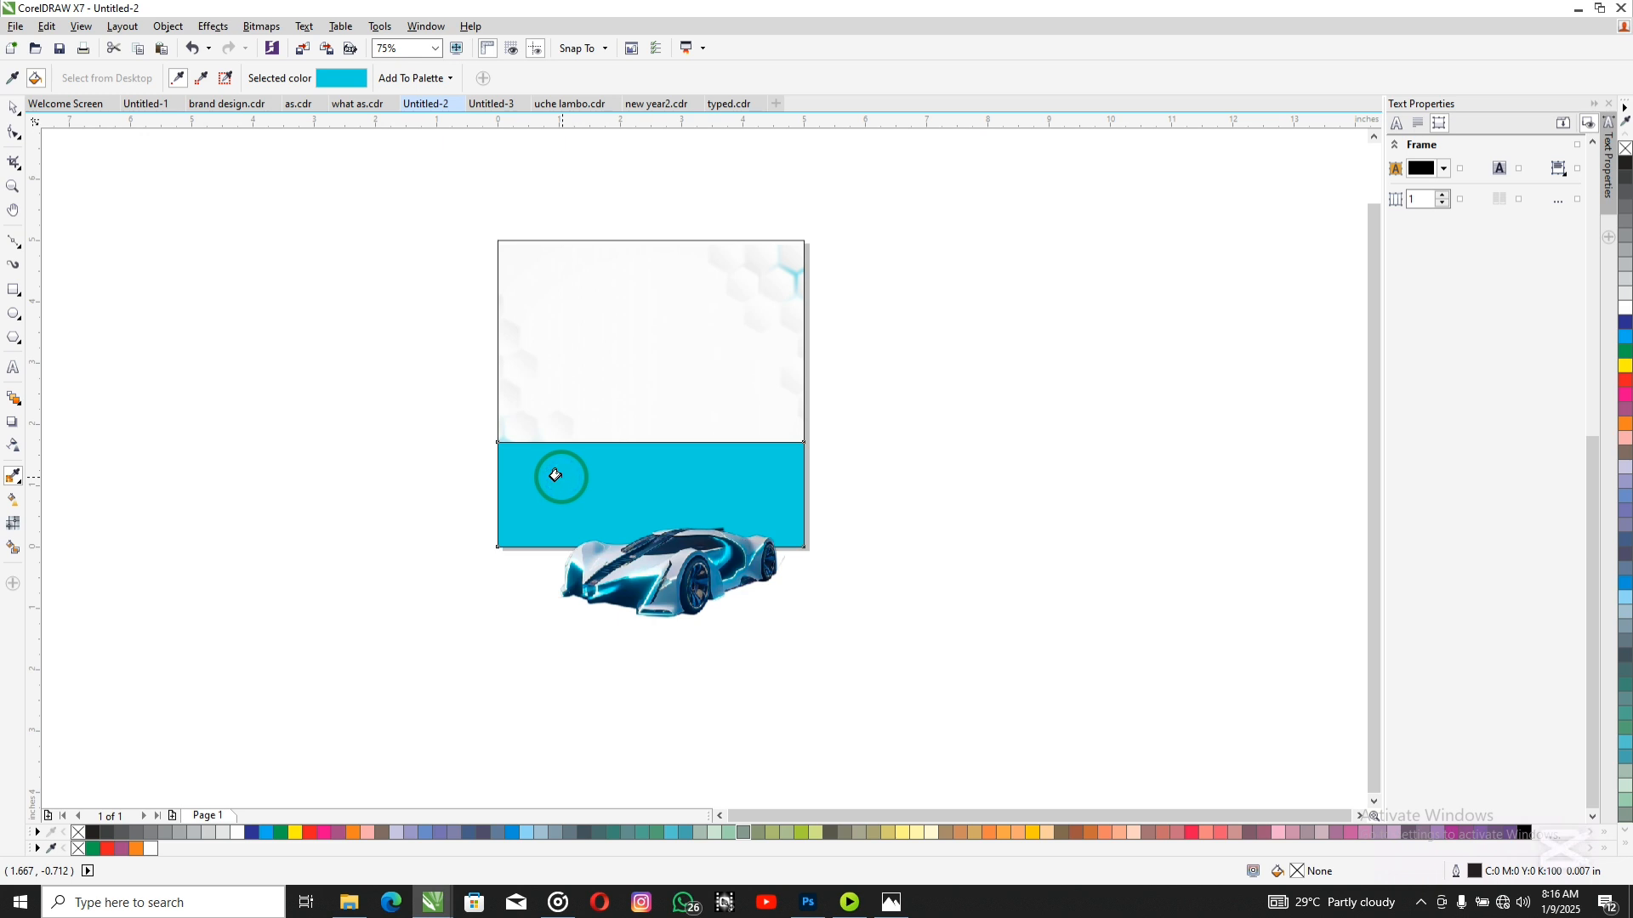
# Step: Give the lower rectangle a vertical fountain fill from cyan at its upper edge to dark blue below, and remove its outline
pyautogui.click(13, 502)
pyautogui.click(549, 462)
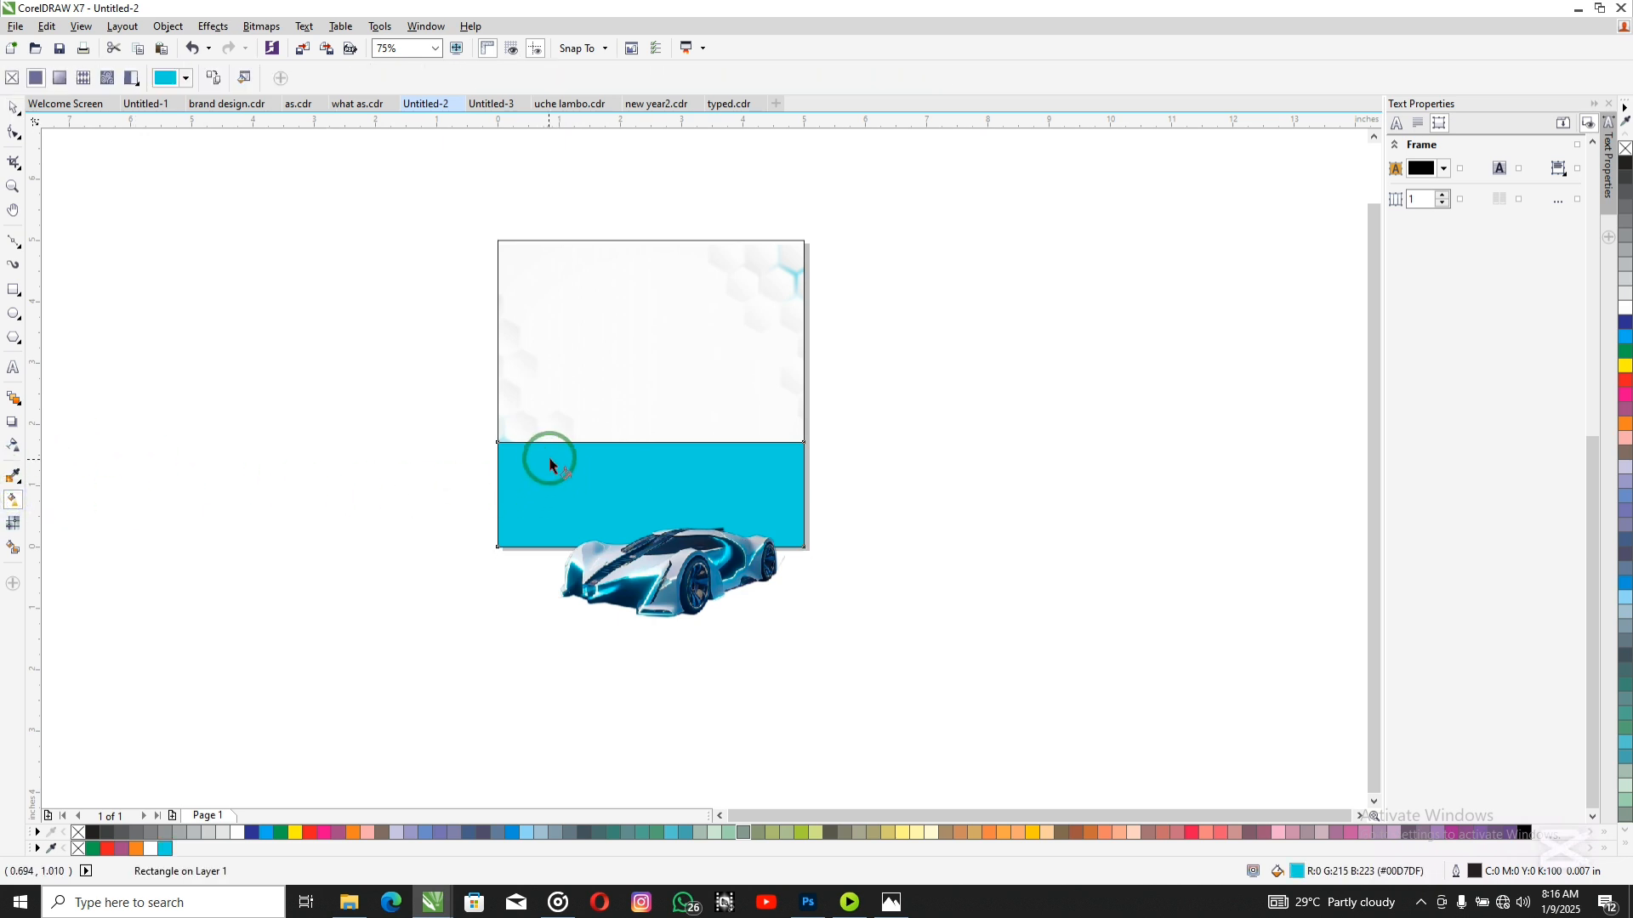
pyautogui.moveTo(563, 510); pyautogui.dragTo(572, 539)
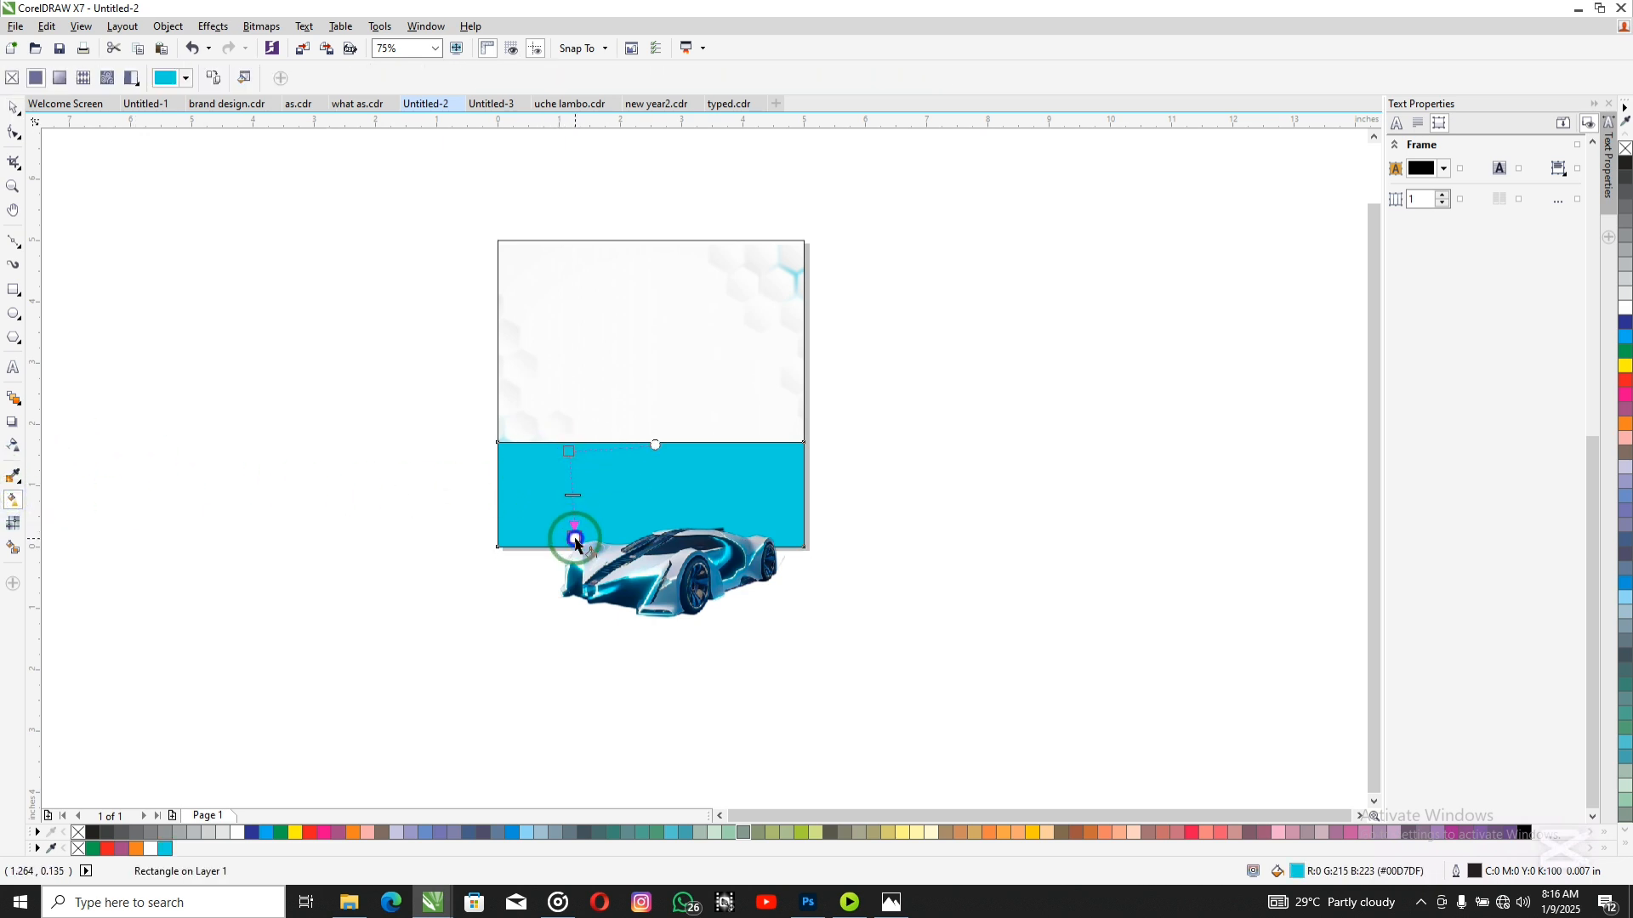
pyautogui.click(250, 840)
pyautogui.click(569, 452)
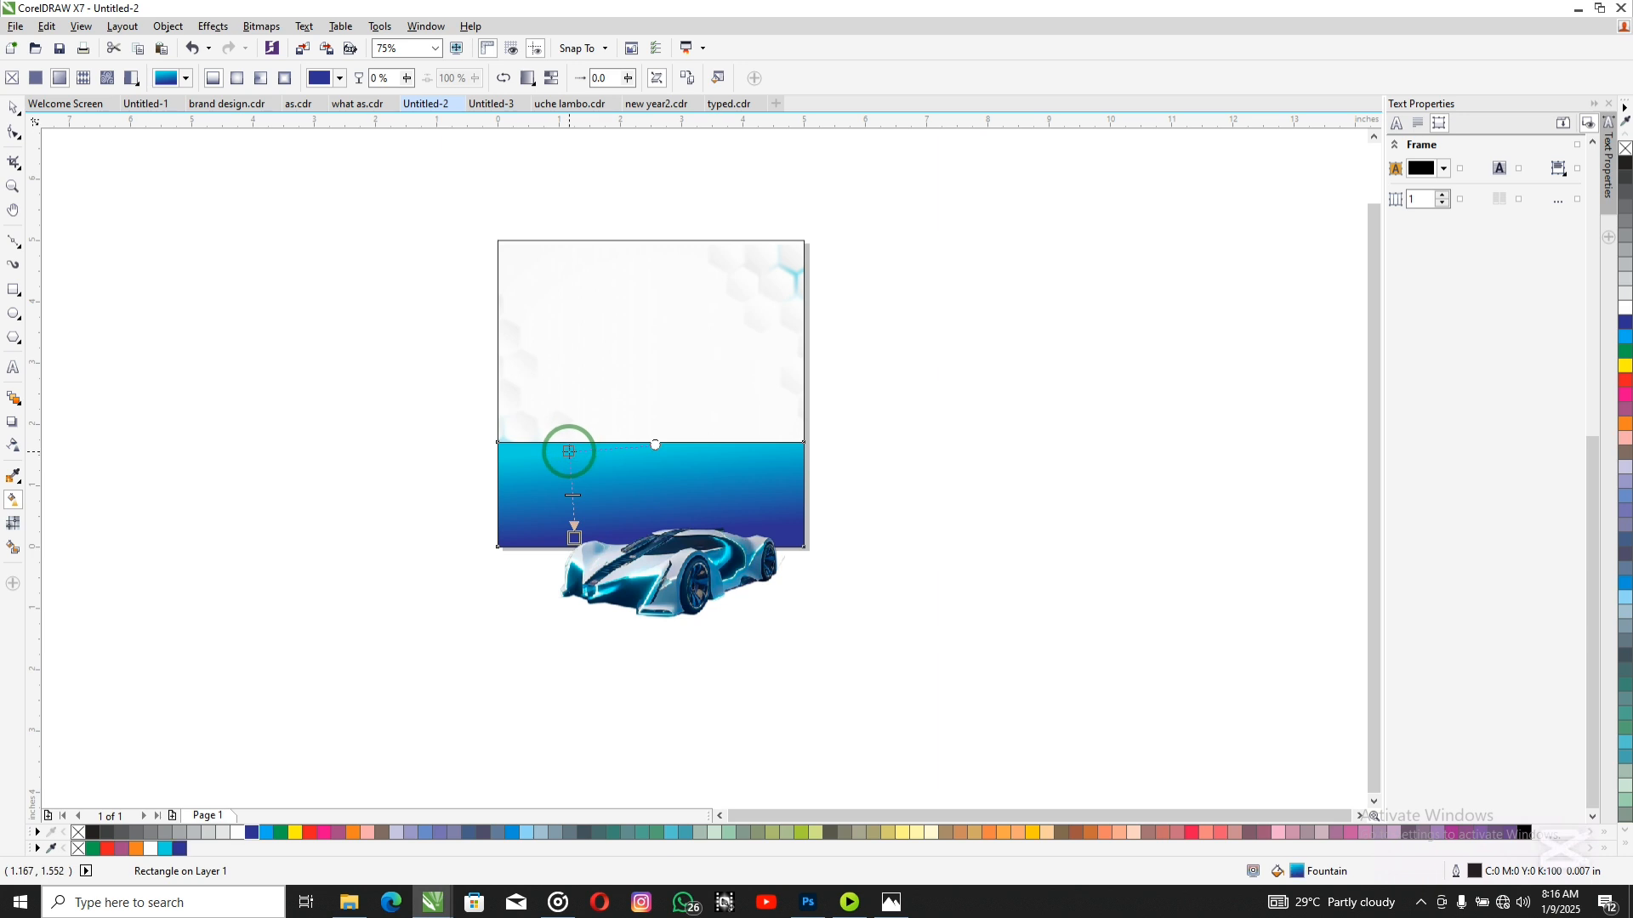
pyautogui.click(20, 114)
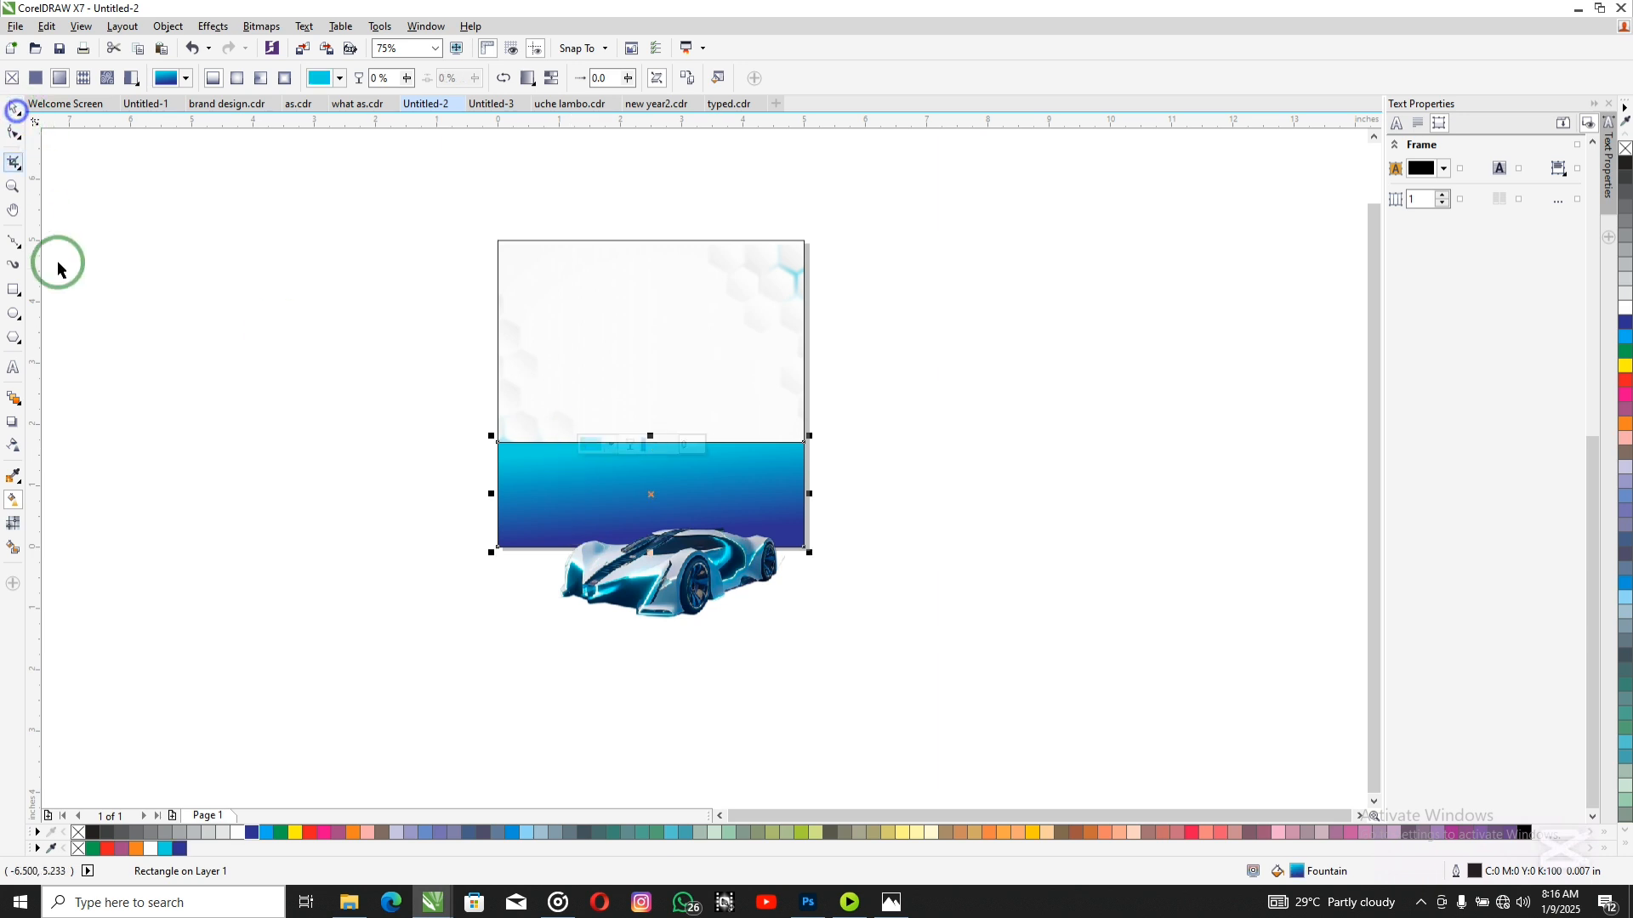
pyautogui.click(498, 576)
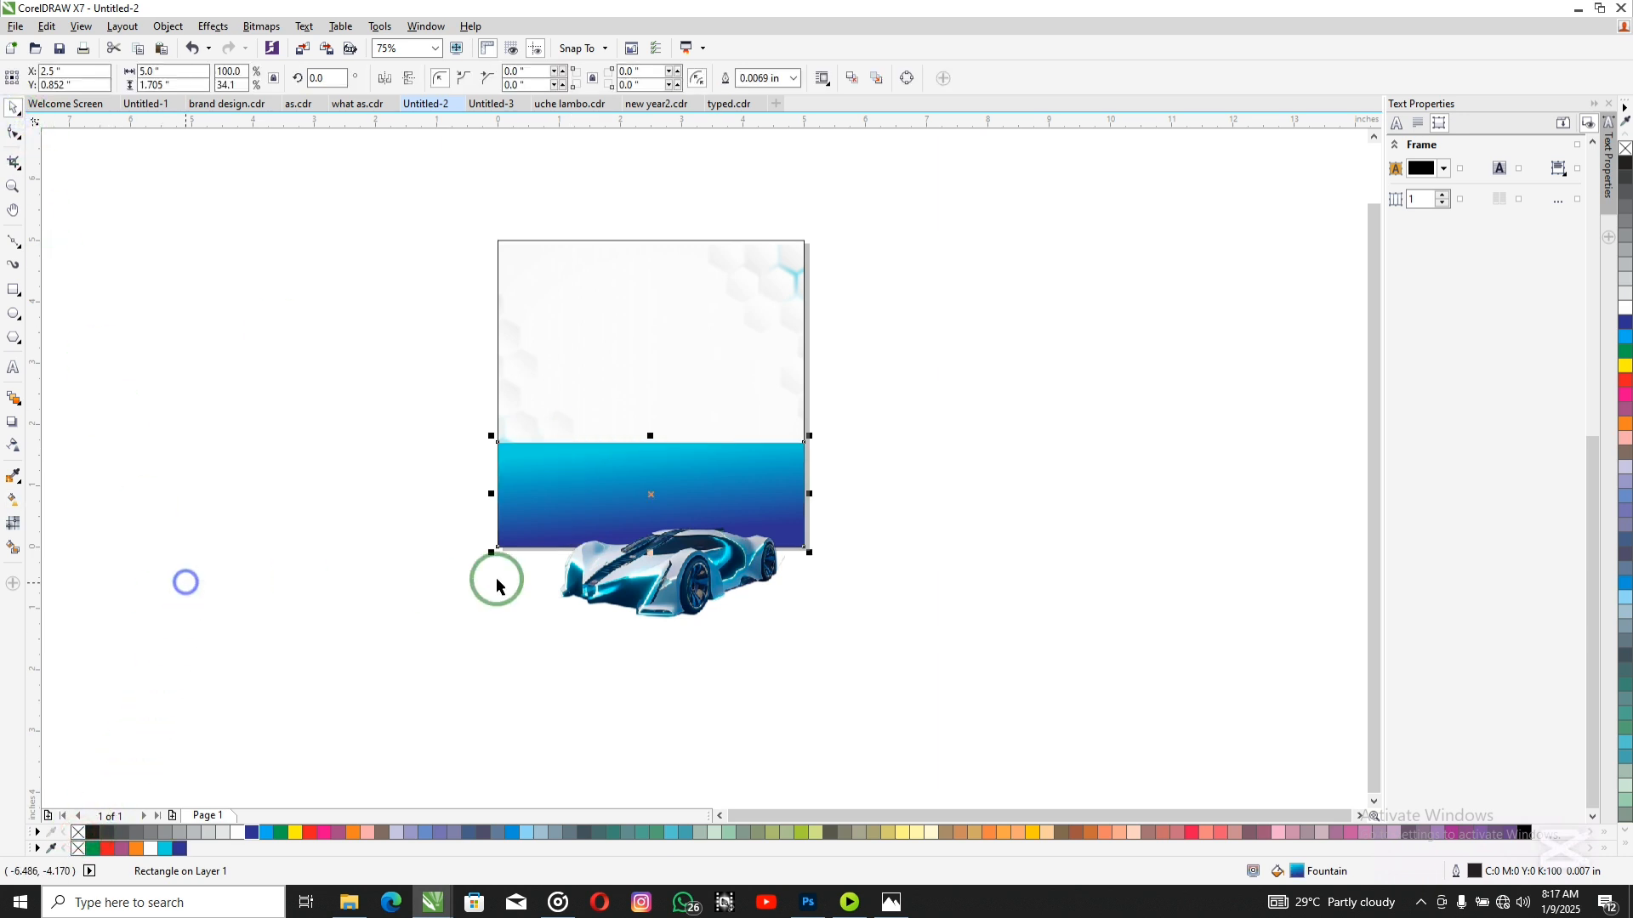
# Step: Move the car onto the upper edge of the blue band, scale it to 32%, and centre it roughly across the page
pyautogui.moveTo(653, 544); pyautogui.dragTo(637, 421)
pyautogui.click(427, 513)
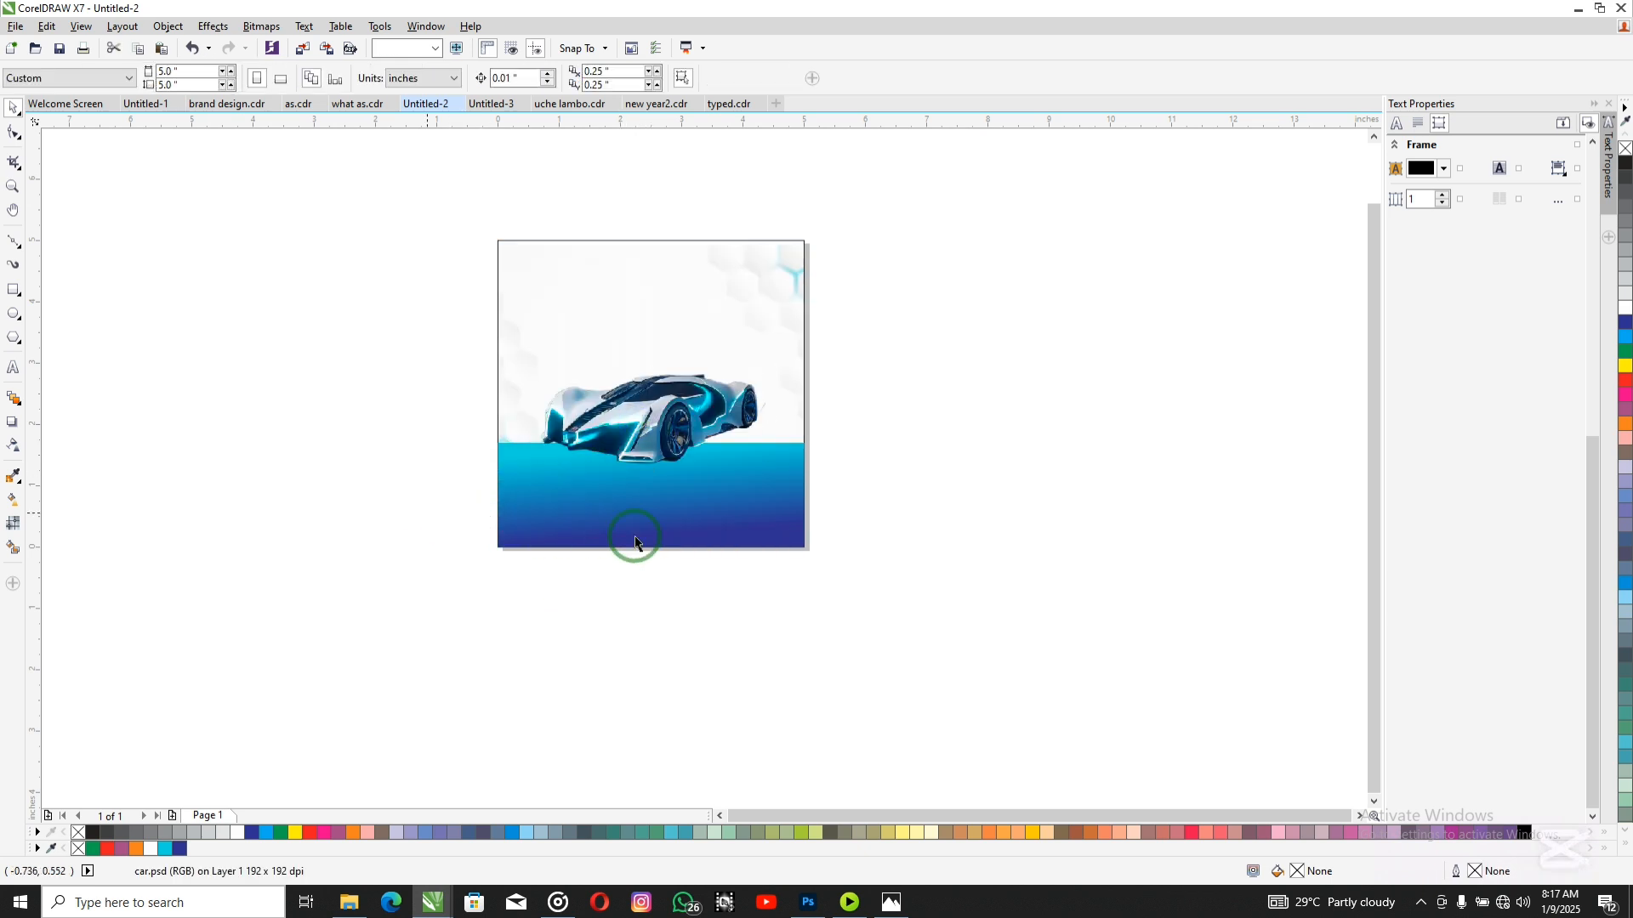
pyautogui.hotkey('shift', 'F4')
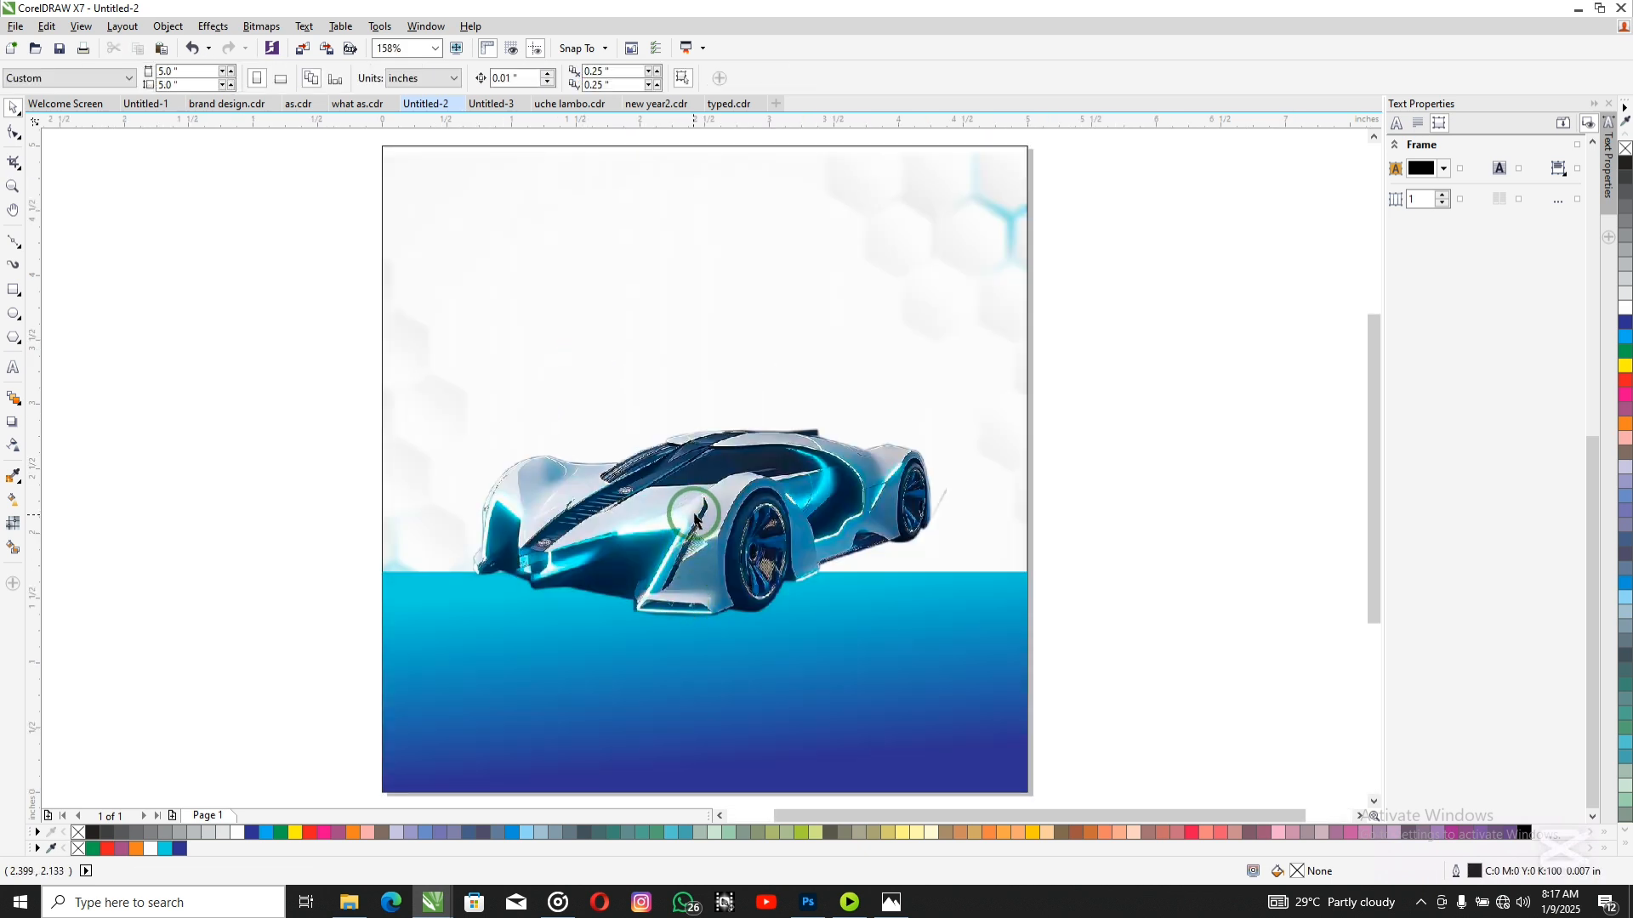
pyautogui.moveTo(715, 519); pyautogui.dragTo(721, 546)
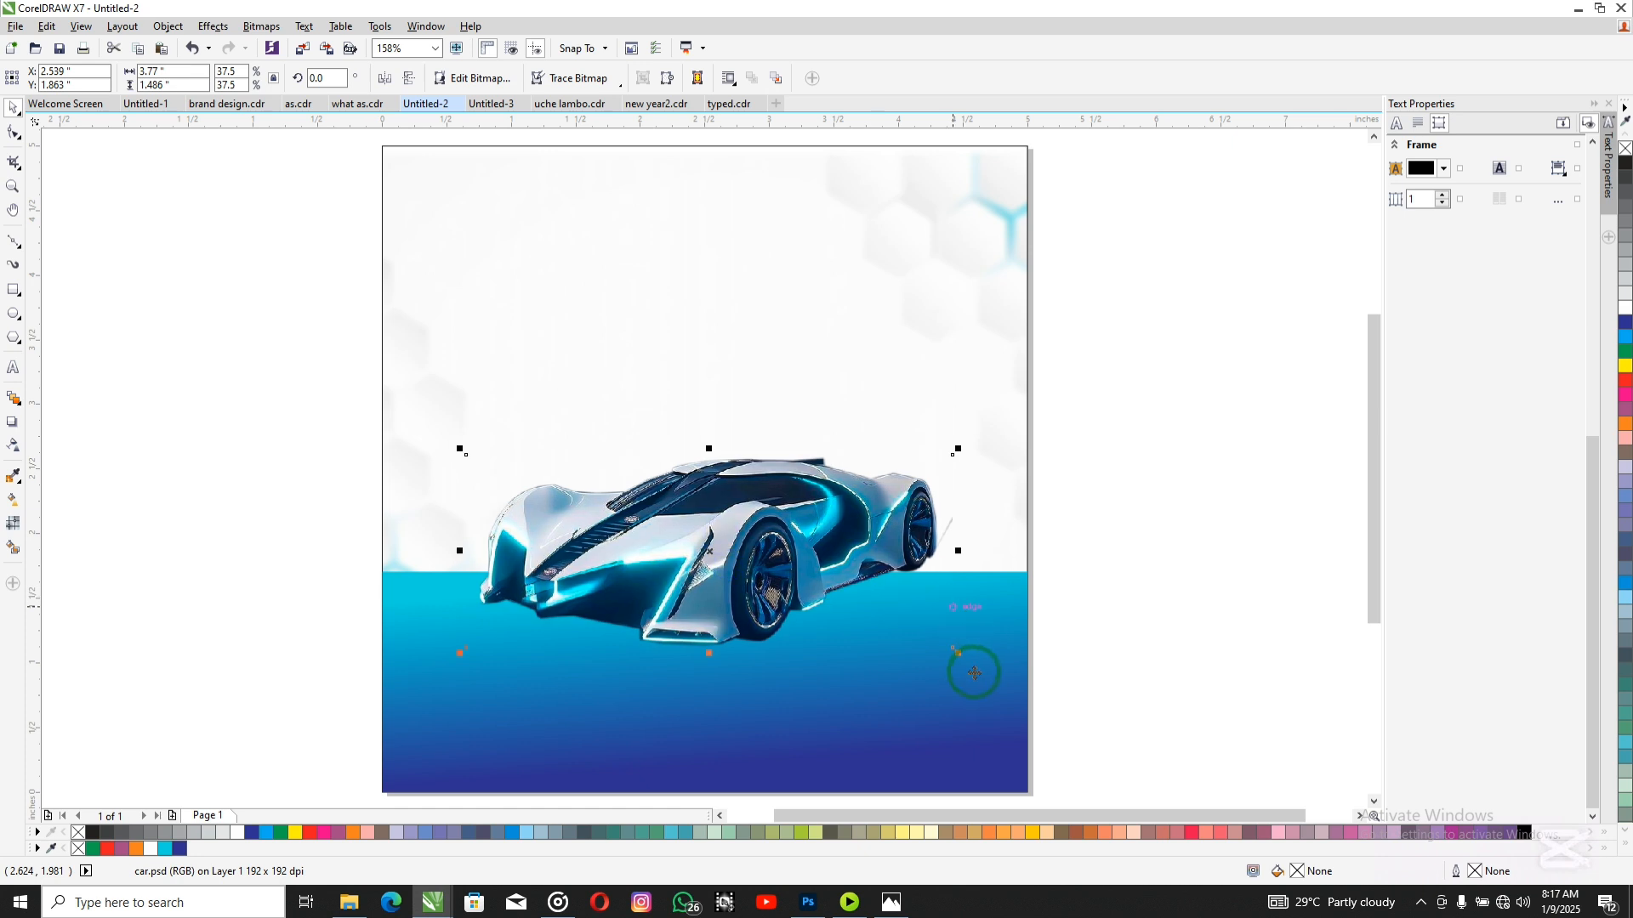
pyautogui.moveTo(956, 653); pyautogui.dragTo(950, 642)
pyautogui.moveTo(808, 554); pyautogui.dragTo(801, 572)
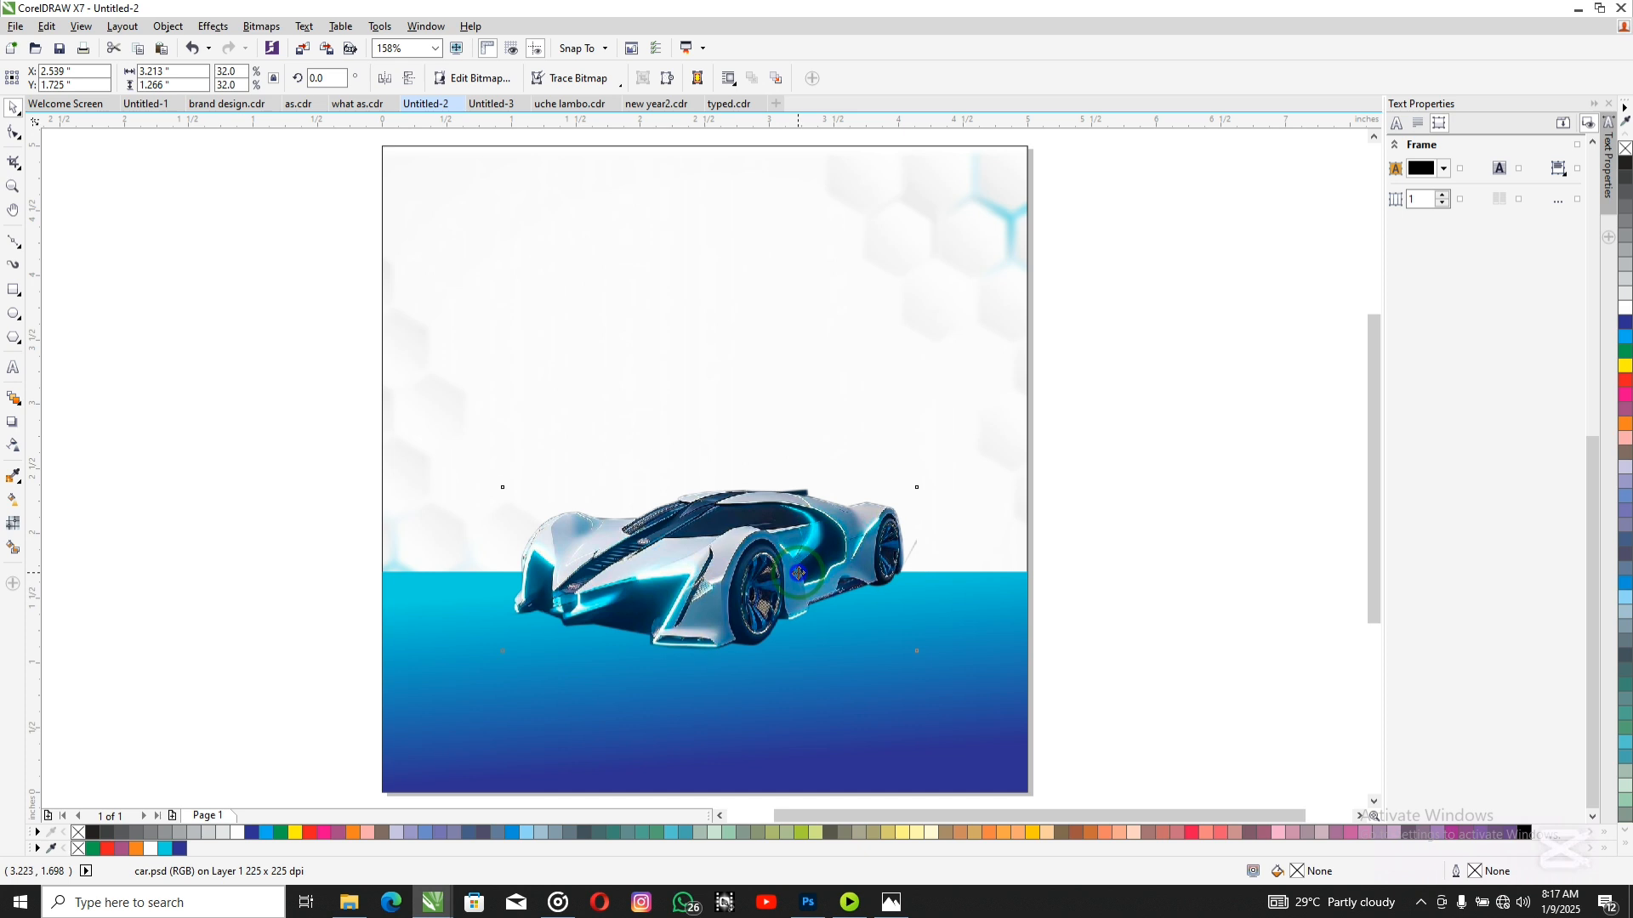
pyautogui.click(1000, 648)
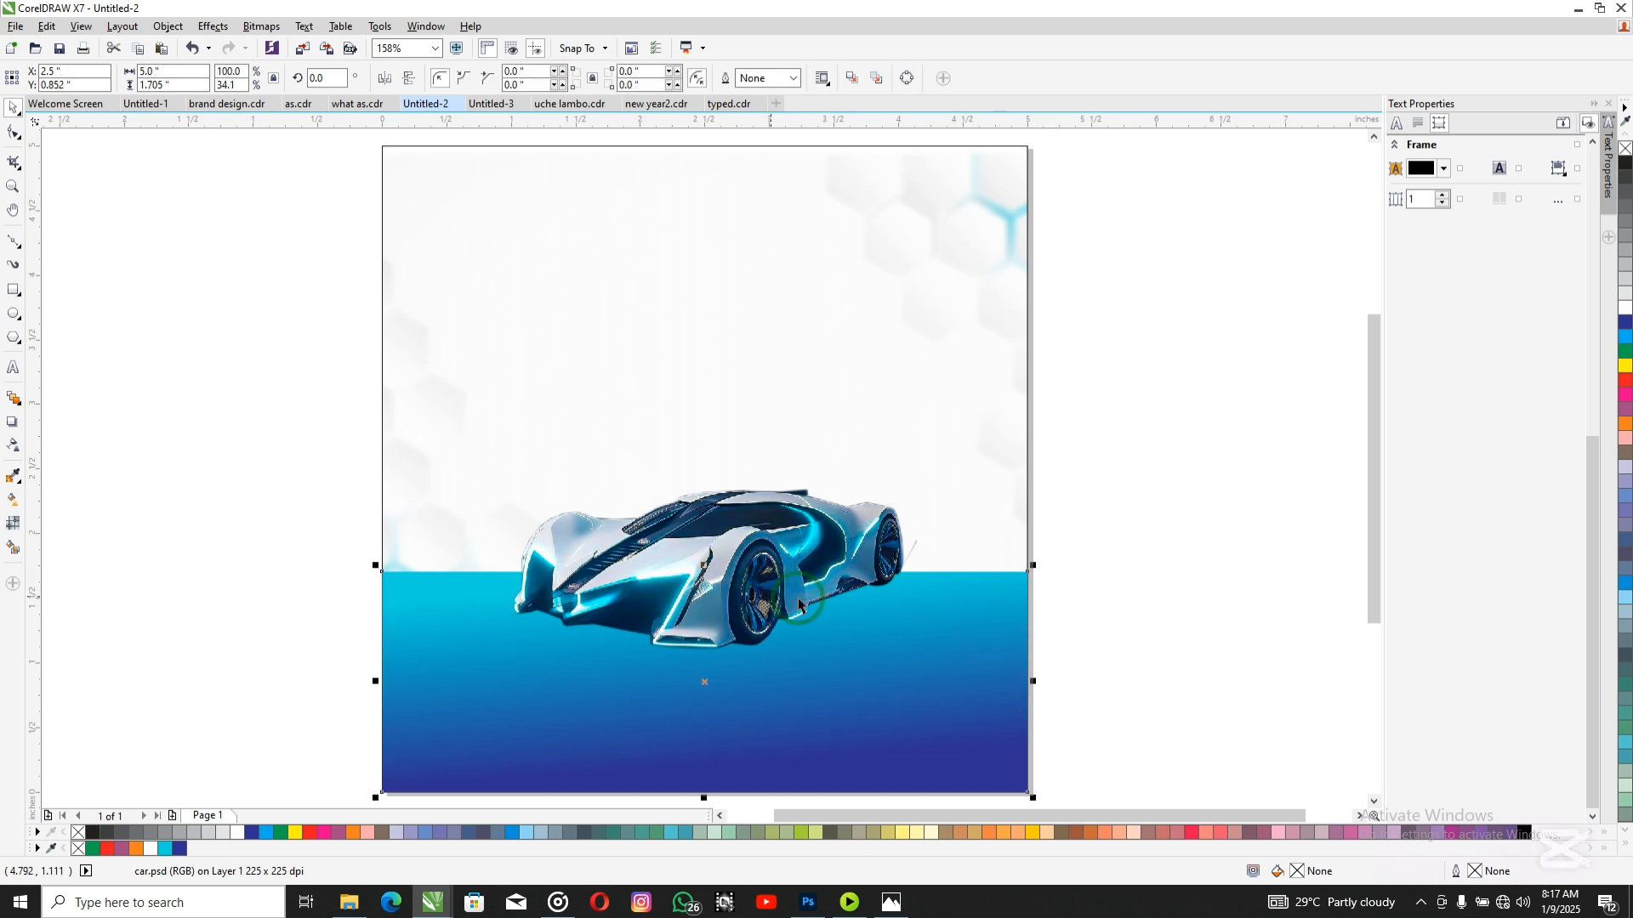
# Step: Raise the upper edge of the blue band slightly and move the car up to about X 2.54 in, Y 1.85 in
pyautogui.moveTo(706, 568)
pyautogui.mouseDown()
pyautogui.moveTo(706, 553)
pyautogui.moveTo(701, 579)
pyautogui.mouseUp()
pyautogui.click(702, 595)
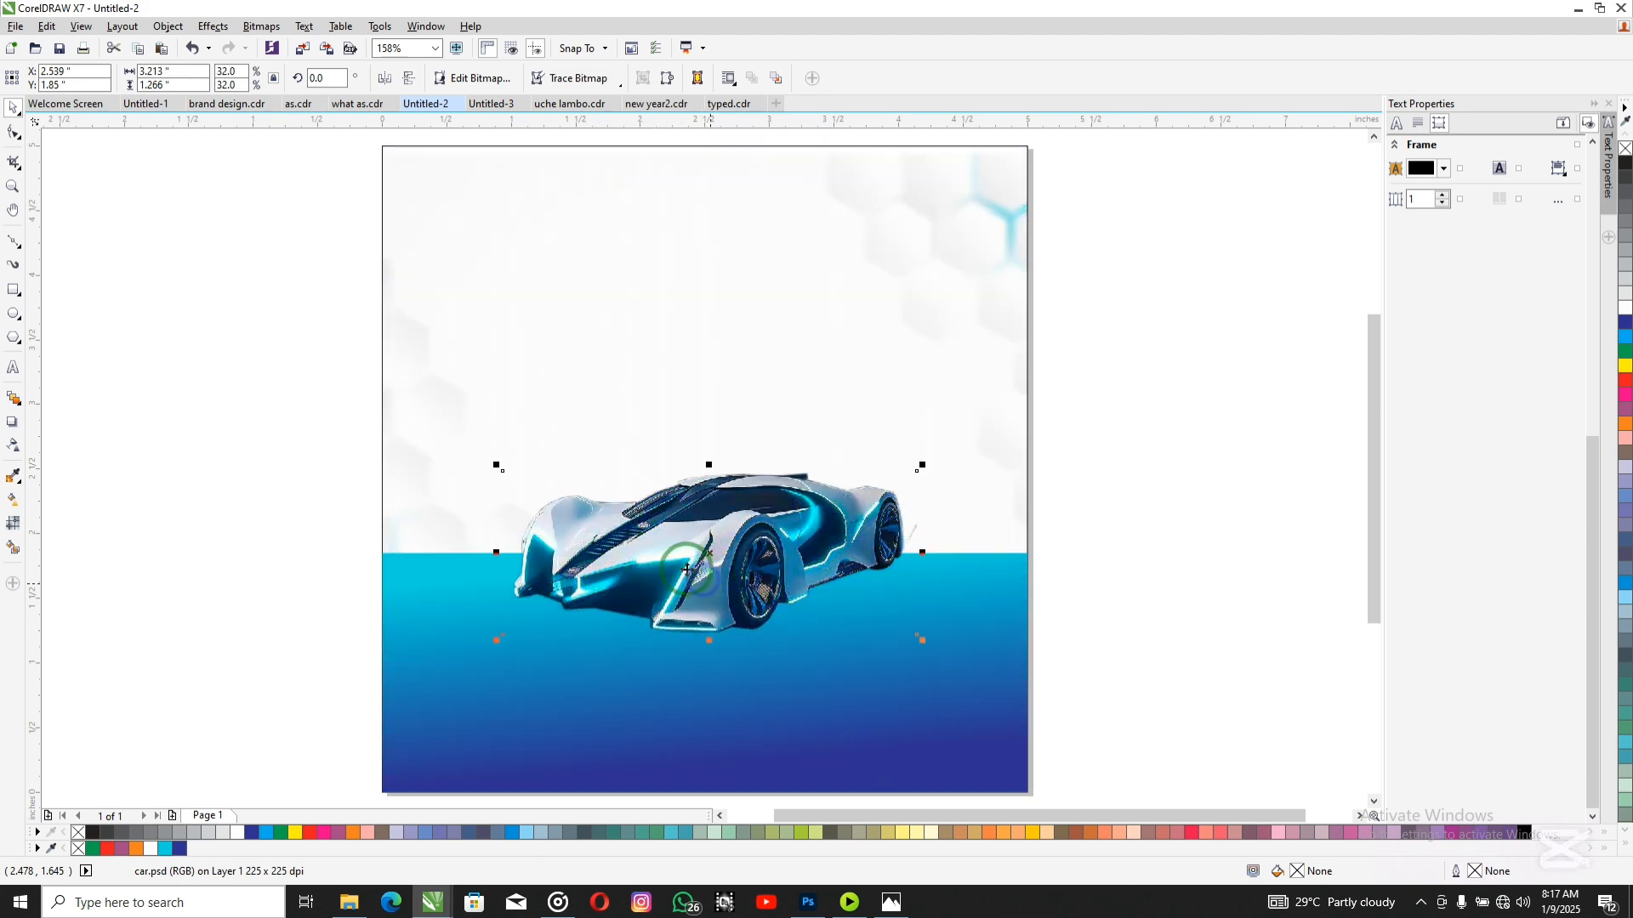
# Step: Draw a rectangle about 0.72 x 0.37 in on the lower blue band and place a duplicate partly overlapping it
pyautogui.click(14, 291)
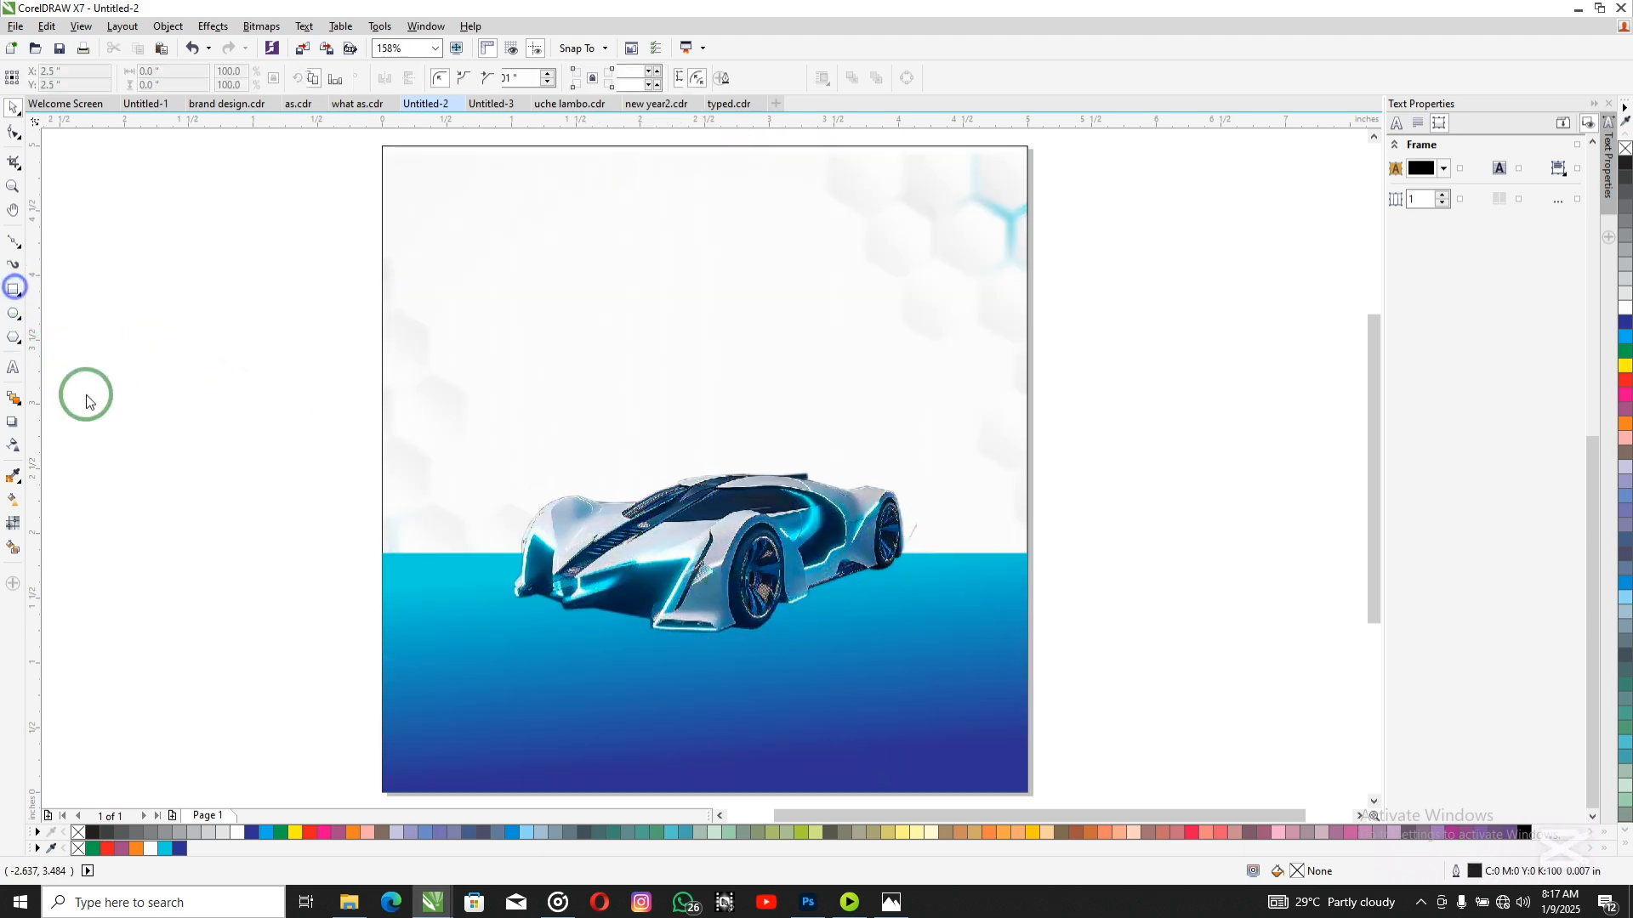
pyautogui.moveTo(459, 689); pyautogui.dragTo(552, 729)
pyautogui.rightClick(550, 722)
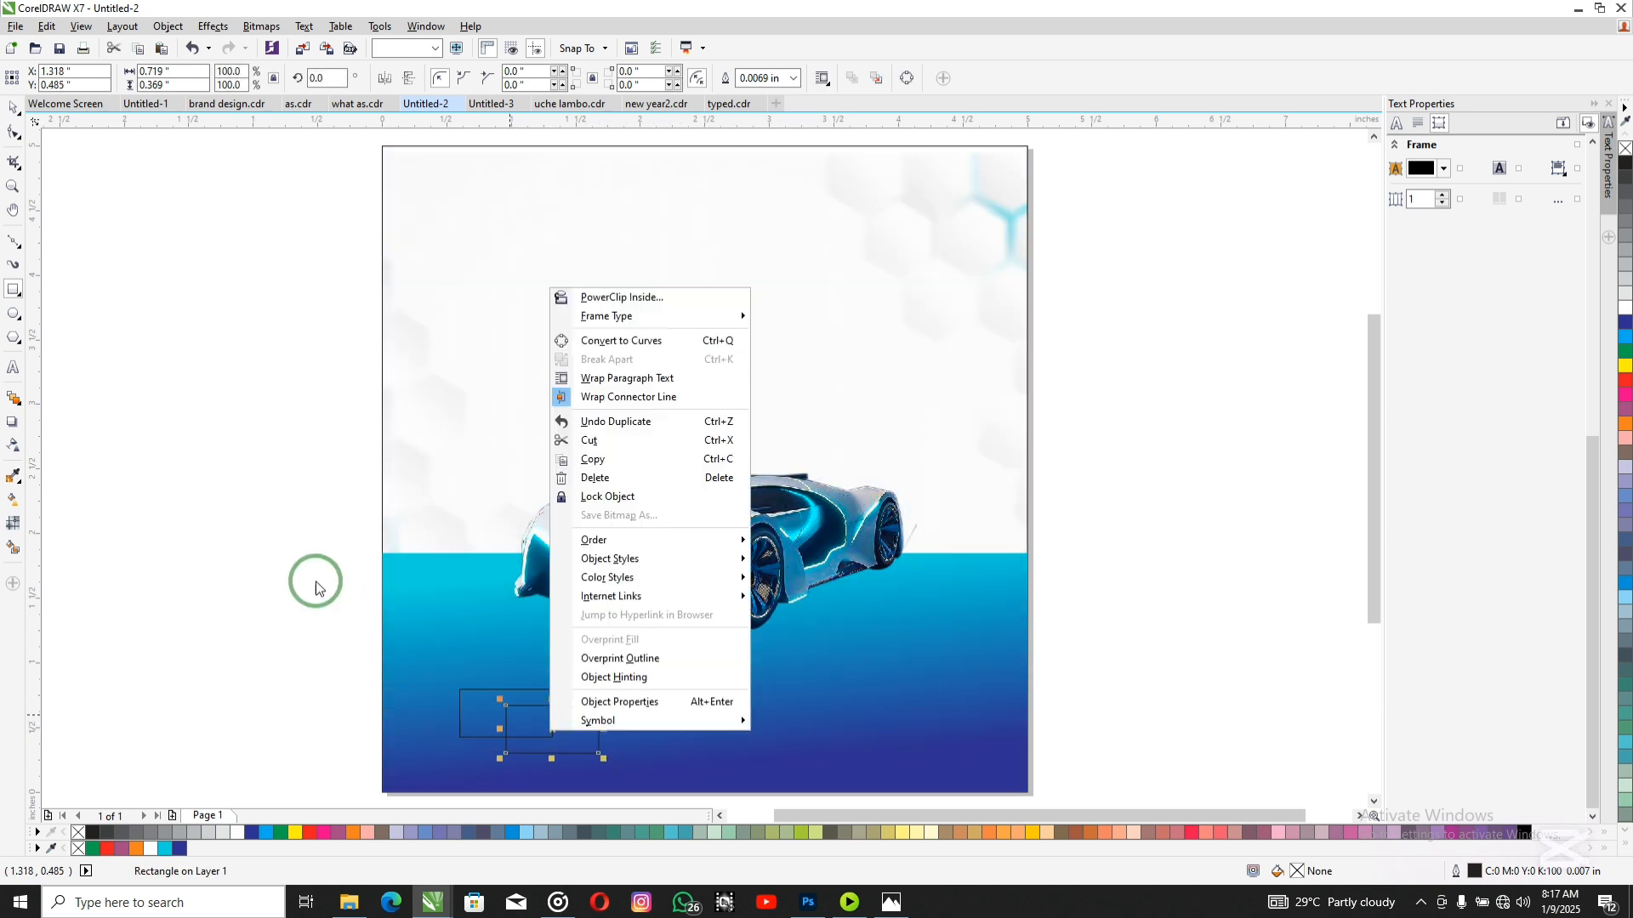
pyautogui.click(291, 562)
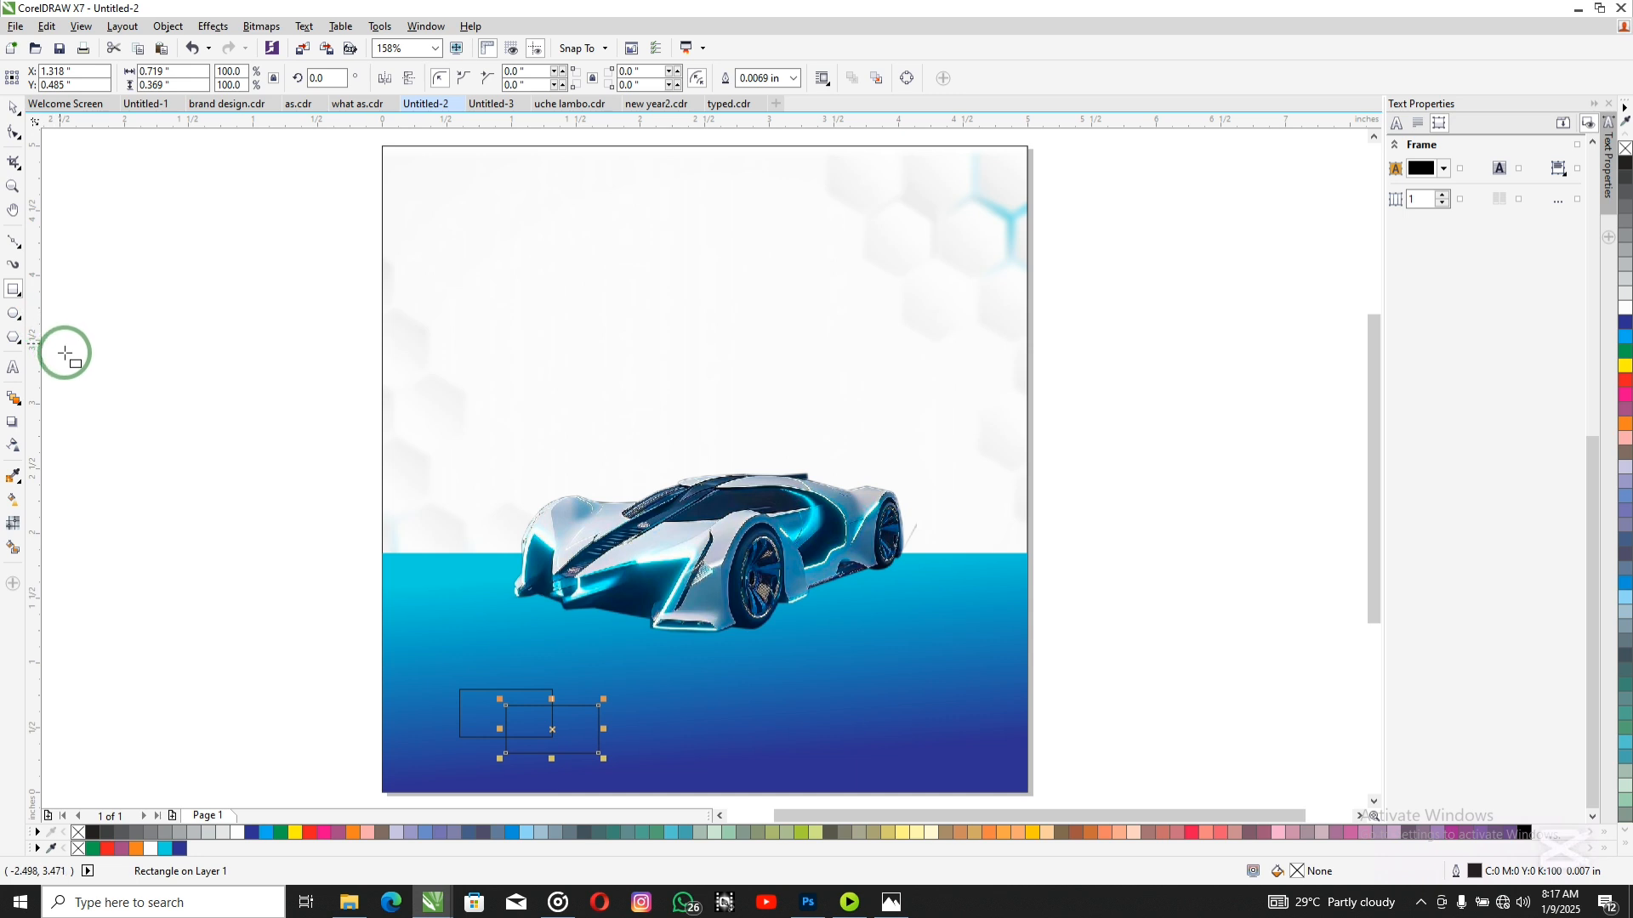
pyautogui.click(189, 364)
# Step: Add artistic text reading "lambo" beside the page and change its case to UPPERCASE
pyautogui.click(13, 367)
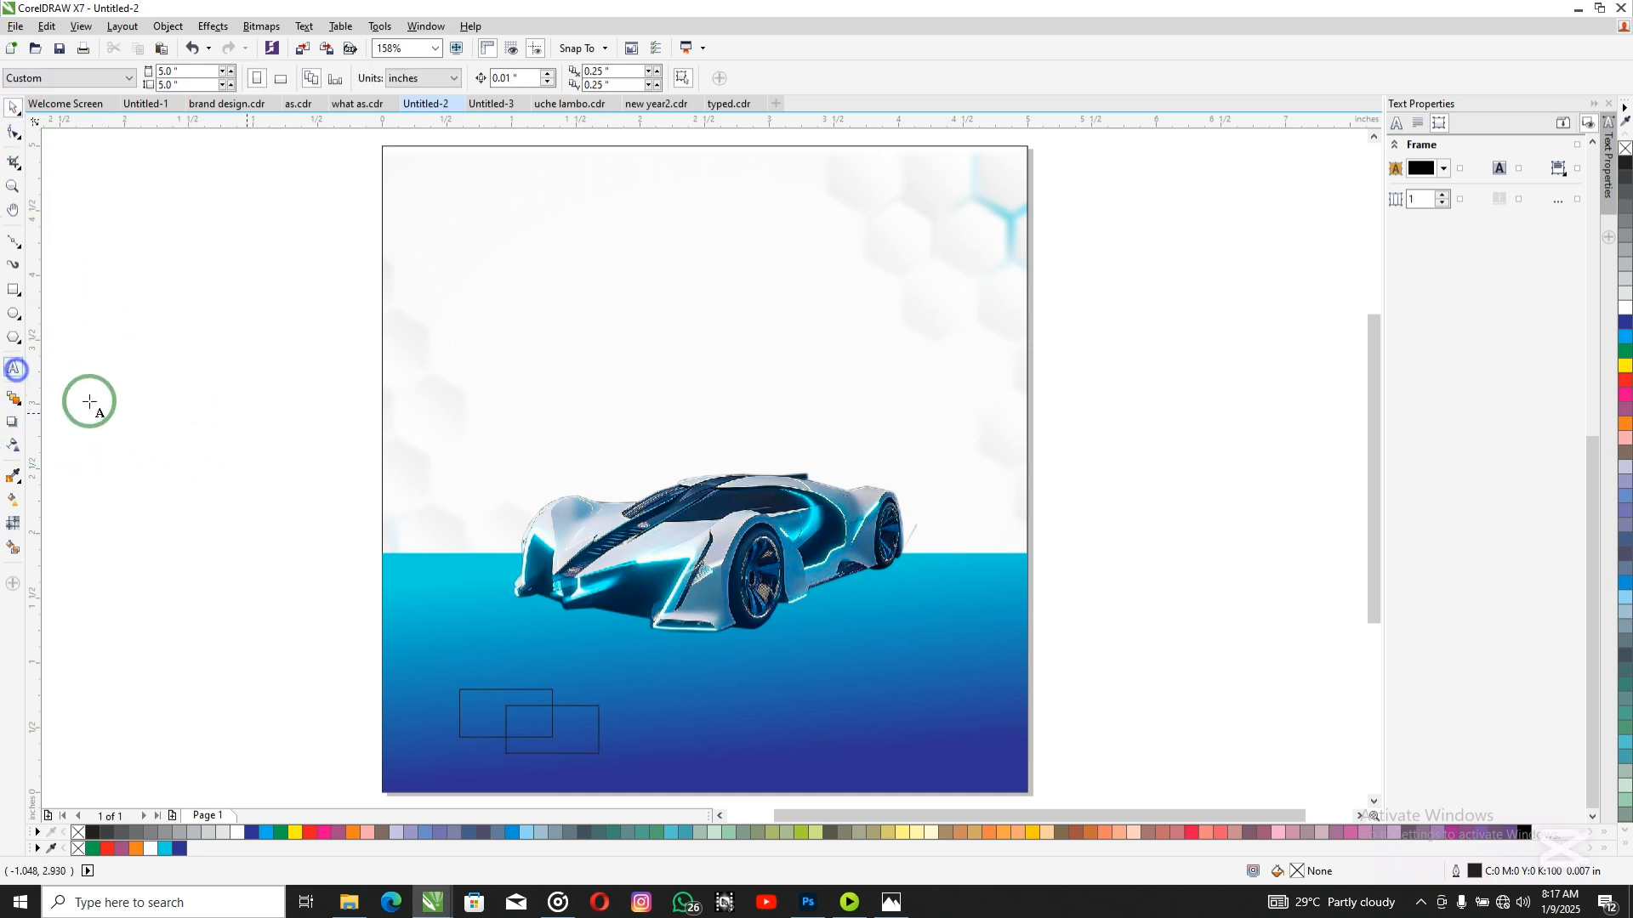
pyautogui.click(207, 410)
pyautogui.write('Iam')
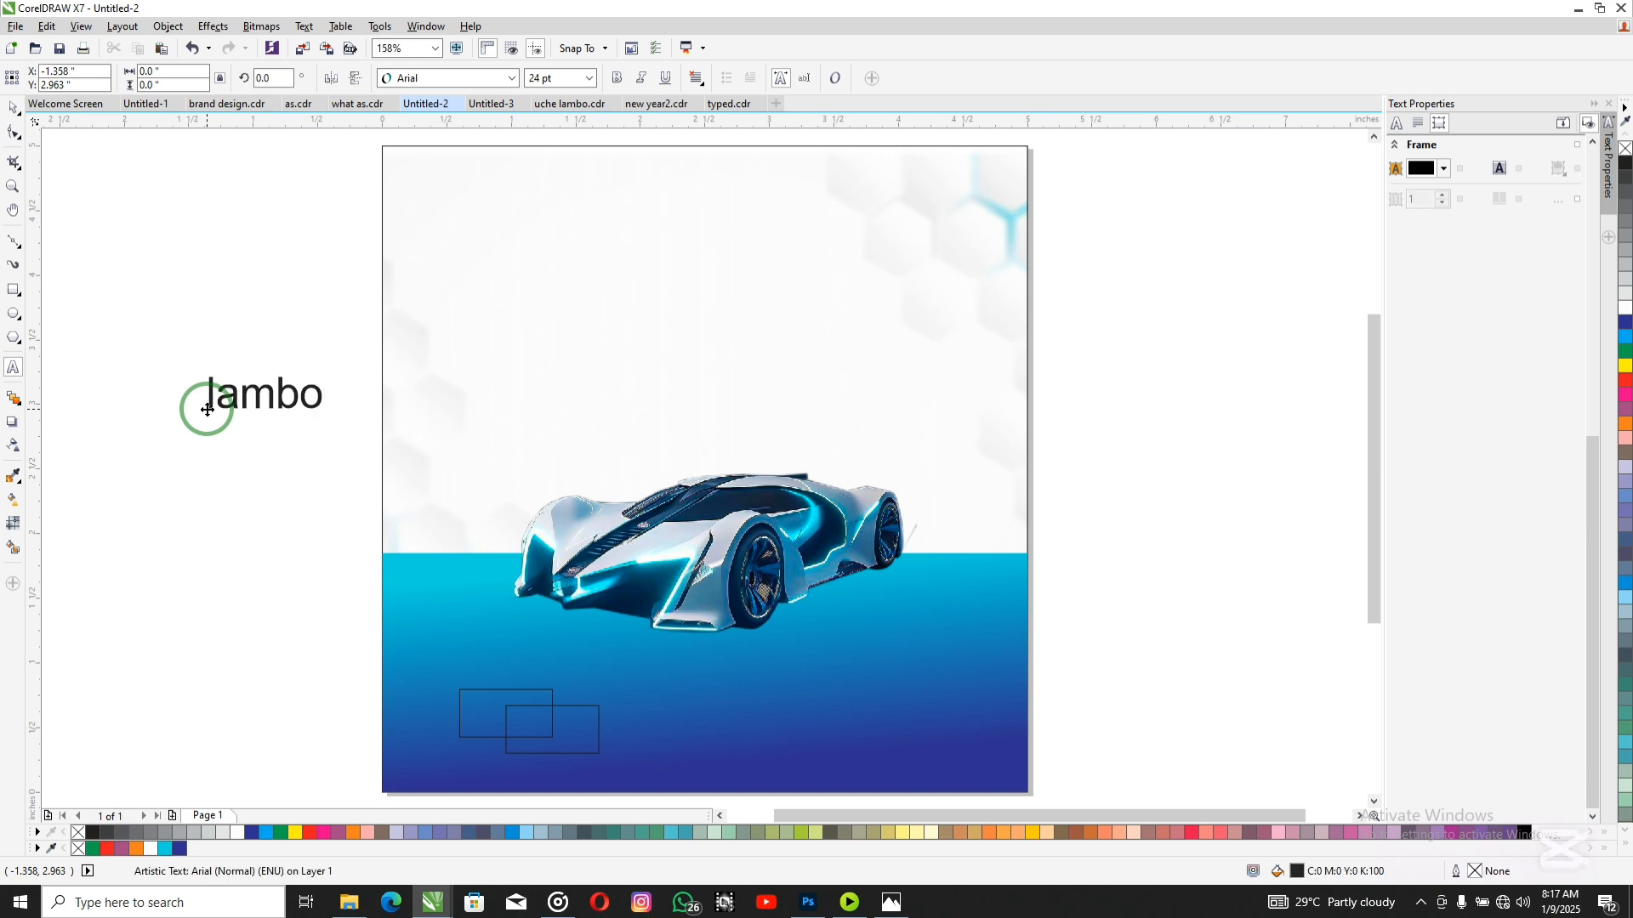
pyautogui.hotkey('ctrl', 'a')
pyautogui.hotkey('shift', 'F3')
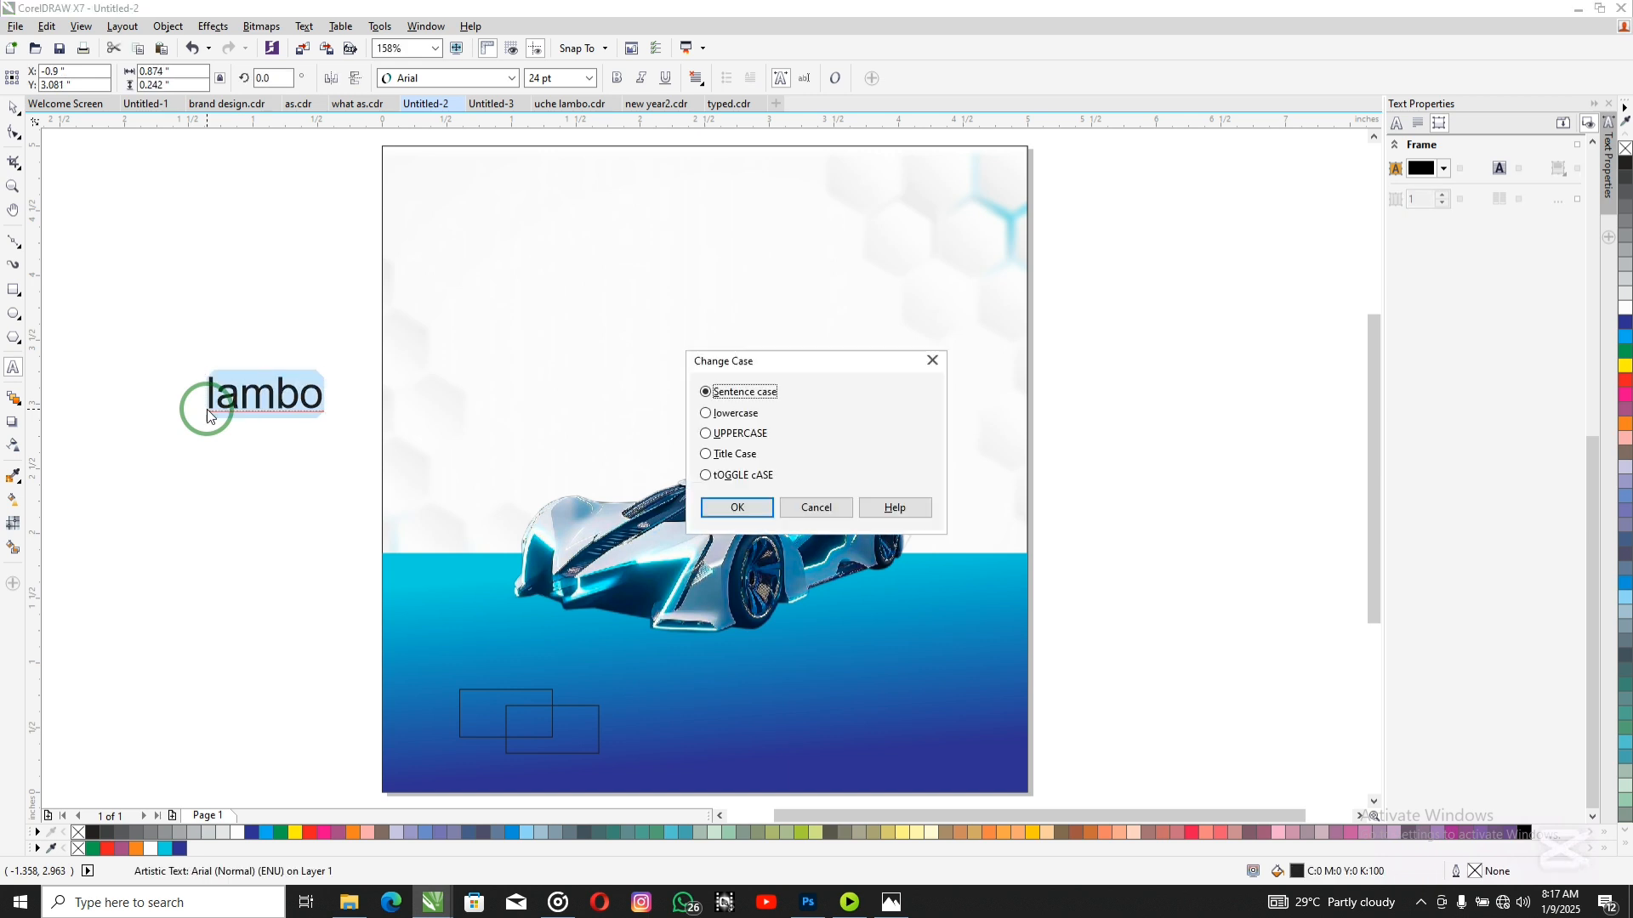
pyautogui.click(712, 435)
pyautogui.click(725, 509)
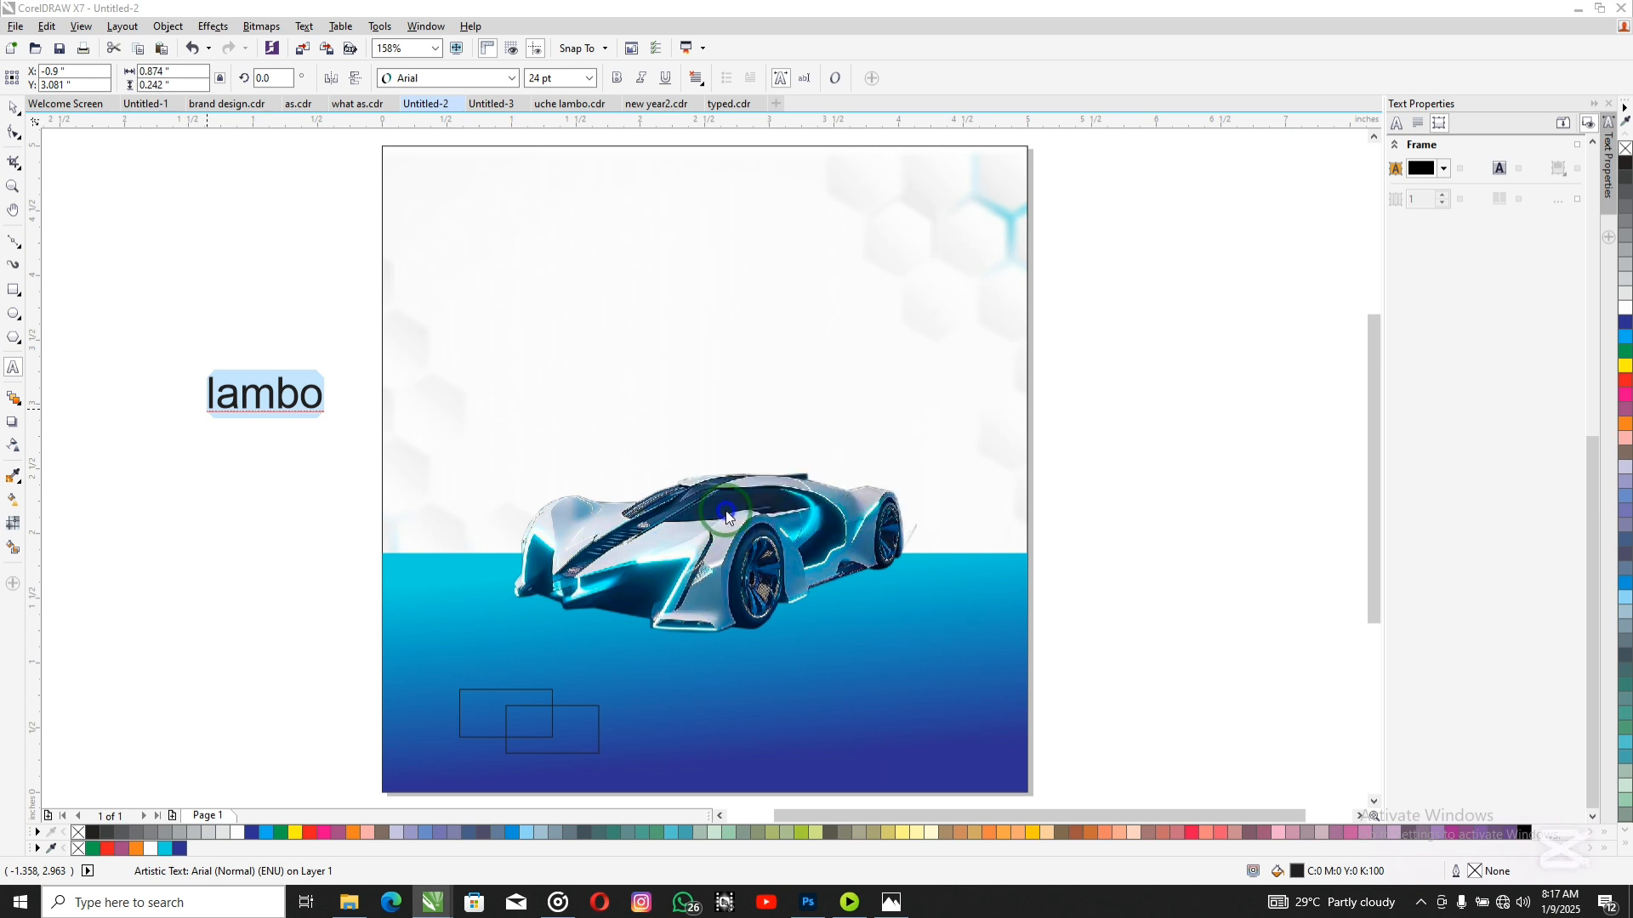
pyautogui.click(13, 119)
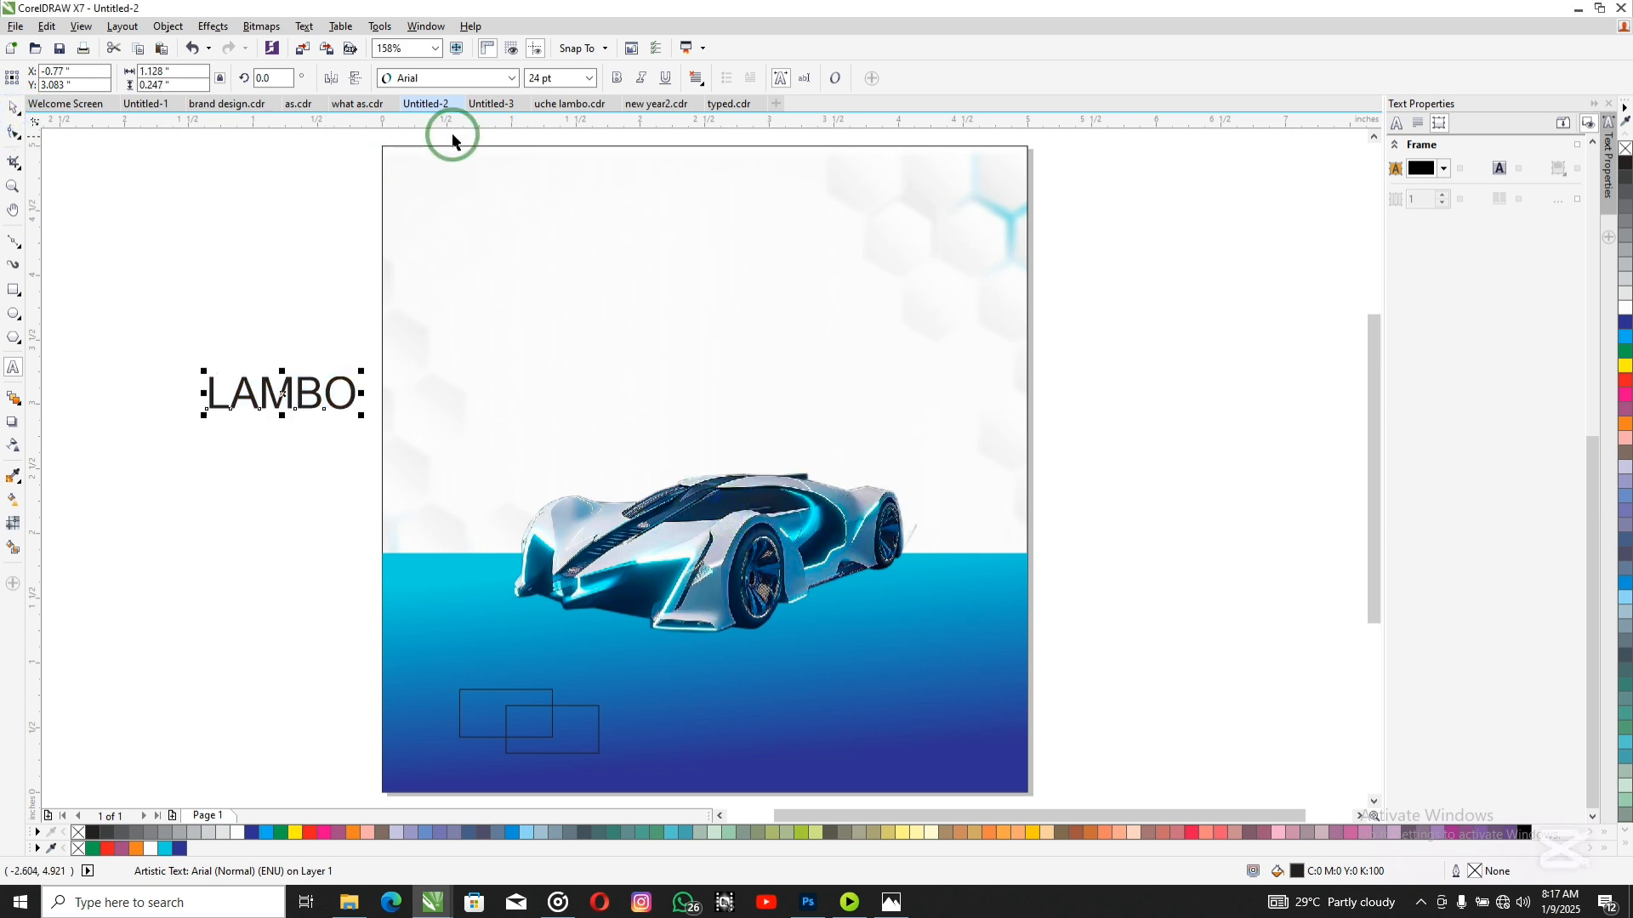
# Step: Set the LAMBO text in the Heathergreen font and enlarge it to about 136 pt
pyautogui.click(474, 81)
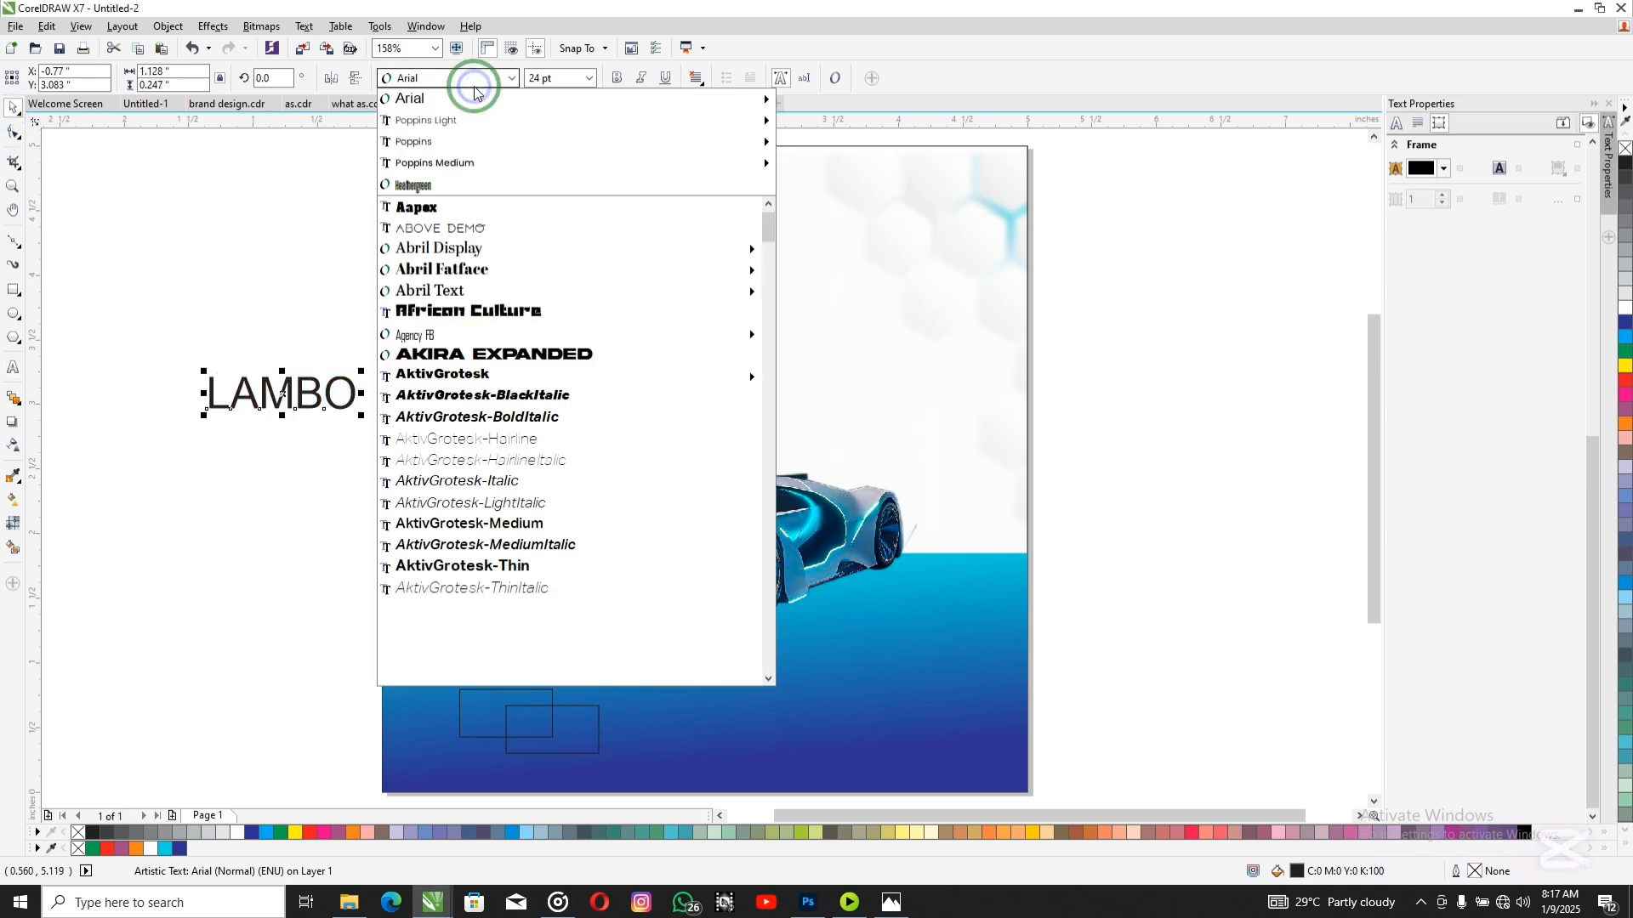
pyautogui.click(435, 187)
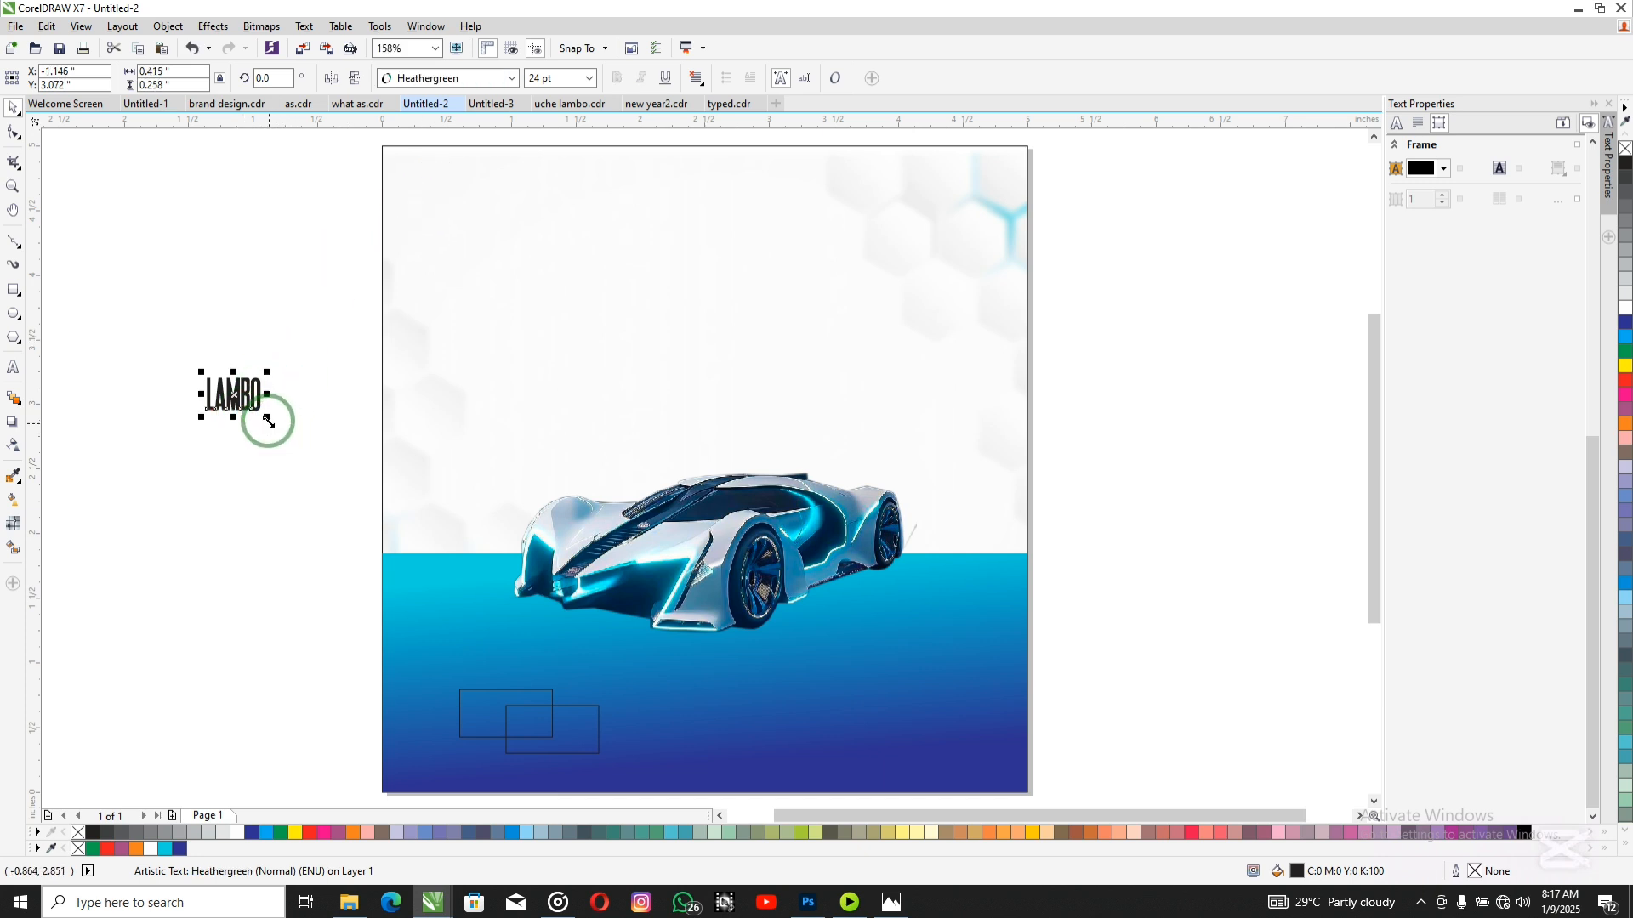
pyautogui.moveTo(269, 420); pyautogui.dragTo(510, 620)
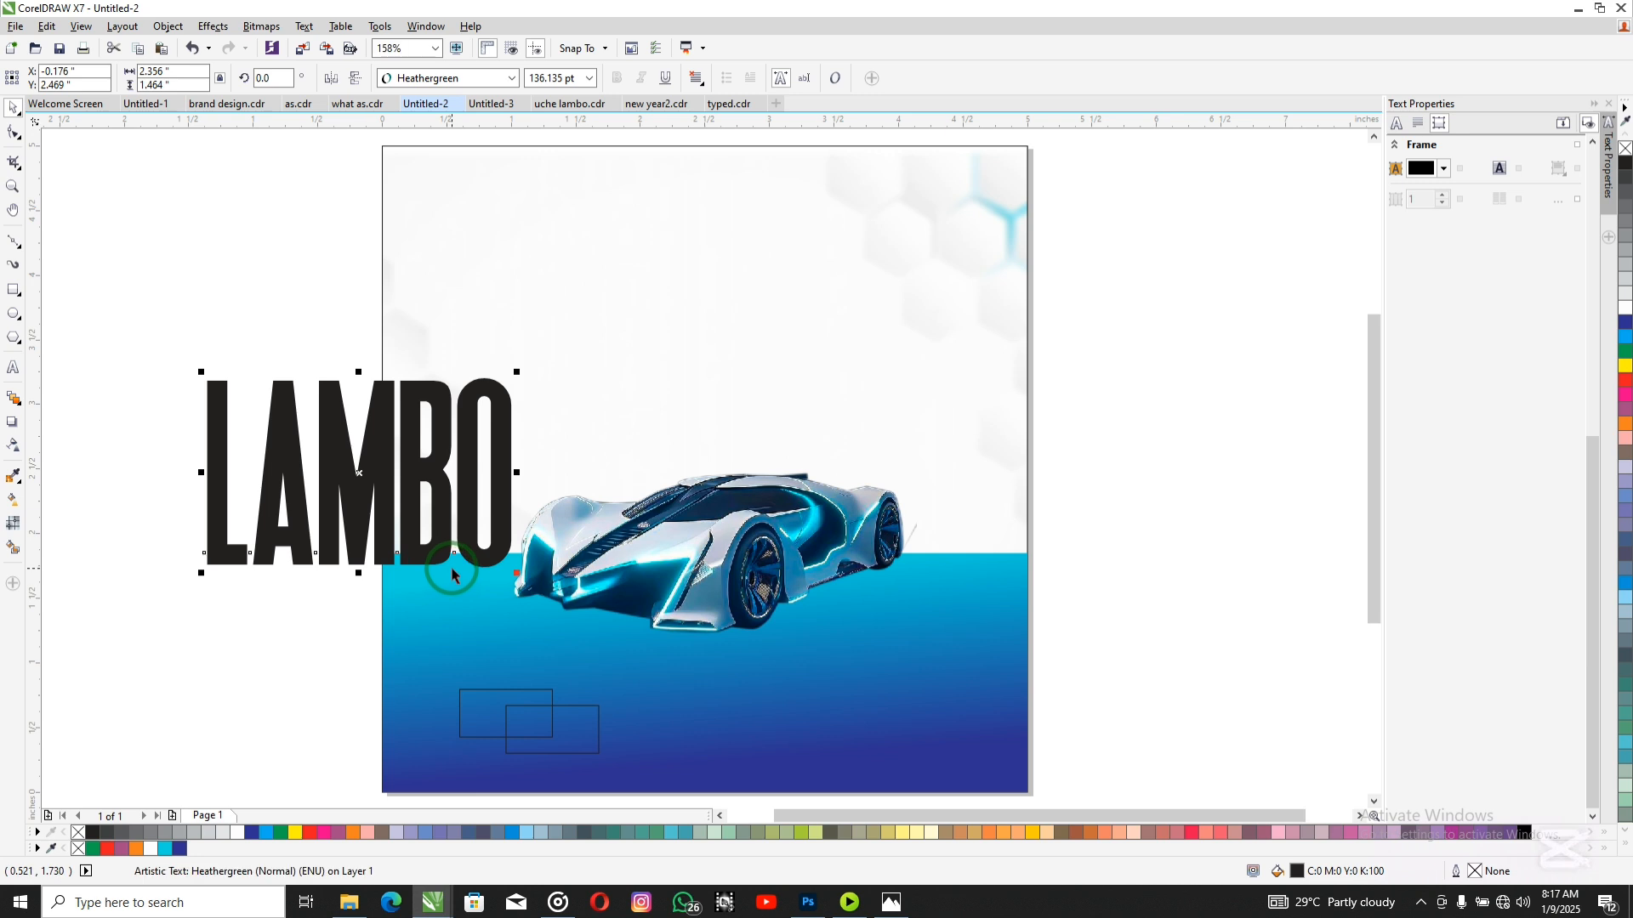
# Step: Convert the LAMBO text to curves and select the nodes along the lower ends of all its letters
pyautogui.hotkey('ctrl', 'q')
pyautogui.click(14, 134)
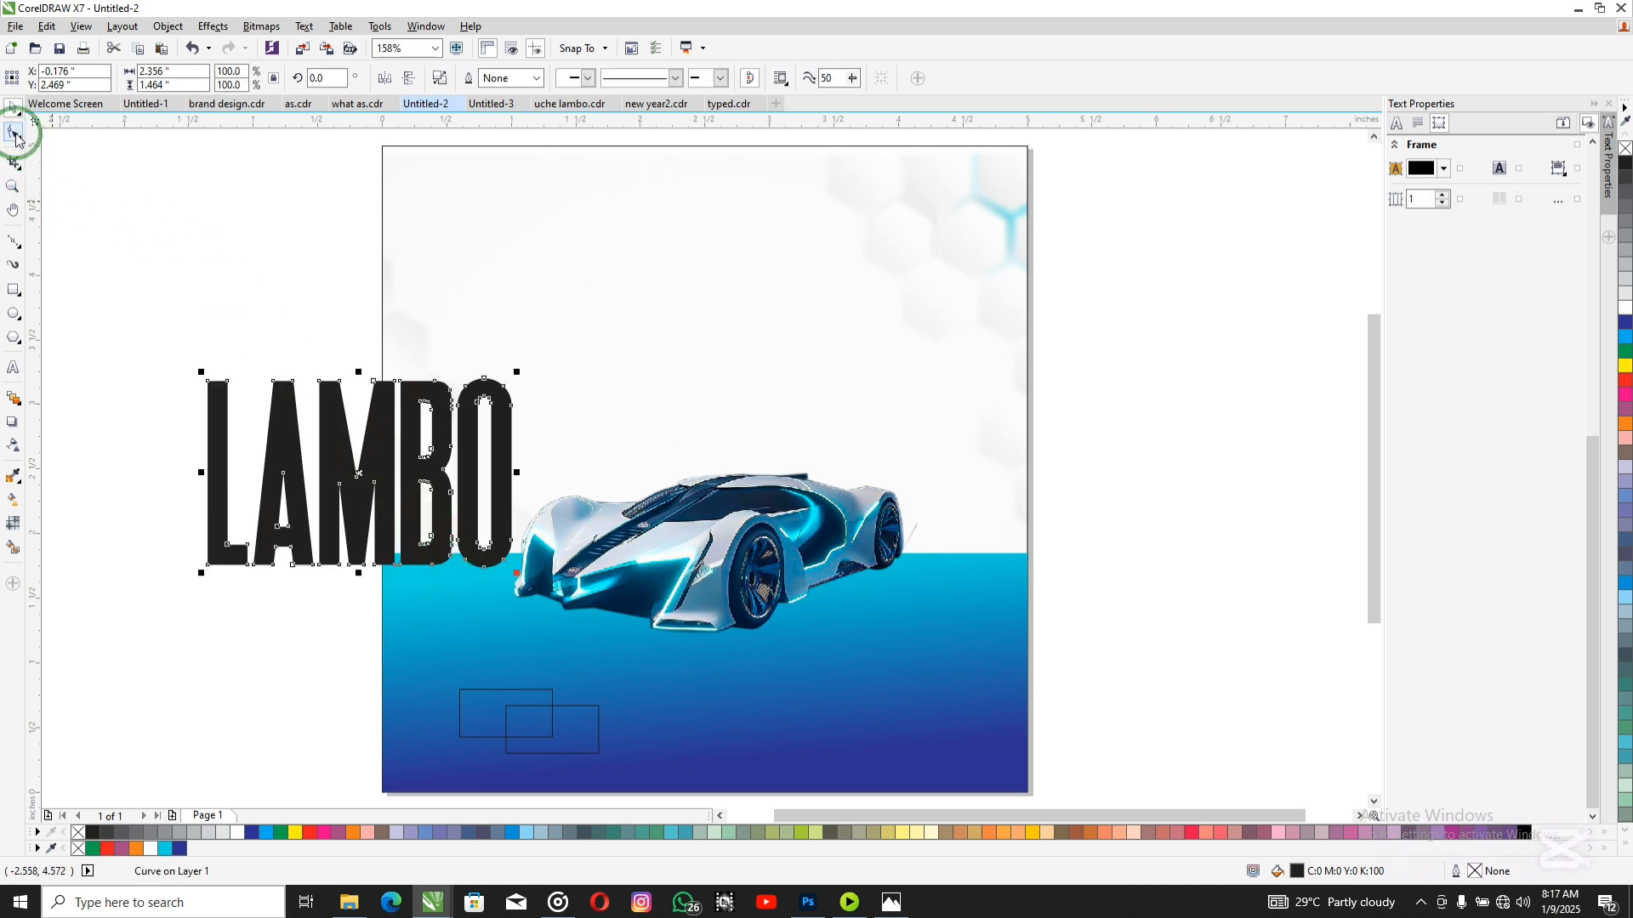
pyautogui.click(15, 134)
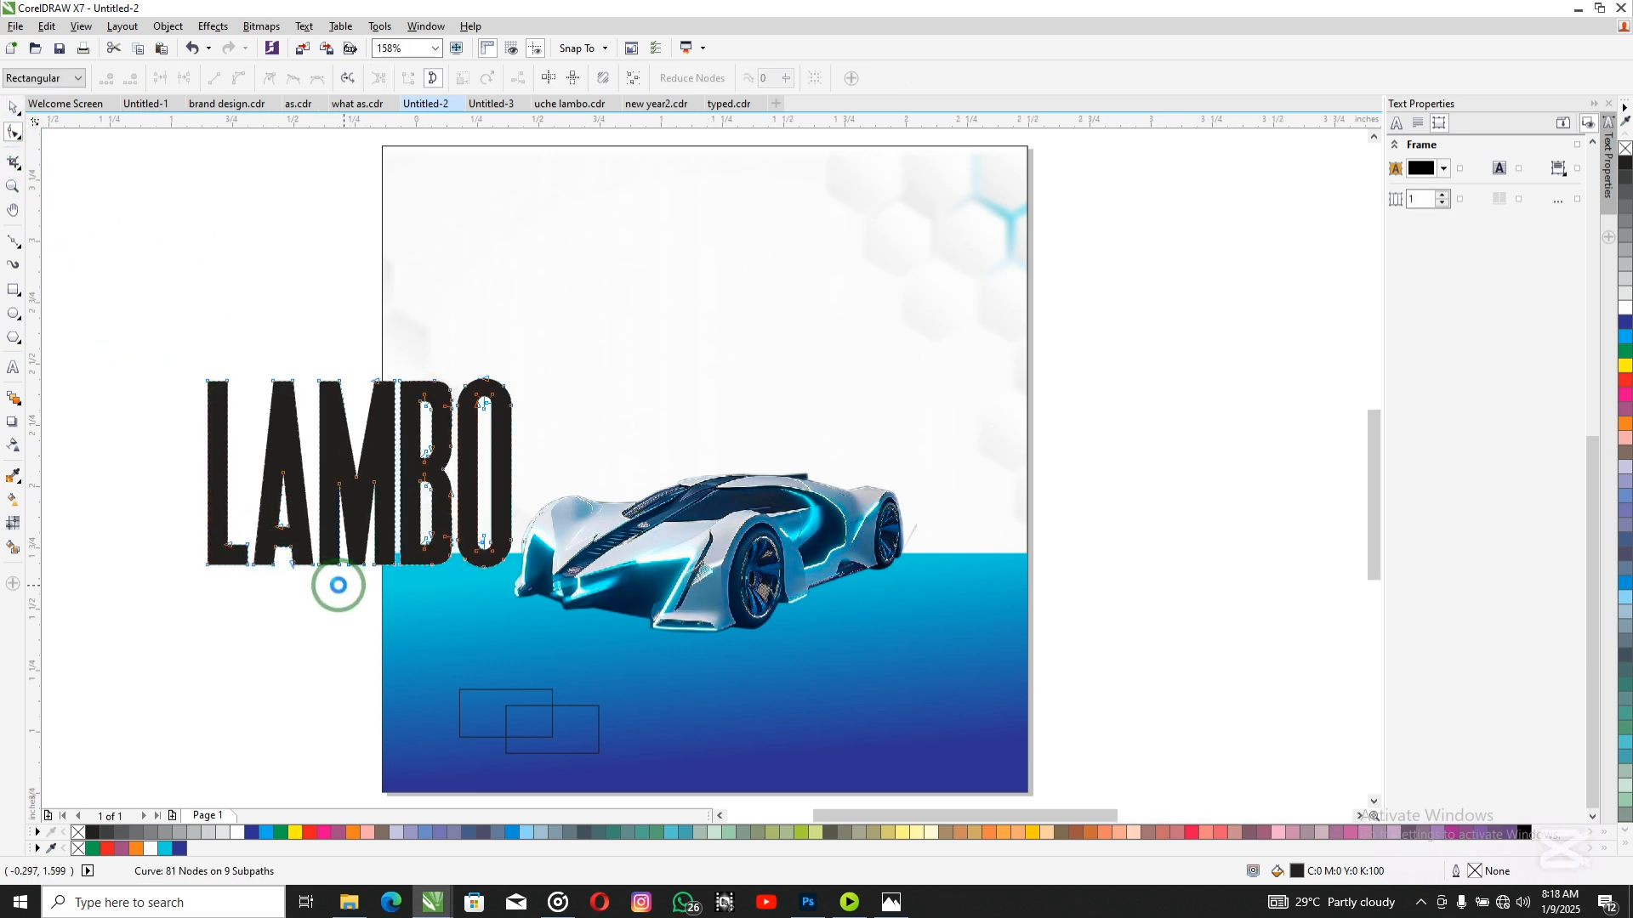
pyautogui.scroll(2, 340, 583)
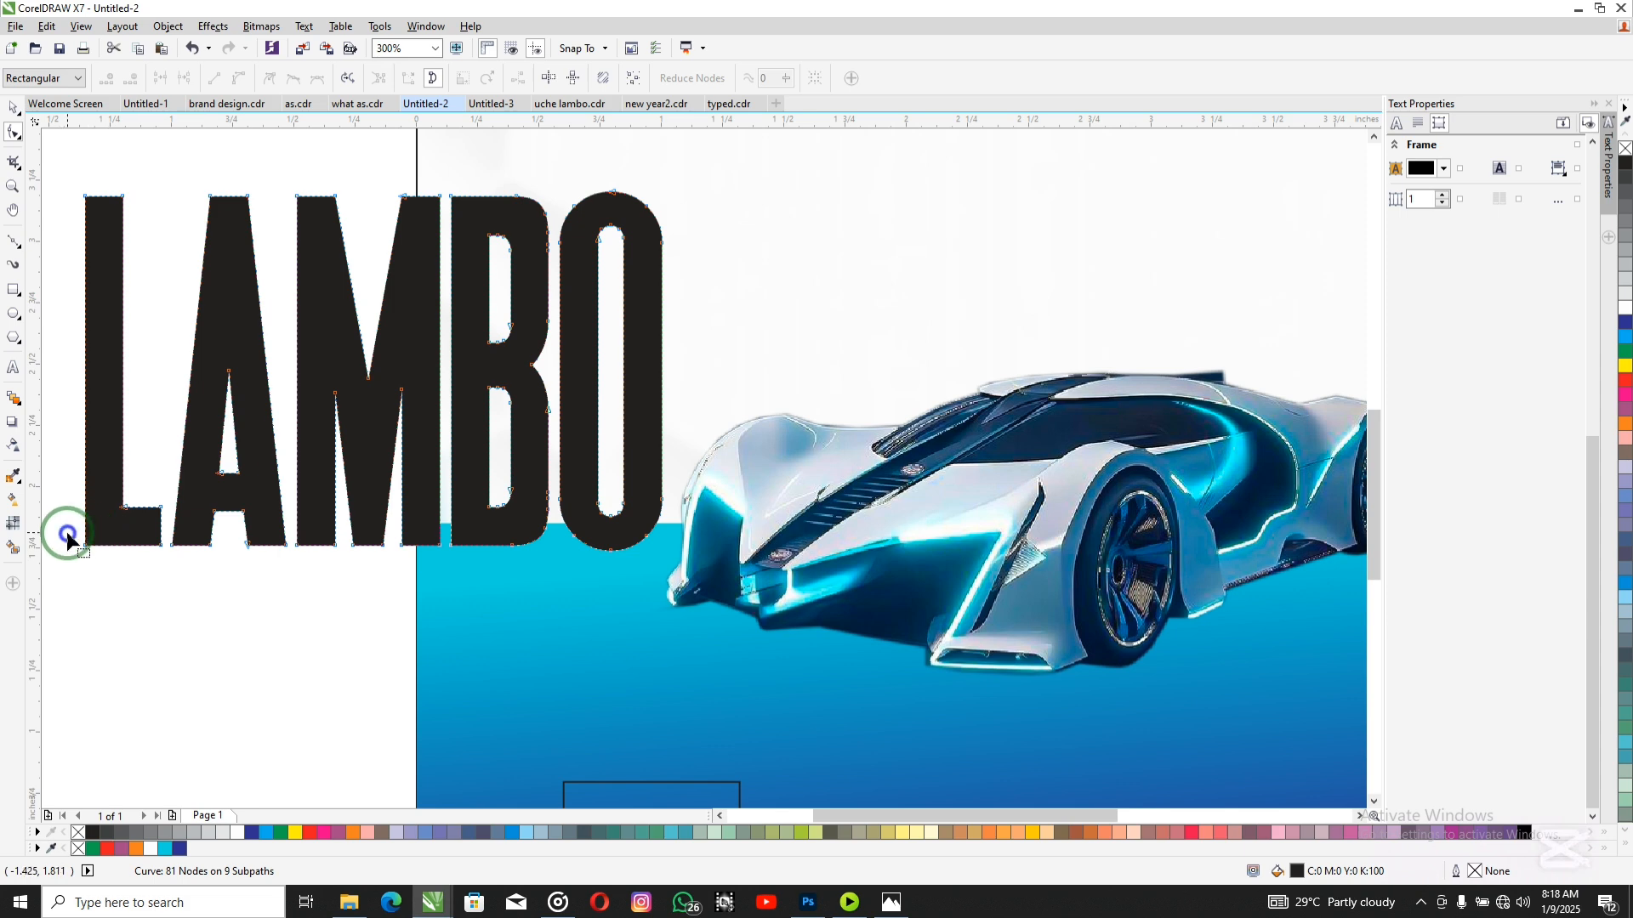
pyautogui.moveTo(66, 532); pyautogui.dragTo(456, 611)
pyautogui.moveTo(701, 617); pyautogui.dragTo(725, 621)
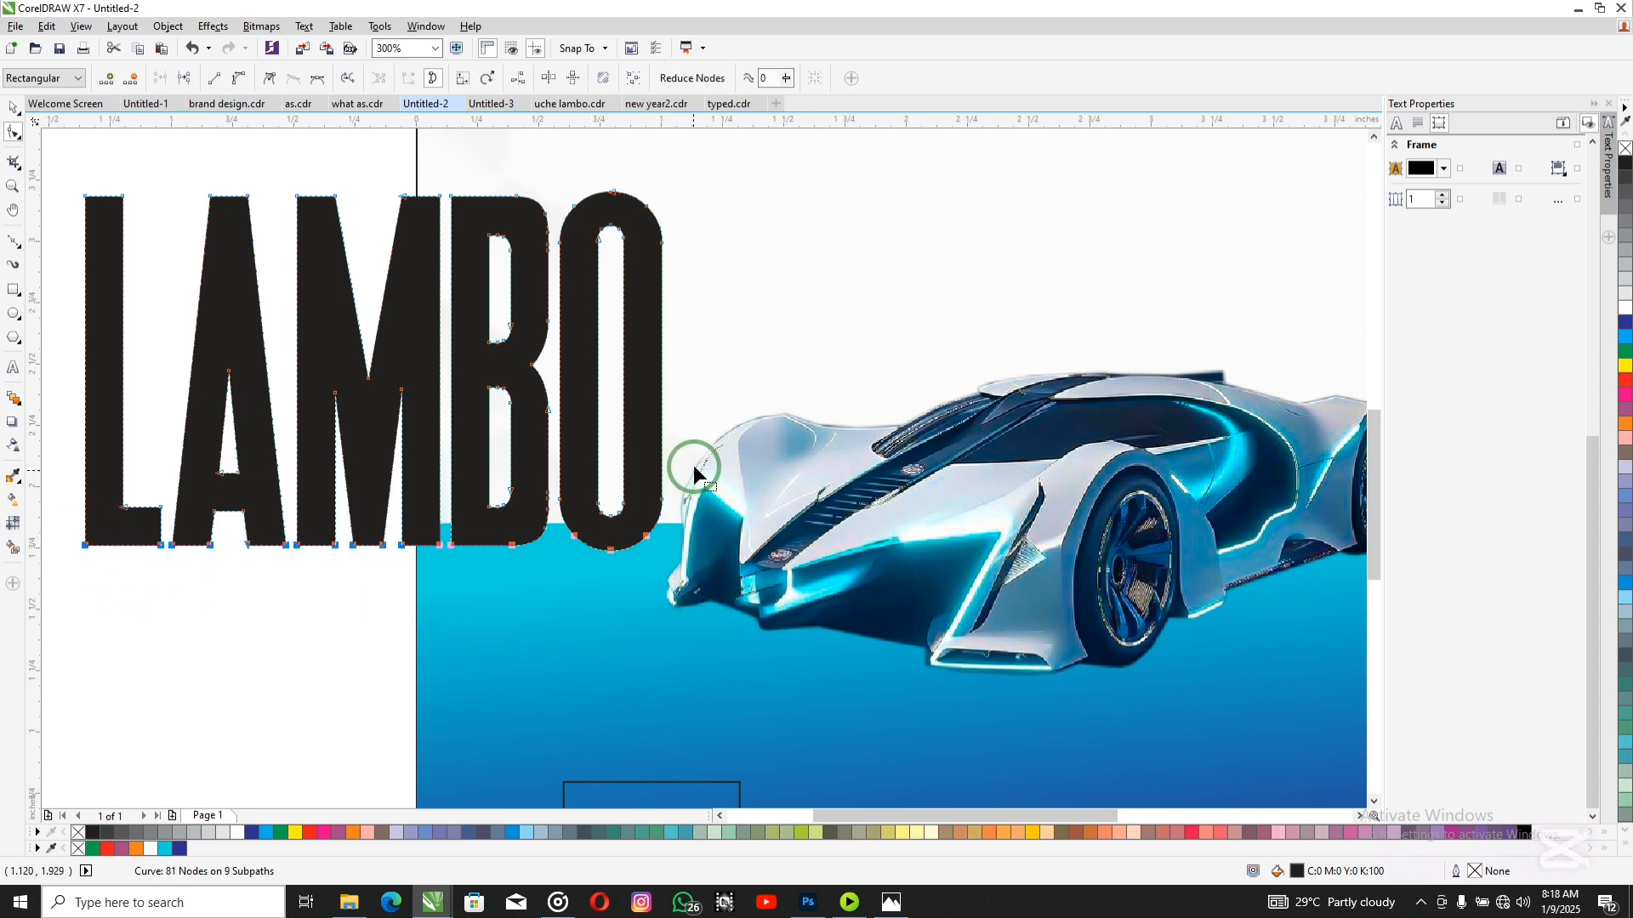
pyautogui.moveTo(696, 462); pyautogui.dragTo(436, 524)
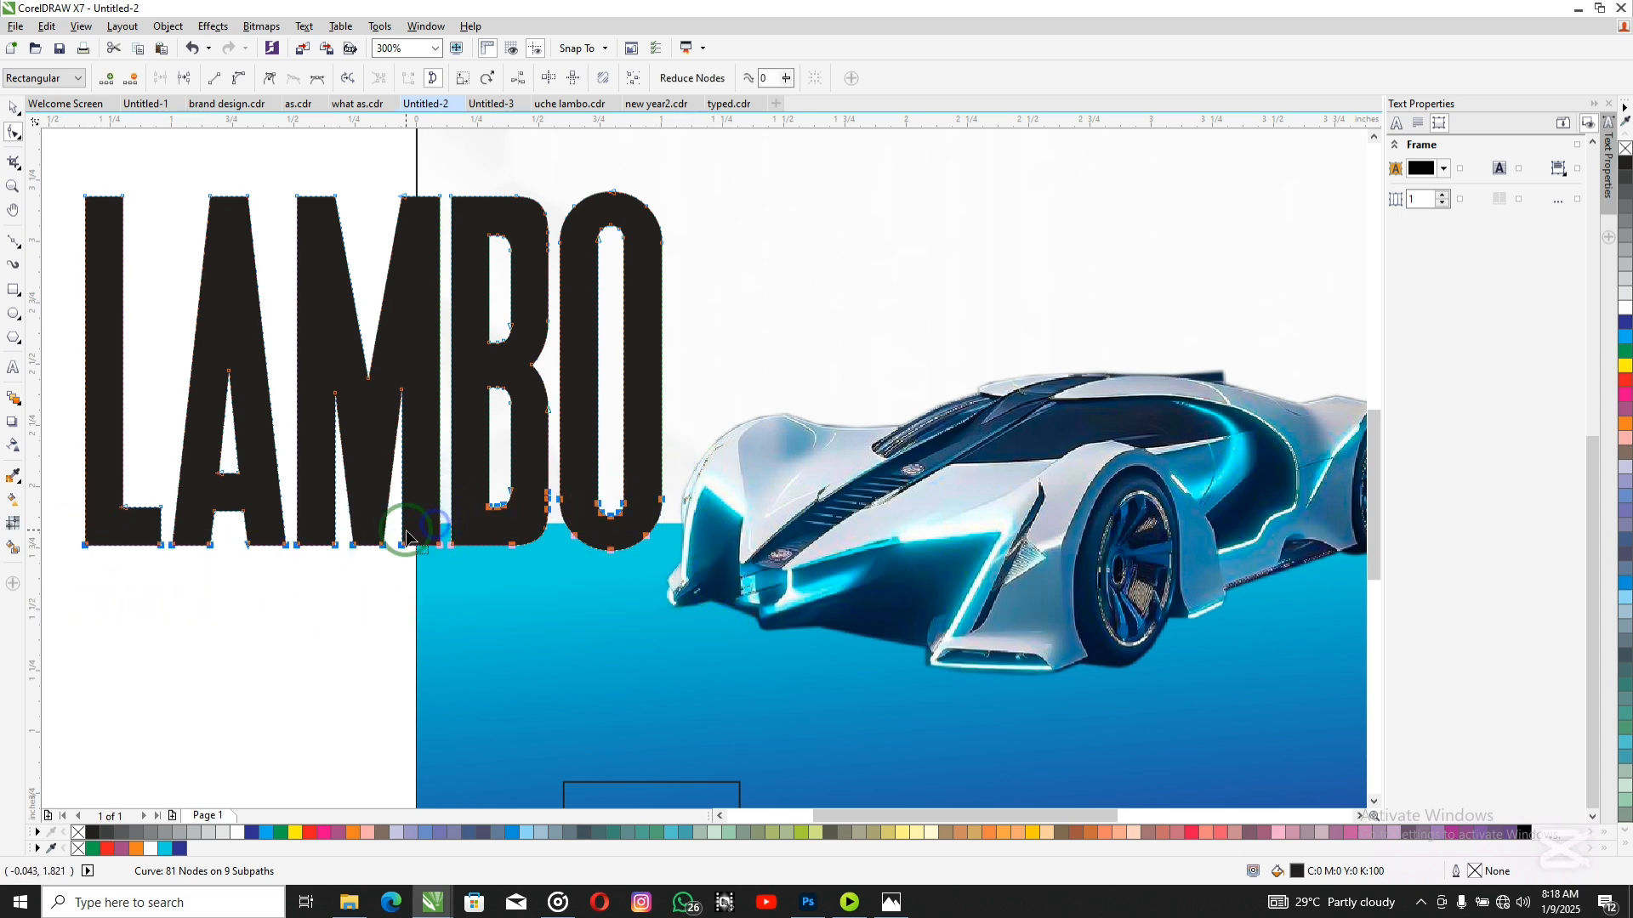
pyautogui.click(176, 530)
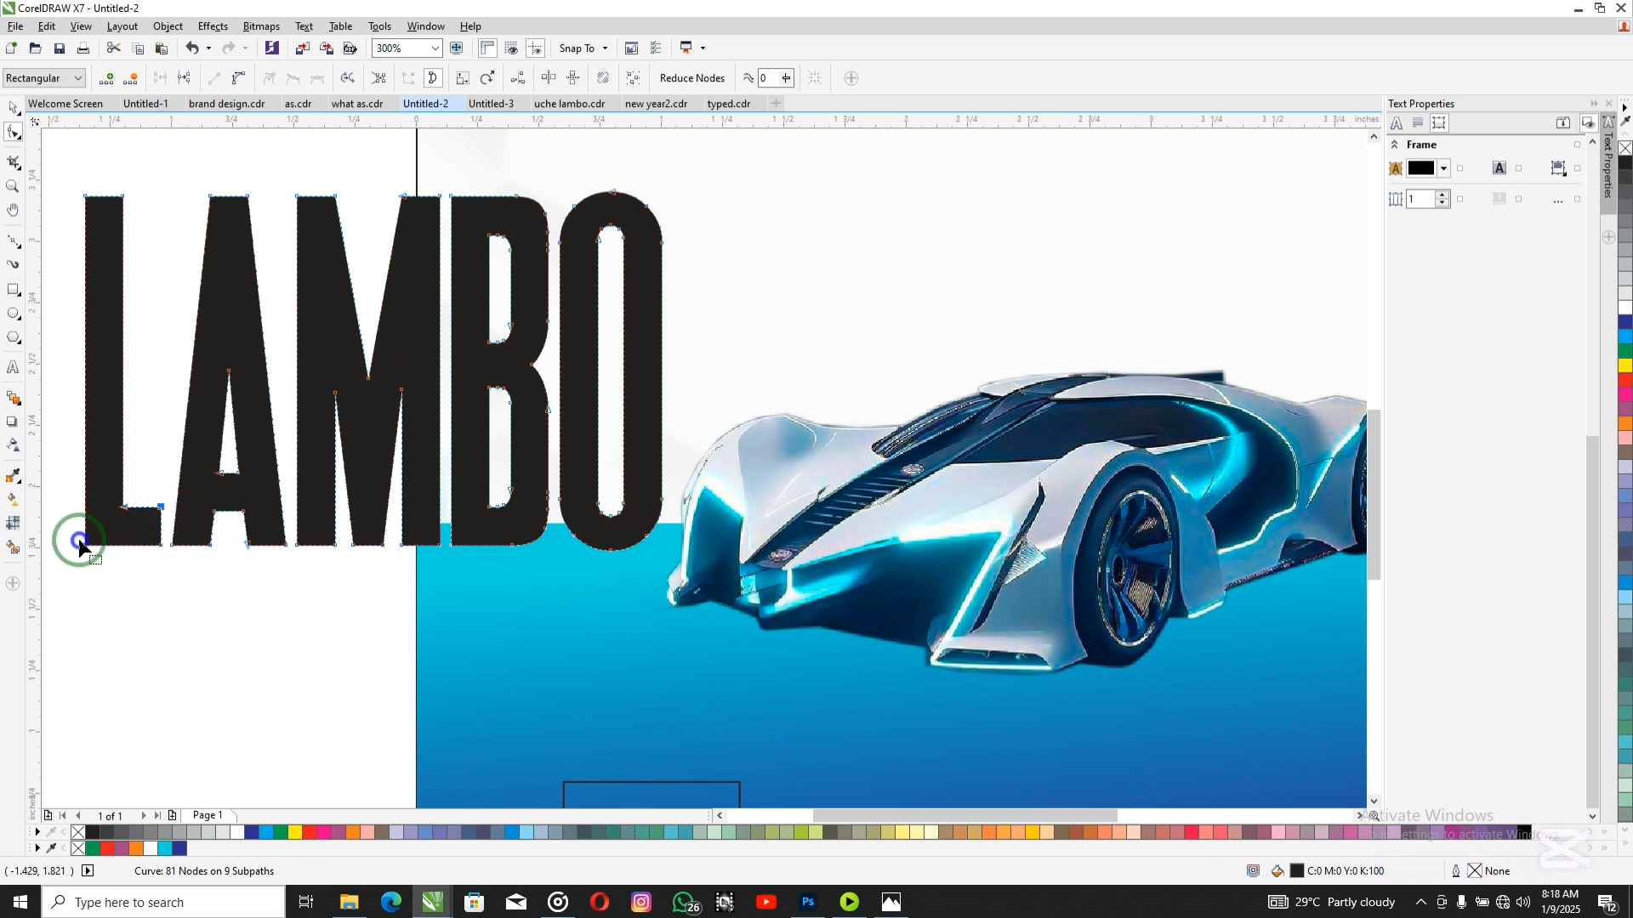
pyautogui.moveTo(78, 538); pyautogui.dragTo(735, 654)
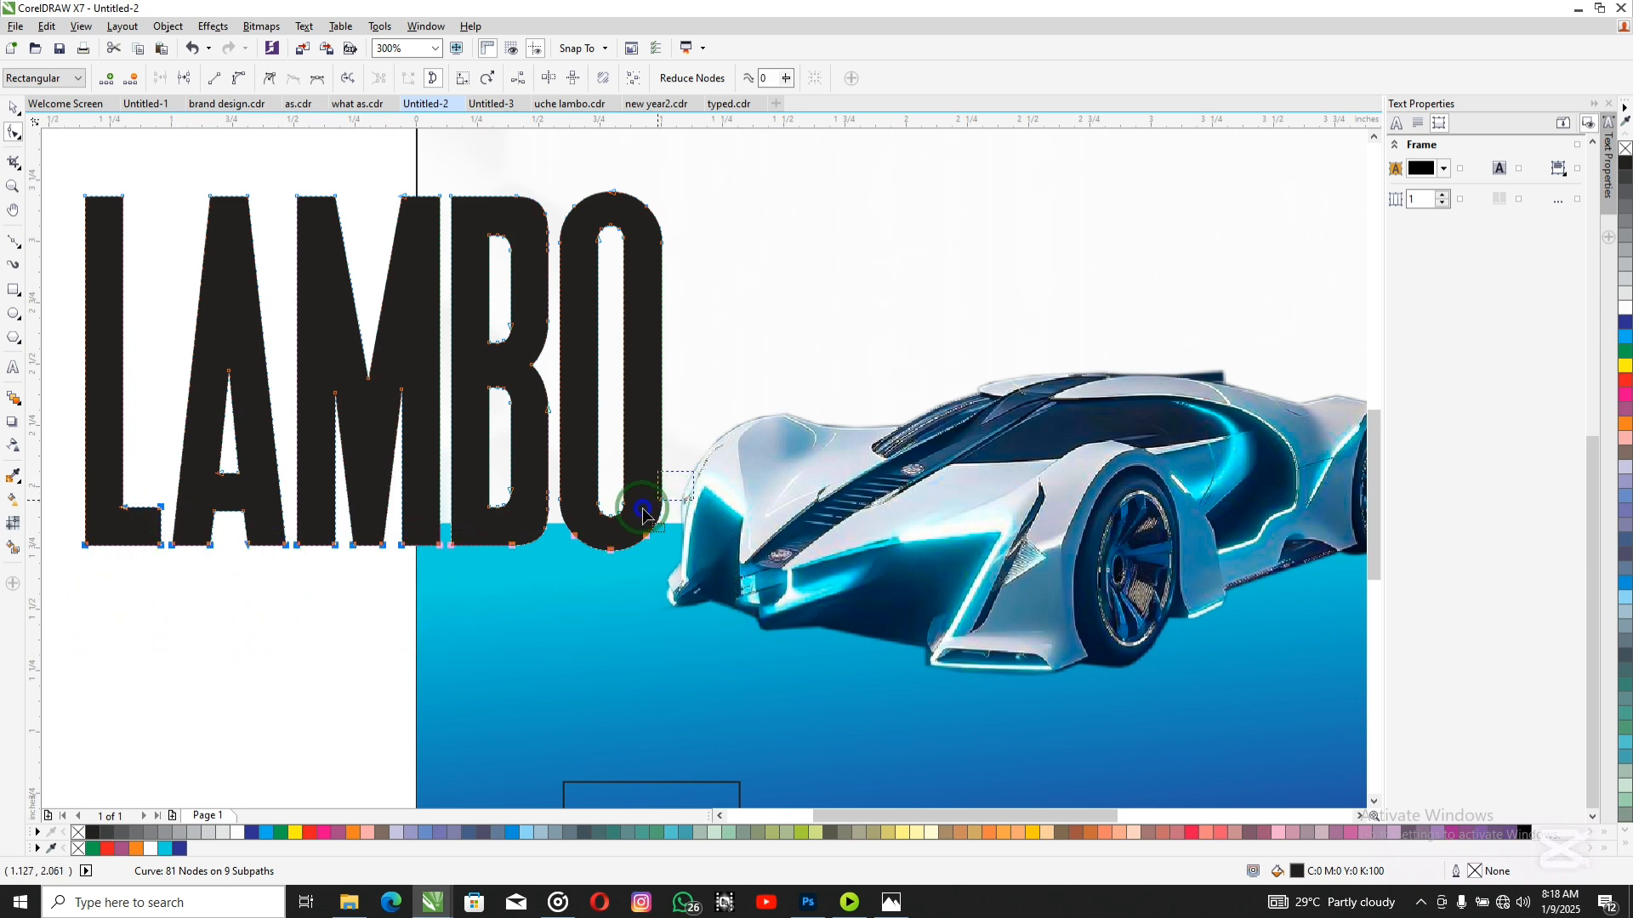
pyautogui.moveTo(643, 512); pyautogui.dragTo(397, 525)
# Step: Stretch the lower ends of the letters downward until the LAMBO lettering is about 1.85 in tall
pyautogui.scroll(-2, 417, 523)
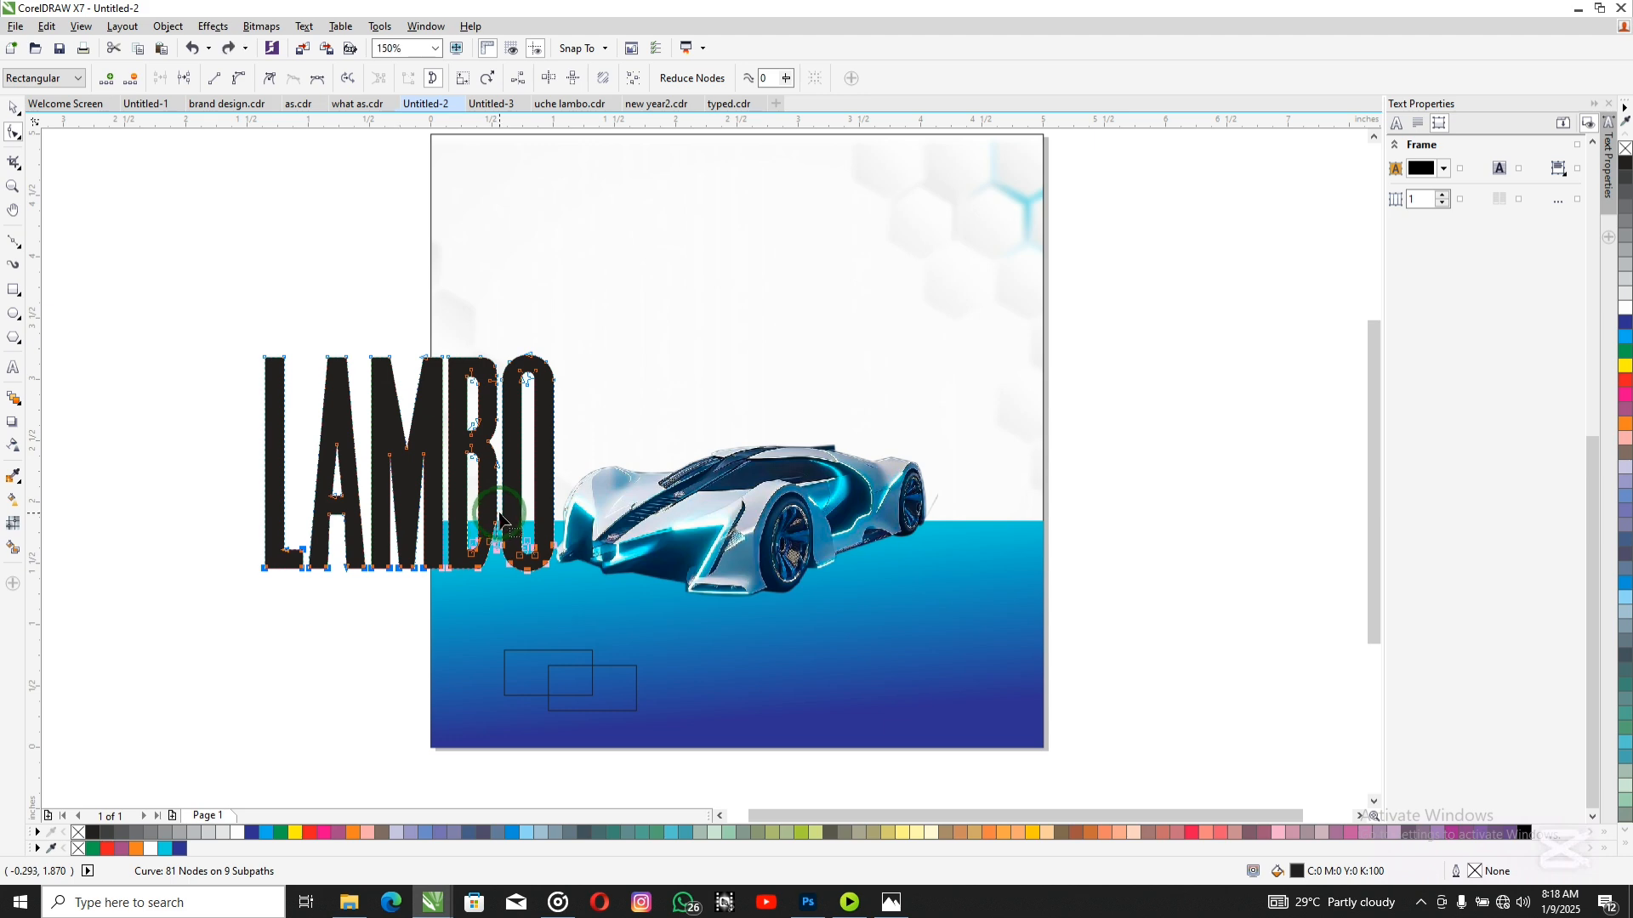
pyautogui.scroll(2, 528, 527)
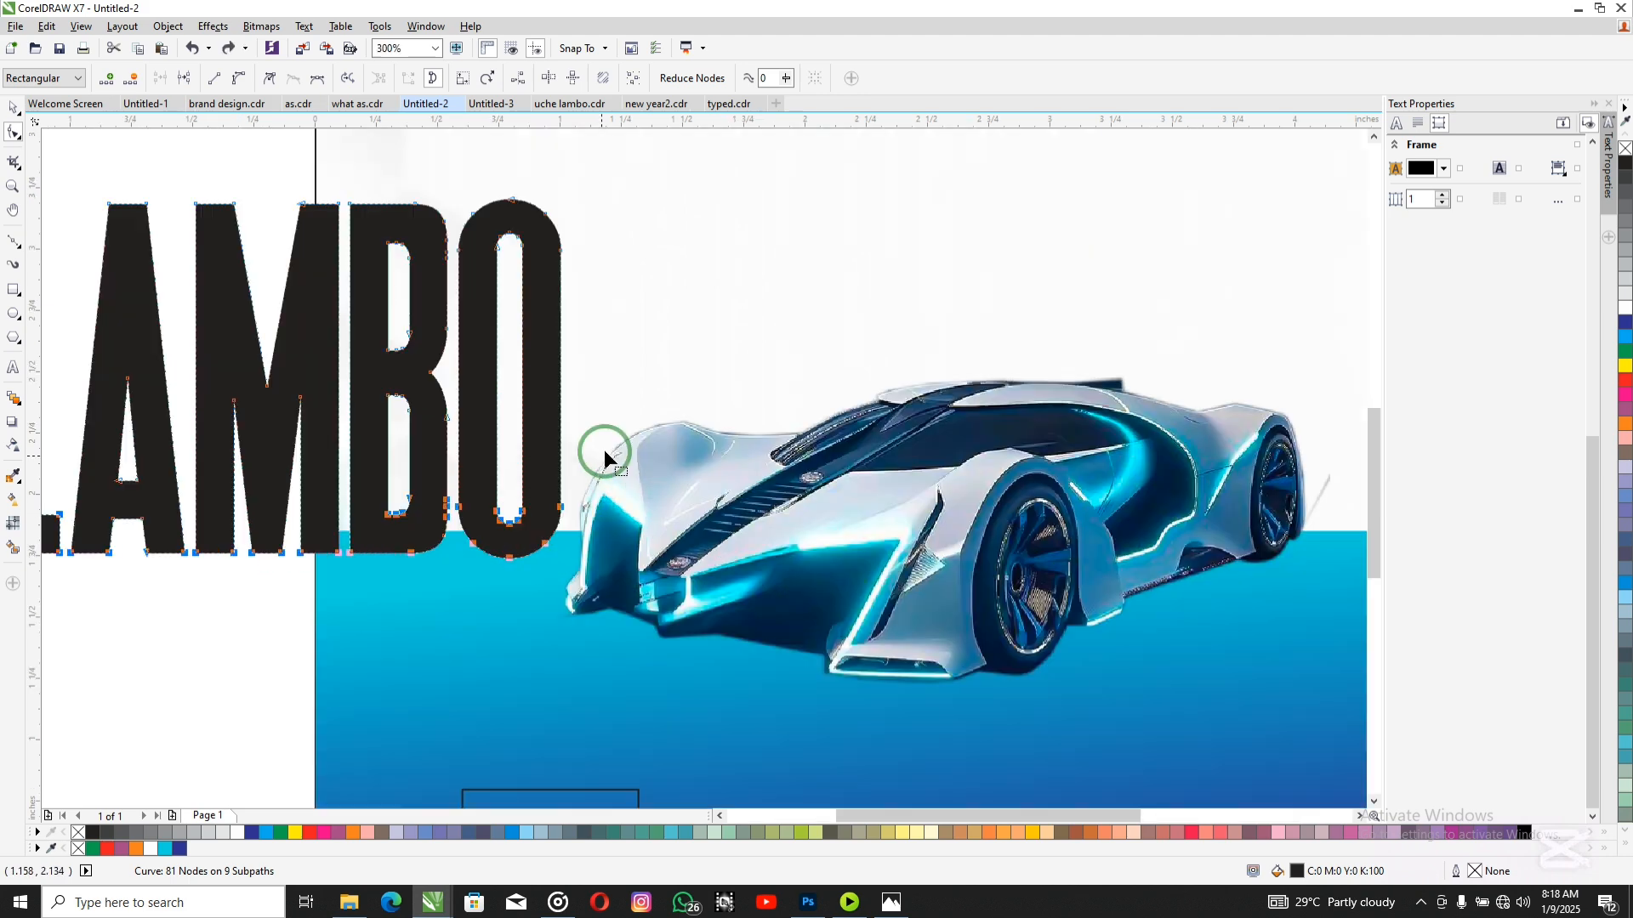
pyautogui.scroll(-2, 368, 554)
pyautogui.scroll(2, 375, 554)
pyautogui.moveTo(60, 529); pyautogui.dragTo(488, 631)
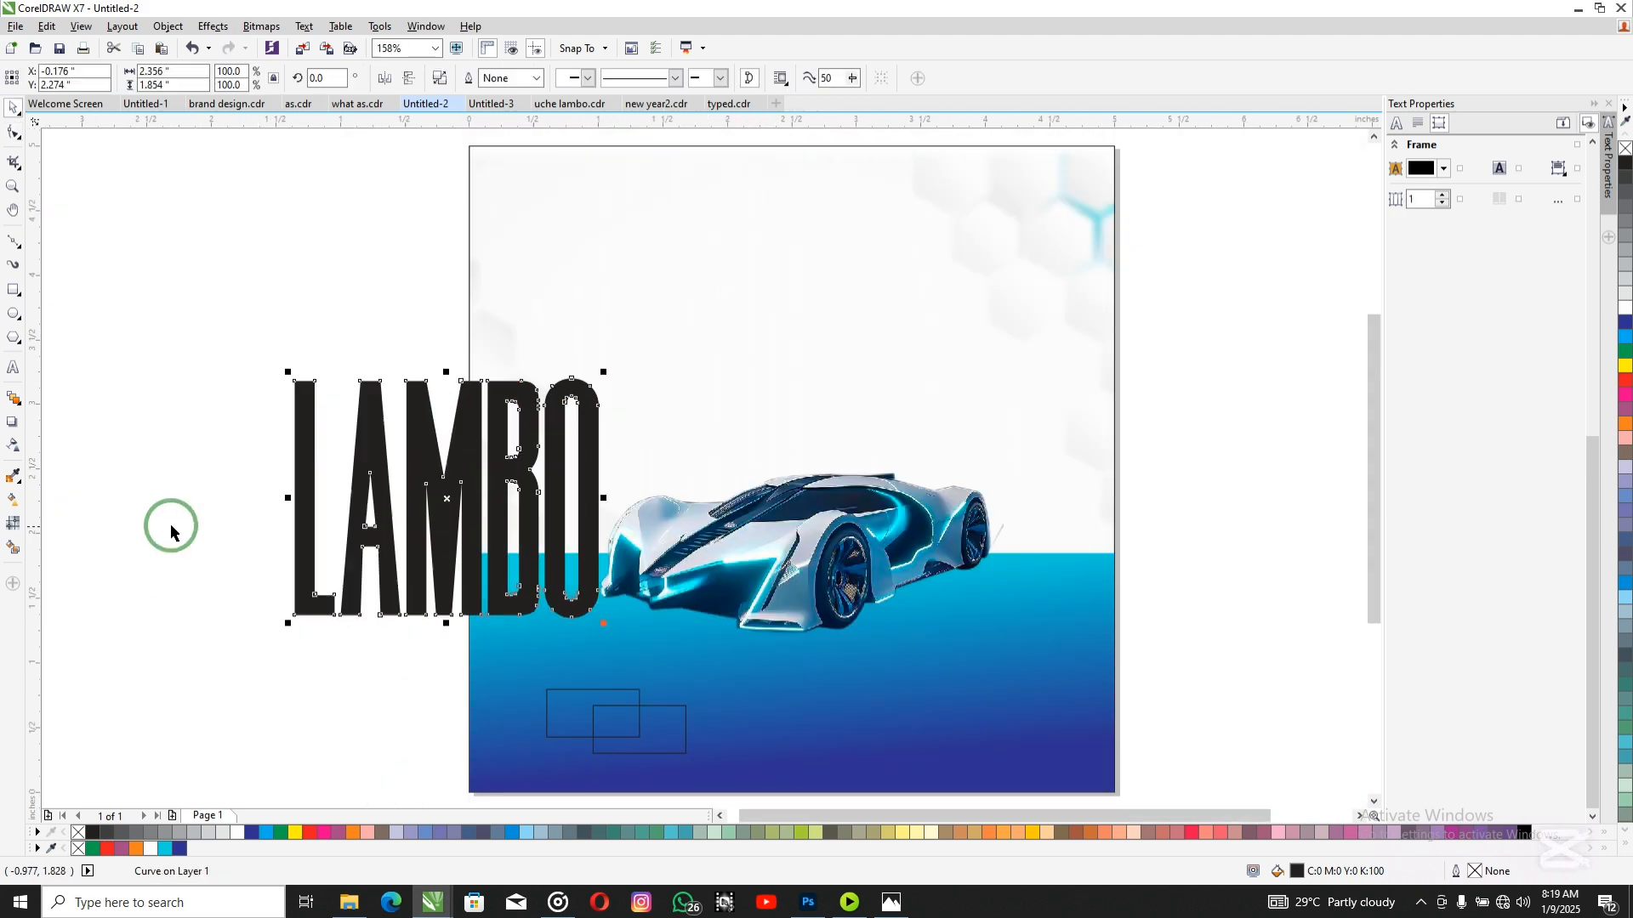
# Step: Give the LAMBO lettering a vertical fountain fill from cyan (C100) at the top to dark blue at the base
pyautogui.click(266, 832)
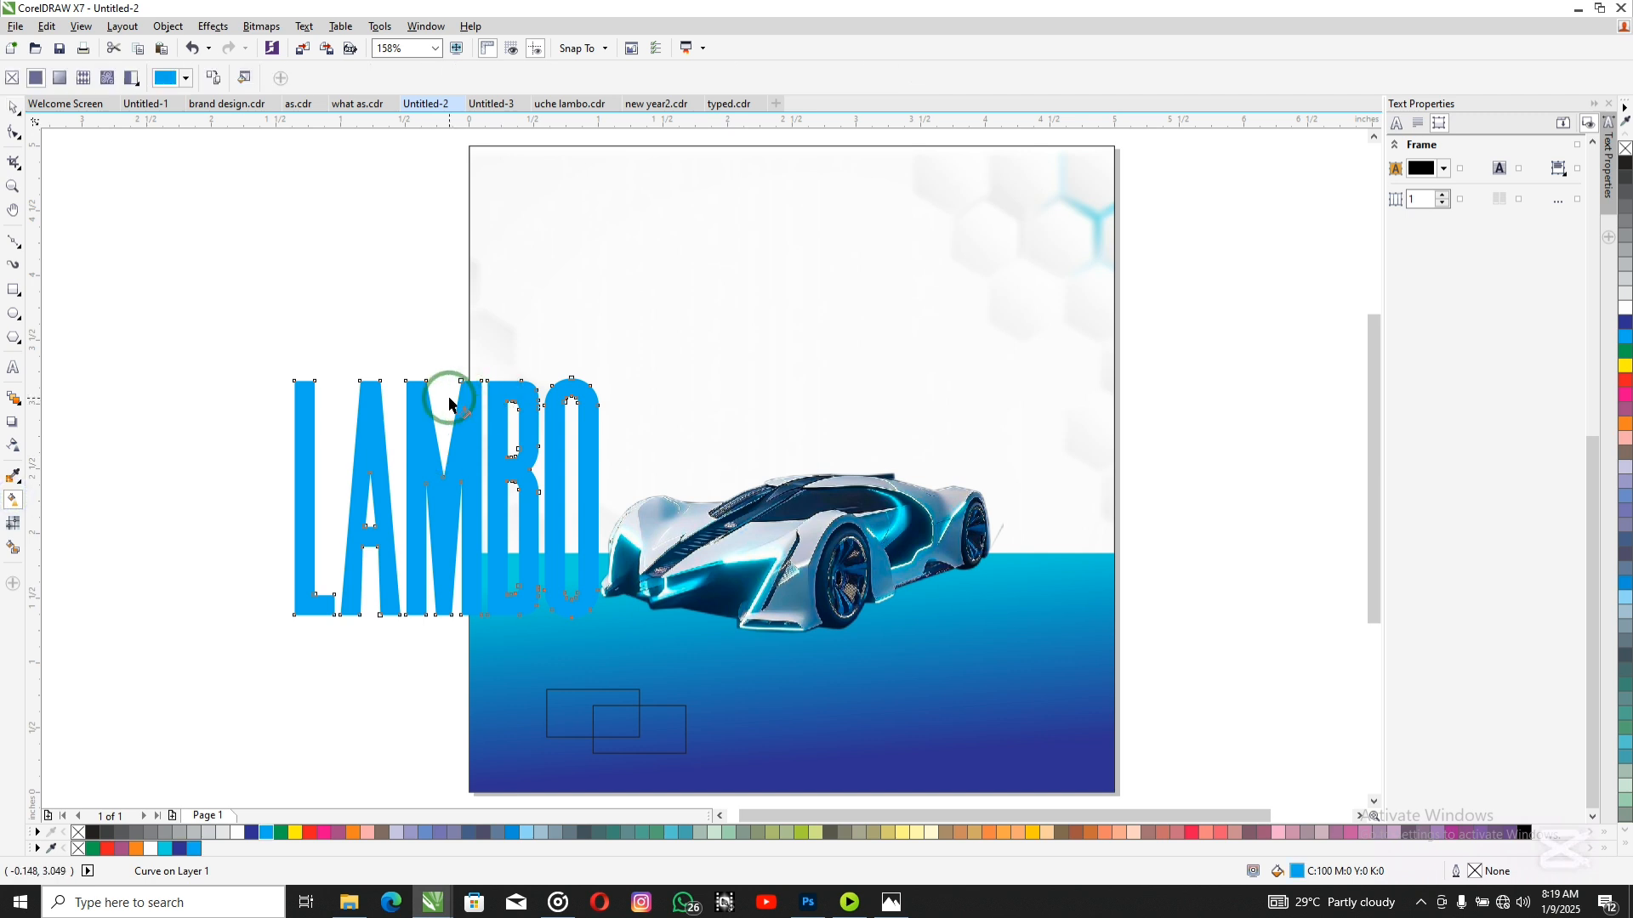
pyautogui.moveTo(470, 397); pyautogui.dragTo(462, 593)
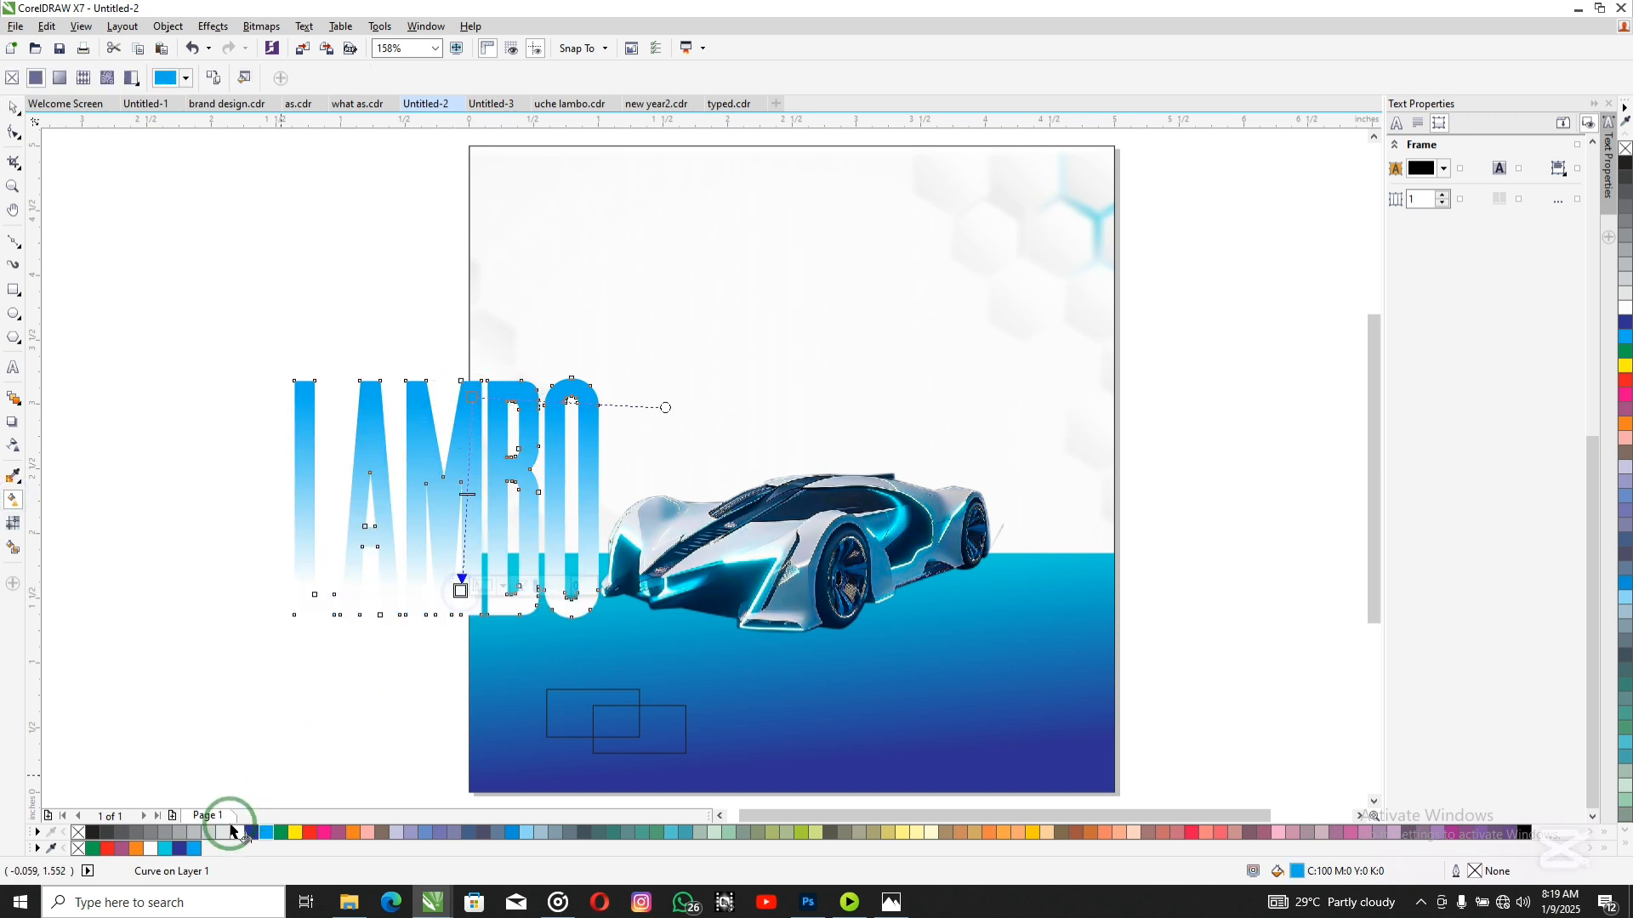
pyautogui.click(179, 849)
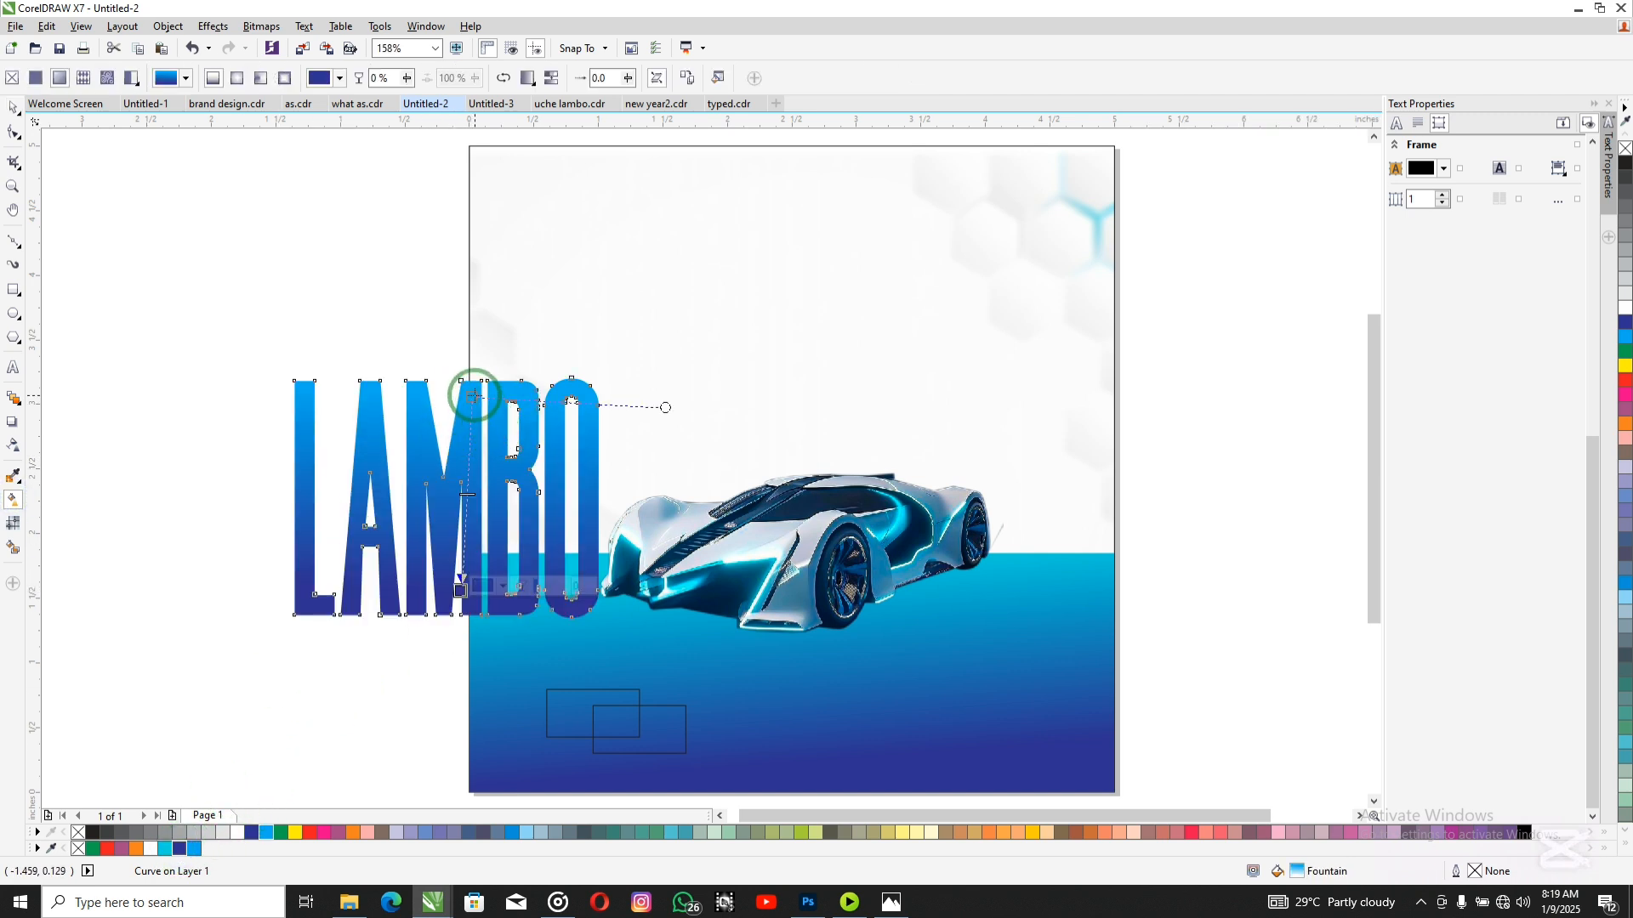
pyautogui.moveTo(474, 395); pyautogui.dragTo(467, 393)
pyautogui.click(13, 108)
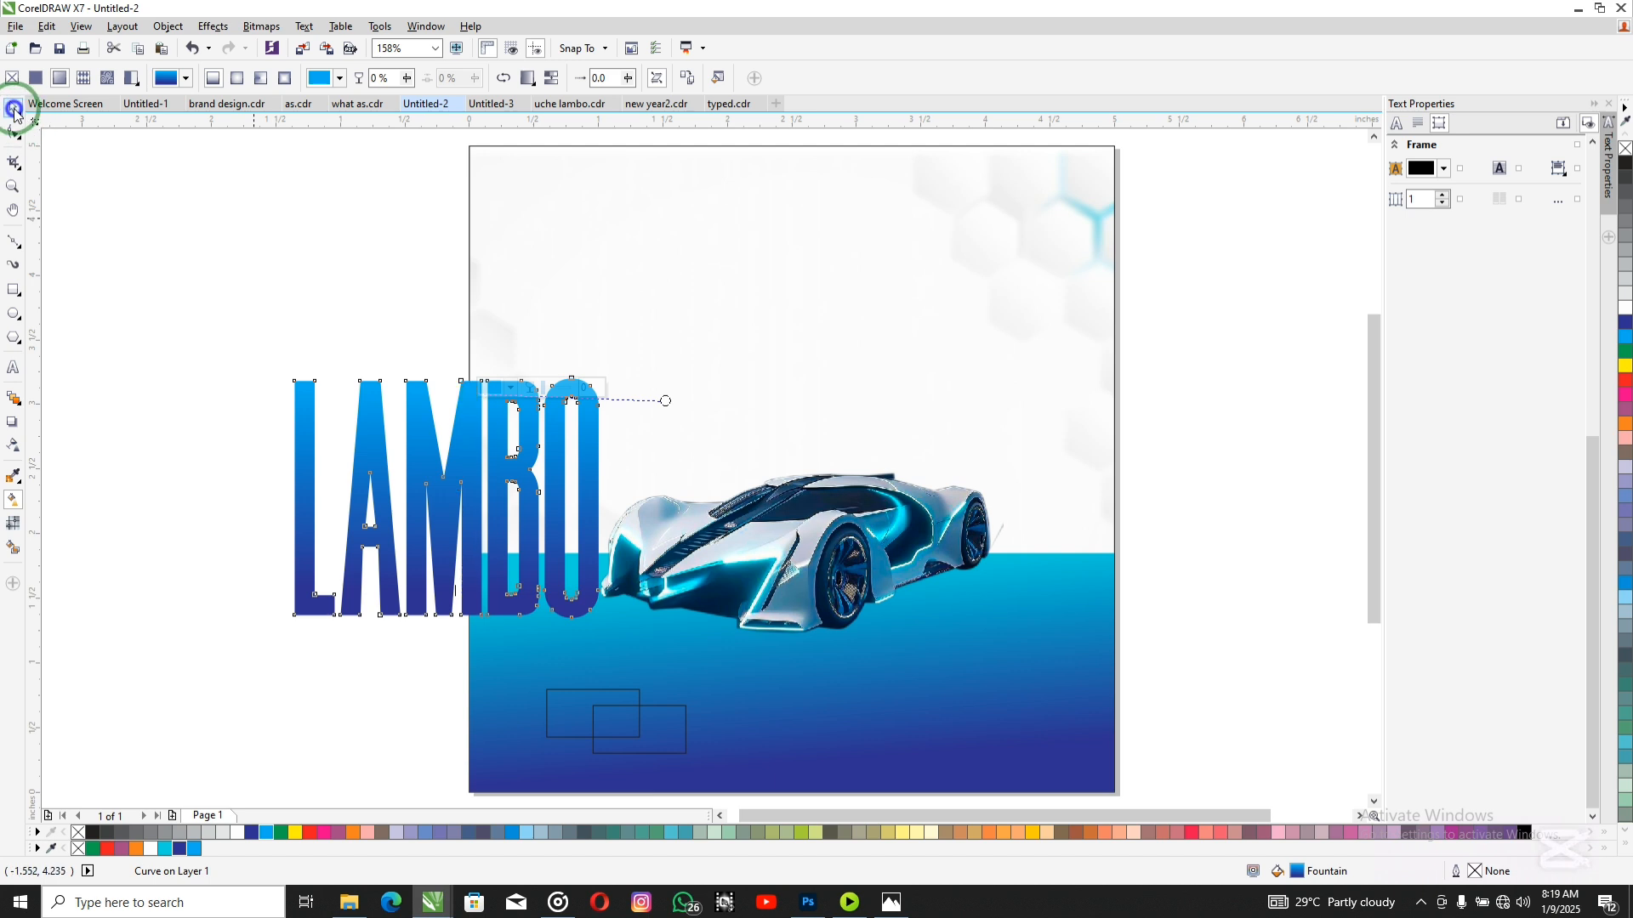
pyautogui.click(677, 392)
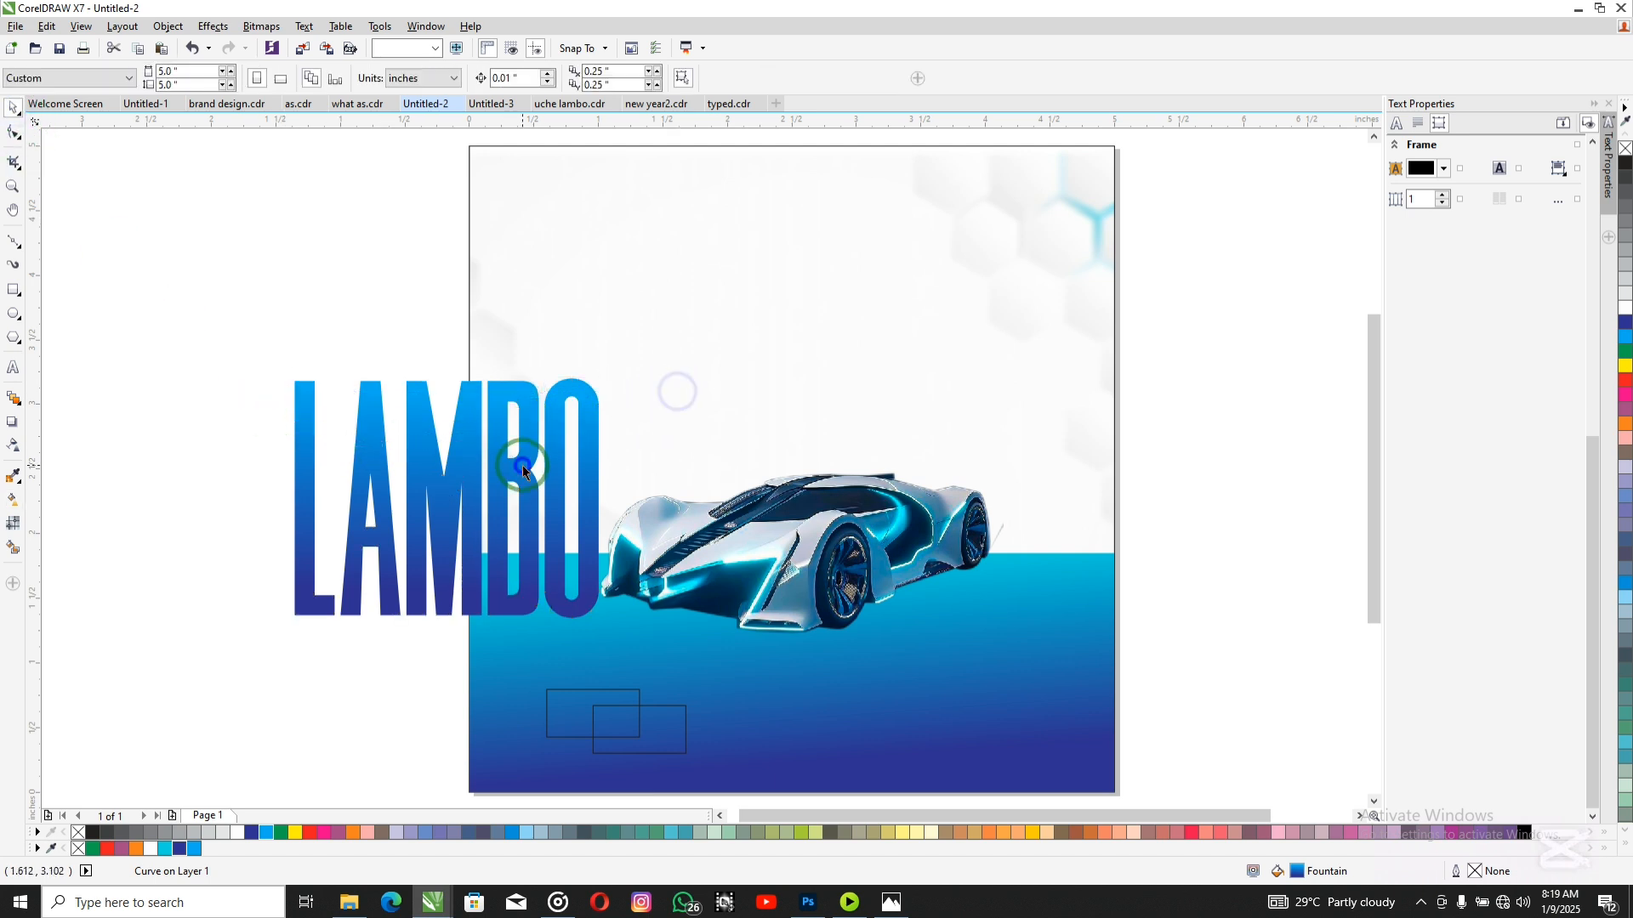
# Step: Move the LAMBO lettering onto the page above the car, at about X 2.63 in, Y 3.05 in, and order it behind the car
pyautogui.moveTo(458, 479); pyautogui.dragTo(811, 380)
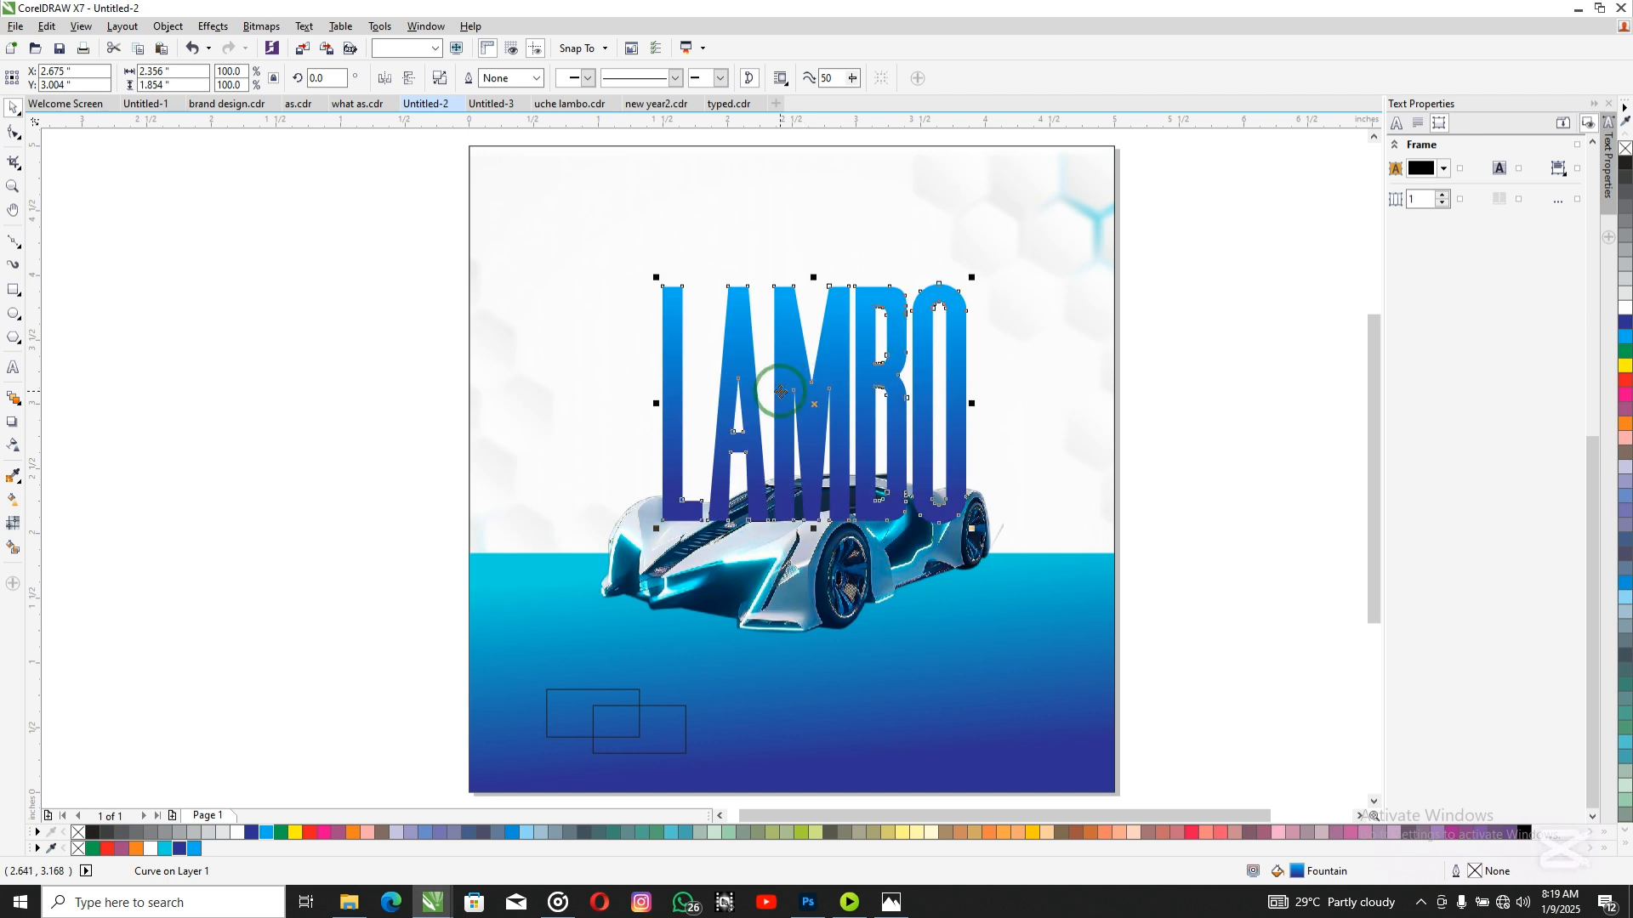
pyautogui.hotkey('ctrl', 'pagedown')
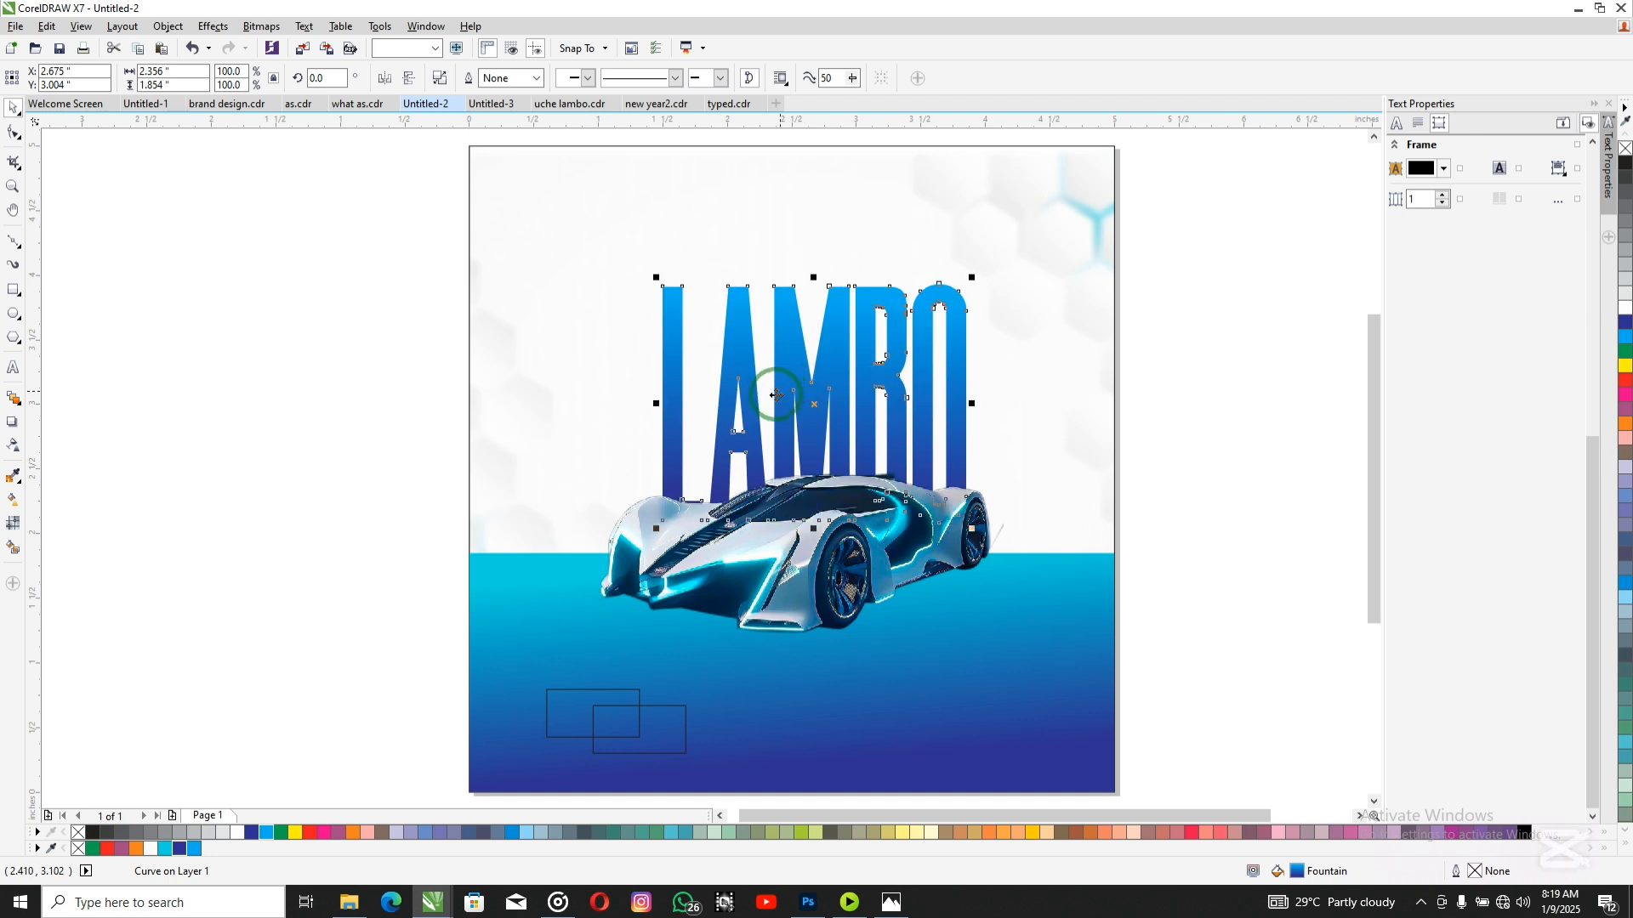
pyautogui.moveTo(778, 393); pyautogui.dragTo(772, 387)
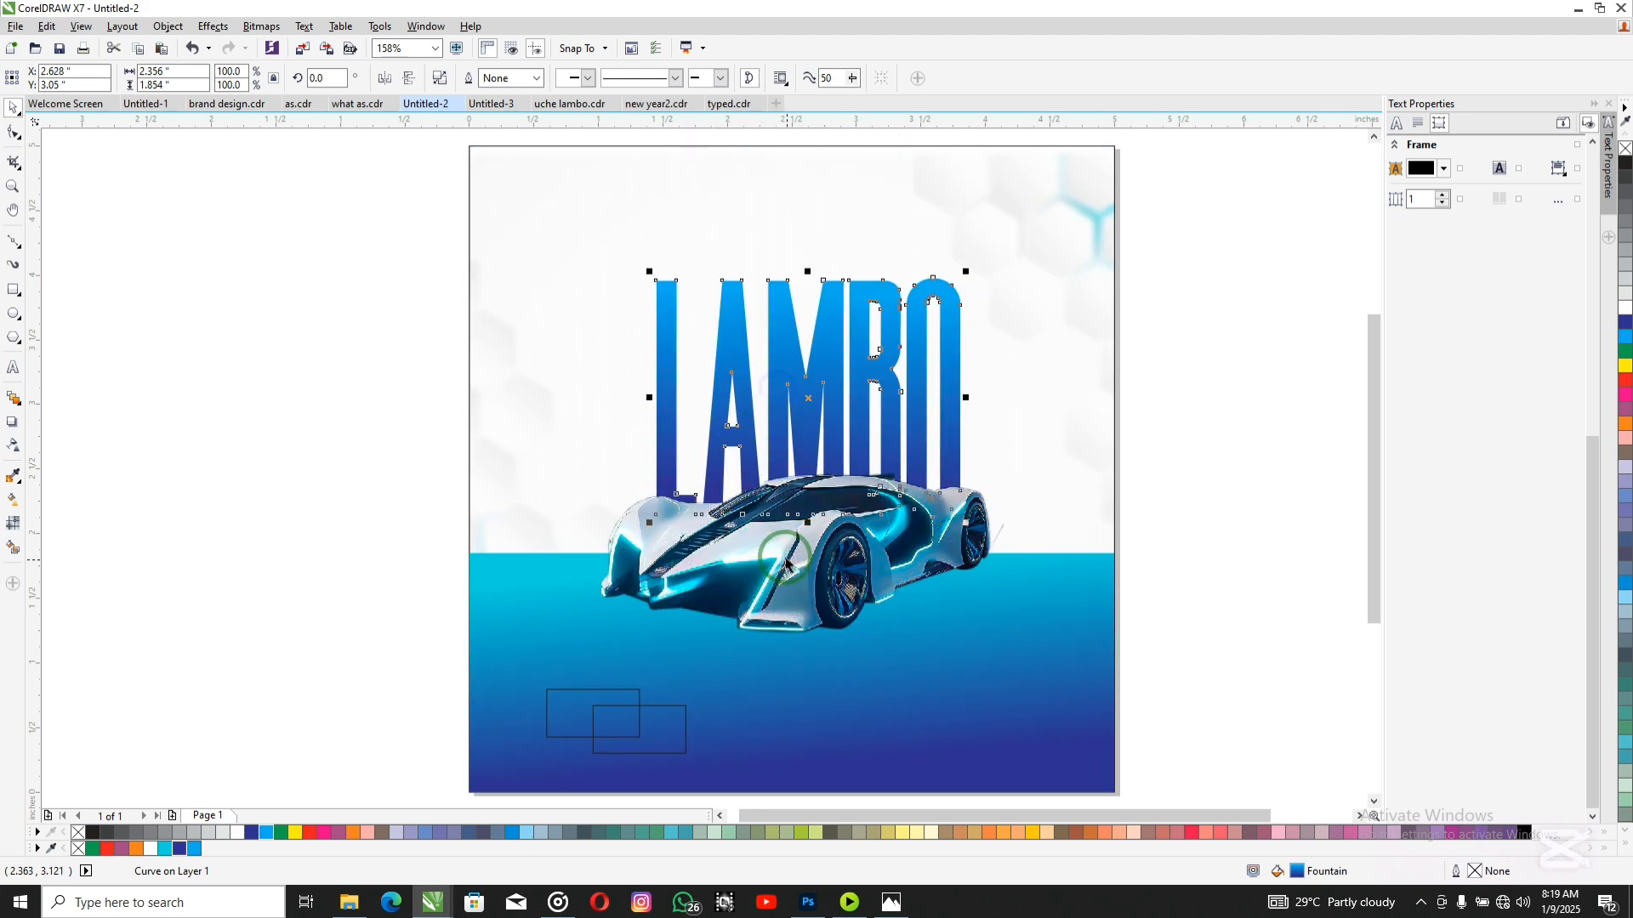
# Step: Align the car and the LAMBO lettering to the horizontal centre of the blue band
pyautogui.click(925, 692)
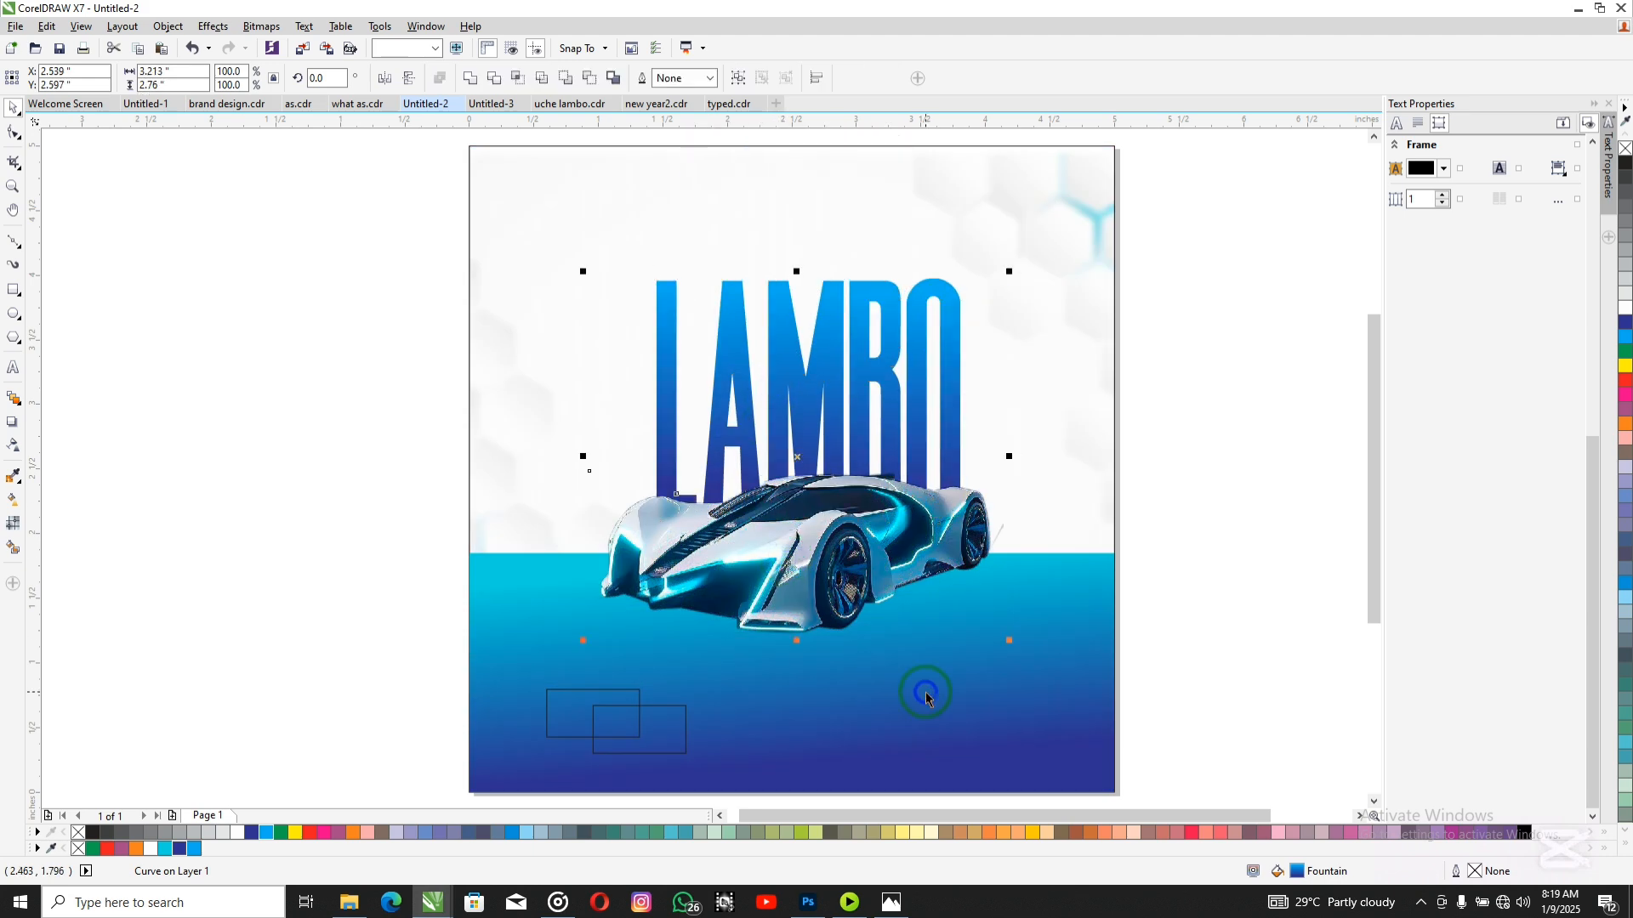
pyautogui.keyDown('shift'); pyautogui.click(602, 562); pyautogui.keyUp('shift')
pyautogui.press('c')
pyautogui.click(343, 397)
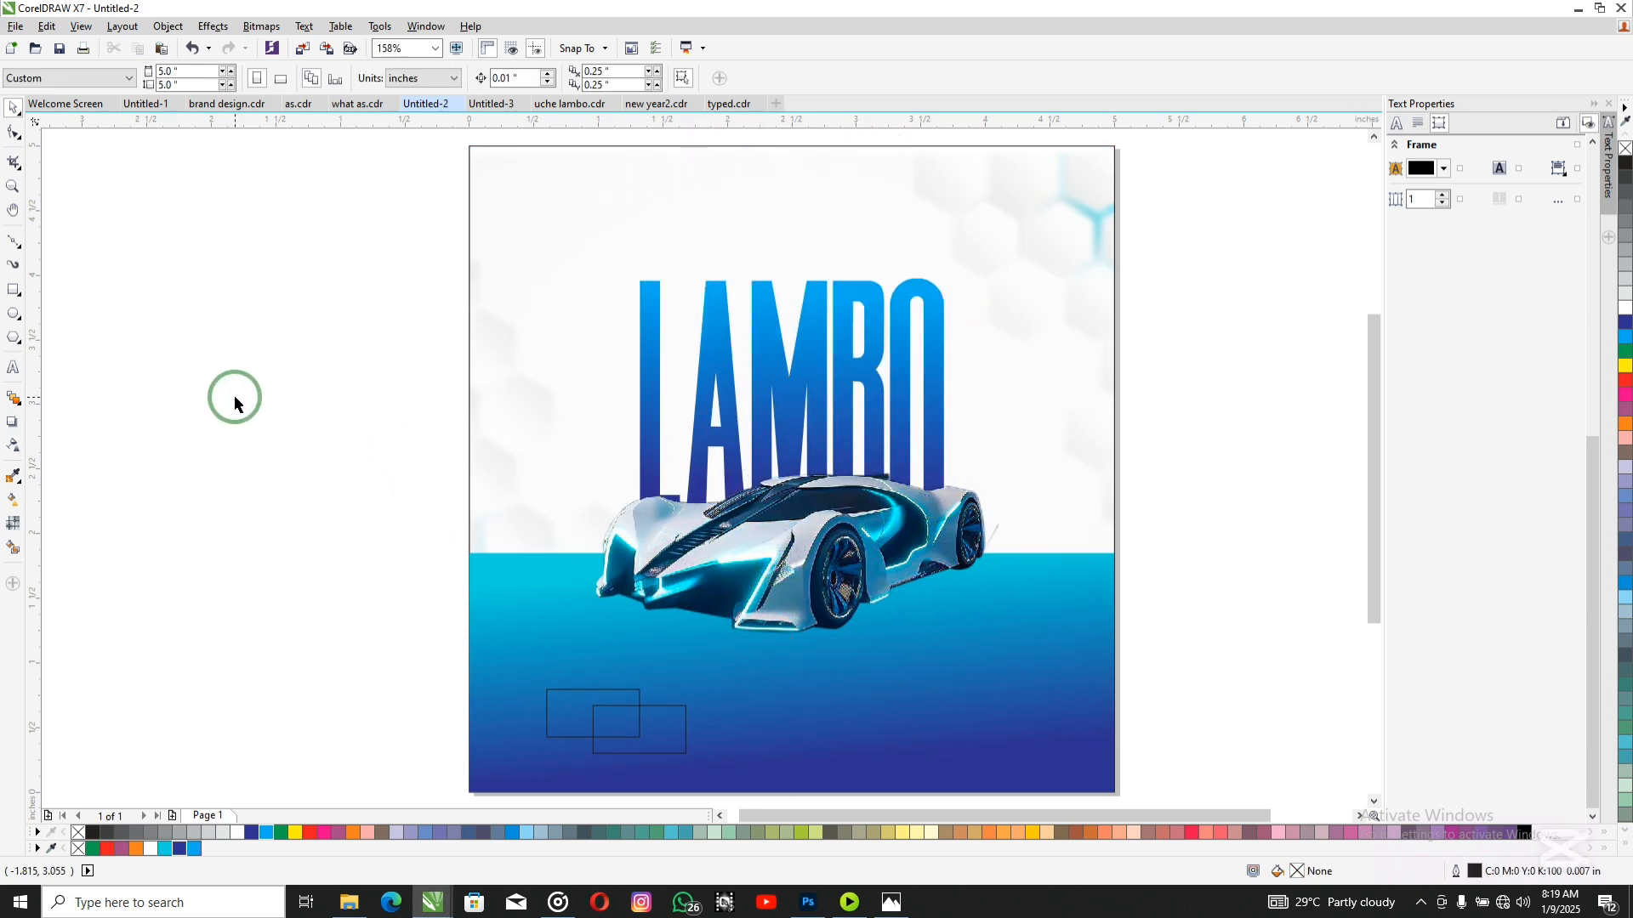
pyautogui.click(231, 395)
pyautogui.moveTo(289, 252); pyautogui.dragTo(1151, 718)
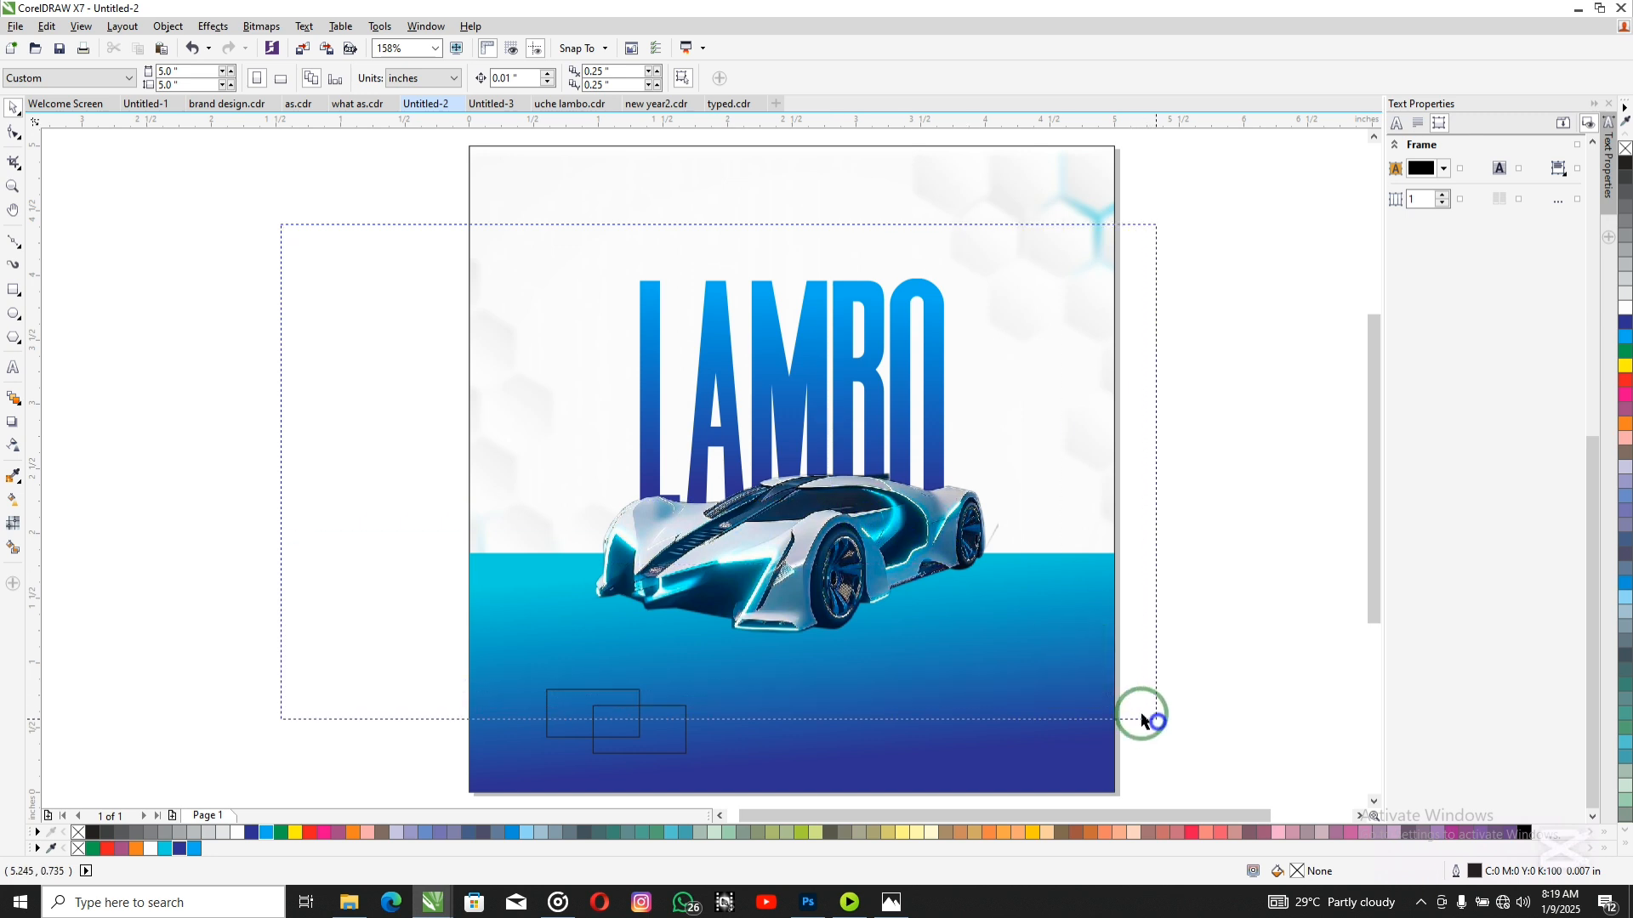
pyautogui.click(1004, 641)
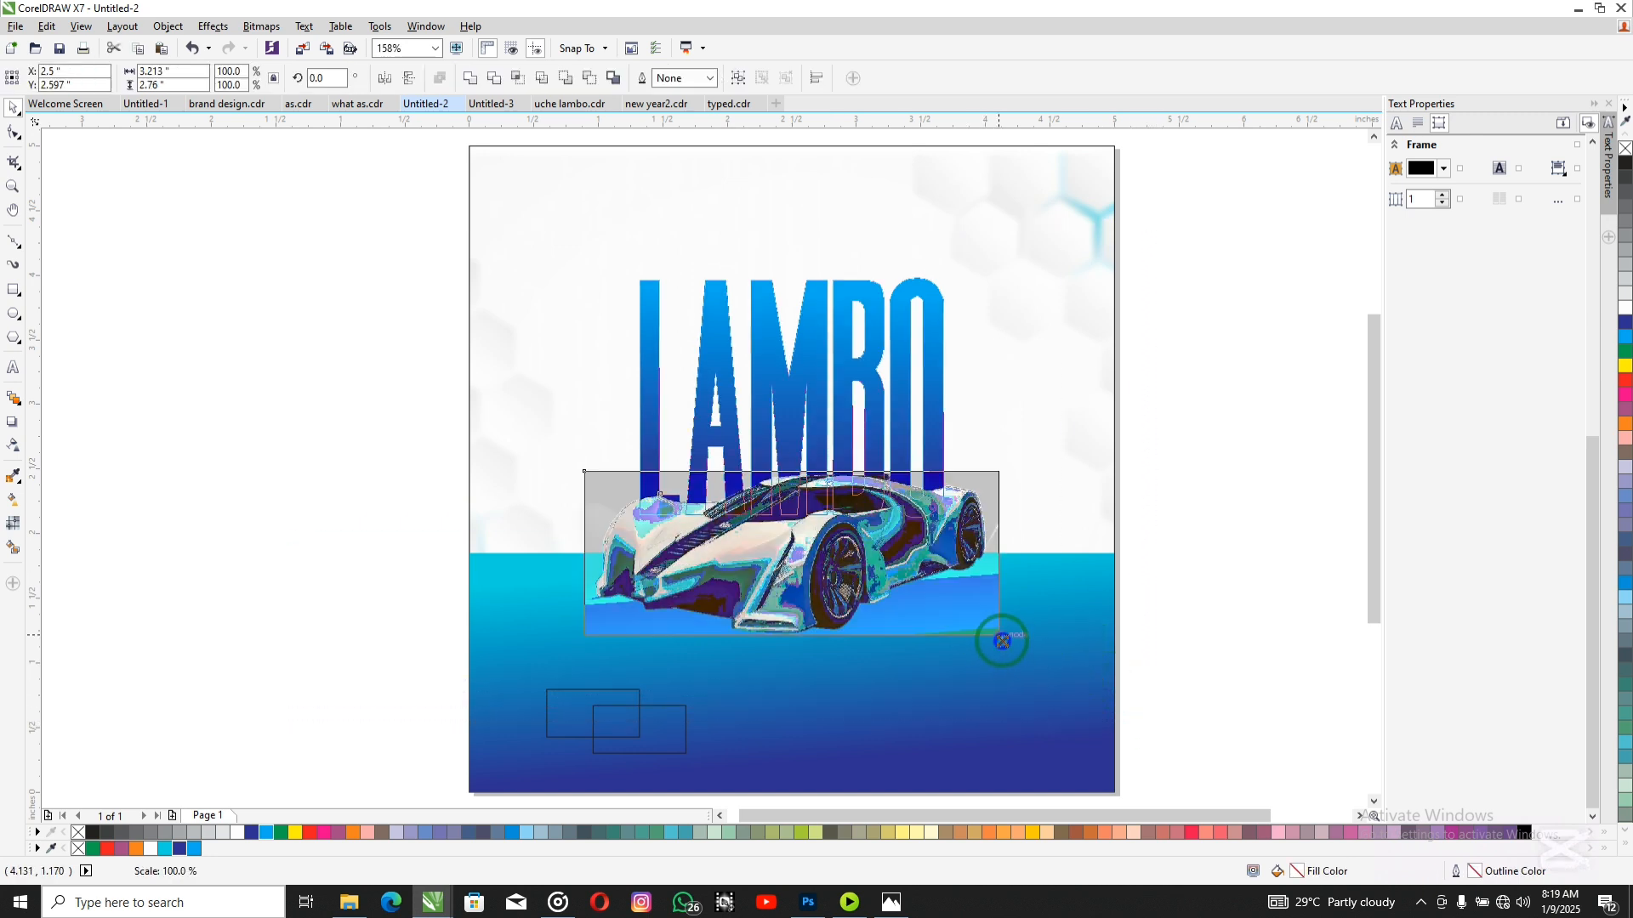
pyautogui.click(341, 445)
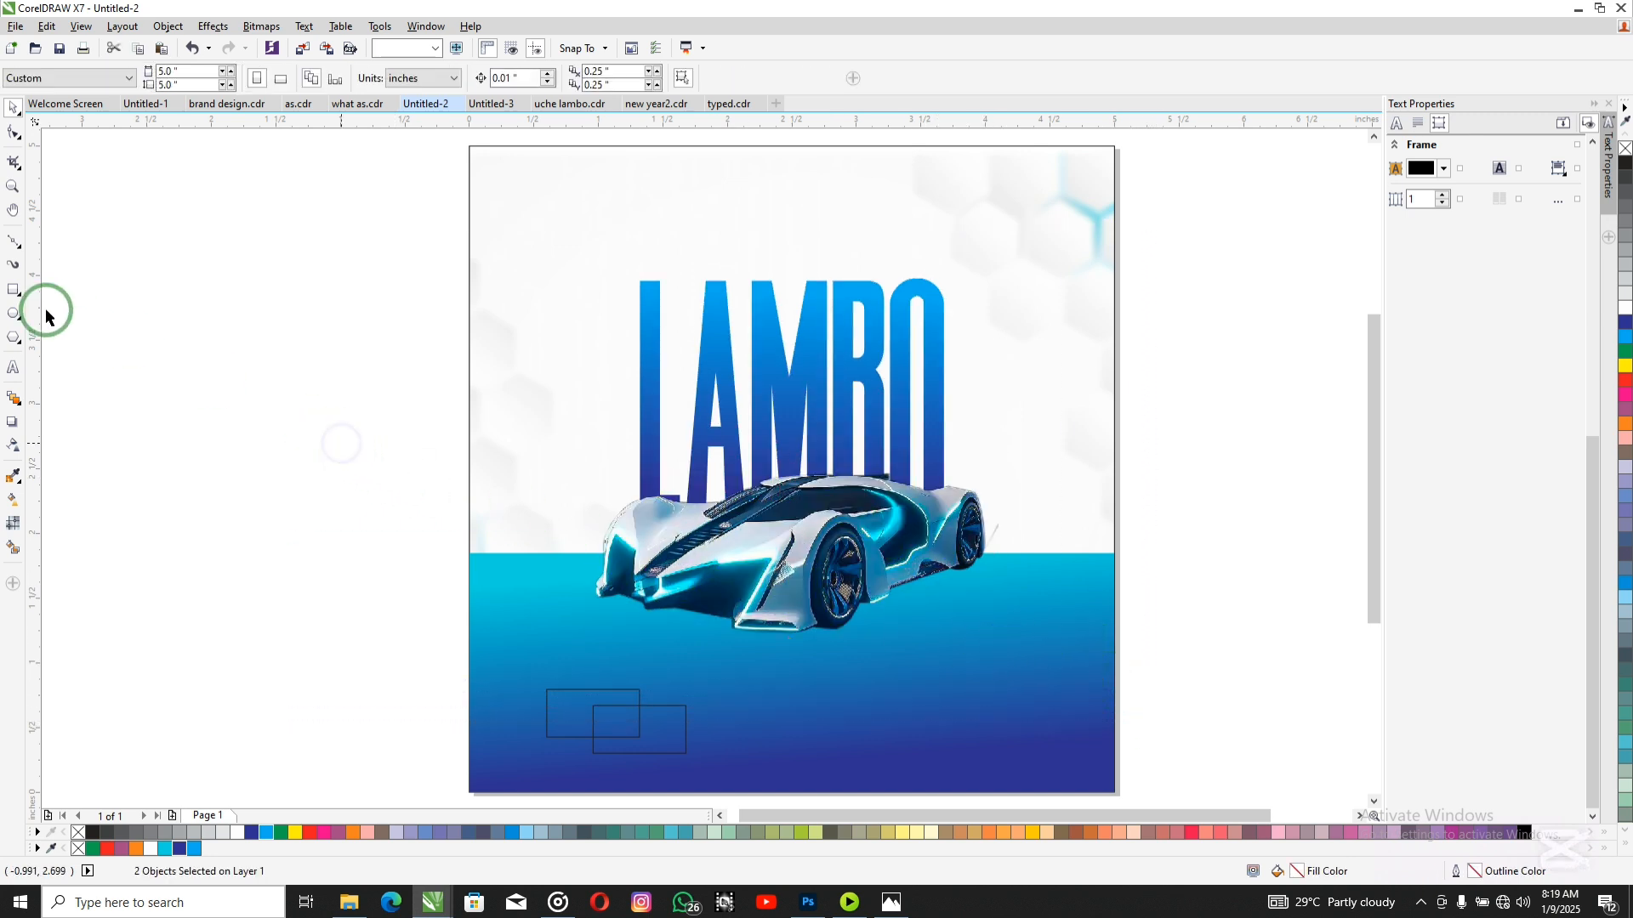
# Step: Draw a black ellipse about 3.3 x 0.6 in beside the page and convert it to a 900 dpi CMYK bitmap with transparent background
pyautogui.click(11, 313)
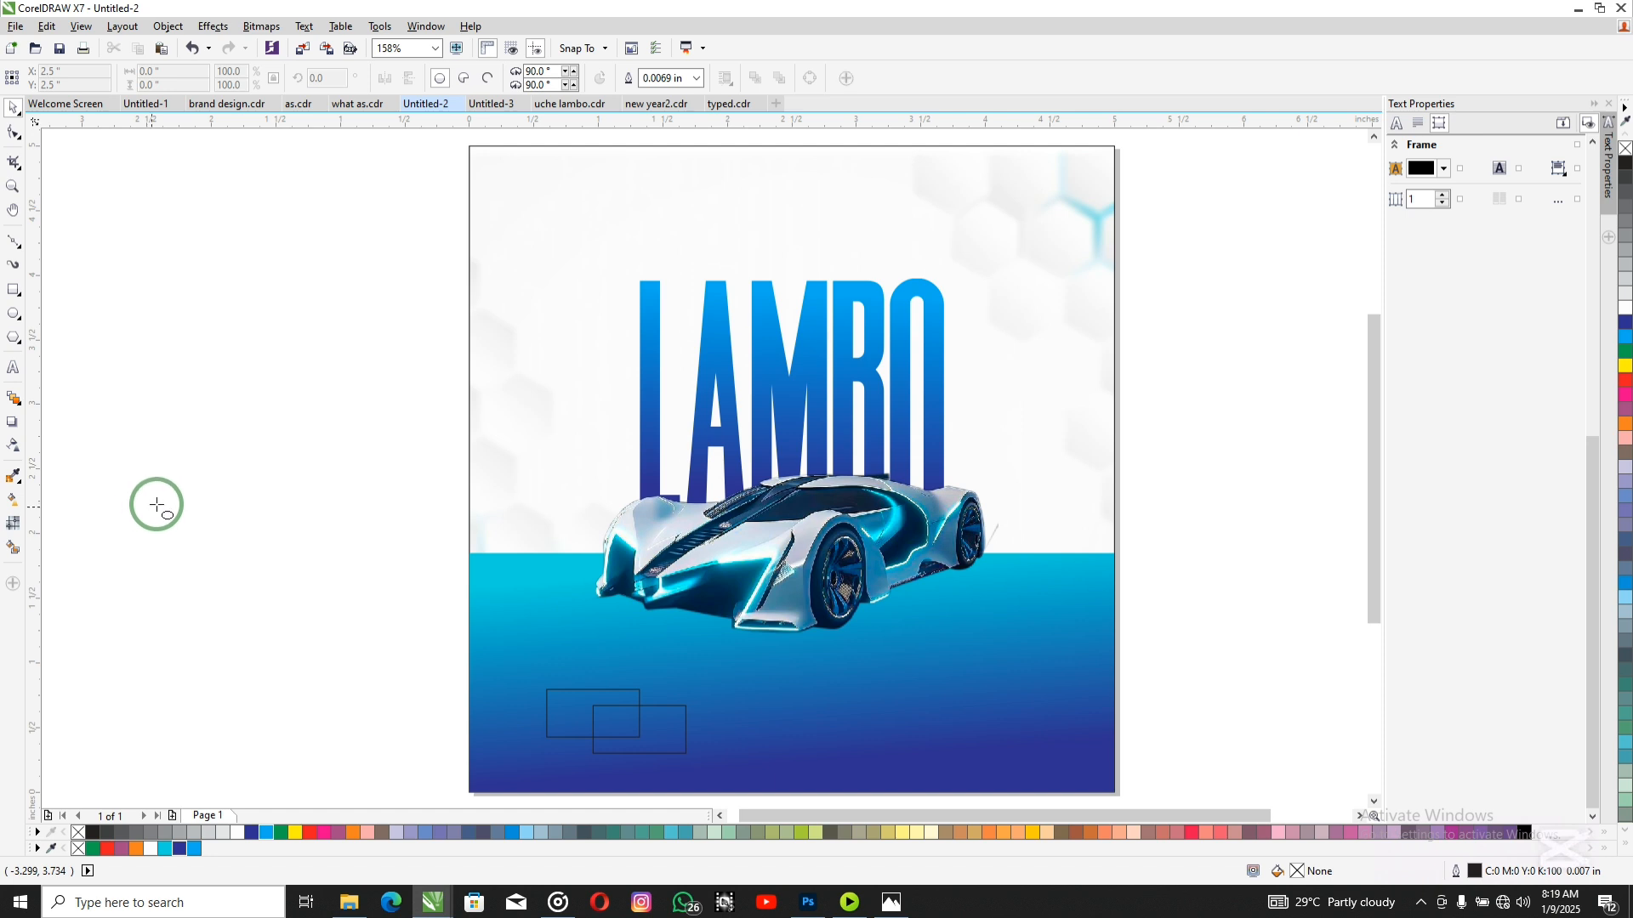
pyautogui.moveTo(166, 504); pyautogui.dragTo(595, 587)
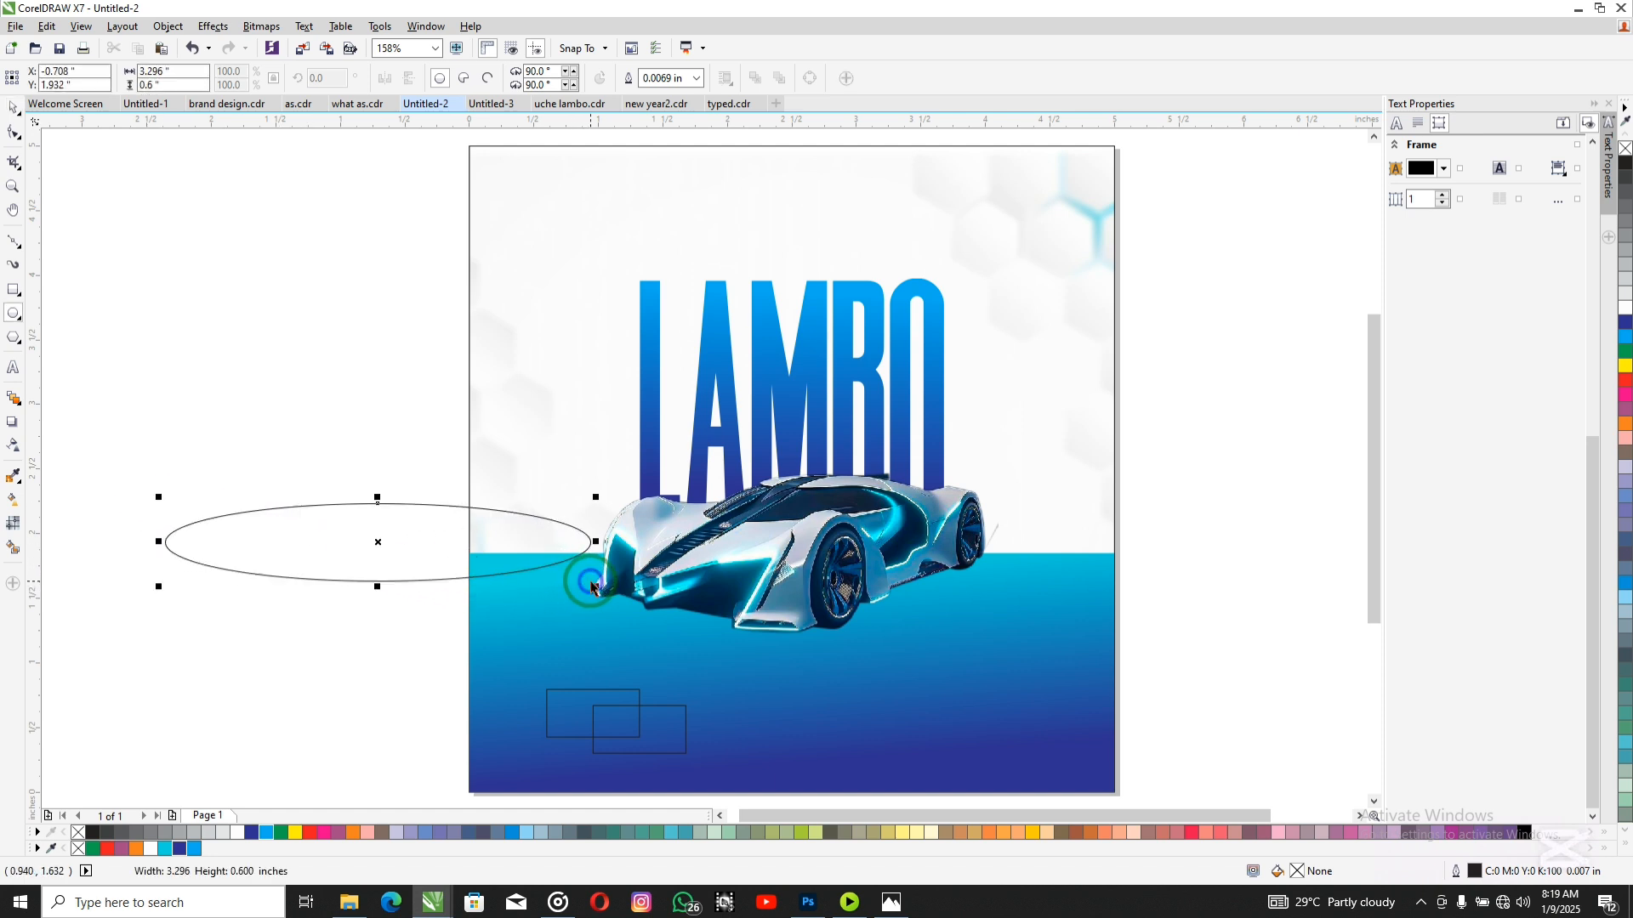
pyautogui.click(1524, 835)
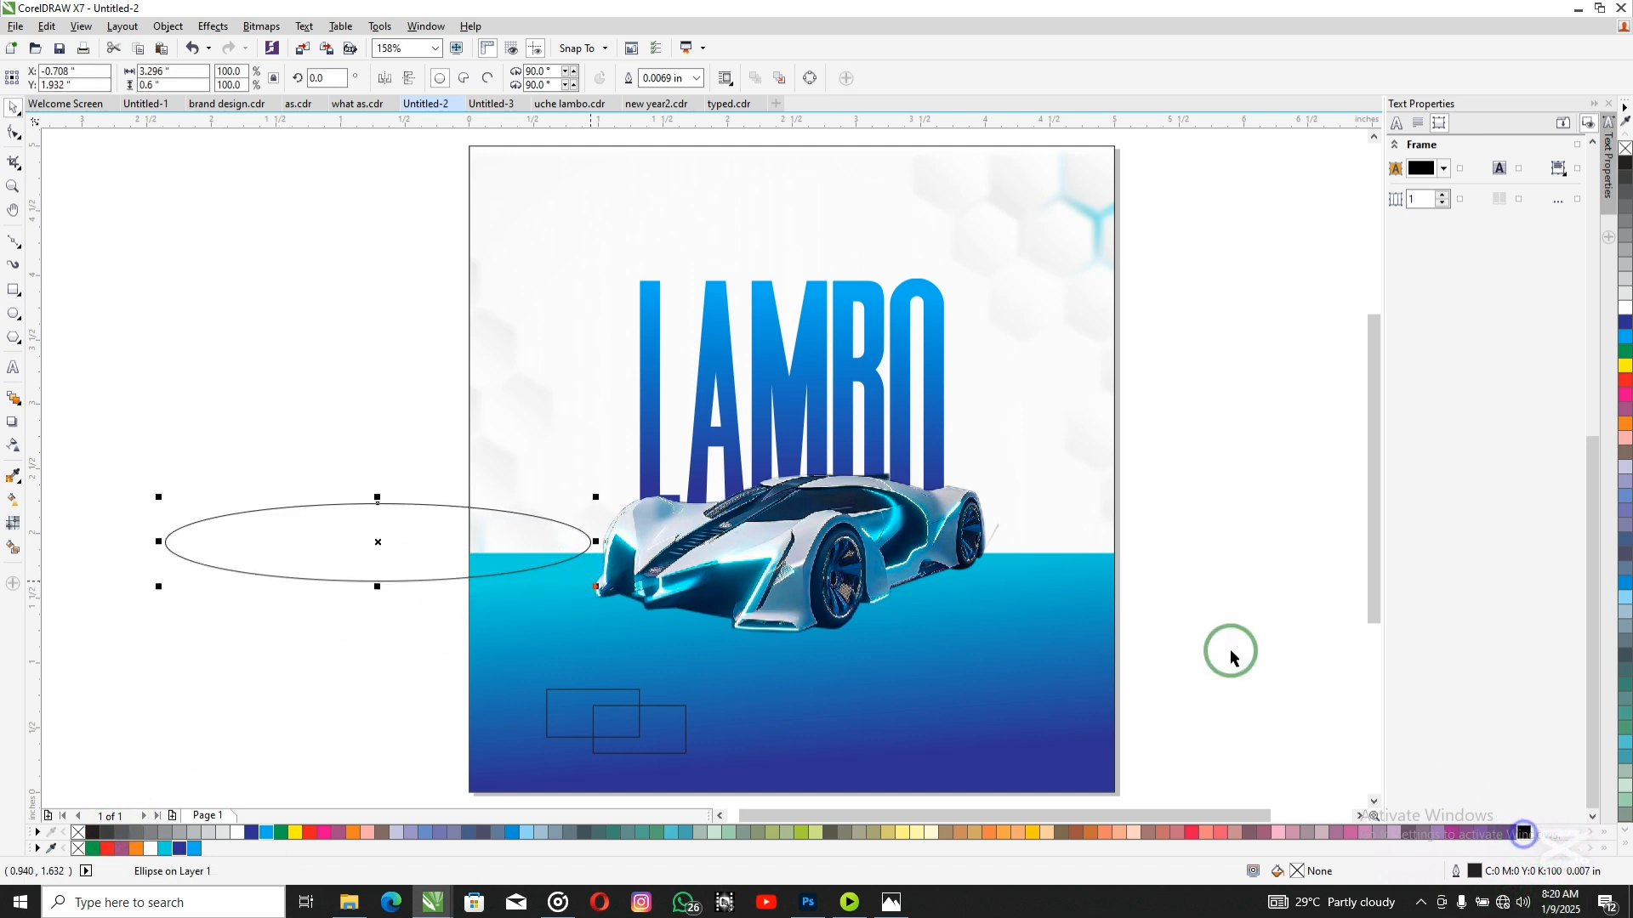
pyautogui.click(261, 26)
pyautogui.click(290, 48)
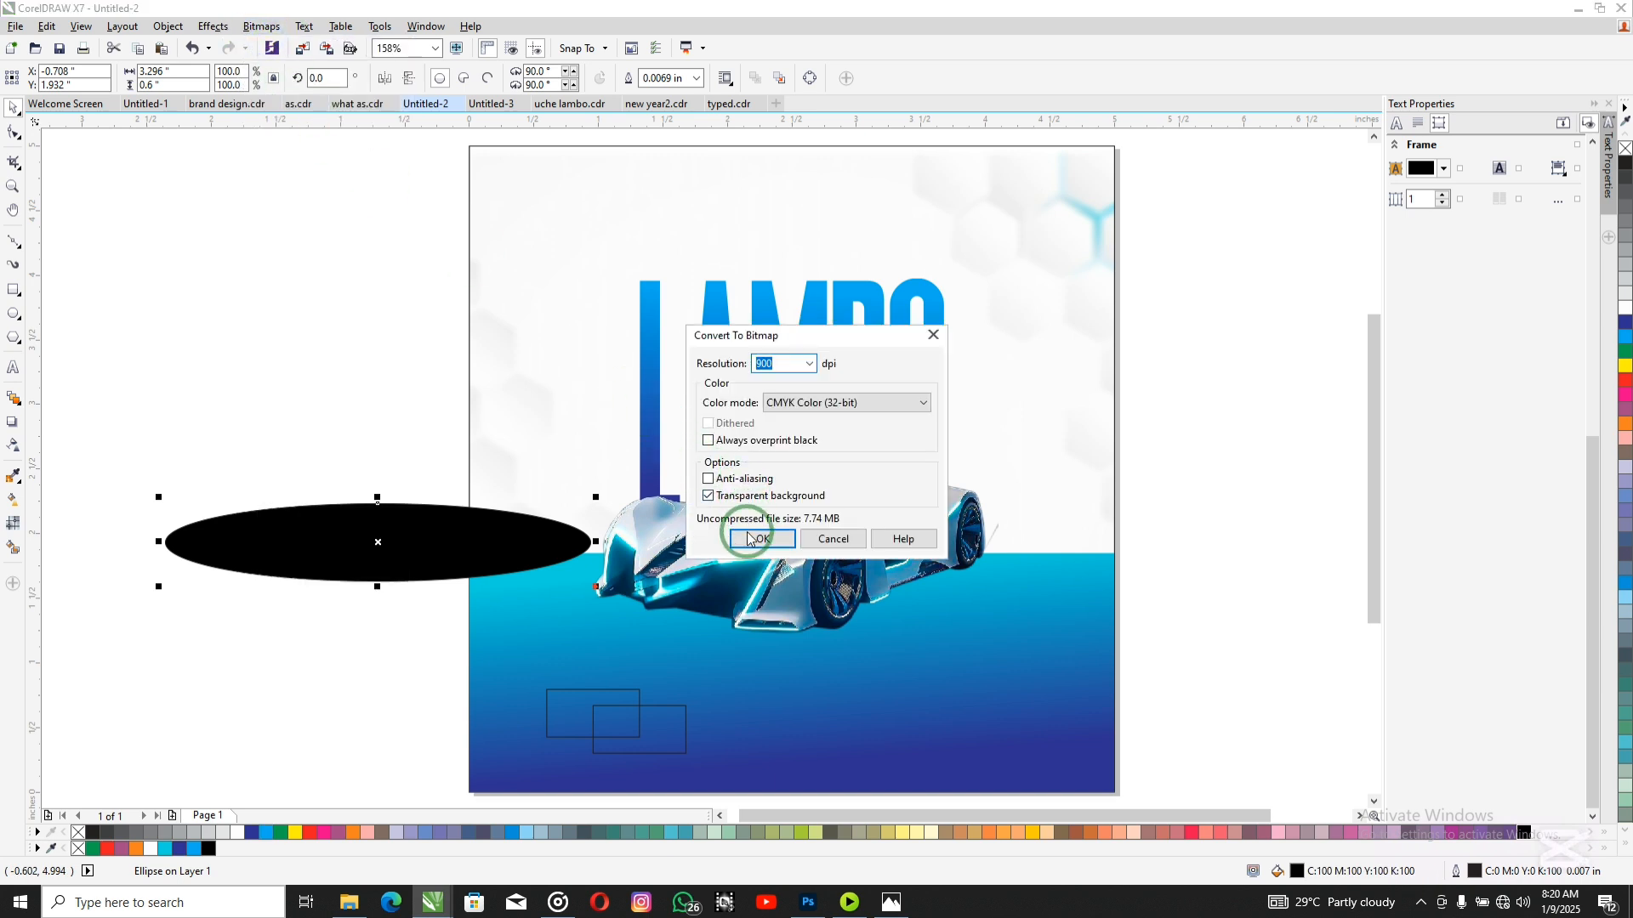
pyautogui.click(748, 539)
# Step: Apply a Gaussian blur with a radius of 69 pixels to the black ellipse bitmap
pyautogui.click(263, 26)
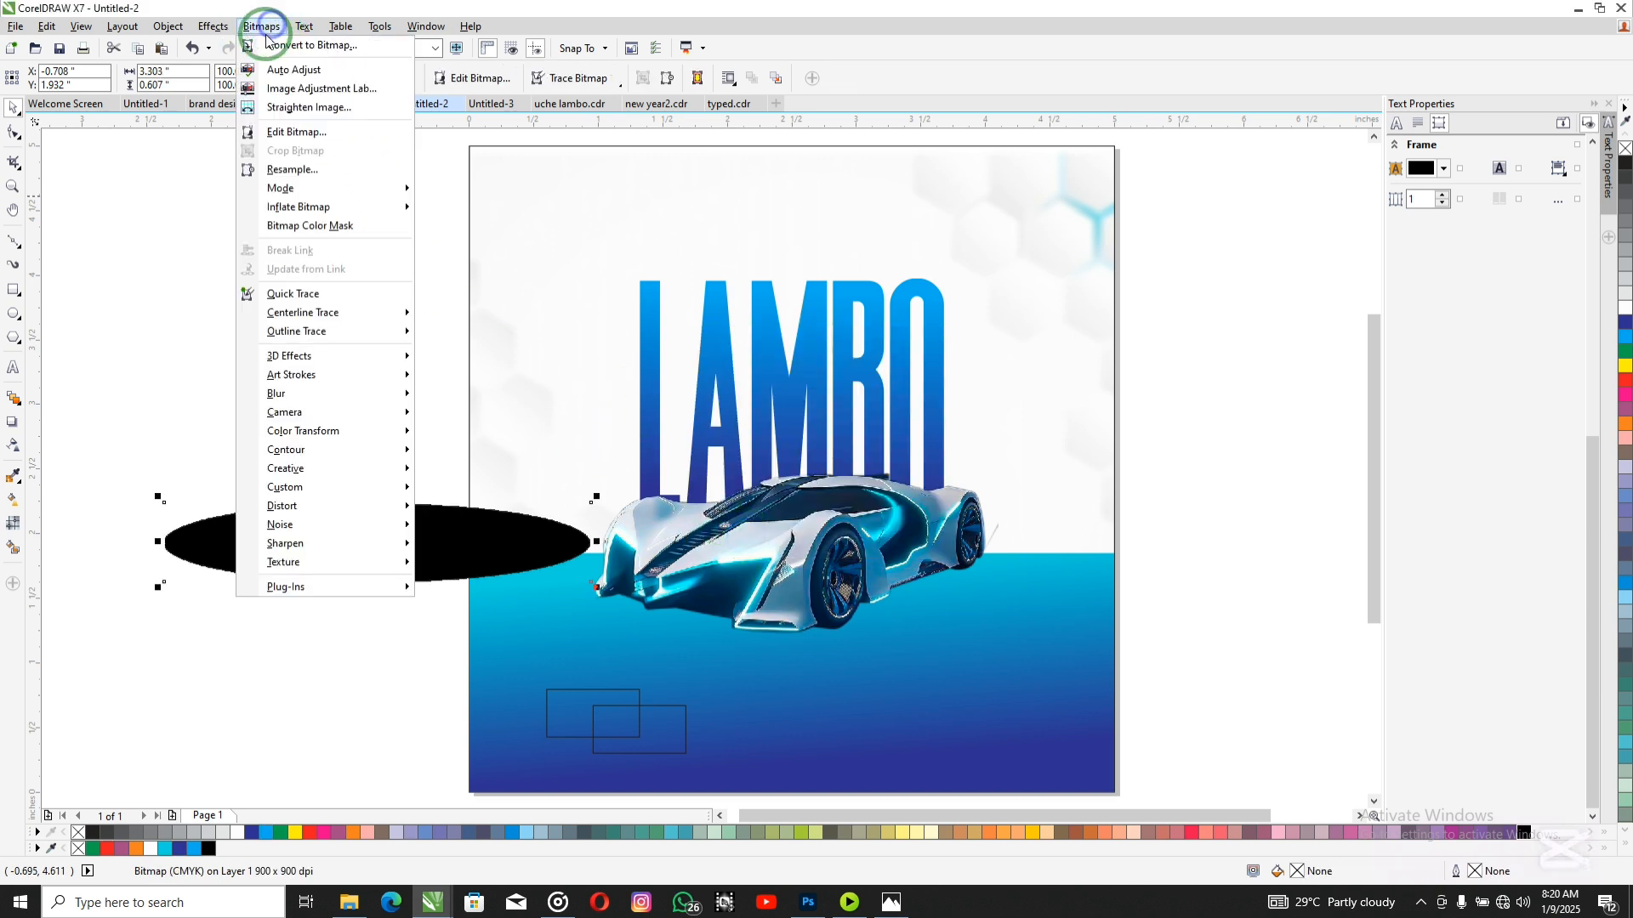
pyautogui.moveTo(400, 396)
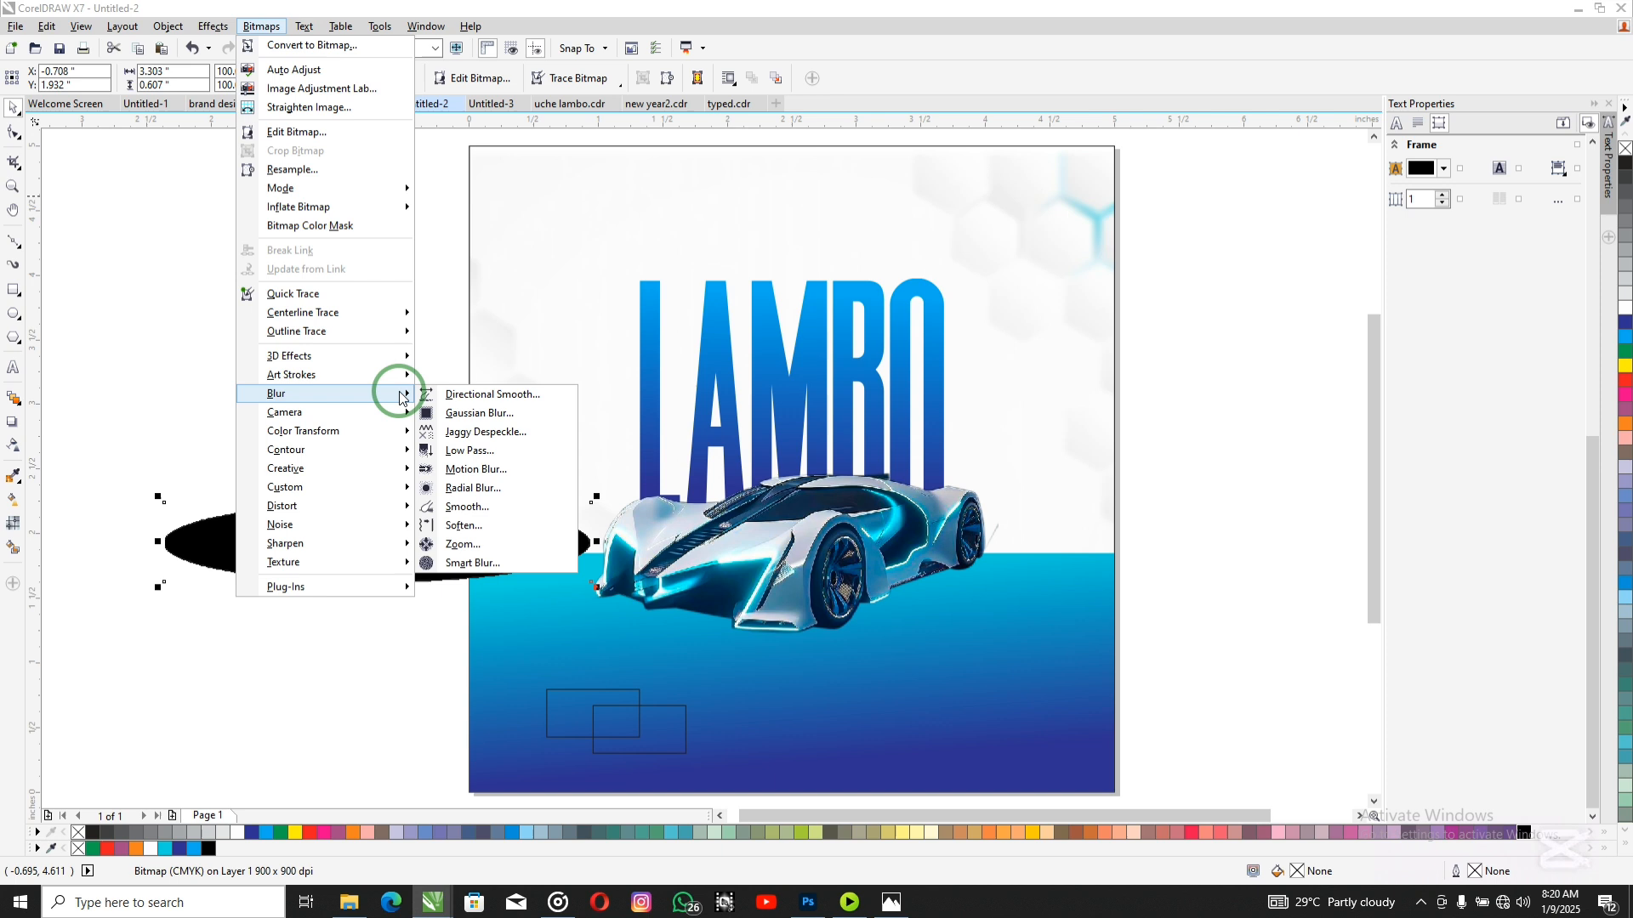
pyautogui.click(480, 412)
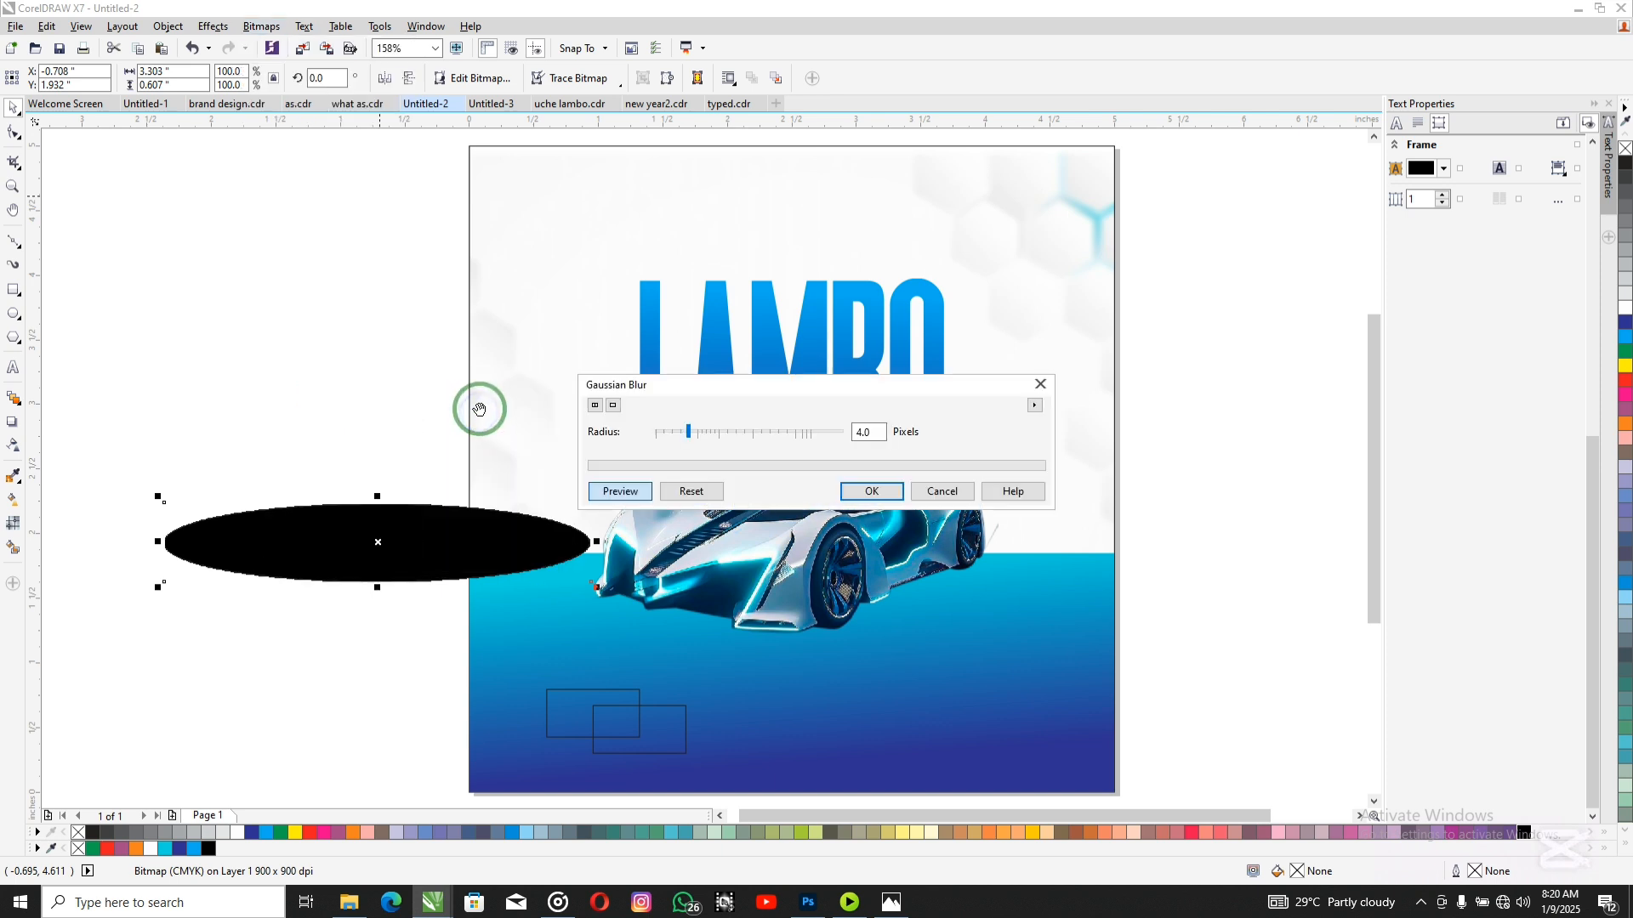
pyautogui.click(738, 434)
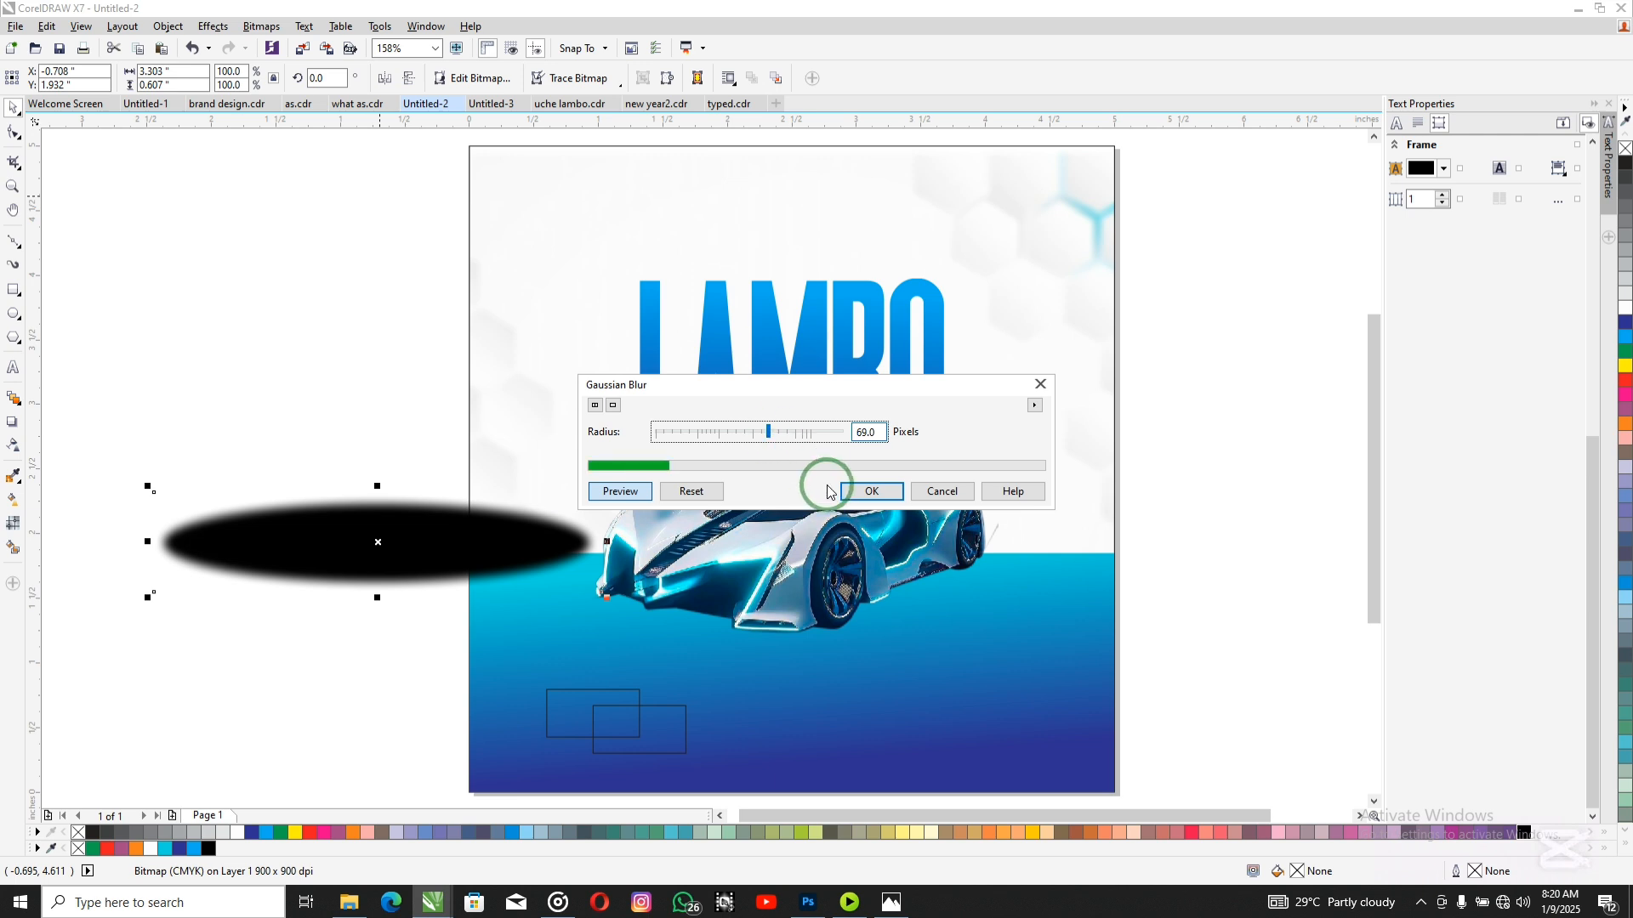
pyautogui.click(869, 490)
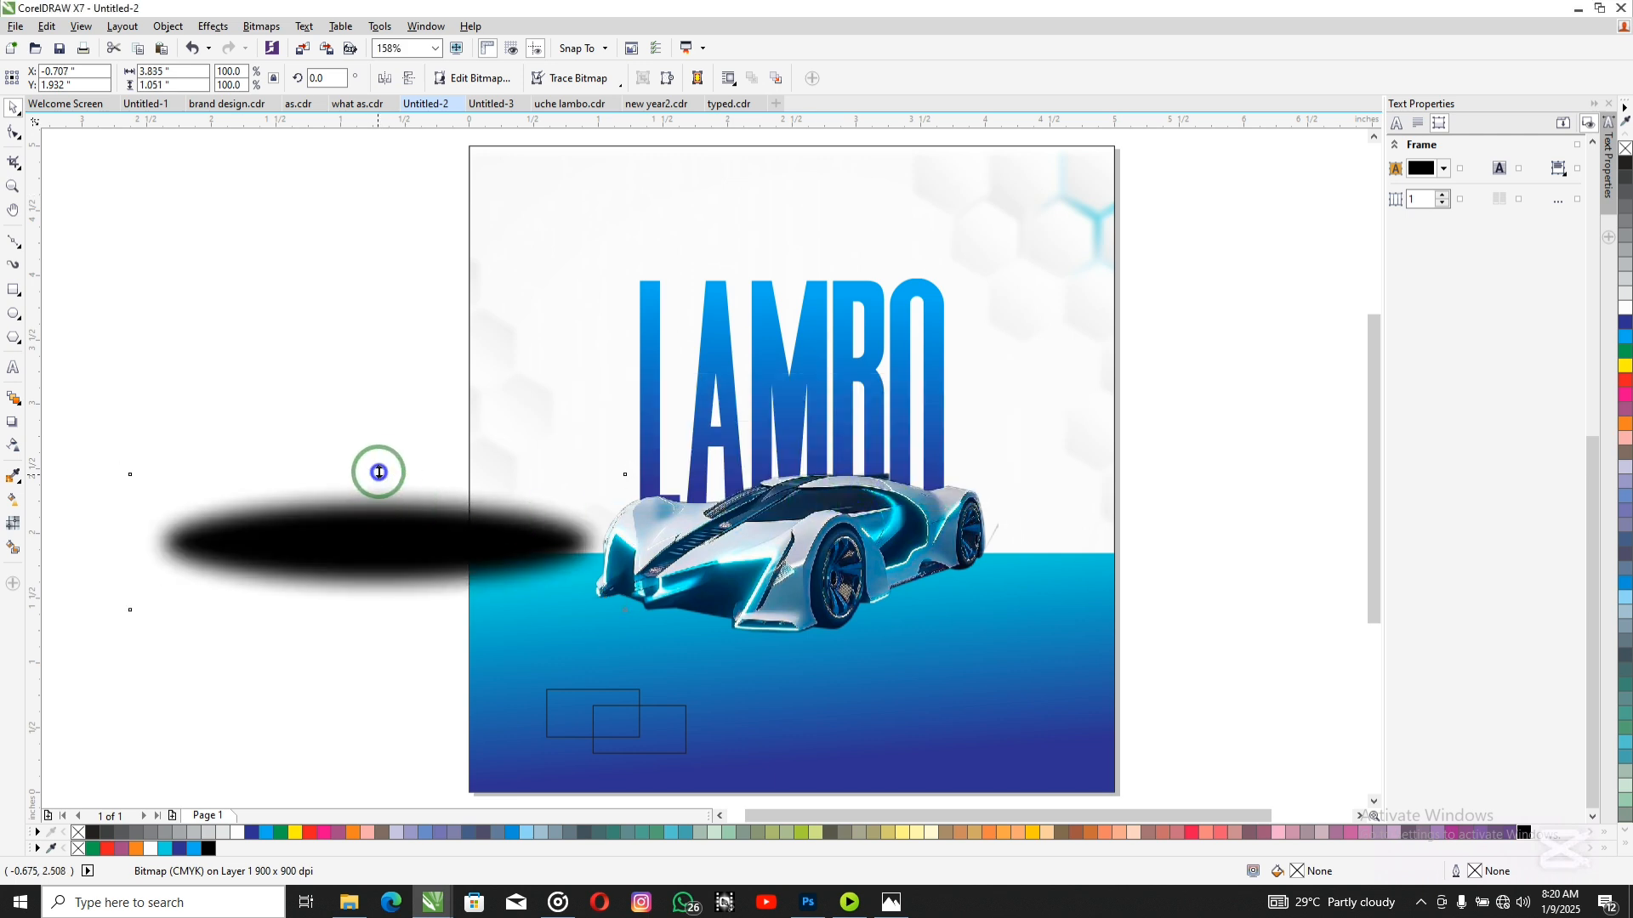
# Step: Flatten the blurred ellipse to about 0.62 in tall and fade out its left end with a linear transparency converted into a 900 dpi bitmap
pyautogui.moveTo(379, 474); pyautogui.dragTo(193, 572)
pyautogui.click(12, 446)
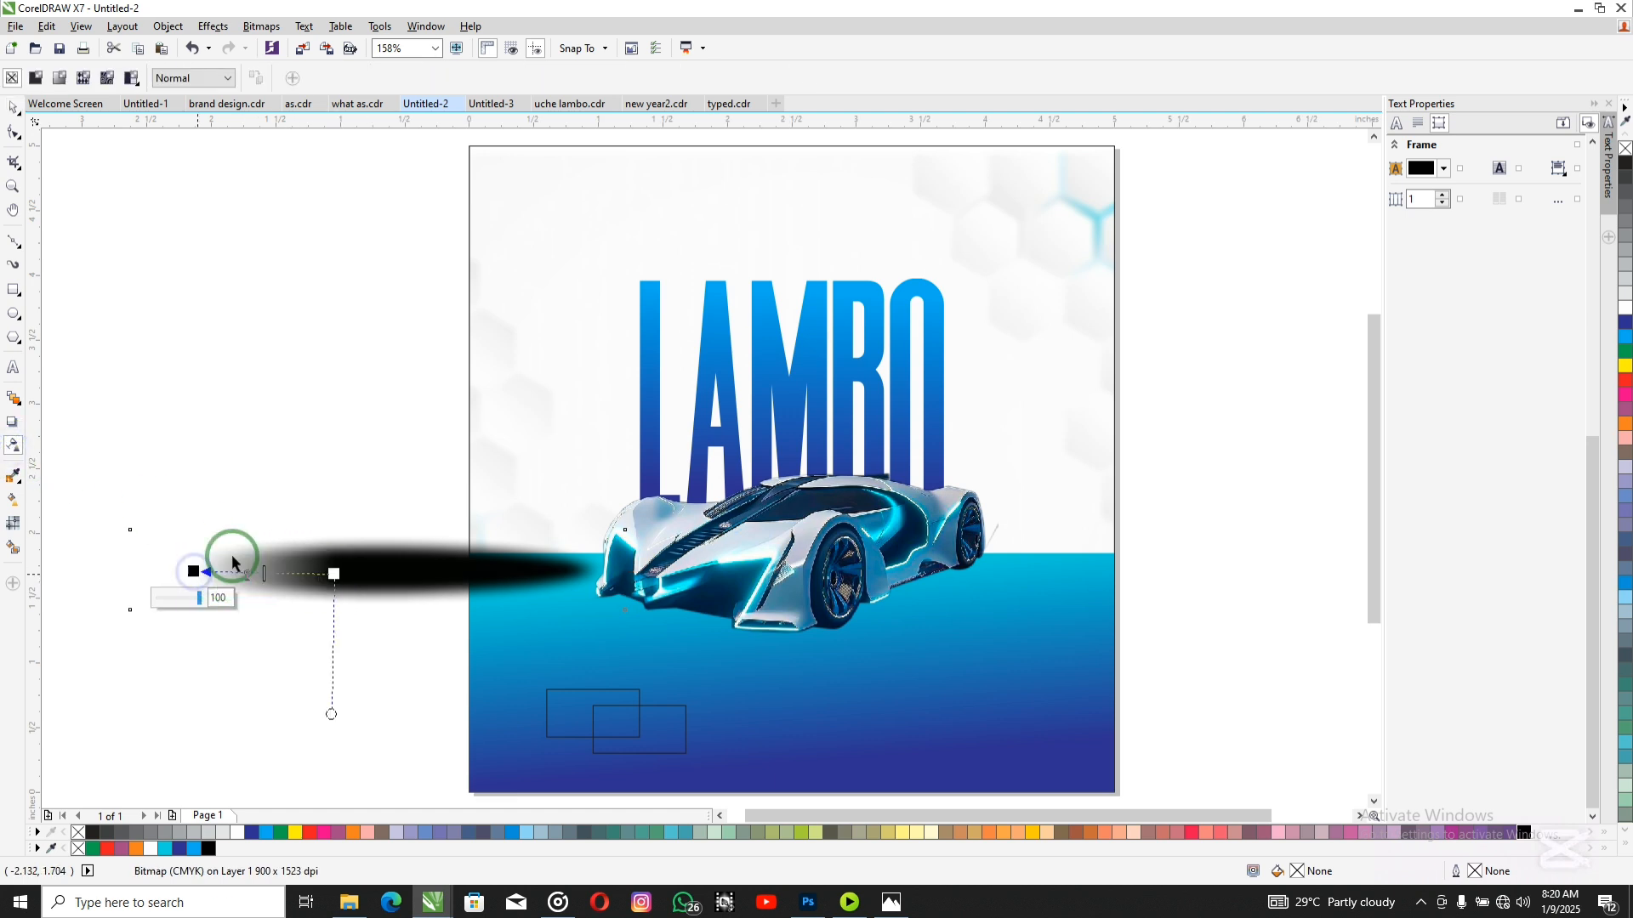
pyautogui.click(261, 26)
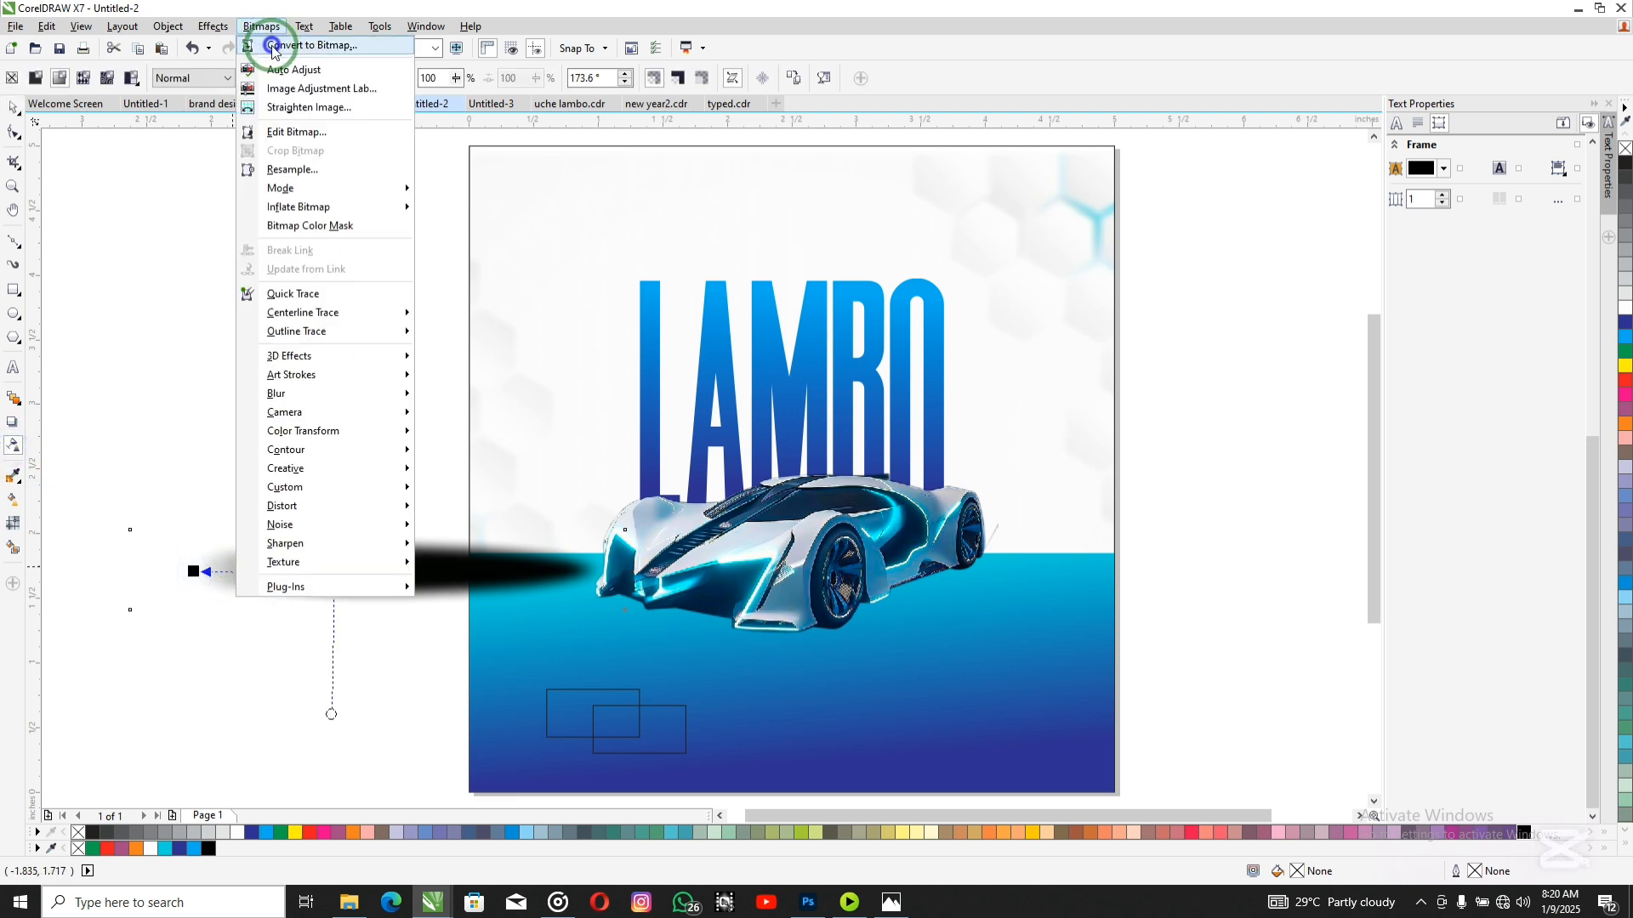
pyautogui.click(272, 48)
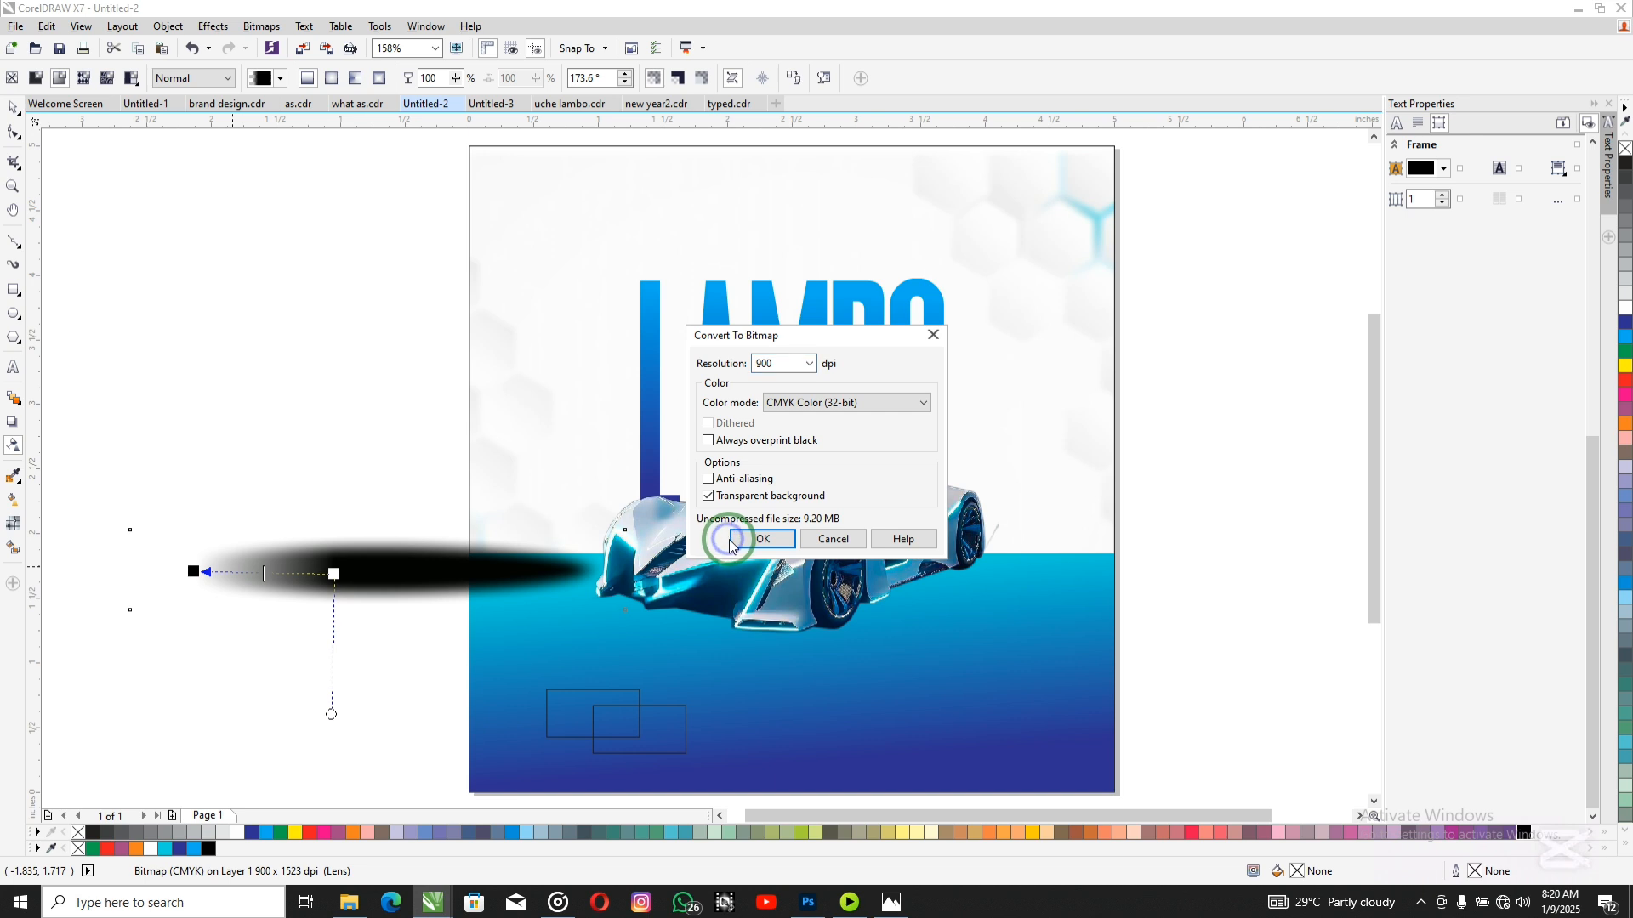
pyautogui.click(745, 539)
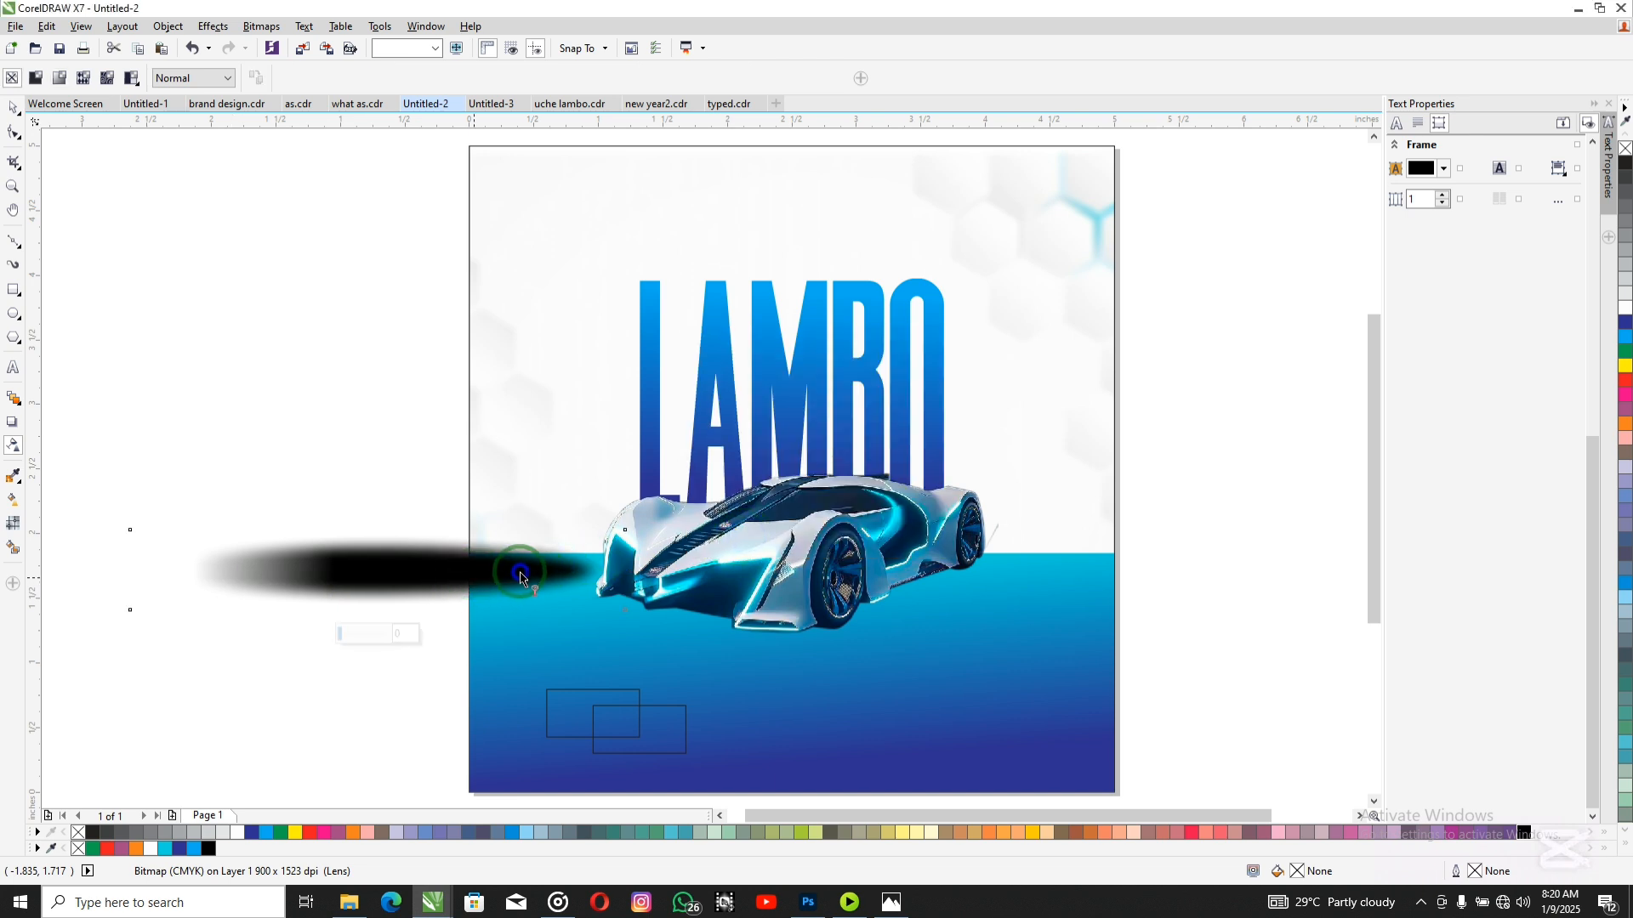
# Step: Fade out the right end of the blurred ellipse with a linear transparency and convert it to a 900 dpi bitmap
pyautogui.moveTo(520, 573); pyautogui.dragTo(564, 570)
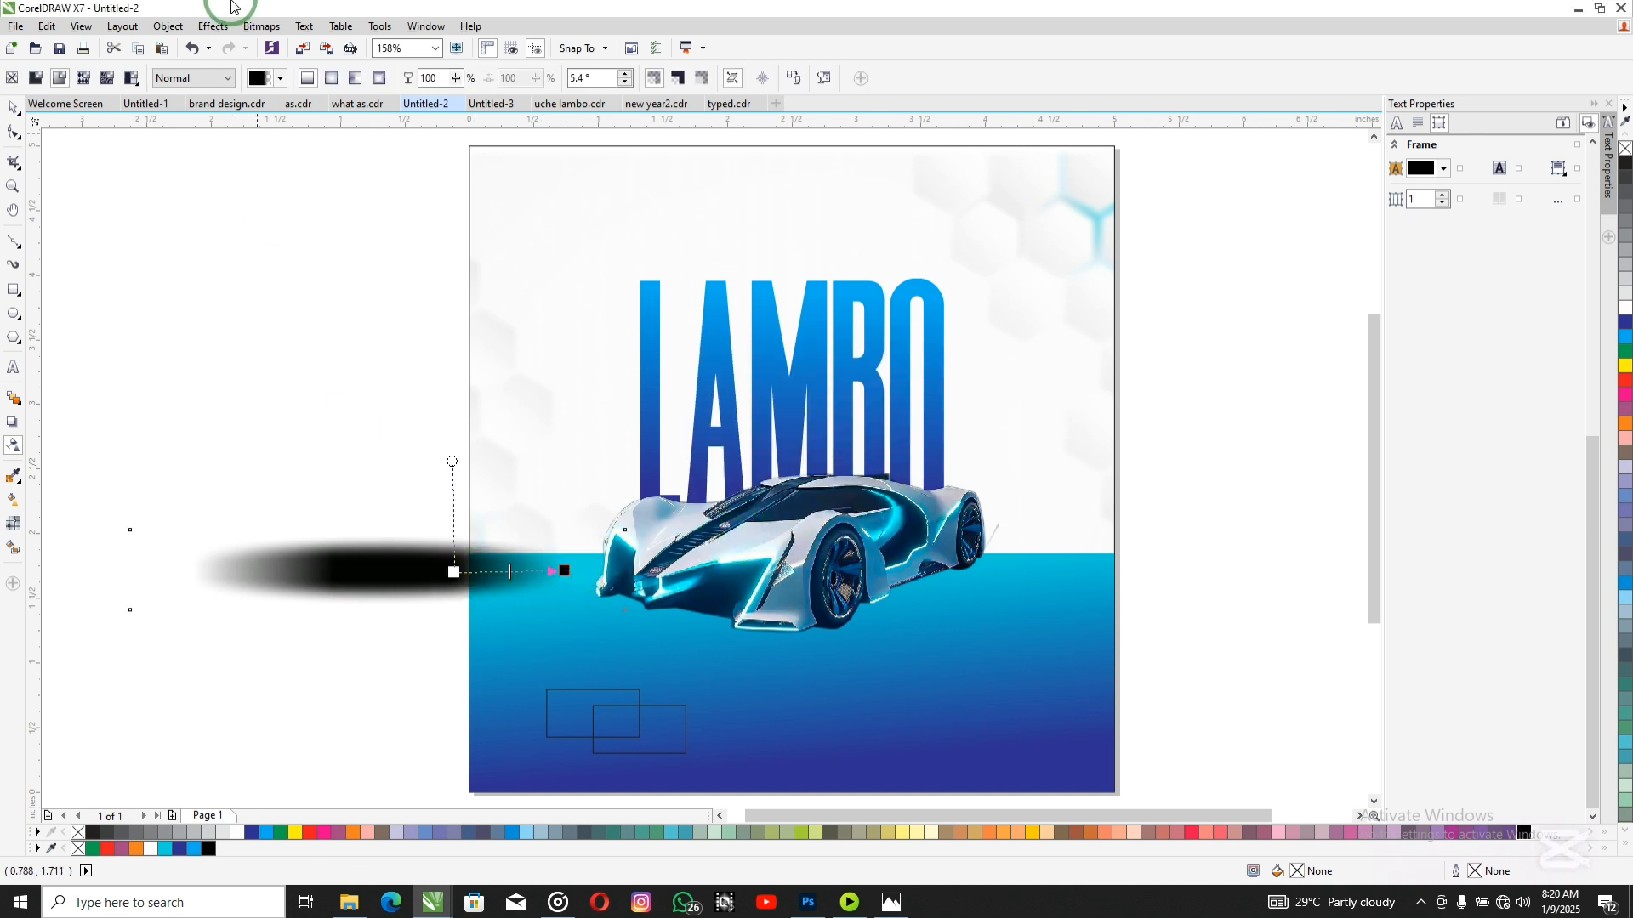
pyautogui.click(261, 27)
pyautogui.click(291, 48)
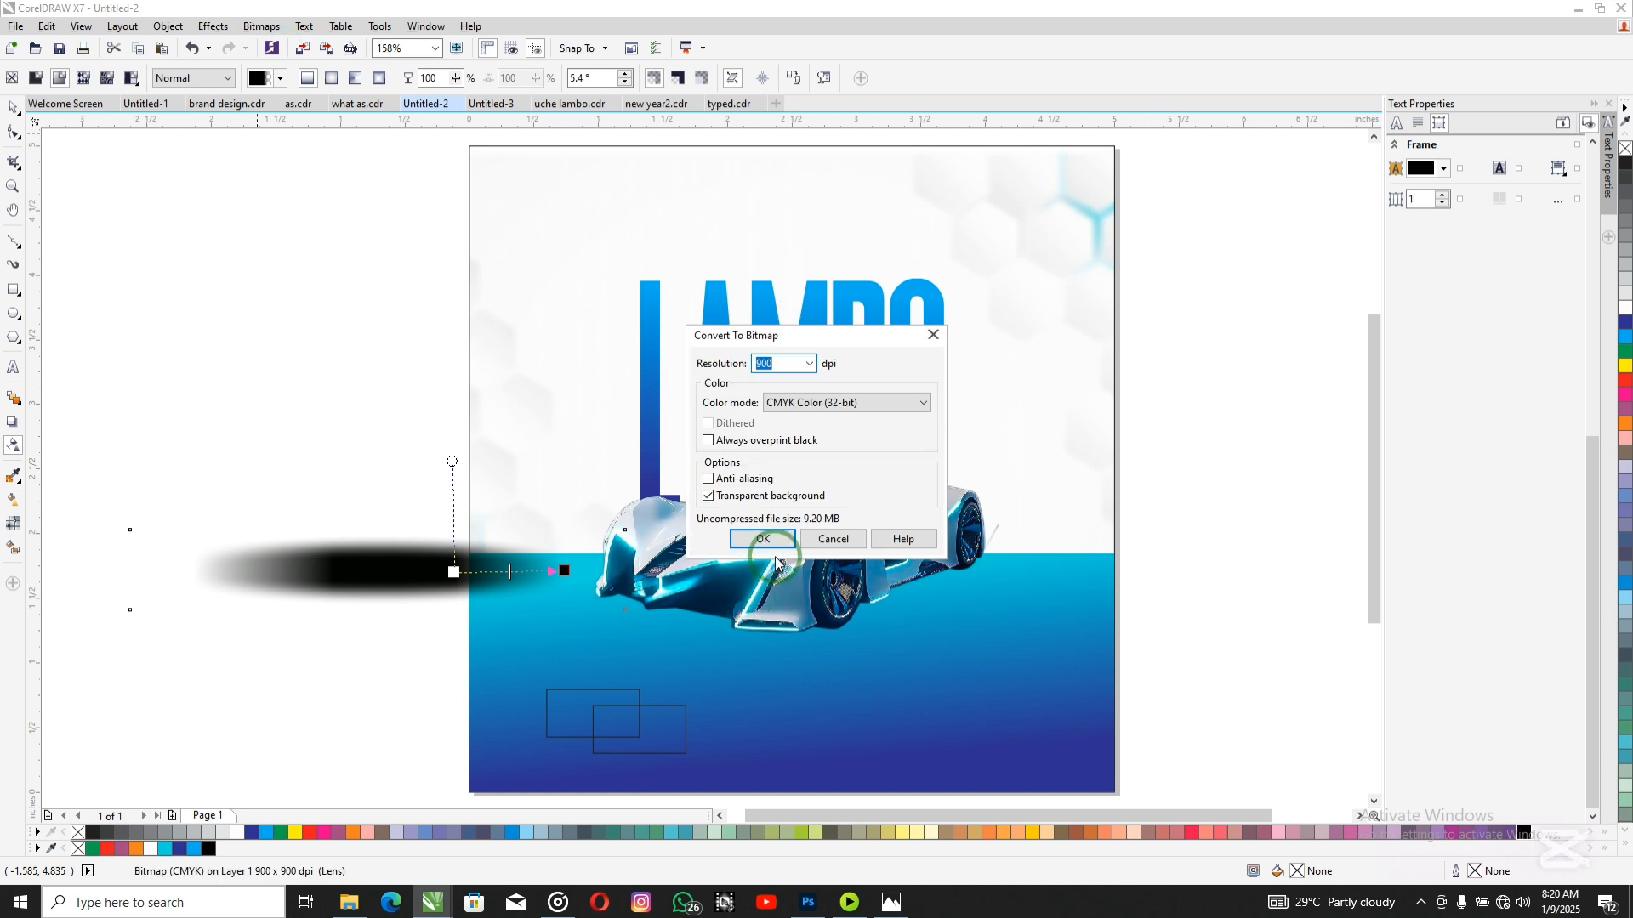
pyautogui.click(768, 545)
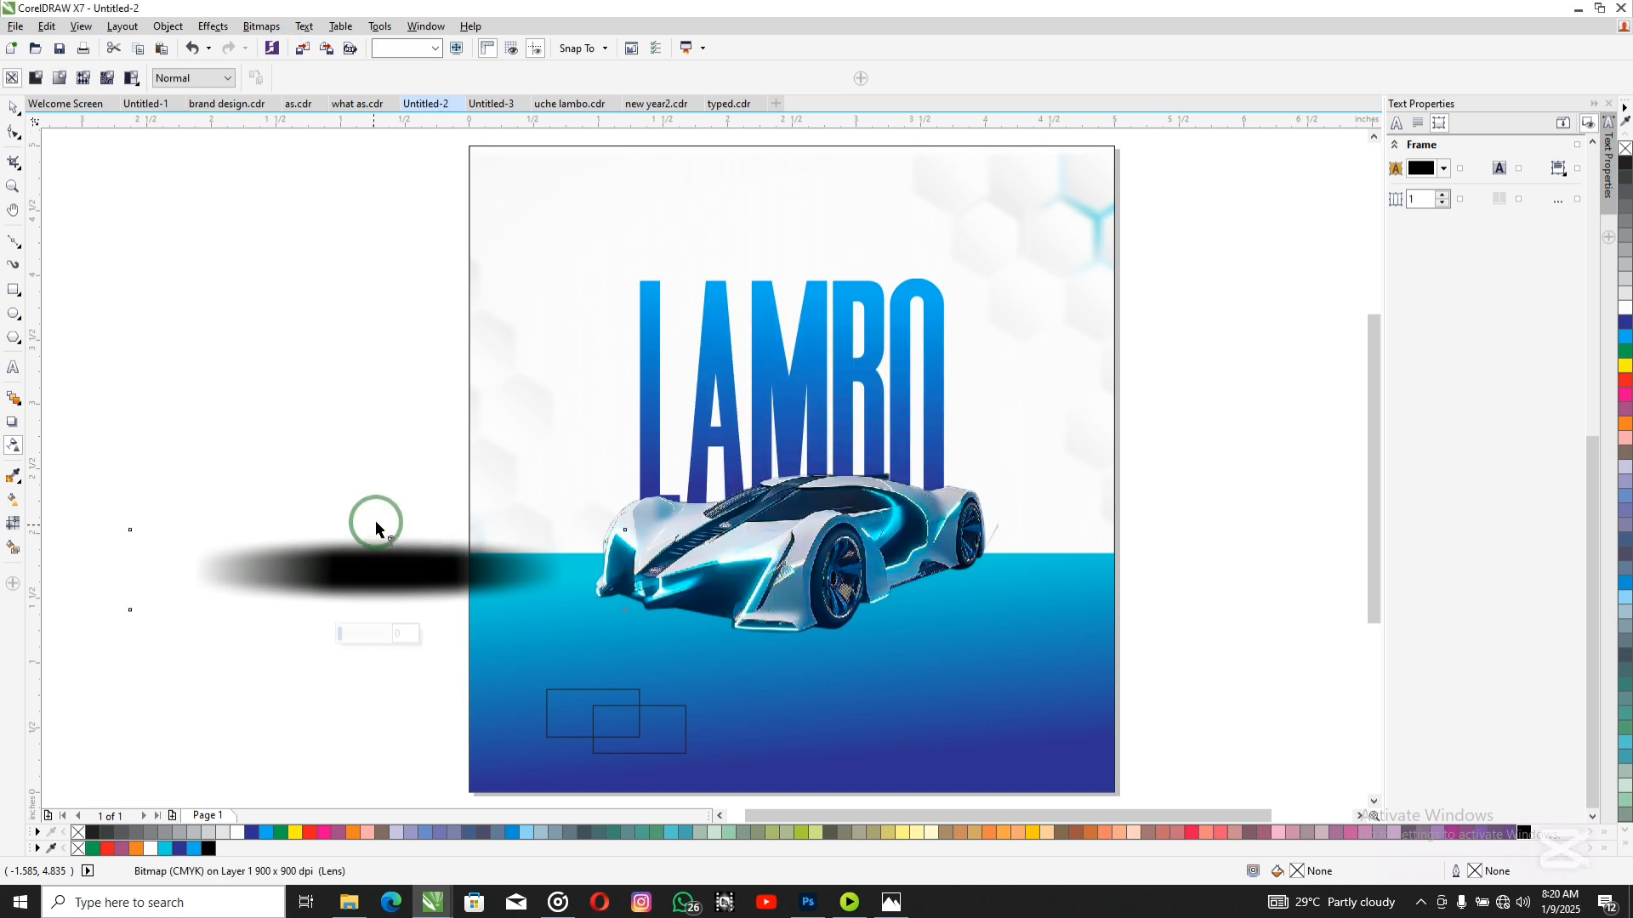
# Step: Squash the shadow to about 0.31 in tall and place it beneath the car, rotated and skewed to a tilt of about 6.4°
pyautogui.click(13, 108)
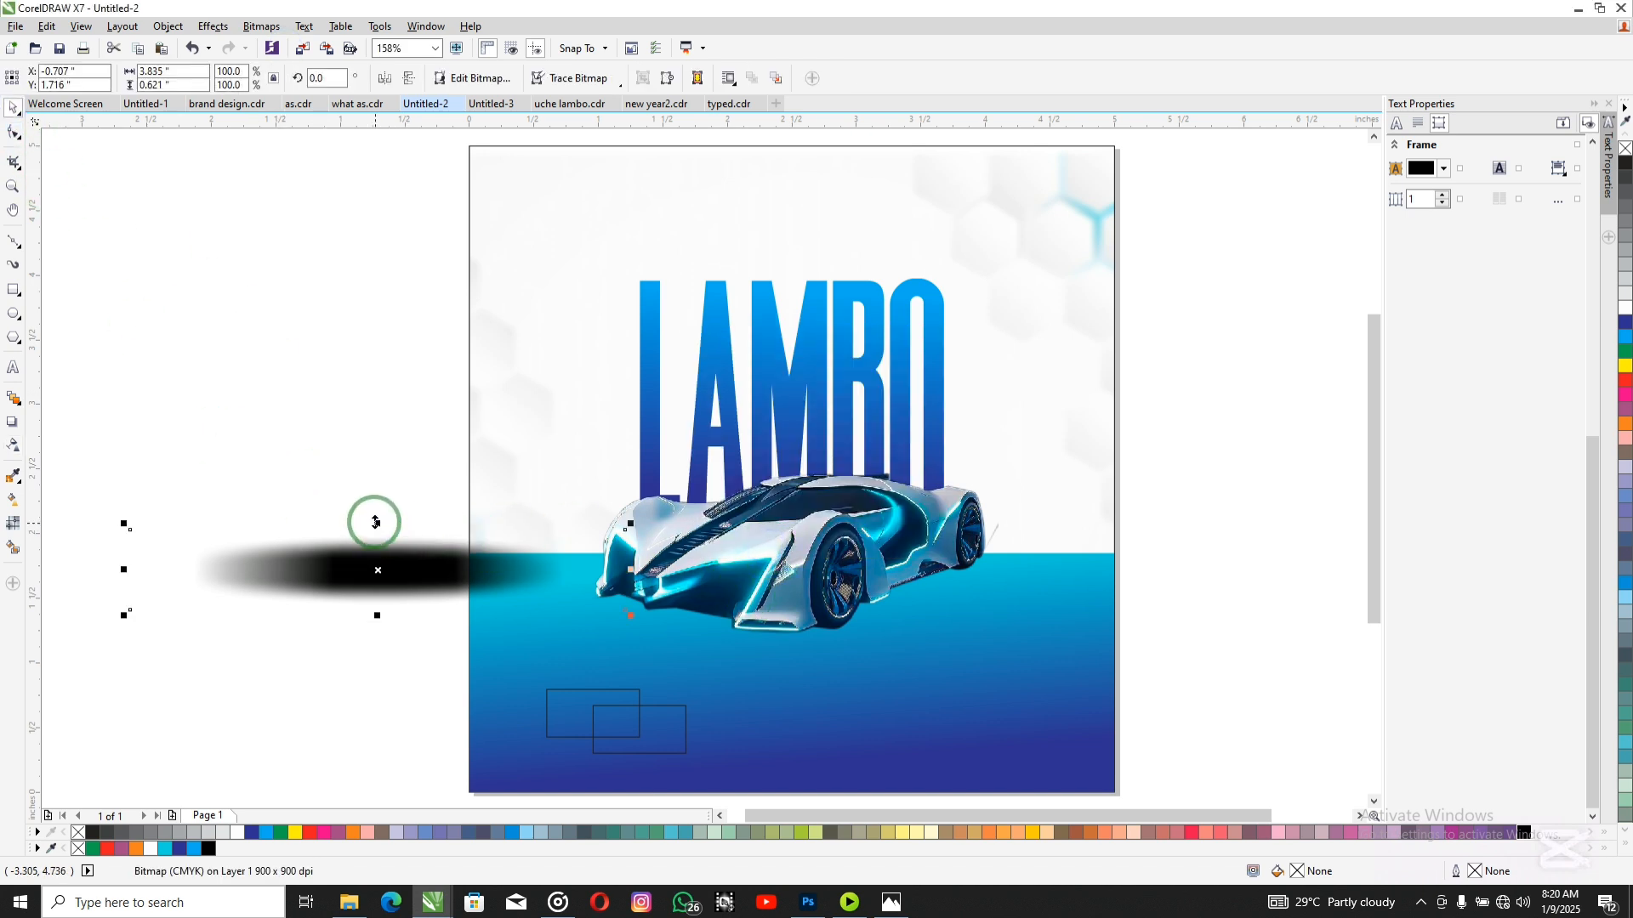
pyautogui.moveTo(376, 530); pyautogui.dragTo(787, 656)
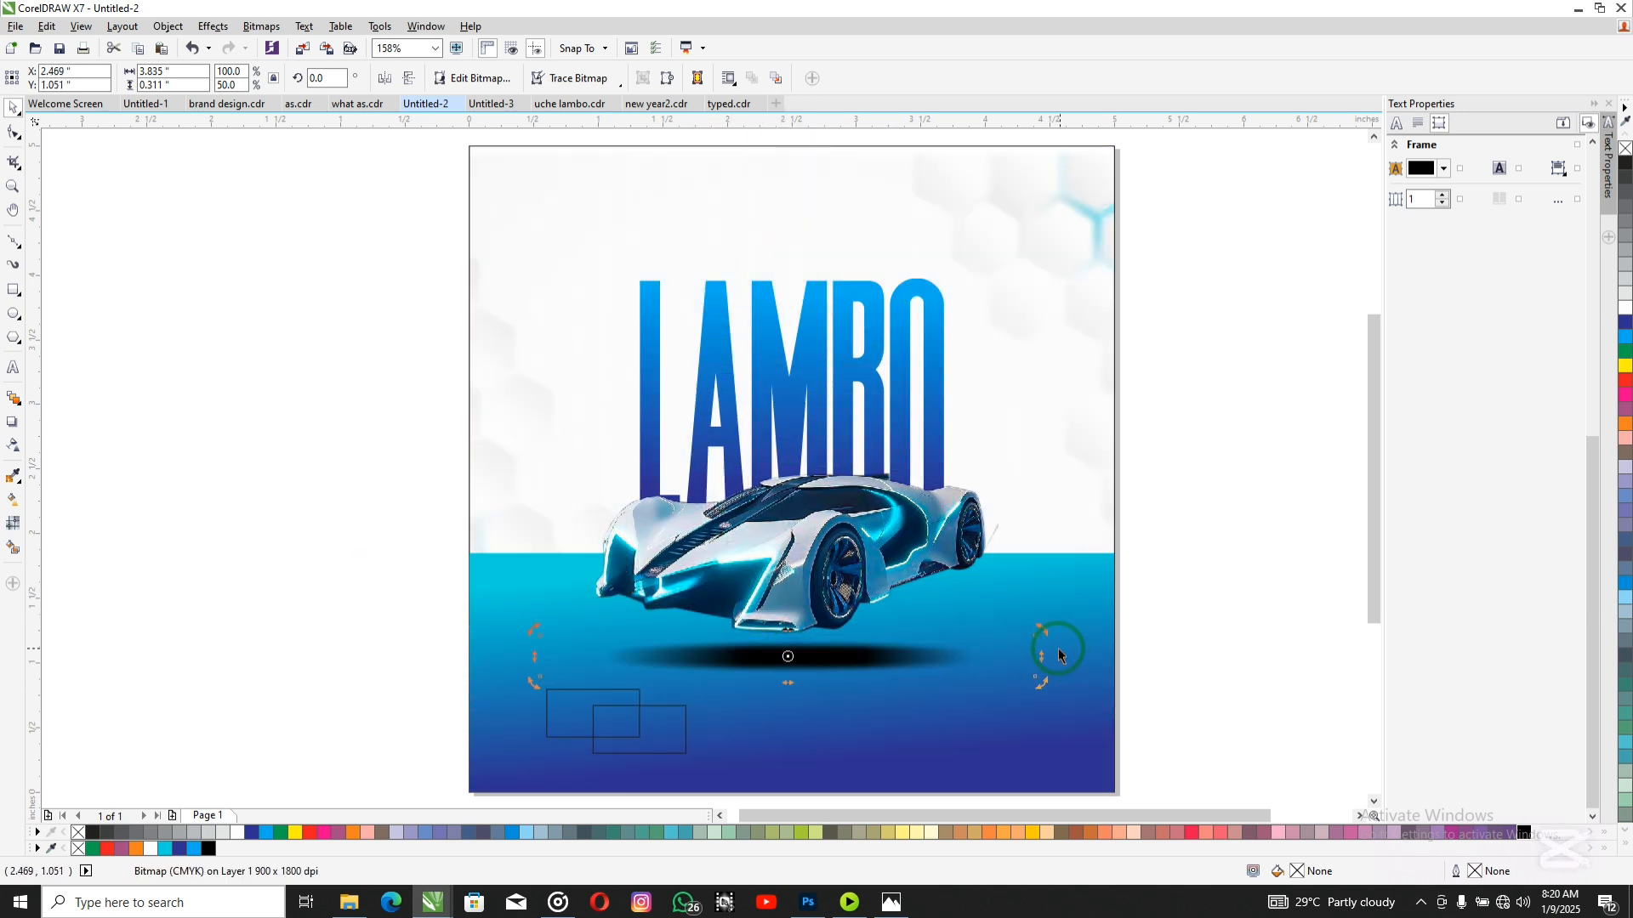
pyautogui.moveTo(1043, 632); pyautogui.dragTo(1031, 565)
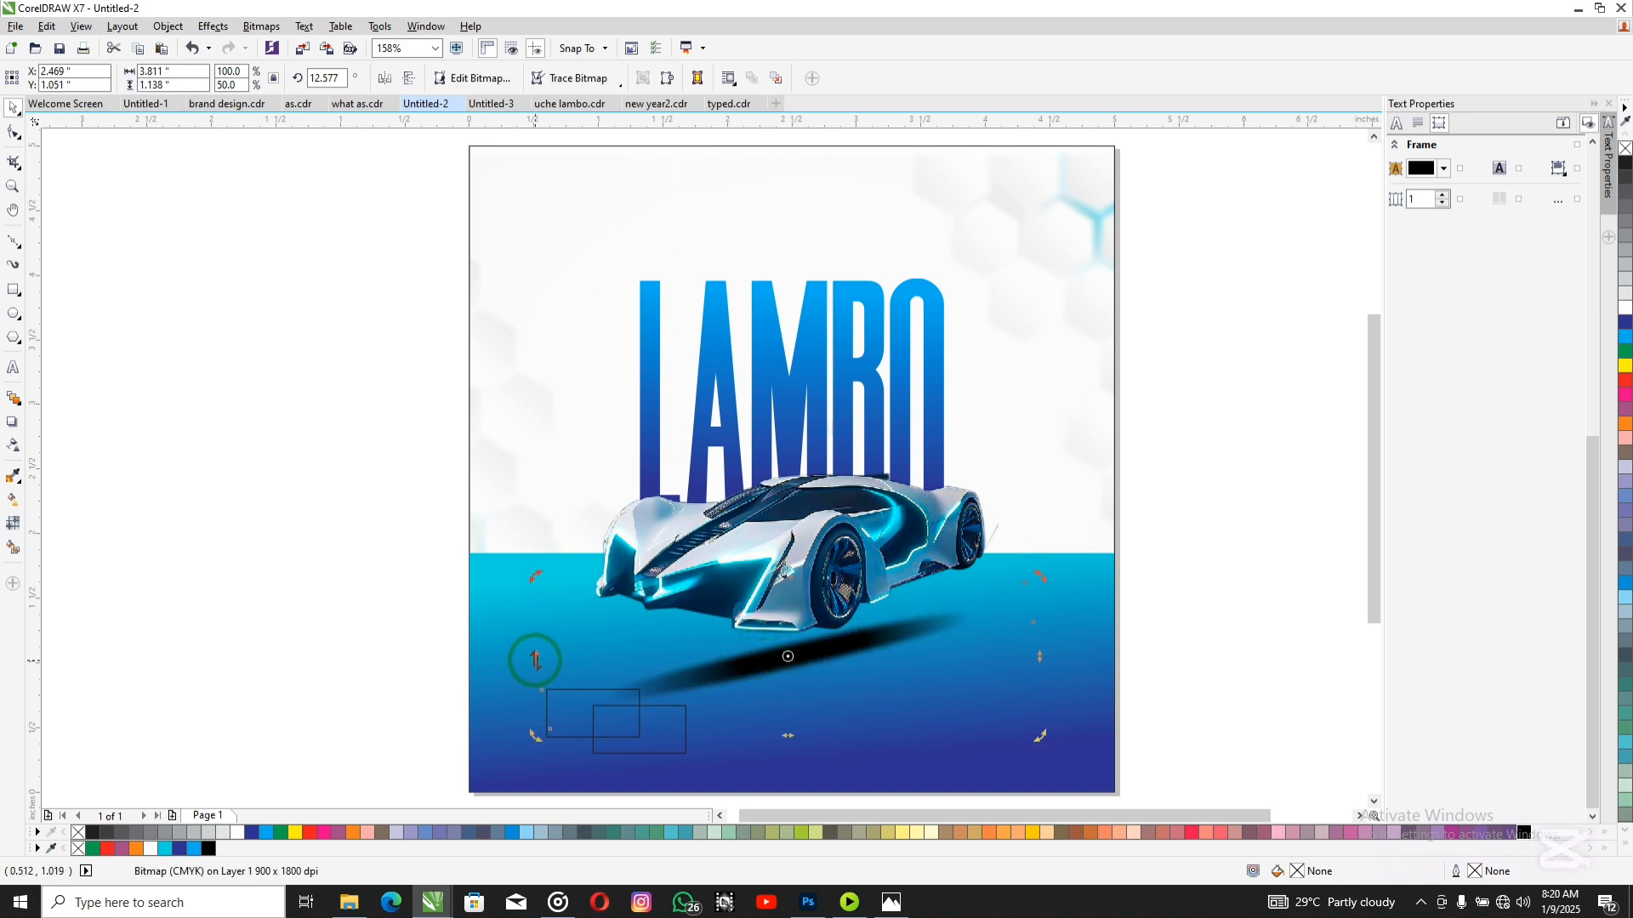
pyautogui.moveTo(534, 660)
pyautogui.mouseDown()
pyautogui.moveTo(540, 629)
pyautogui.moveTo(552, 643)
pyautogui.mouseUp()
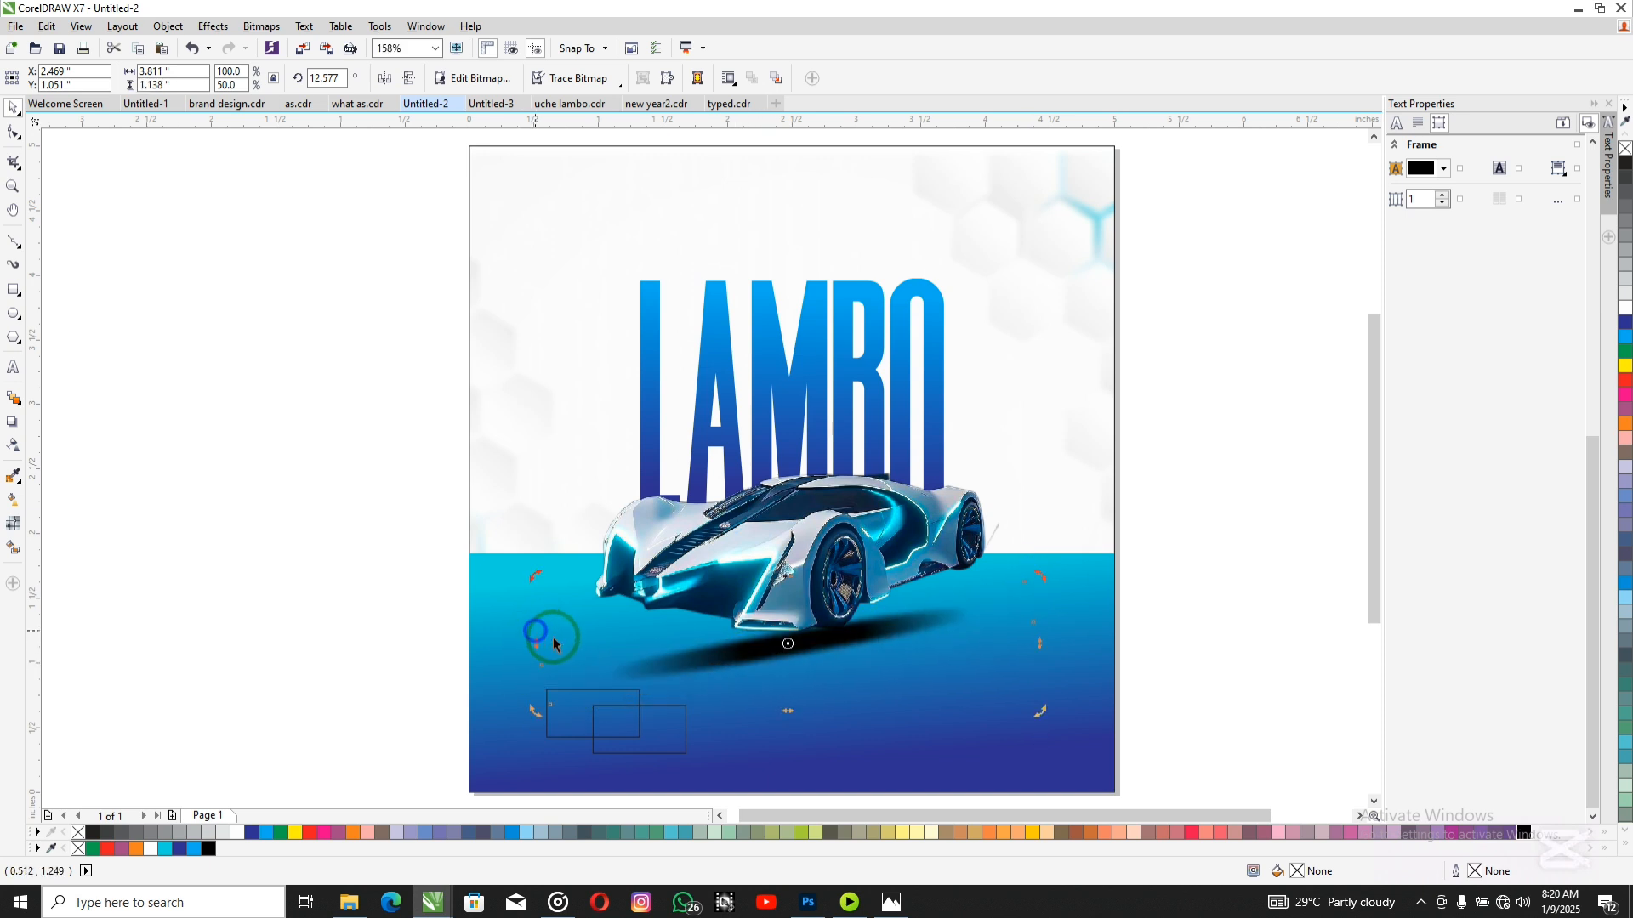
pyautogui.moveTo(1043, 645); pyautogui.dragTo(1041, 672)
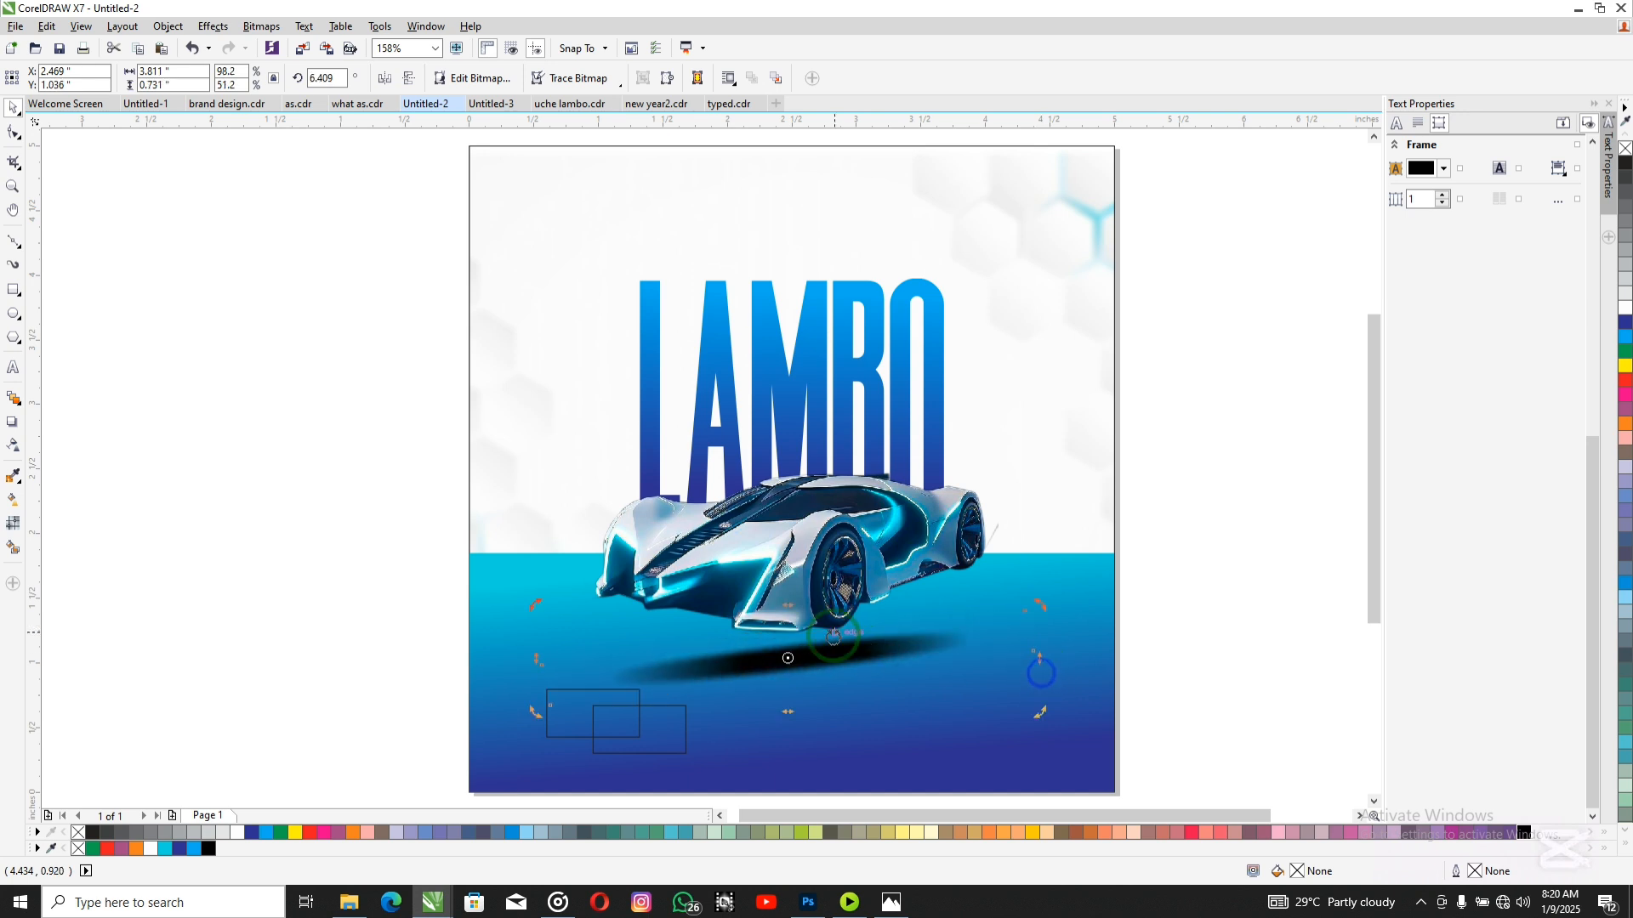
pyautogui.moveTo(820, 660); pyautogui.dragTo(833, 647)
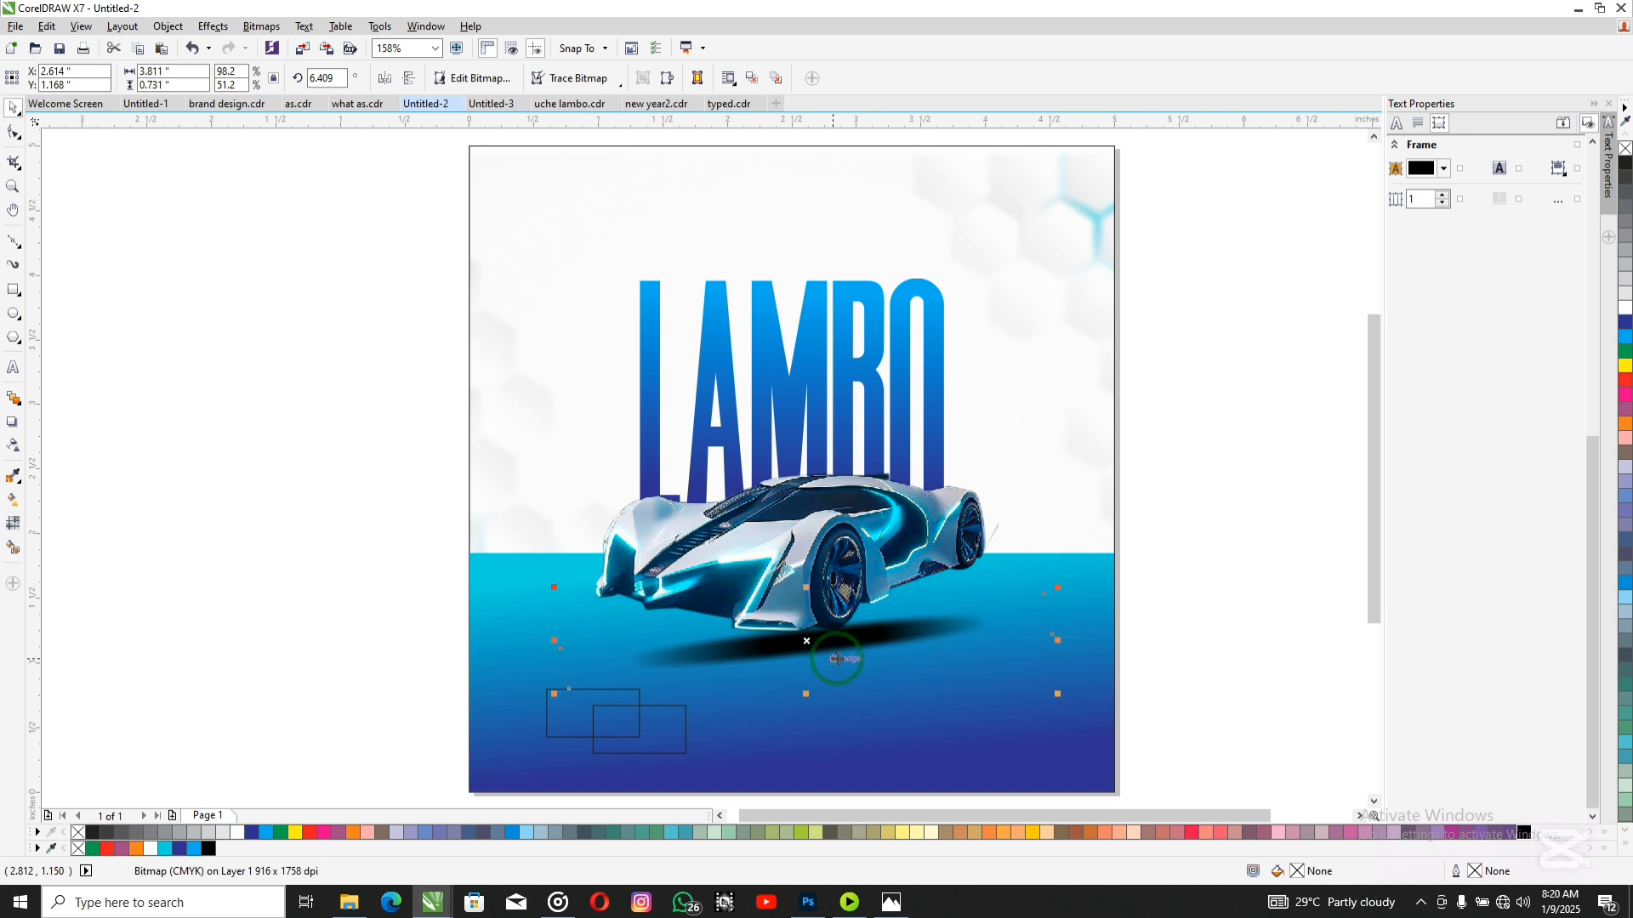
# Step: Give the shadow a uniform transparency of 21 and resize it to about 3.31 x 0.64 in slightly lower beneath the wheels
pyautogui.click(13, 445)
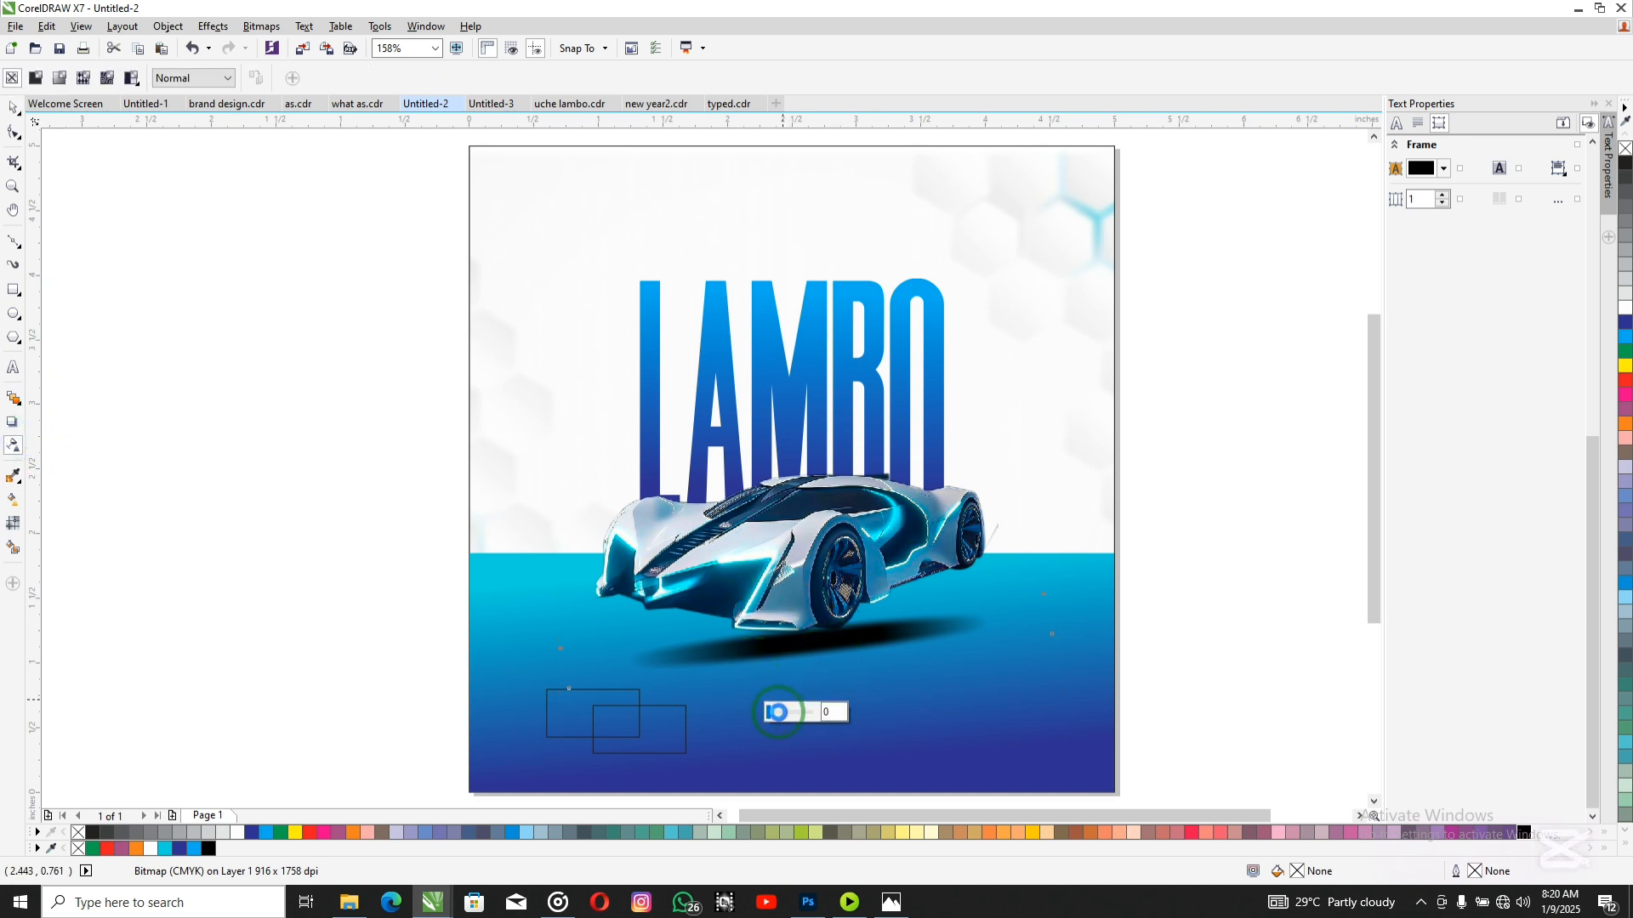
pyautogui.click(778, 713)
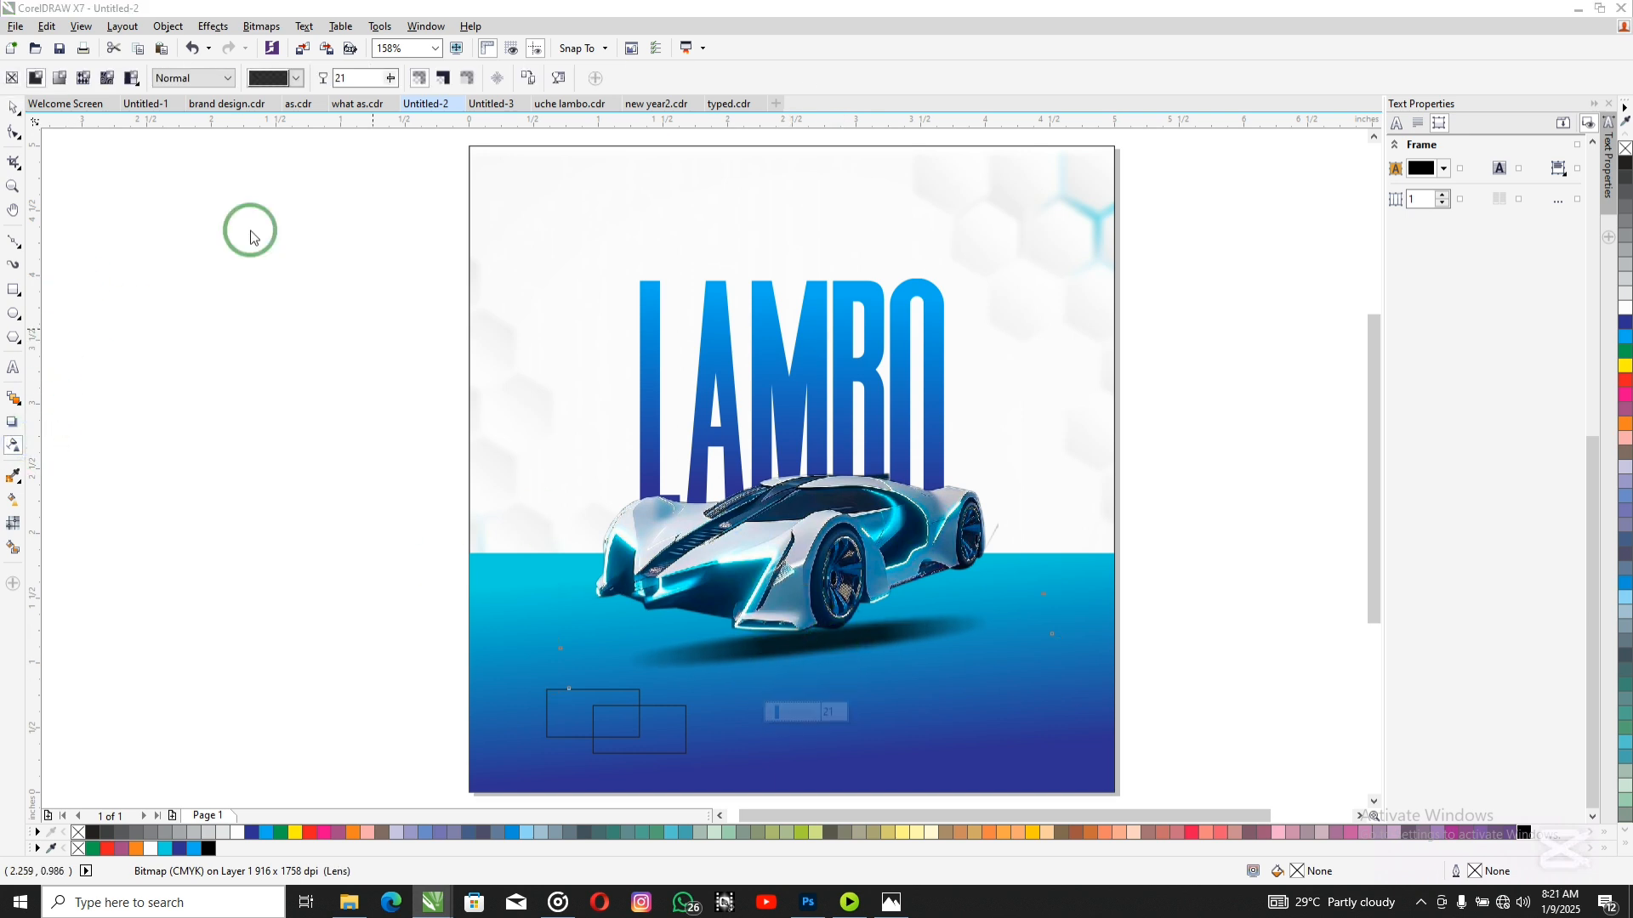
pyautogui.click(13, 108)
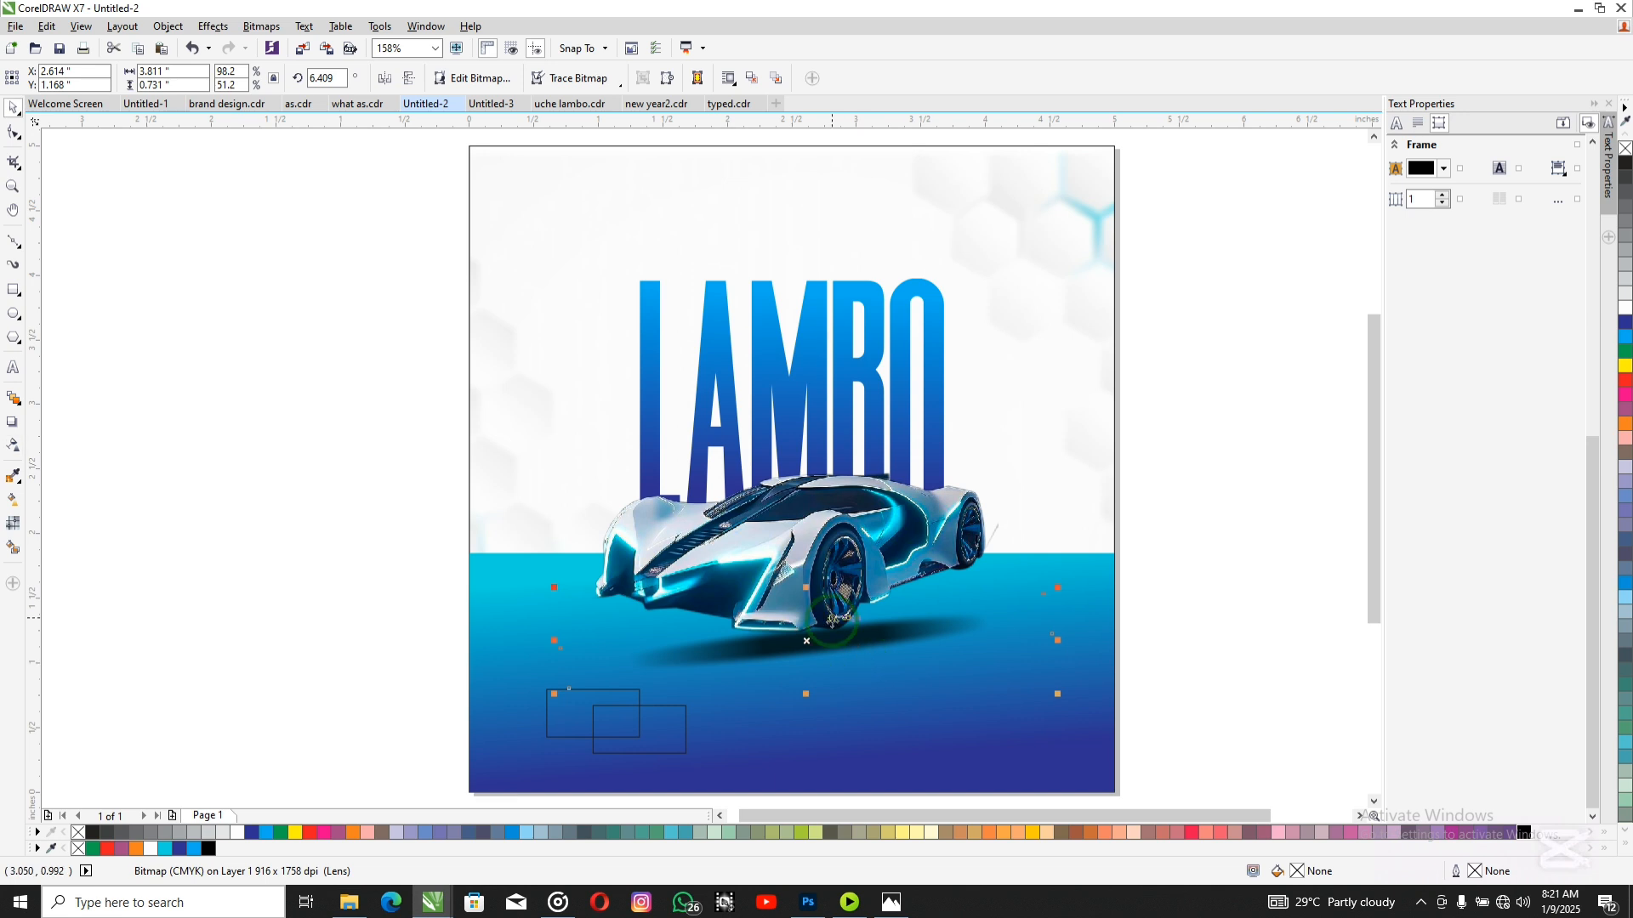
pyautogui.moveTo(830, 637); pyautogui.dragTo(830, 649)
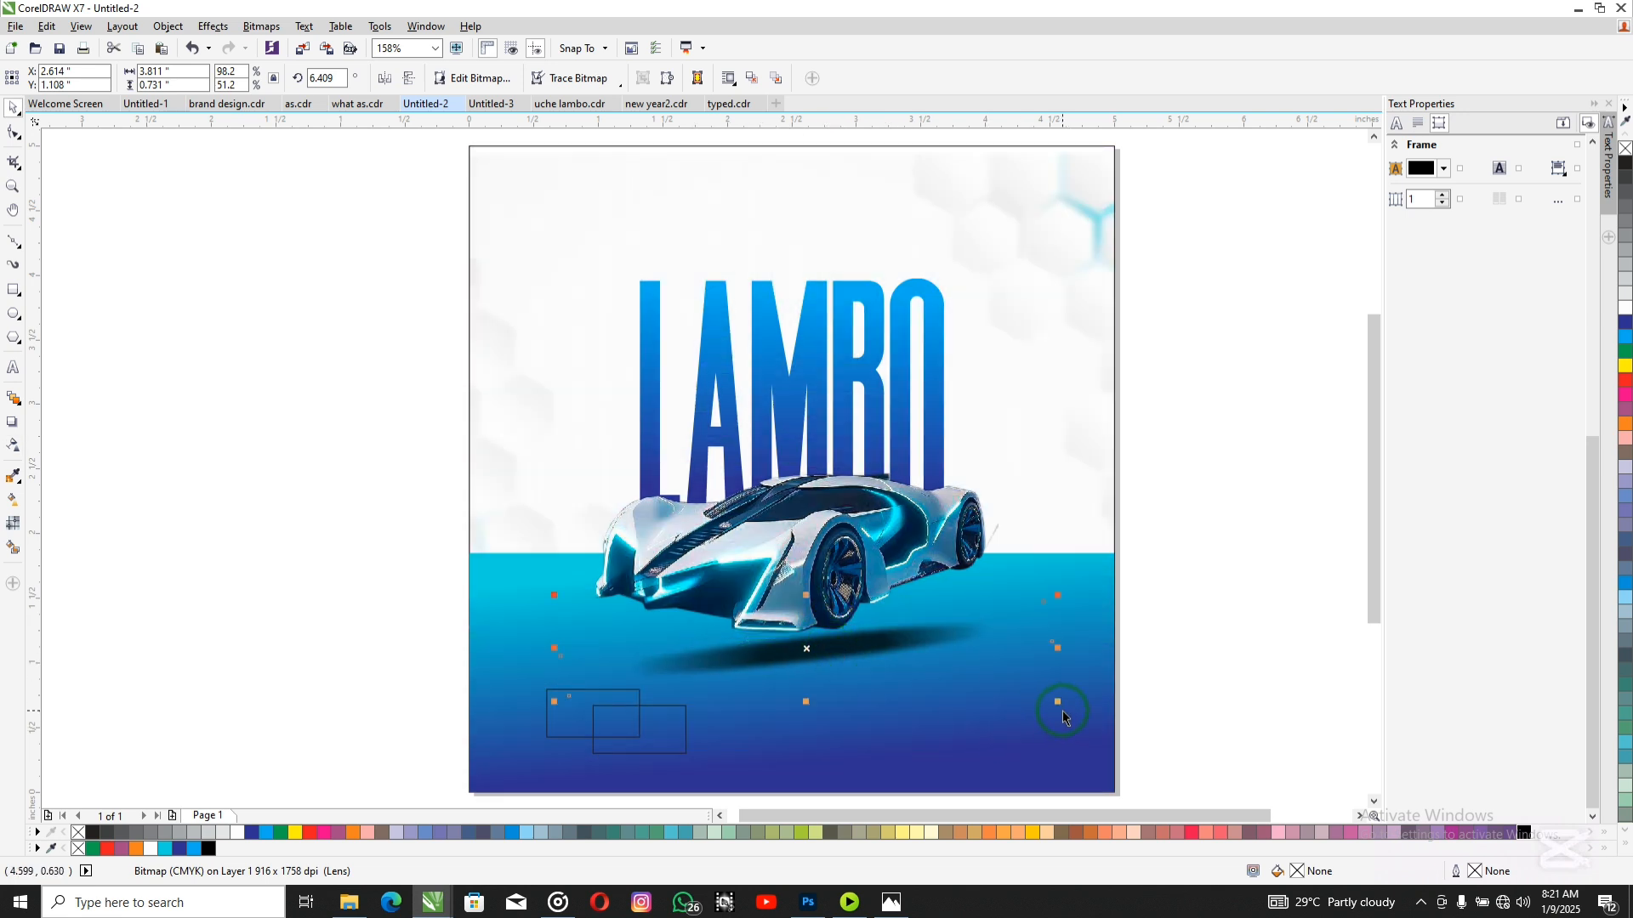
pyautogui.moveTo(1054, 696); pyautogui.dragTo(848, 635)
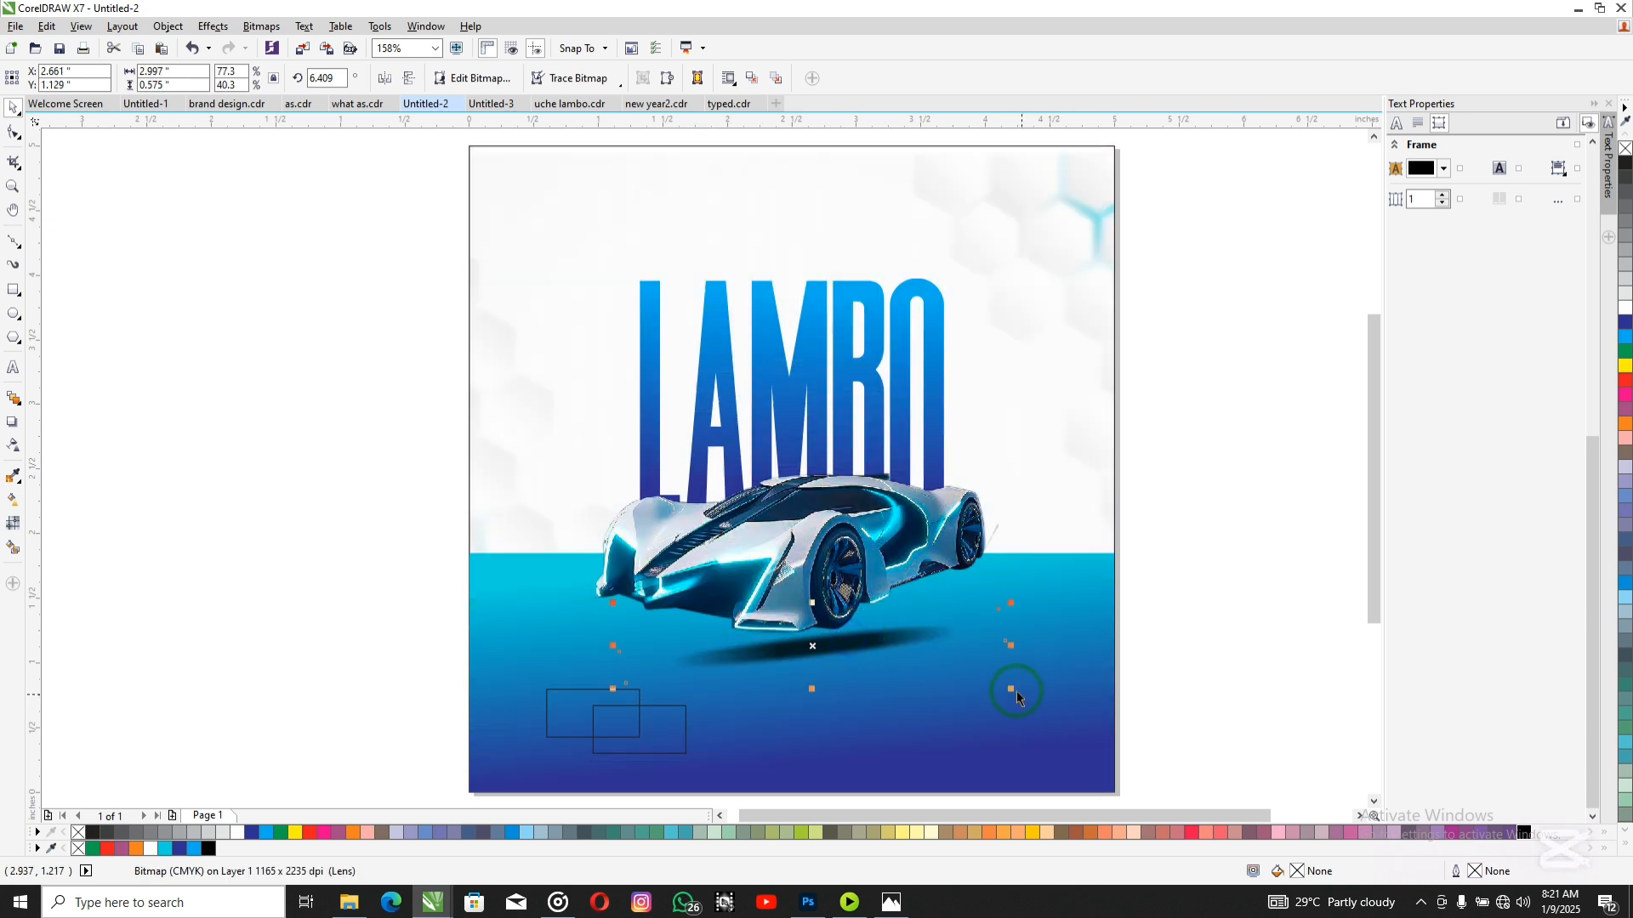
pyautogui.moveTo(1010, 691); pyautogui.dragTo(1032, 704)
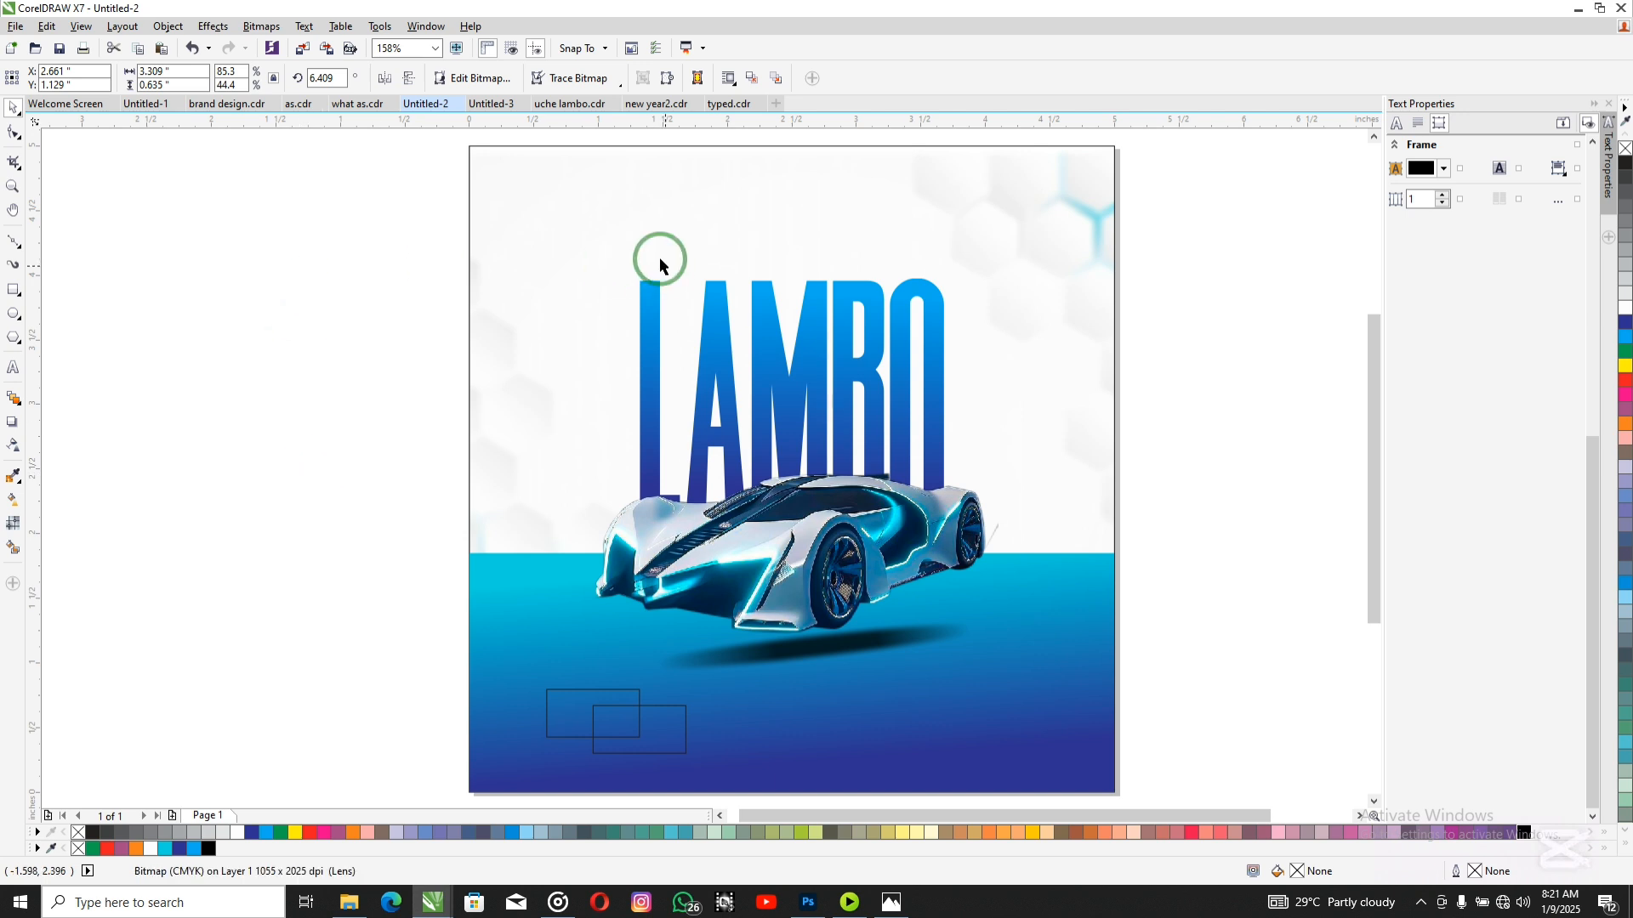
# Step: Remove the outline from the 5 x 5 in background rectangle and deselect it
pyautogui.click(630, 210)
pyautogui.rightClick(80, 833)
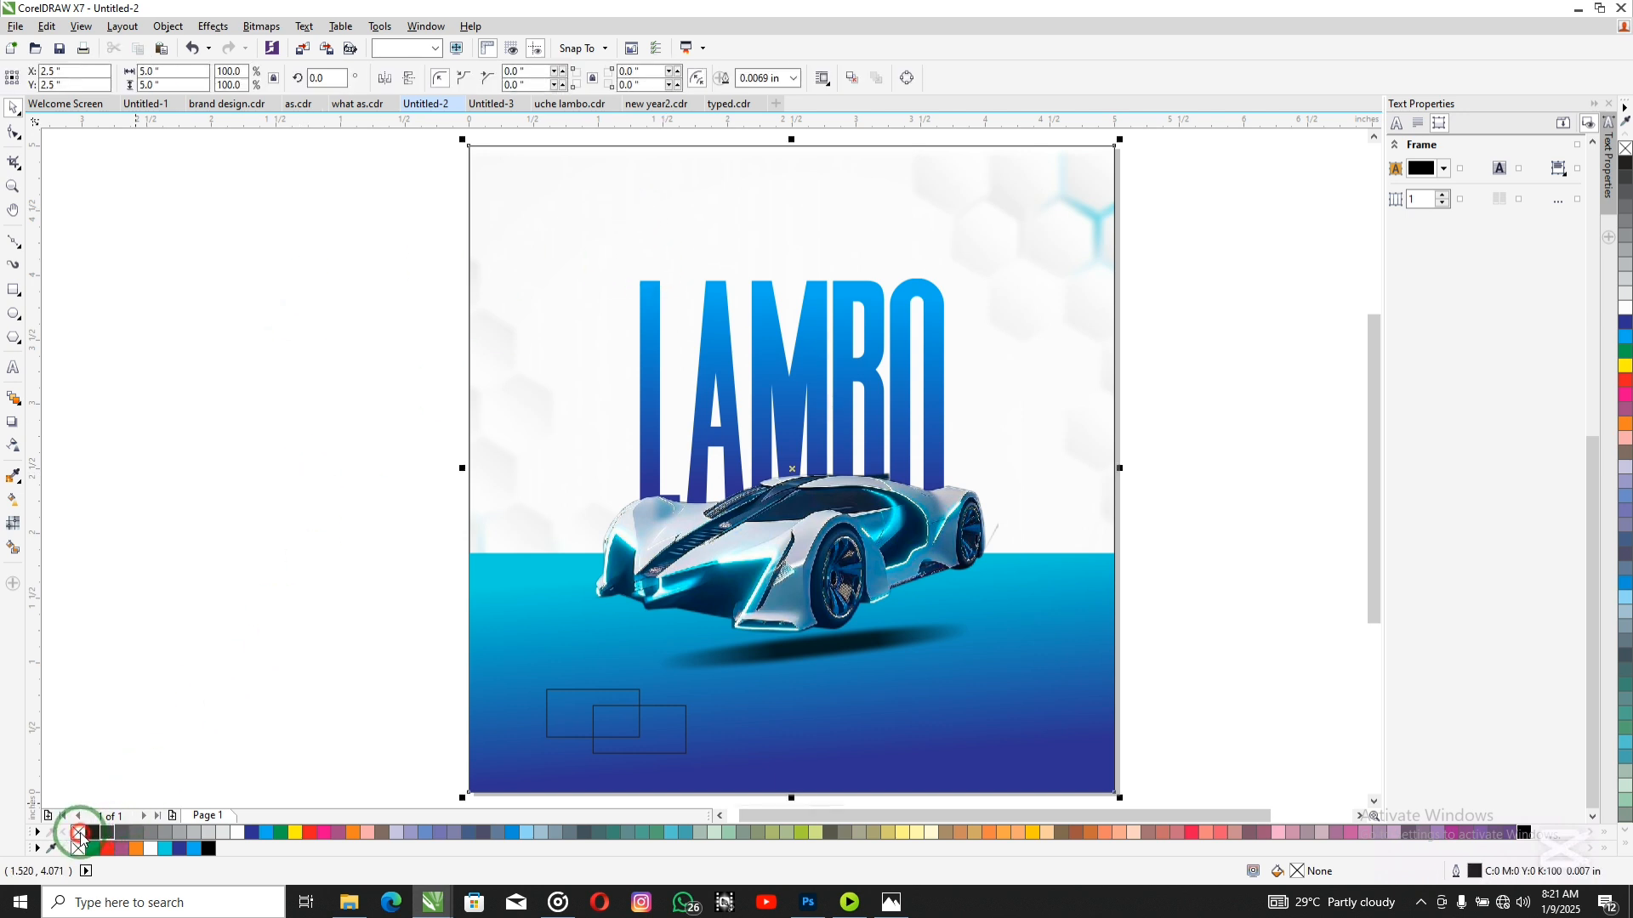
pyautogui.click(188, 539)
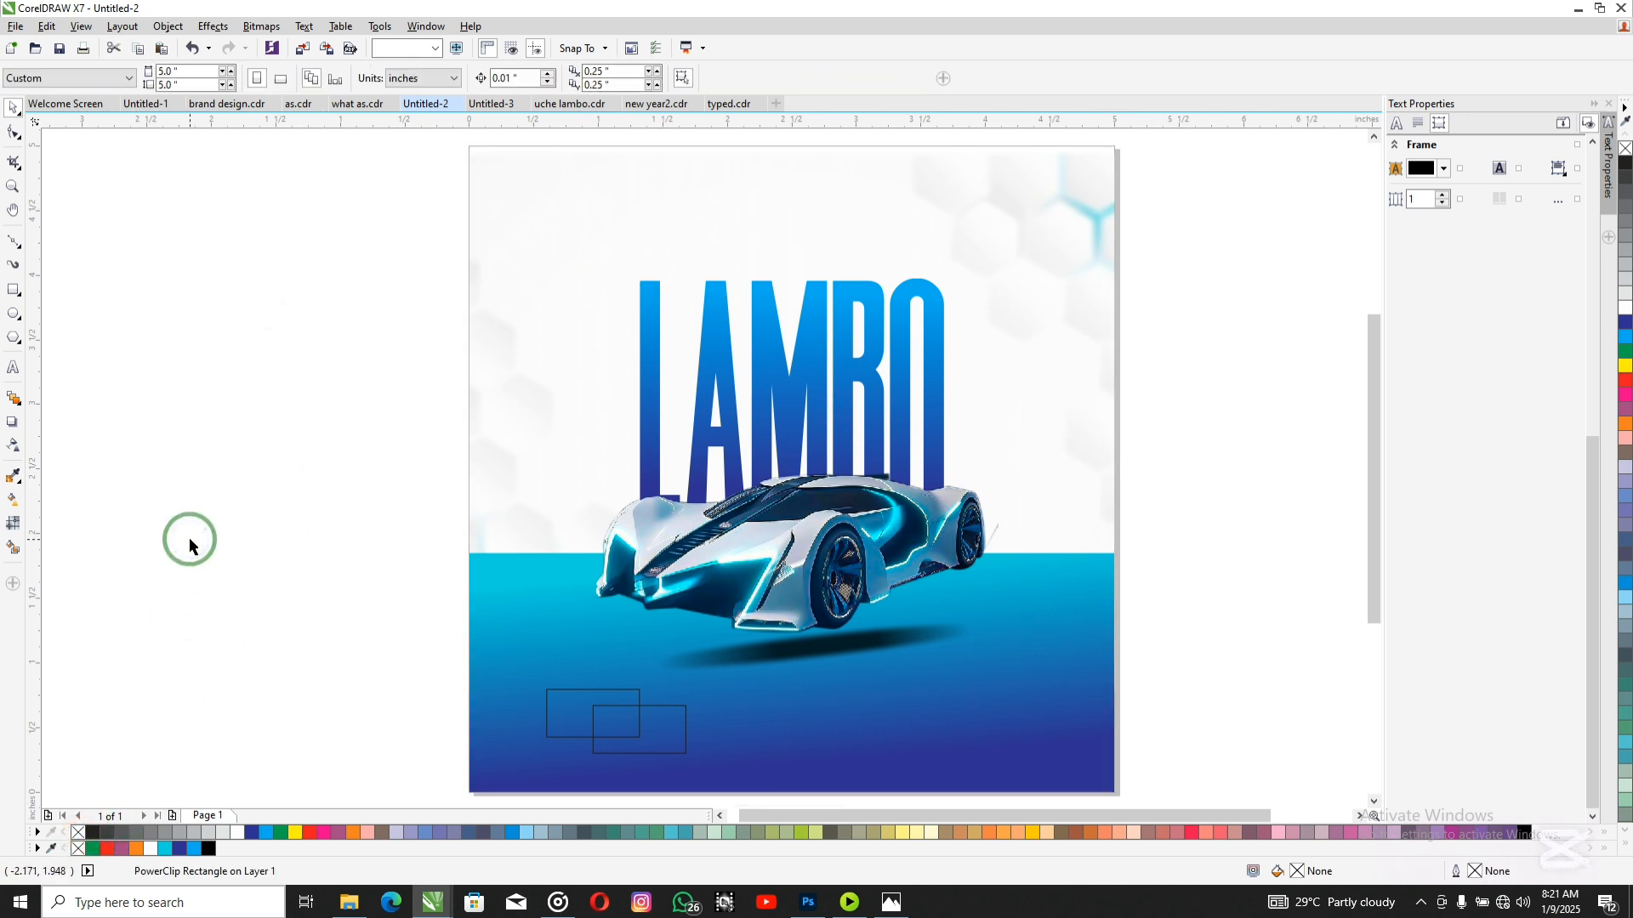
# Step: Duplicate the car to the left of the page and scale the copy down to about 1.47 in wide
pyautogui.click(694, 604)
pyautogui.moveTo(733, 582); pyautogui.dragTo(402, 532)
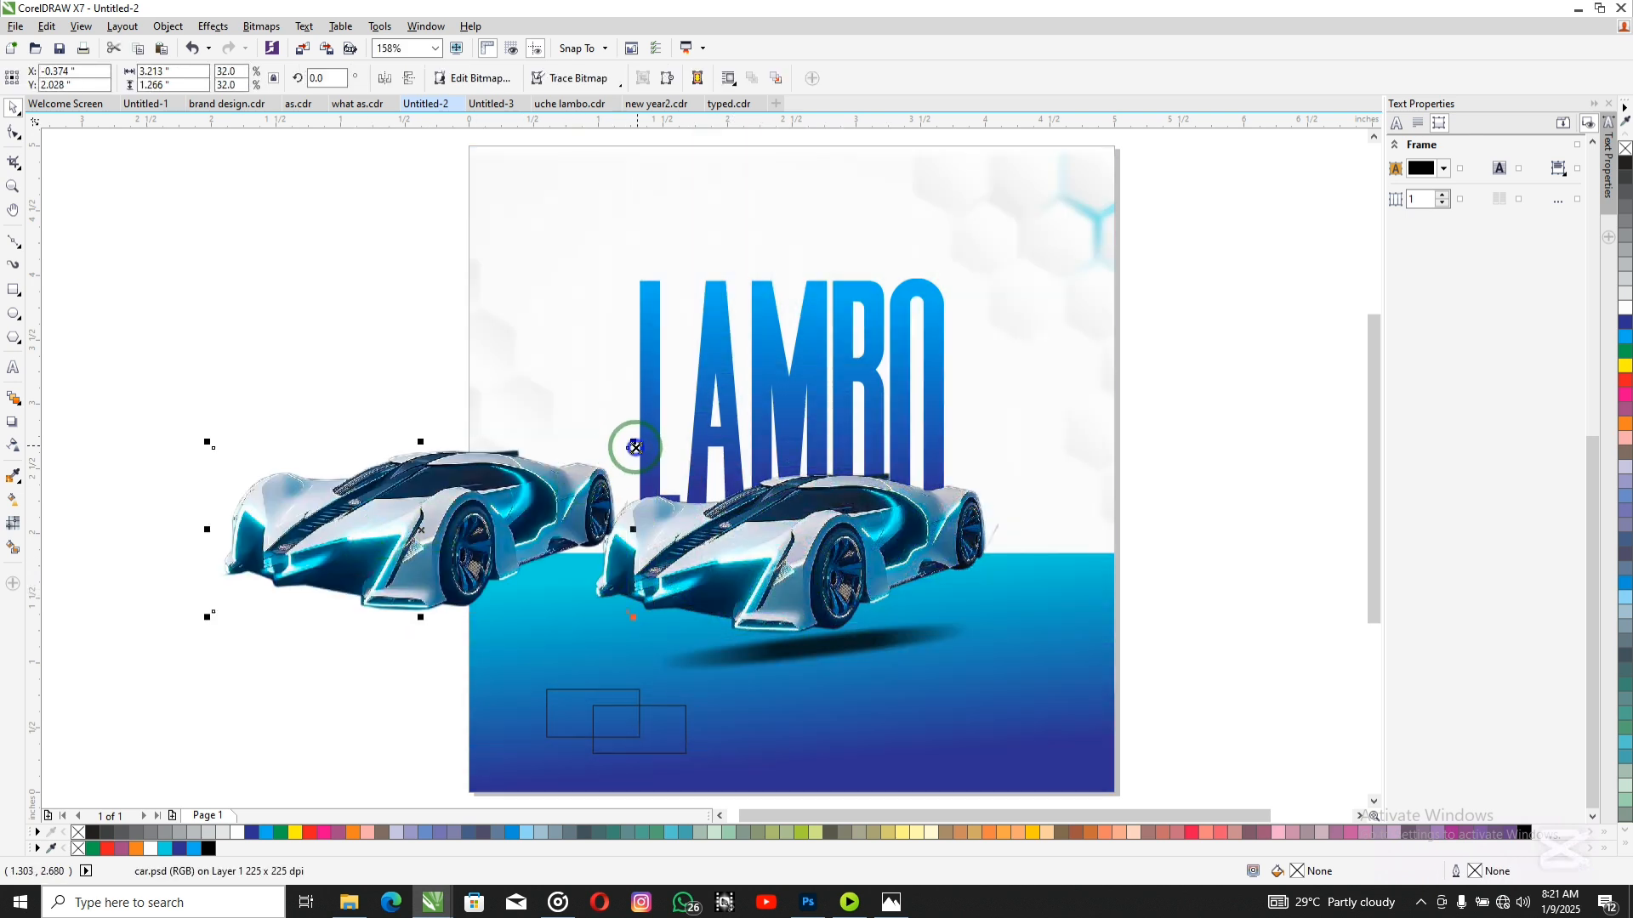
pyautogui.moveTo(635, 448); pyautogui.dragTo(463, 536)
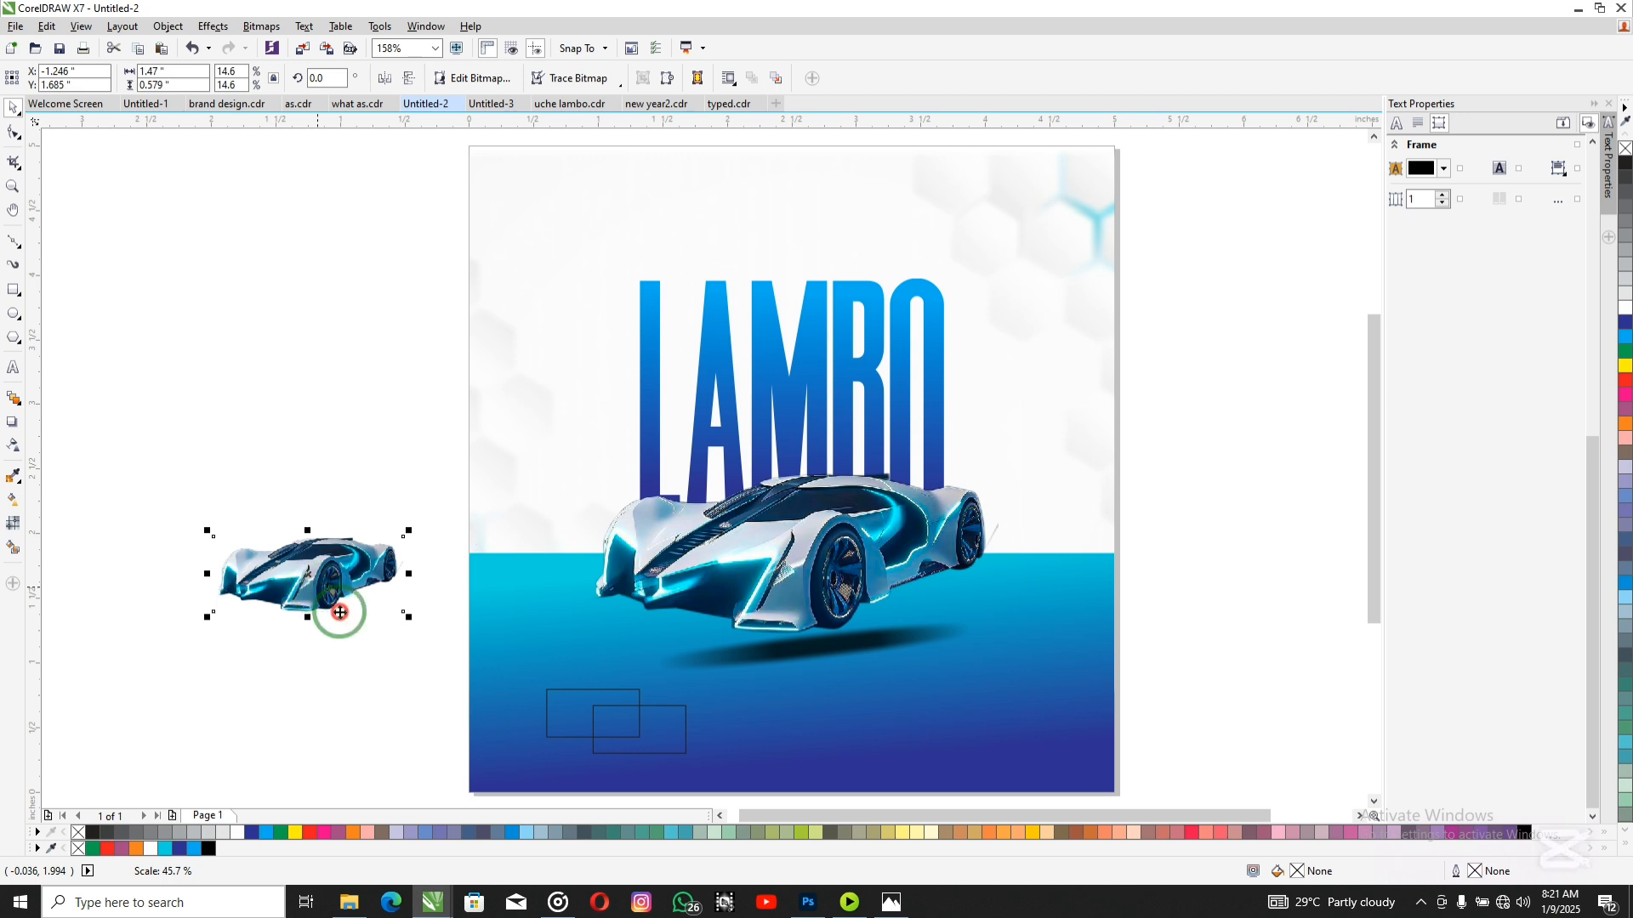
# Step: PowerClip the small car copy into the upper-left frame, scale it to about 1.59 in wide and shift it so the car's front fills the frame
pyautogui.moveTo(339, 613); pyautogui.dragTo(578, 713)
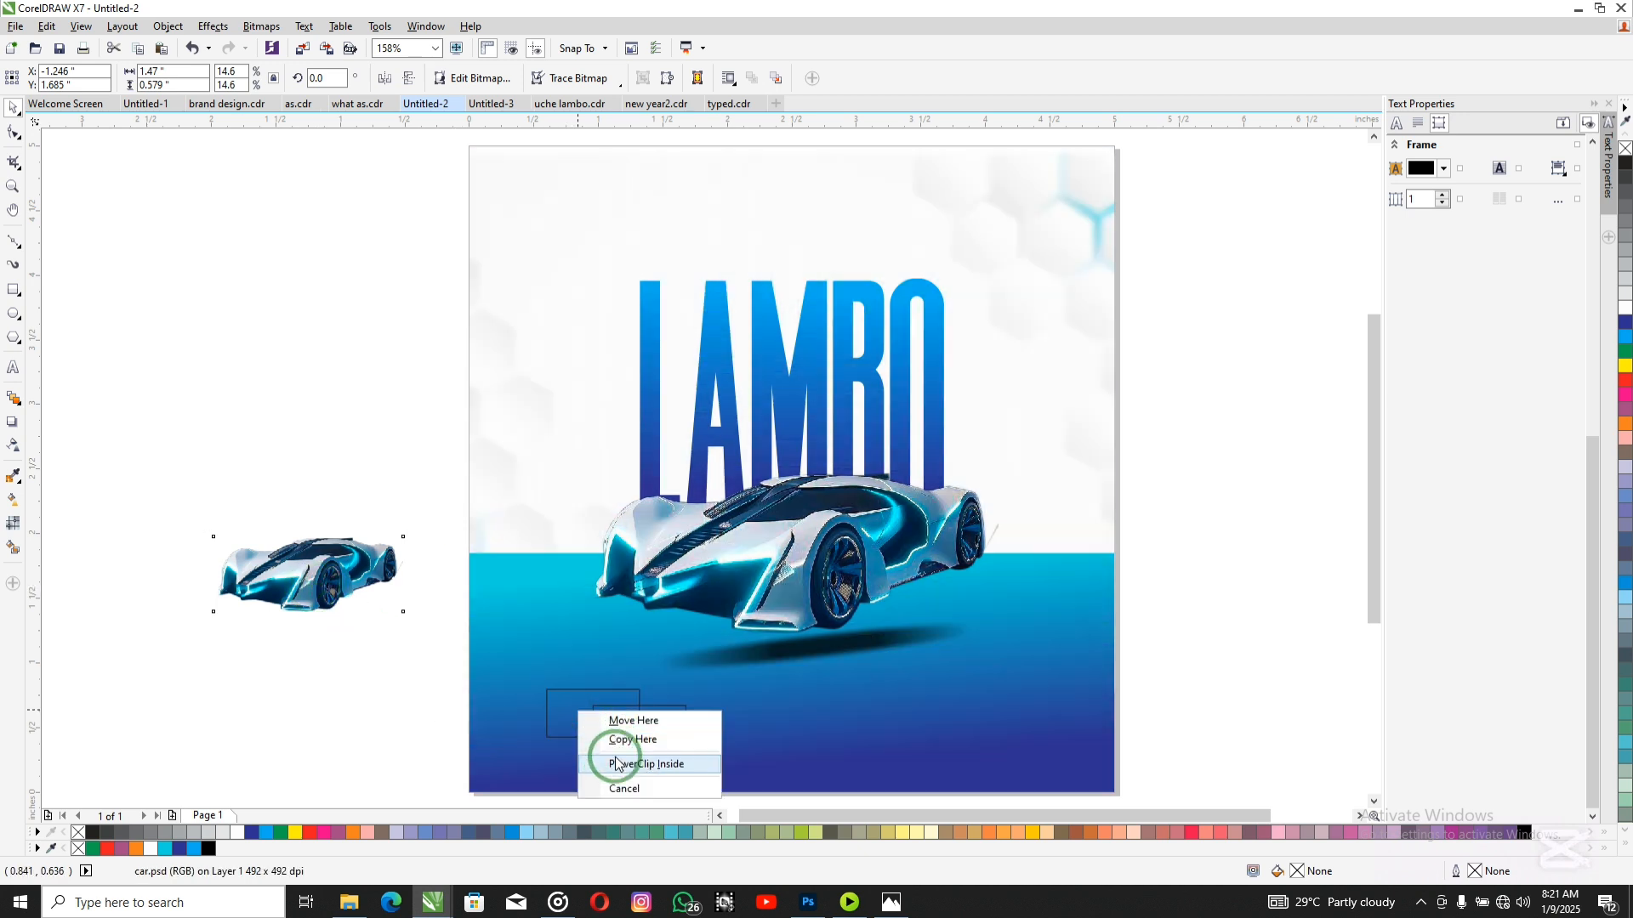
pyautogui.click(616, 764)
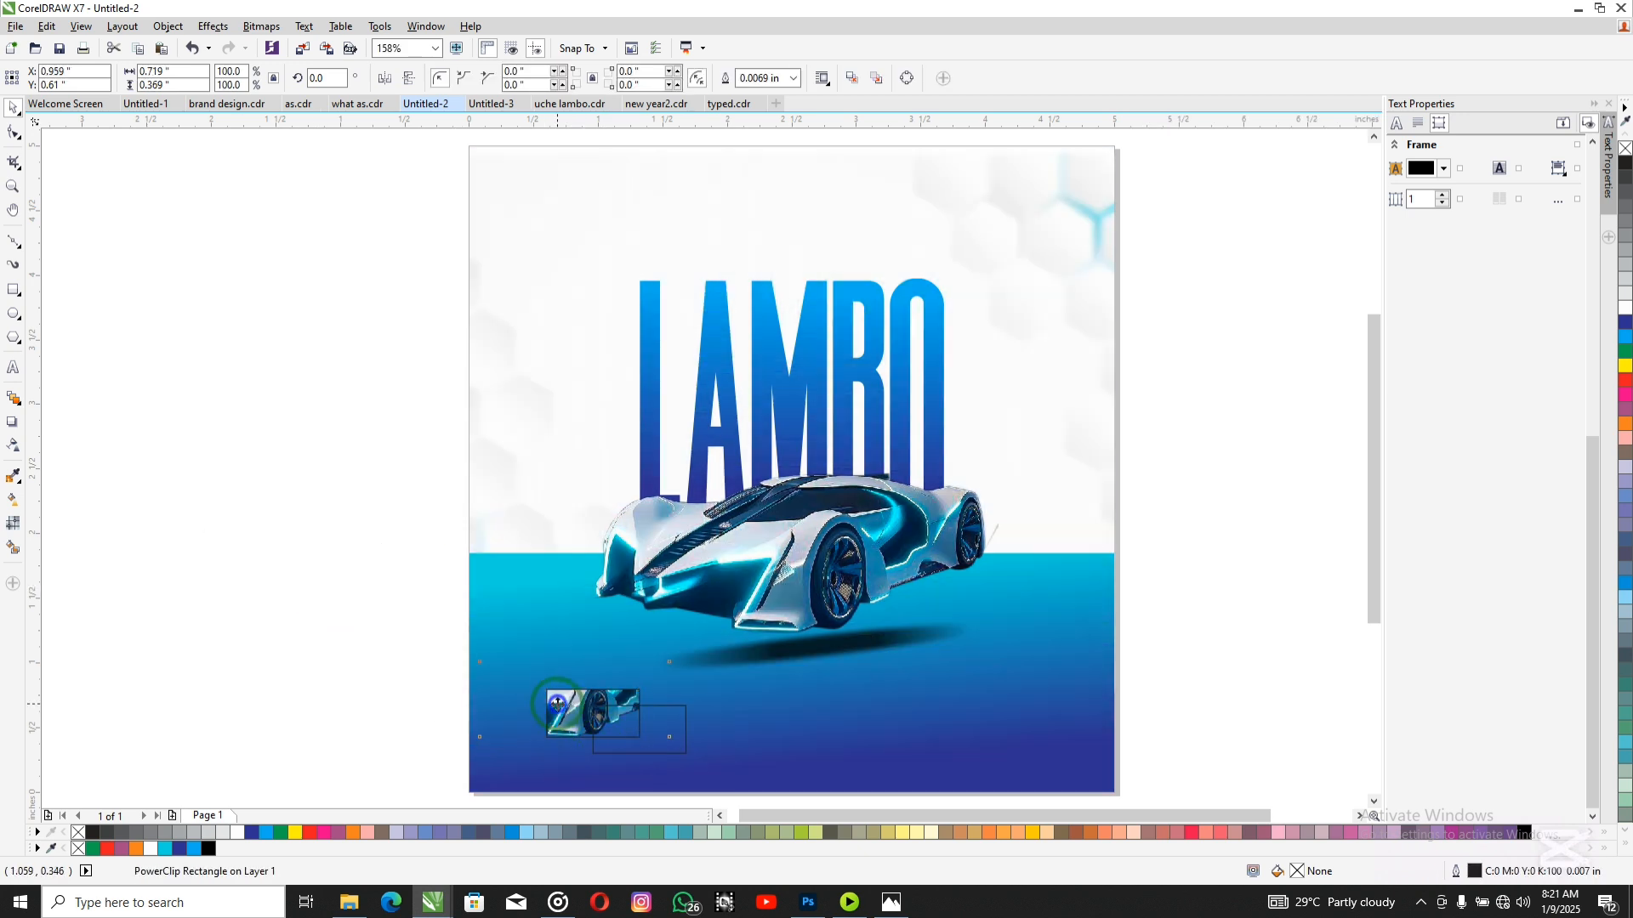
pyautogui.click(557, 703)
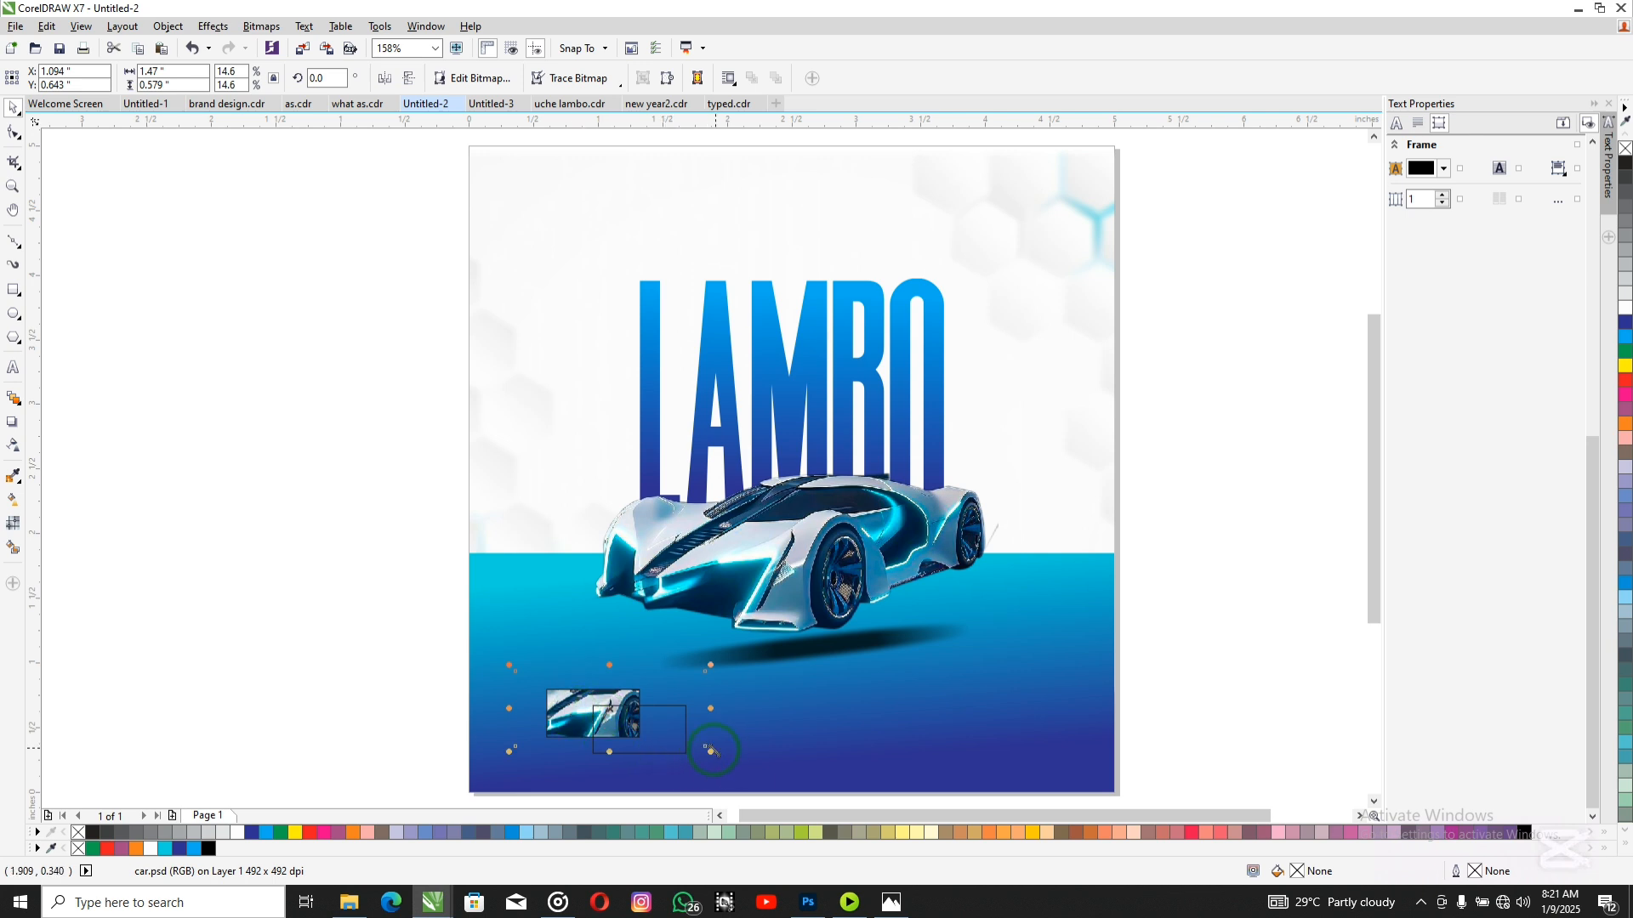
pyautogui.moveTo(707, 753); pyautogui.dragTo(722, 765)
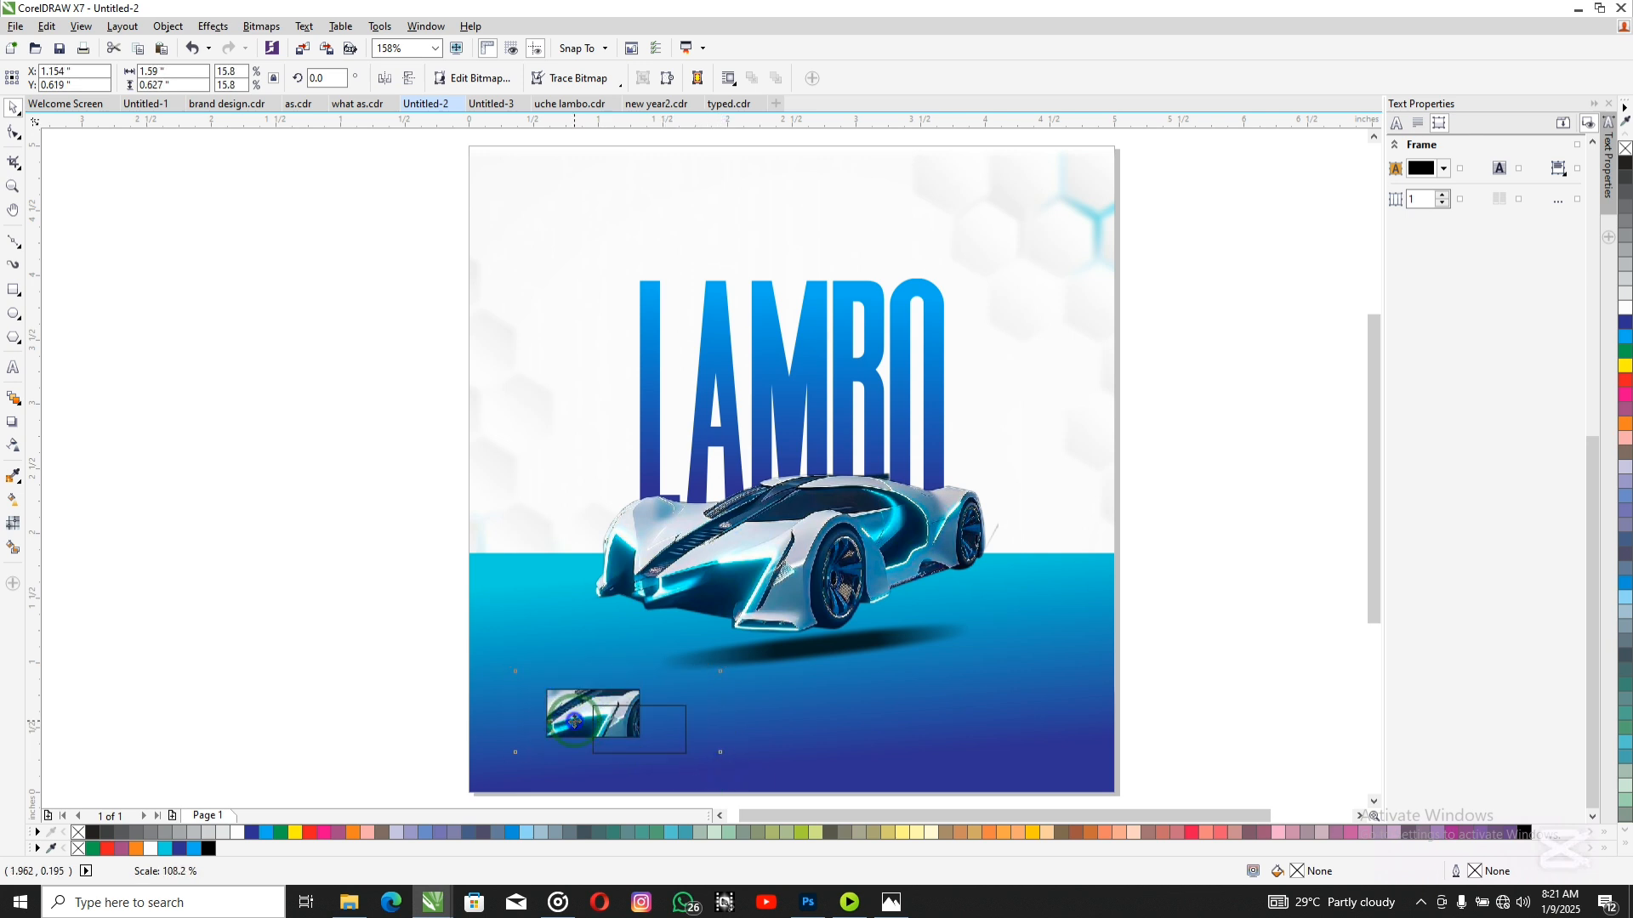
pyautogui.moveTo(573, 722); pyautogui.dragTo(578, 716)
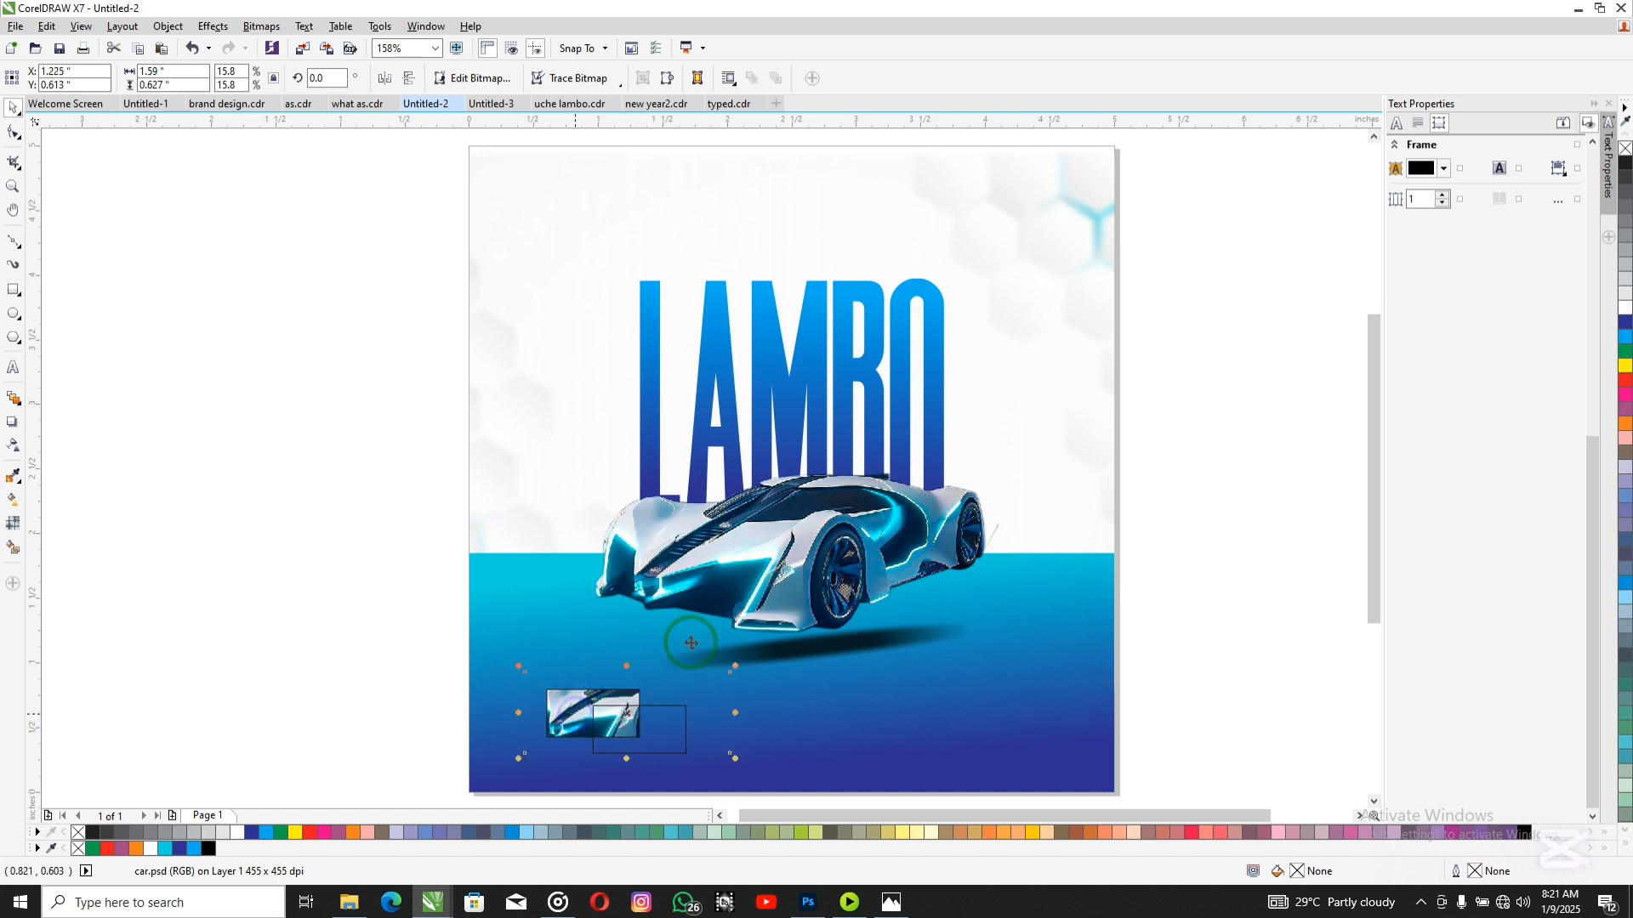
# Step: Duplicate the main car and place the copy to the left, partly off the page
pyautogui.click(725, 565)
pyautogui.moveTo(763, 576); pyautogui.dragTo(369, 473)
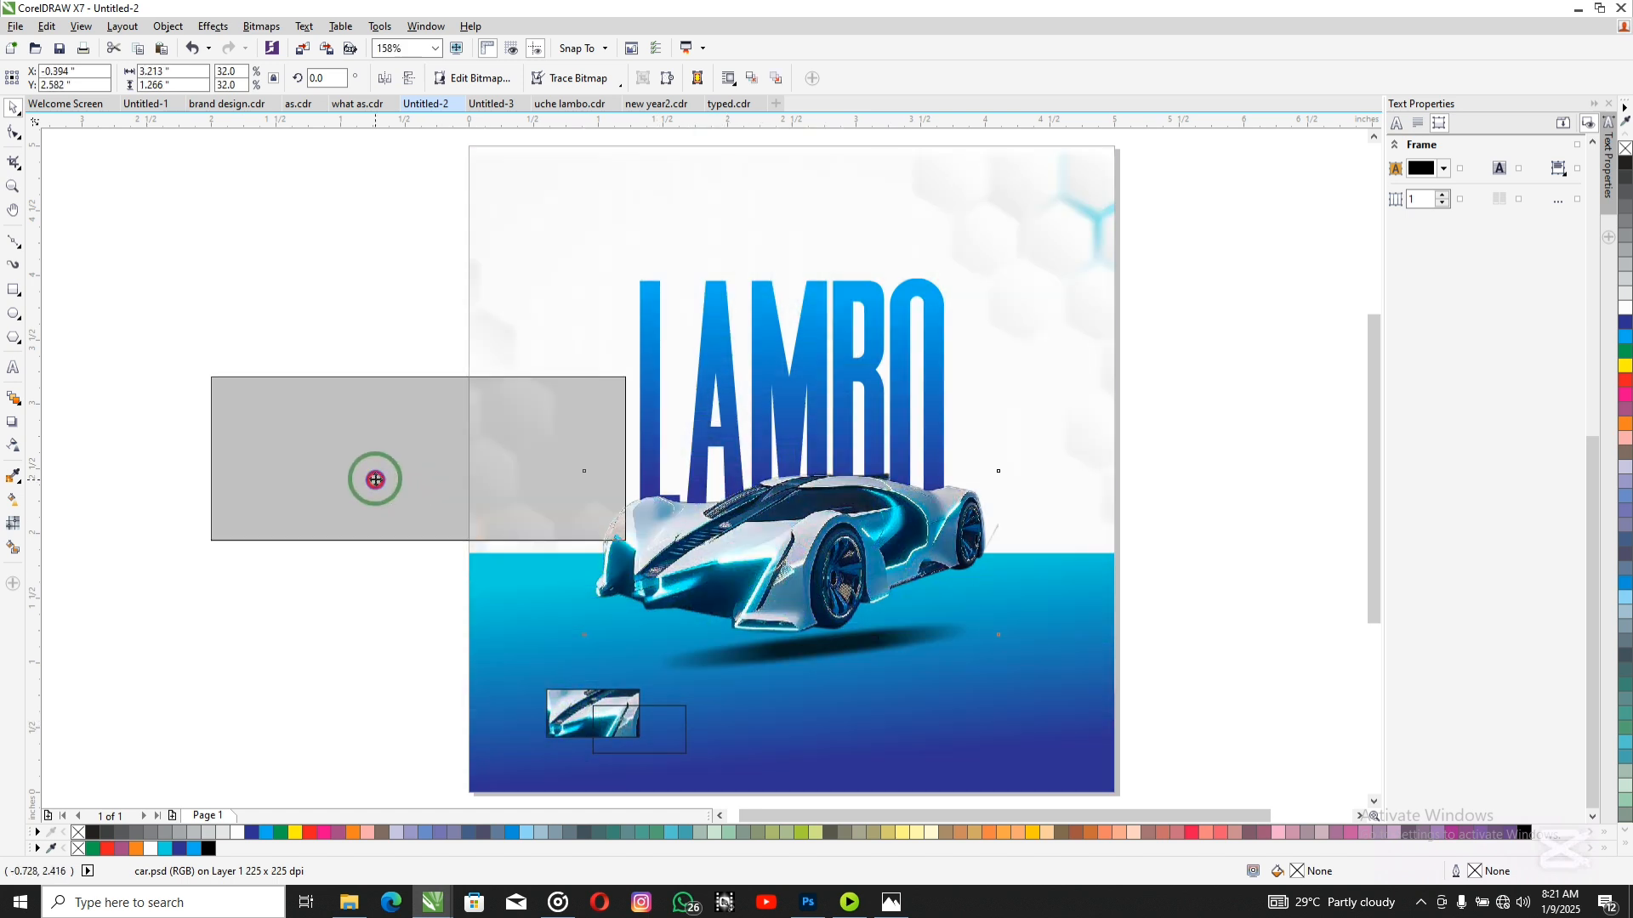
pyautogui.rightClick(370, 476)
pyautogui.click(288, 146)
pyautogui.click(335, 159)
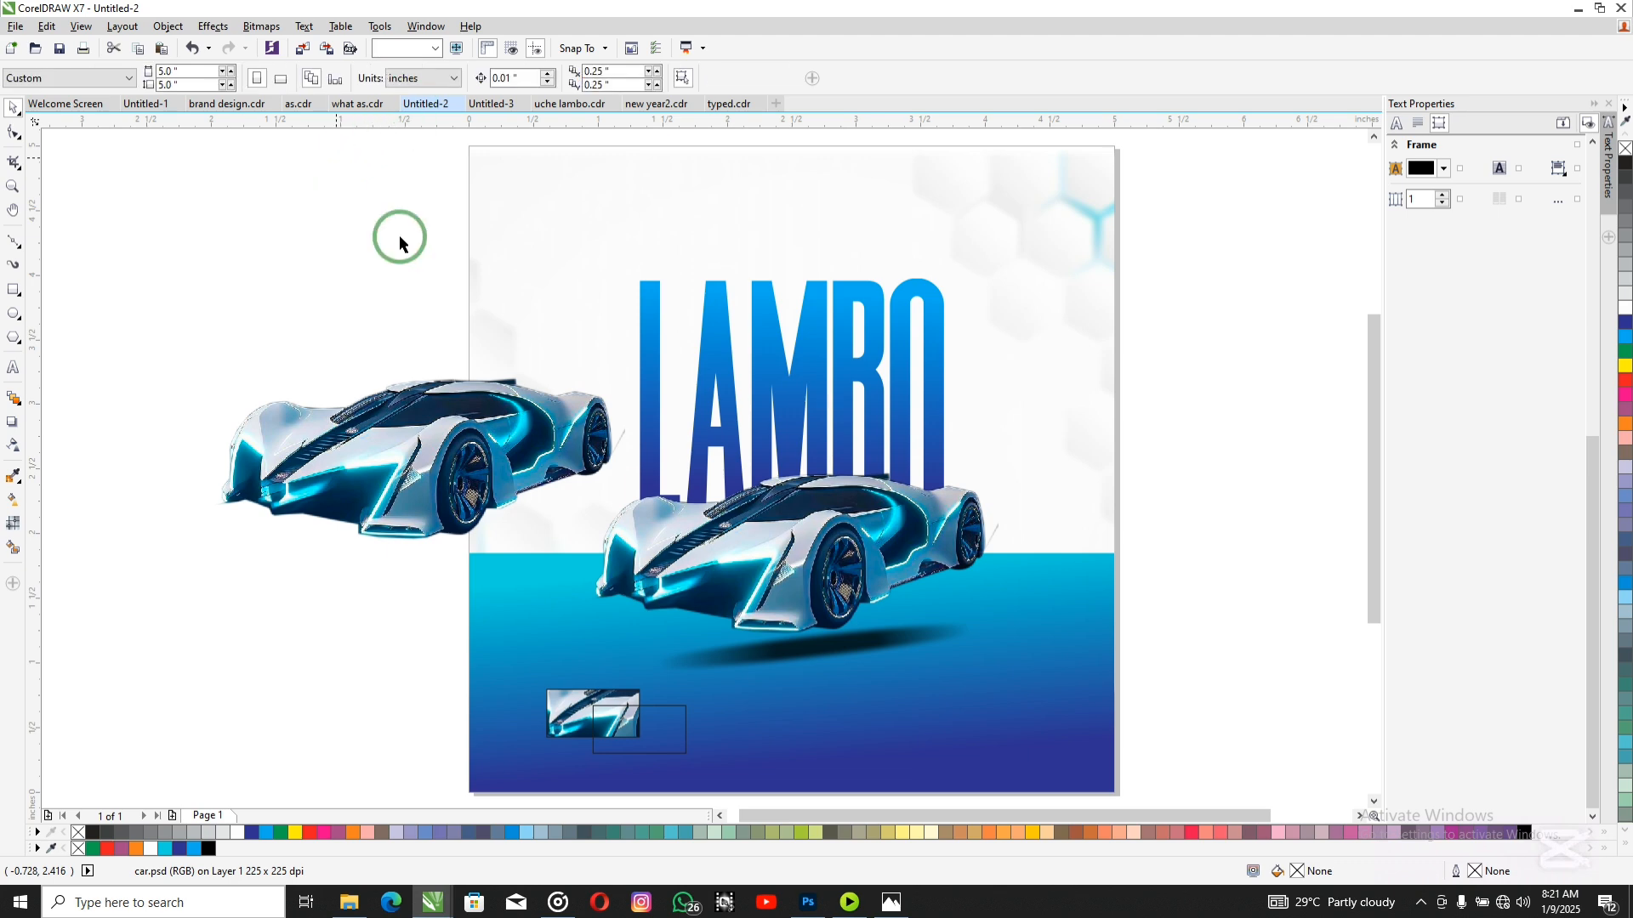
# Step: Mirror the car copy horizontally and scale it down to about 1.52 in wide
pyautogui.click(393, 438)
pyautogui.click(384, 78)
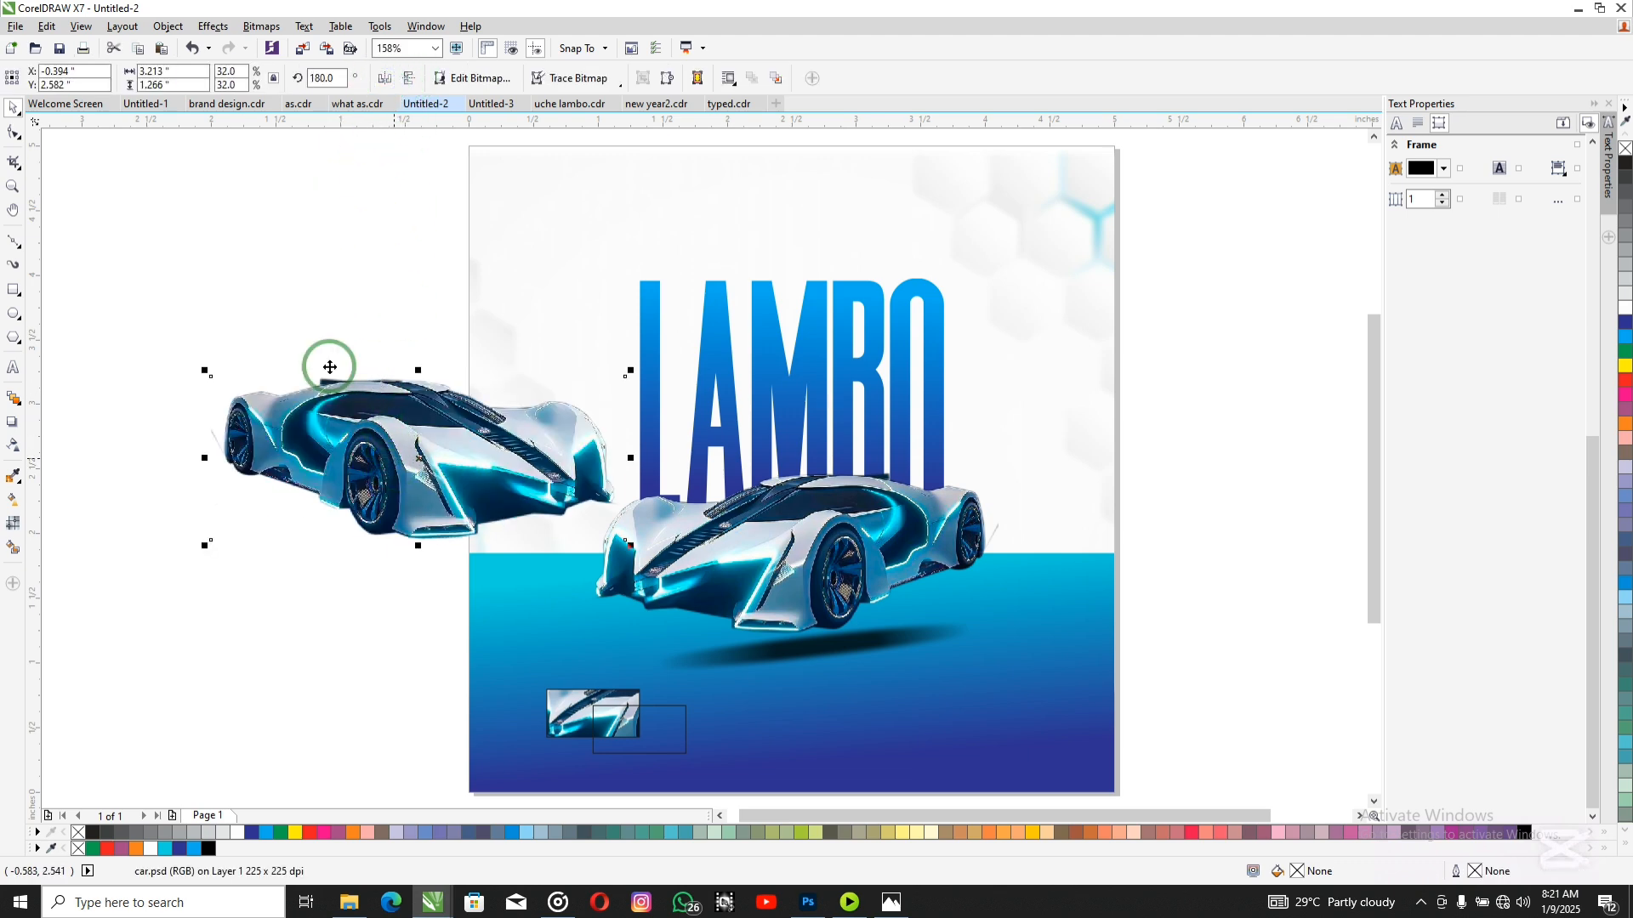
pyautogui.moveTo(203, 370); pyautogui.dragTo(251, 456)
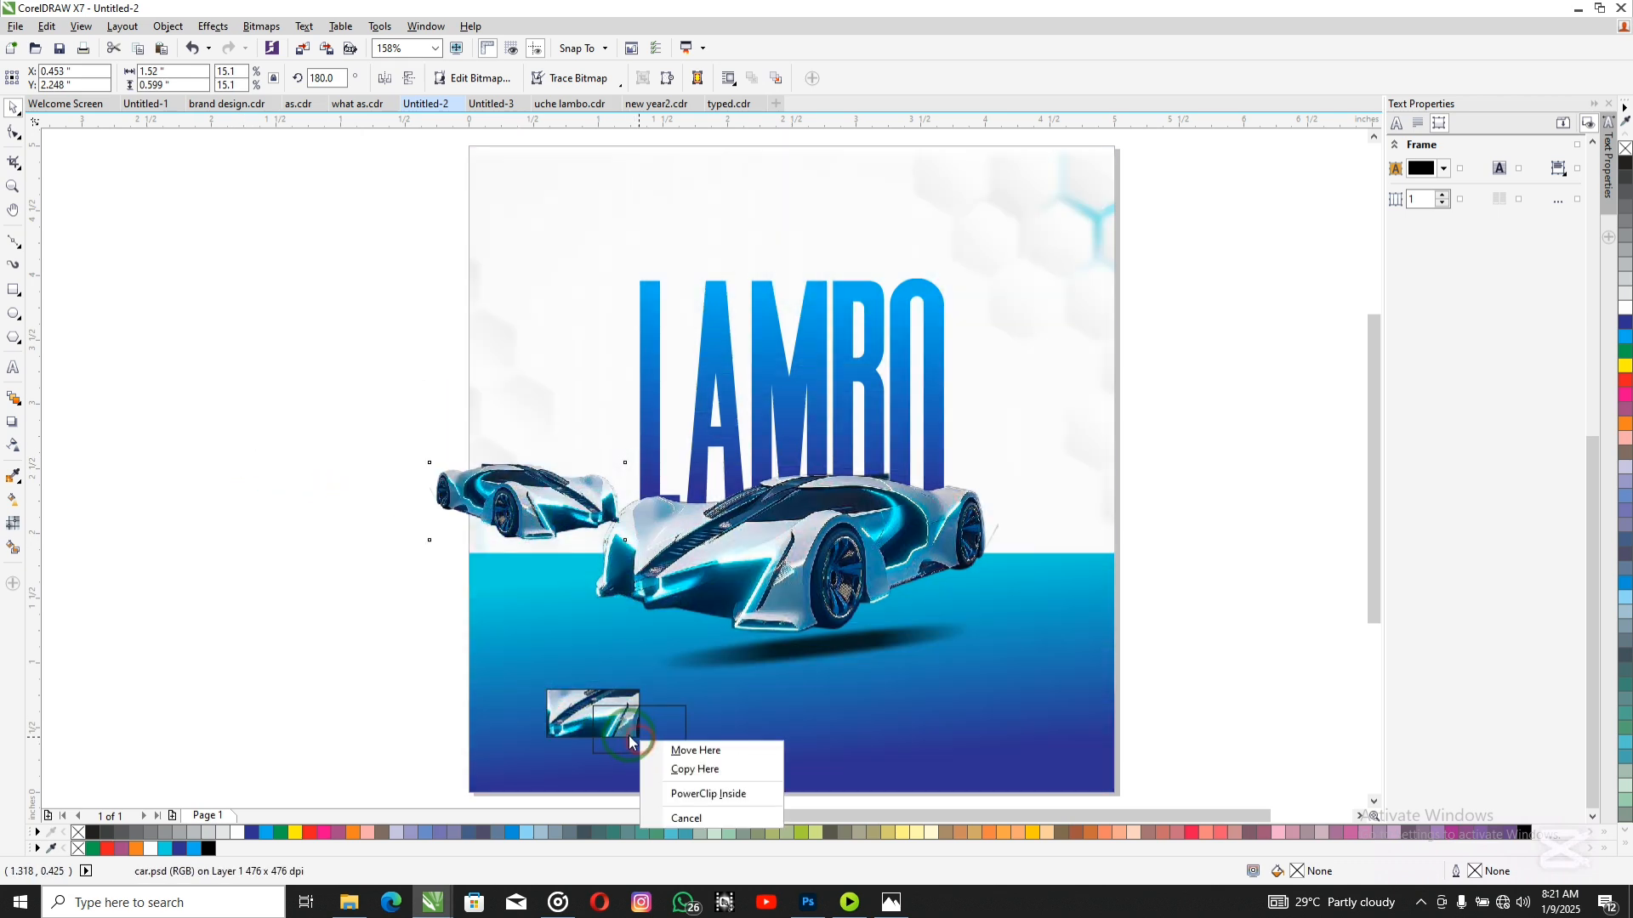
# Step: PowerClip the mirrored car into the lower-right frame and enlarge it inside to about 1.68 in wide
pyautogui.click(680, 791)
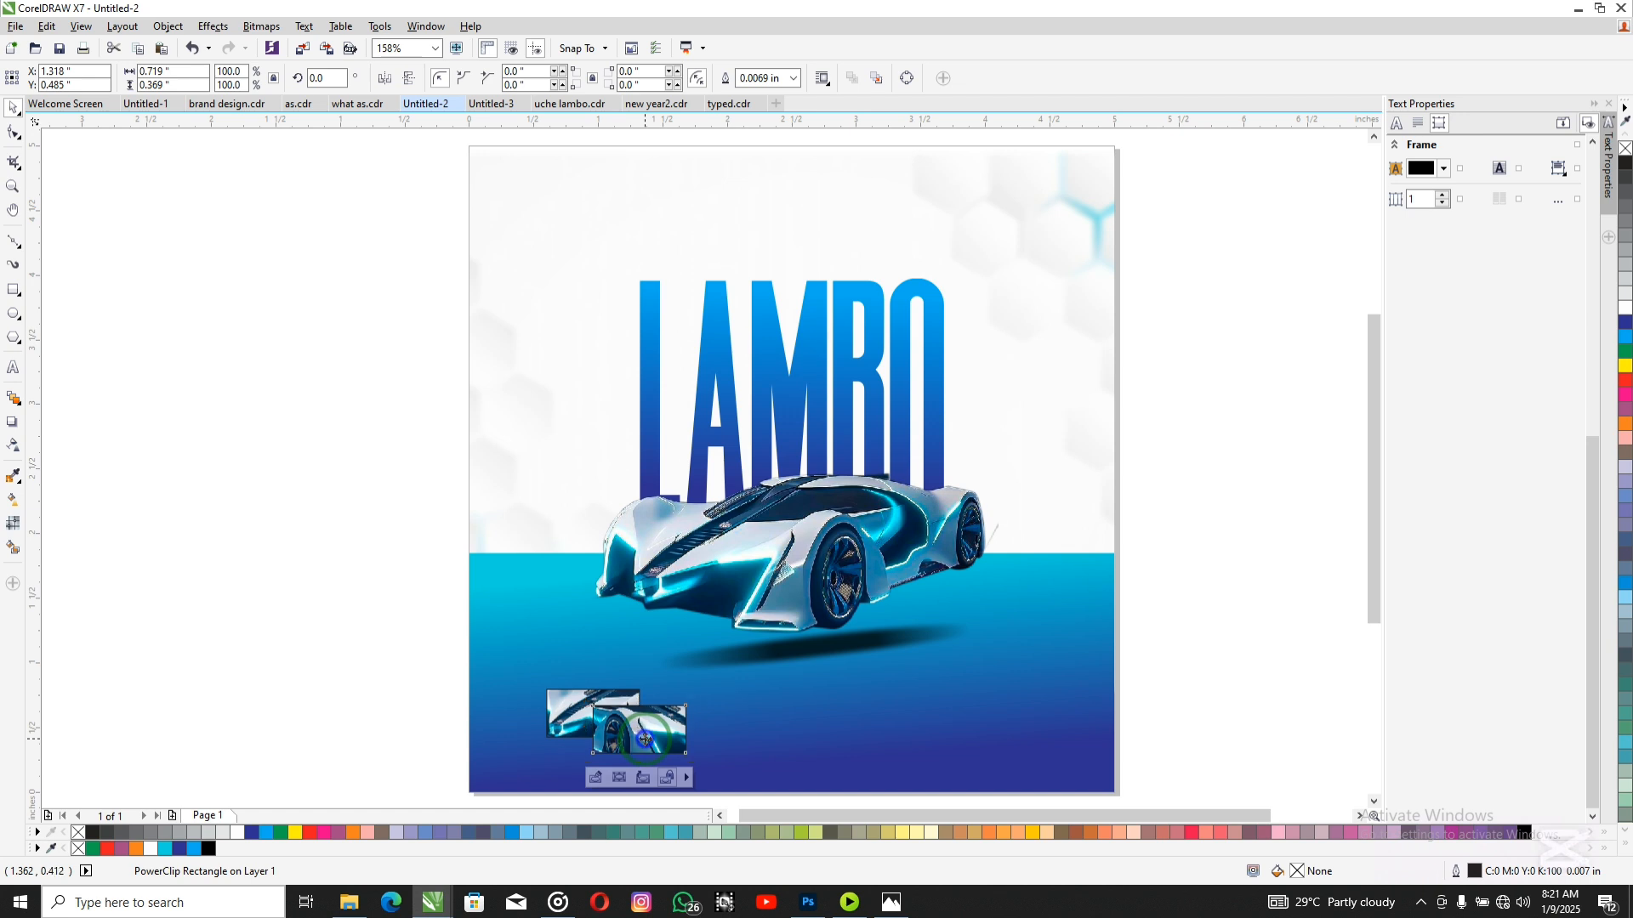
pyautogui.click(619, 777)
pyautogui.moveTo(743, 775); pyautogui.dragTo(755, 787)
pyautogui.moveTo(652, 732); pyautogui.dragTo(647, 732)
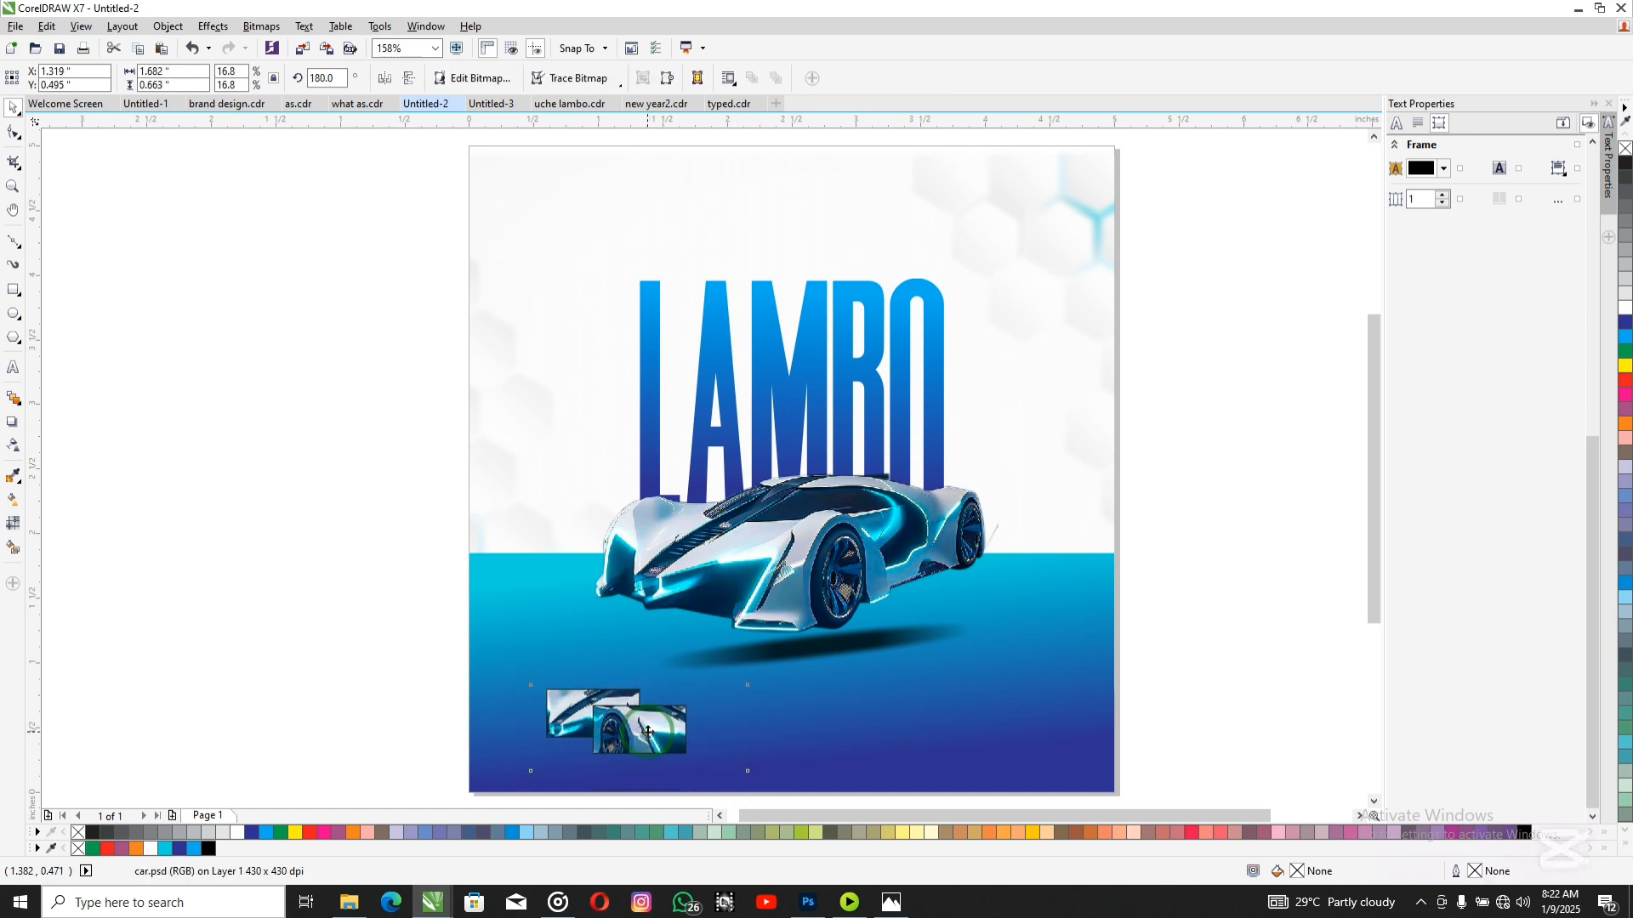
# Step: Shift the mirrored car slightly down and left inside the lower-right frame and deselect it
pyautogui.keyDown('alt'); pyautogui.click(643, 733); pyautogui.keyUp('alt')
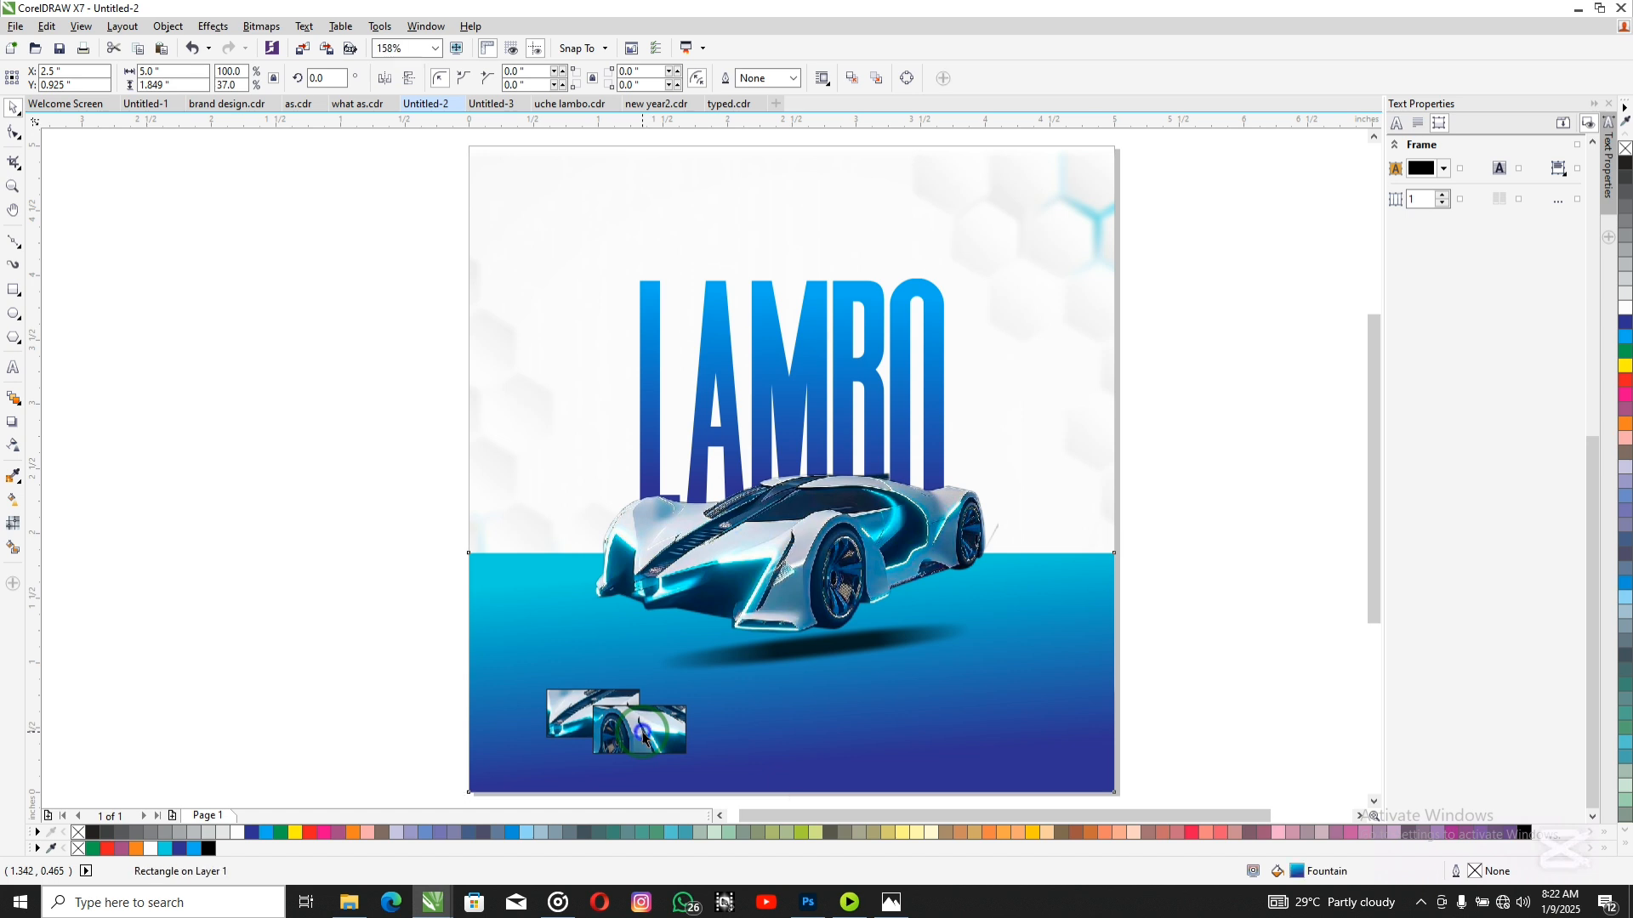
pyautogui.click(333, 677)
pyautogui.click(627, 736)
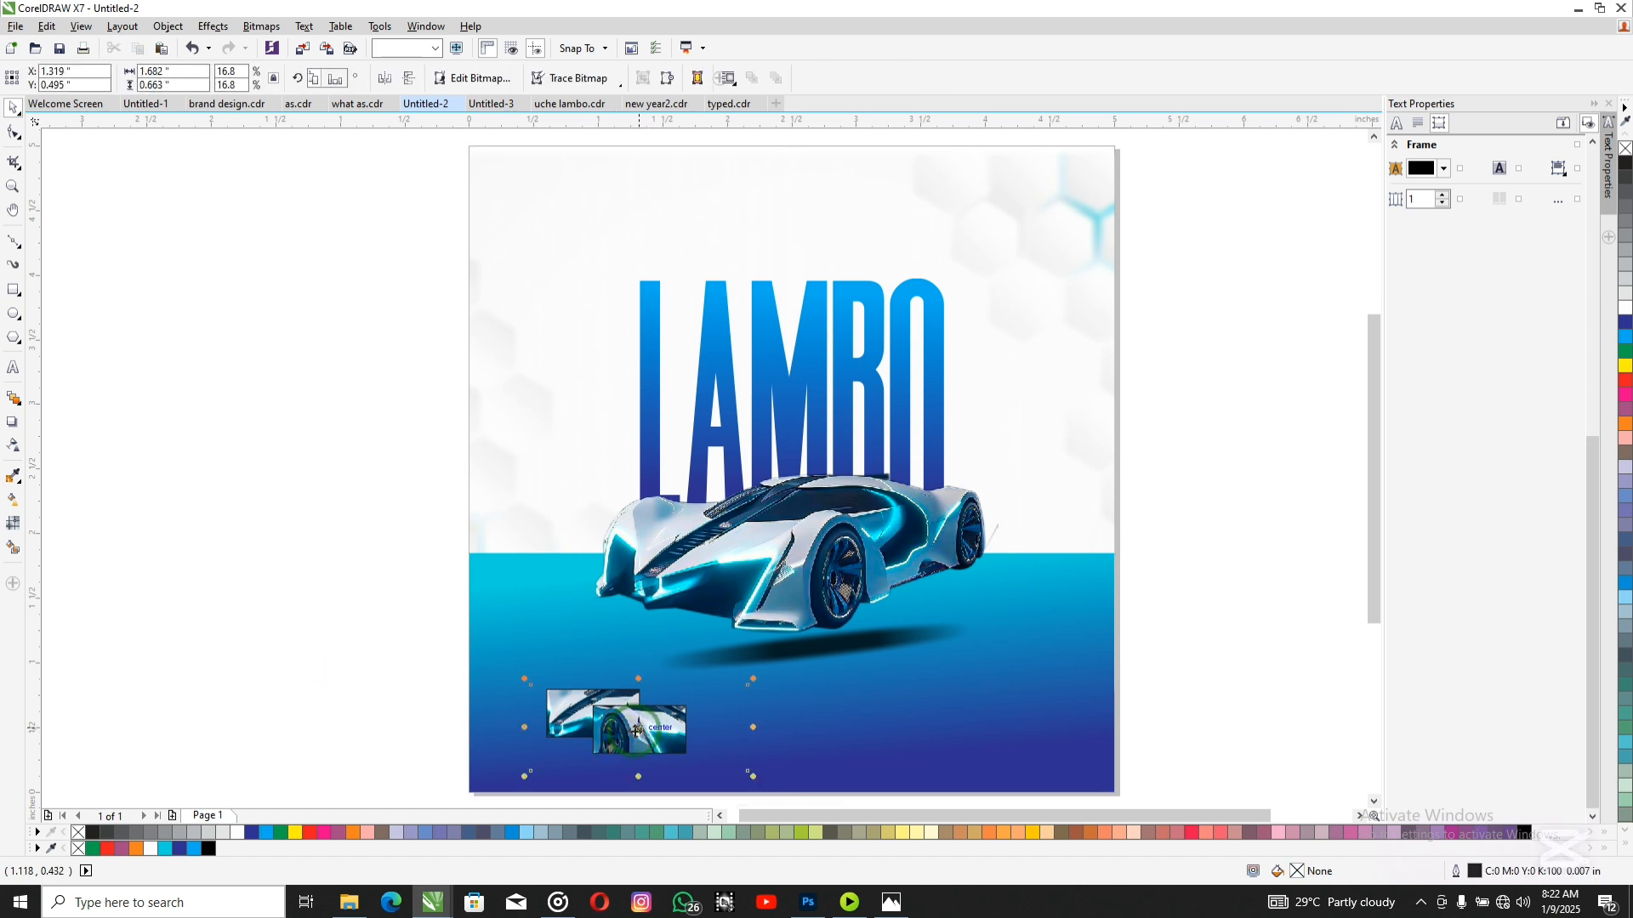
pyautogui.moveTo(640, 731); pyautogui.dragTo(631, 741)
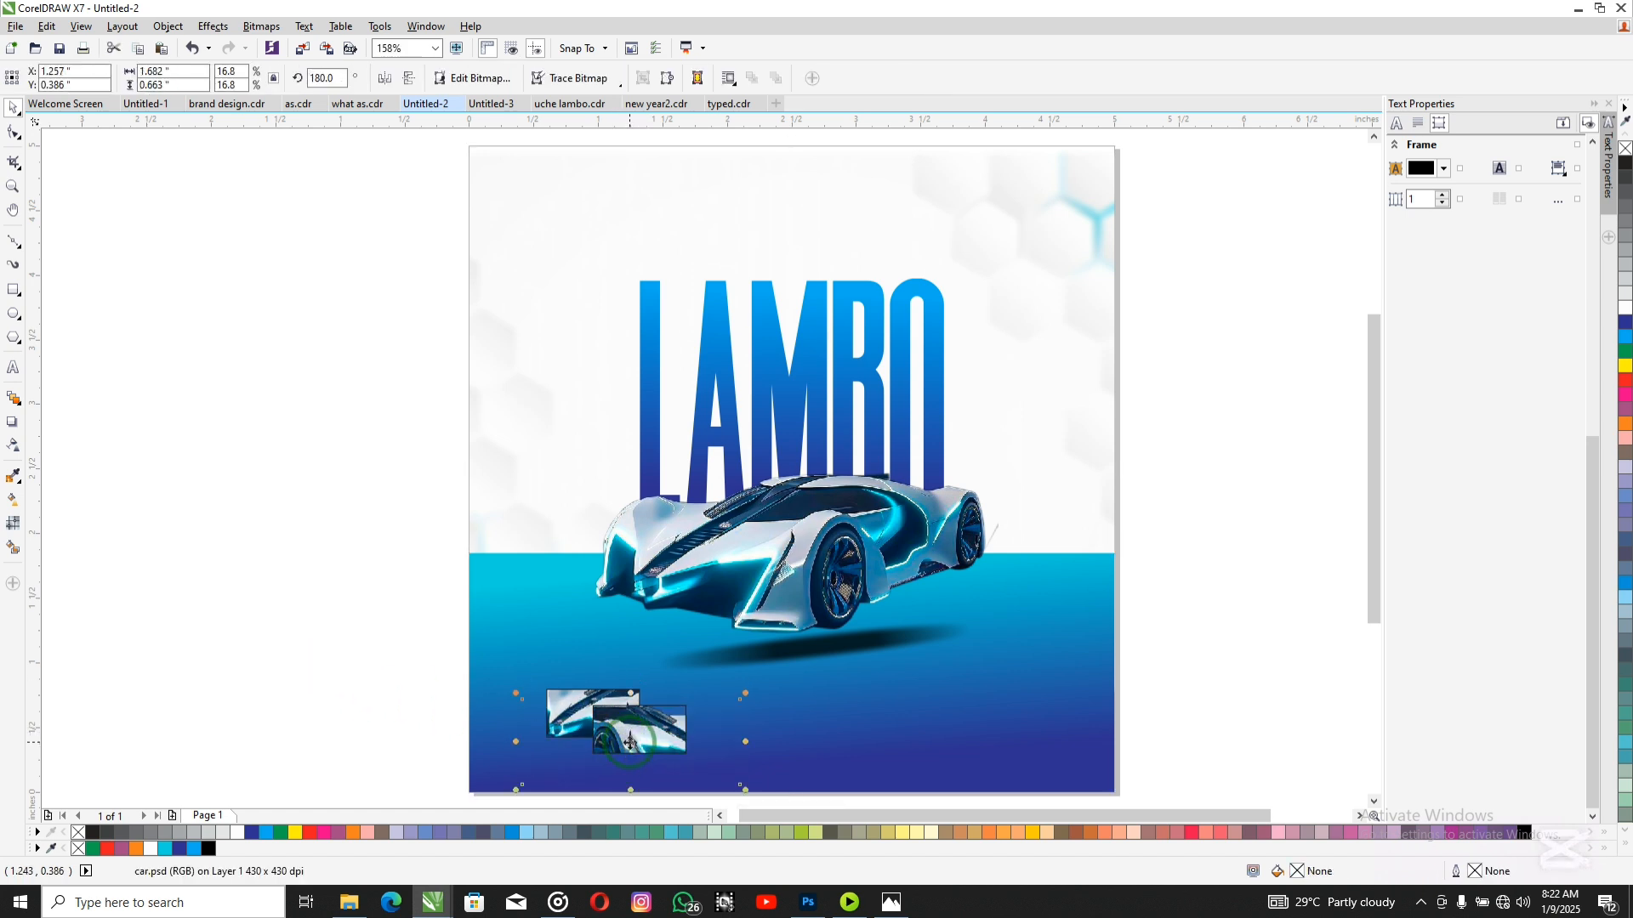
pyautogui.click(426, 678)
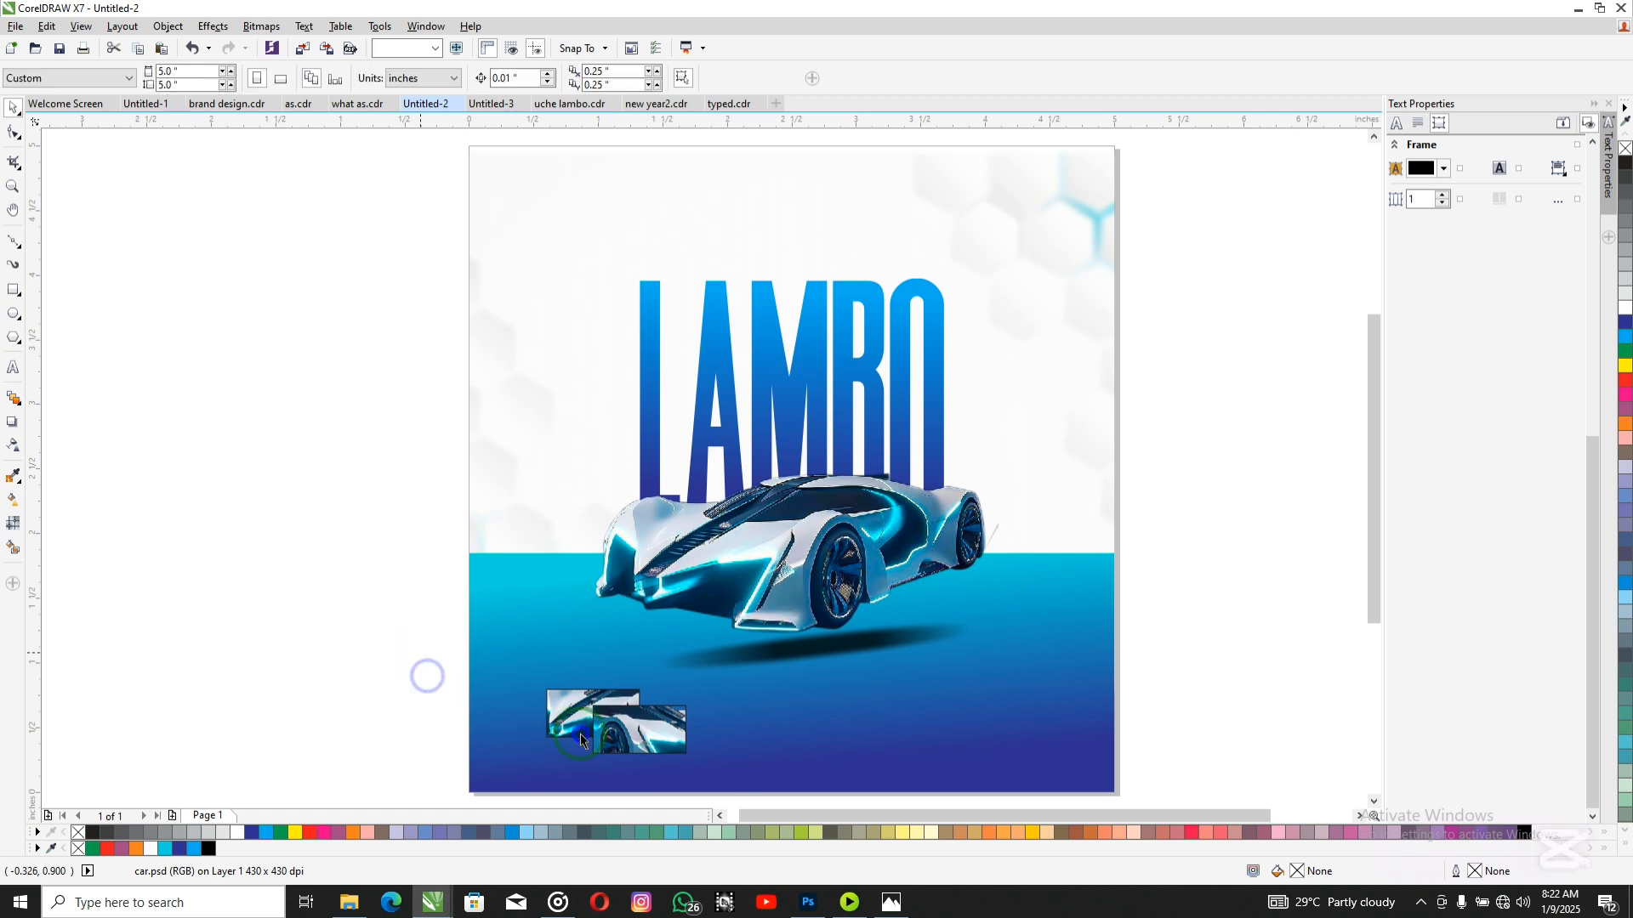
# Step: Give both framed car pictures a 0.015625 in outline placed behind the fill and scaled with the object
pyautogui.moveTo(580, 734); pyautogui.dragTo(772, 773)
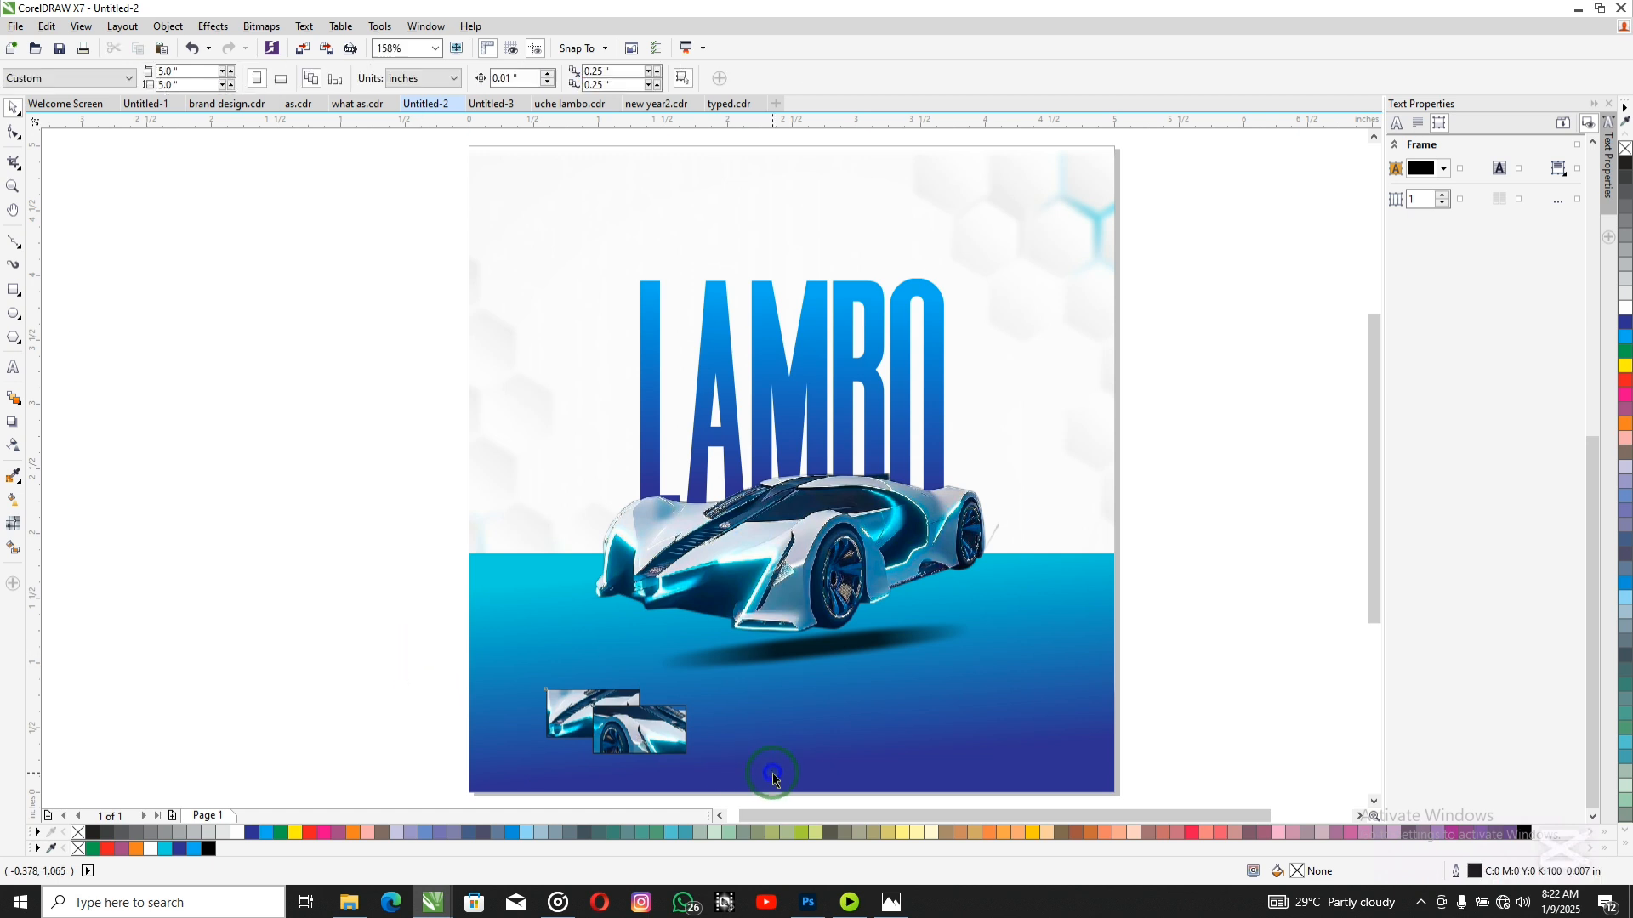
pyautogui.doubleClick(1455, 880)
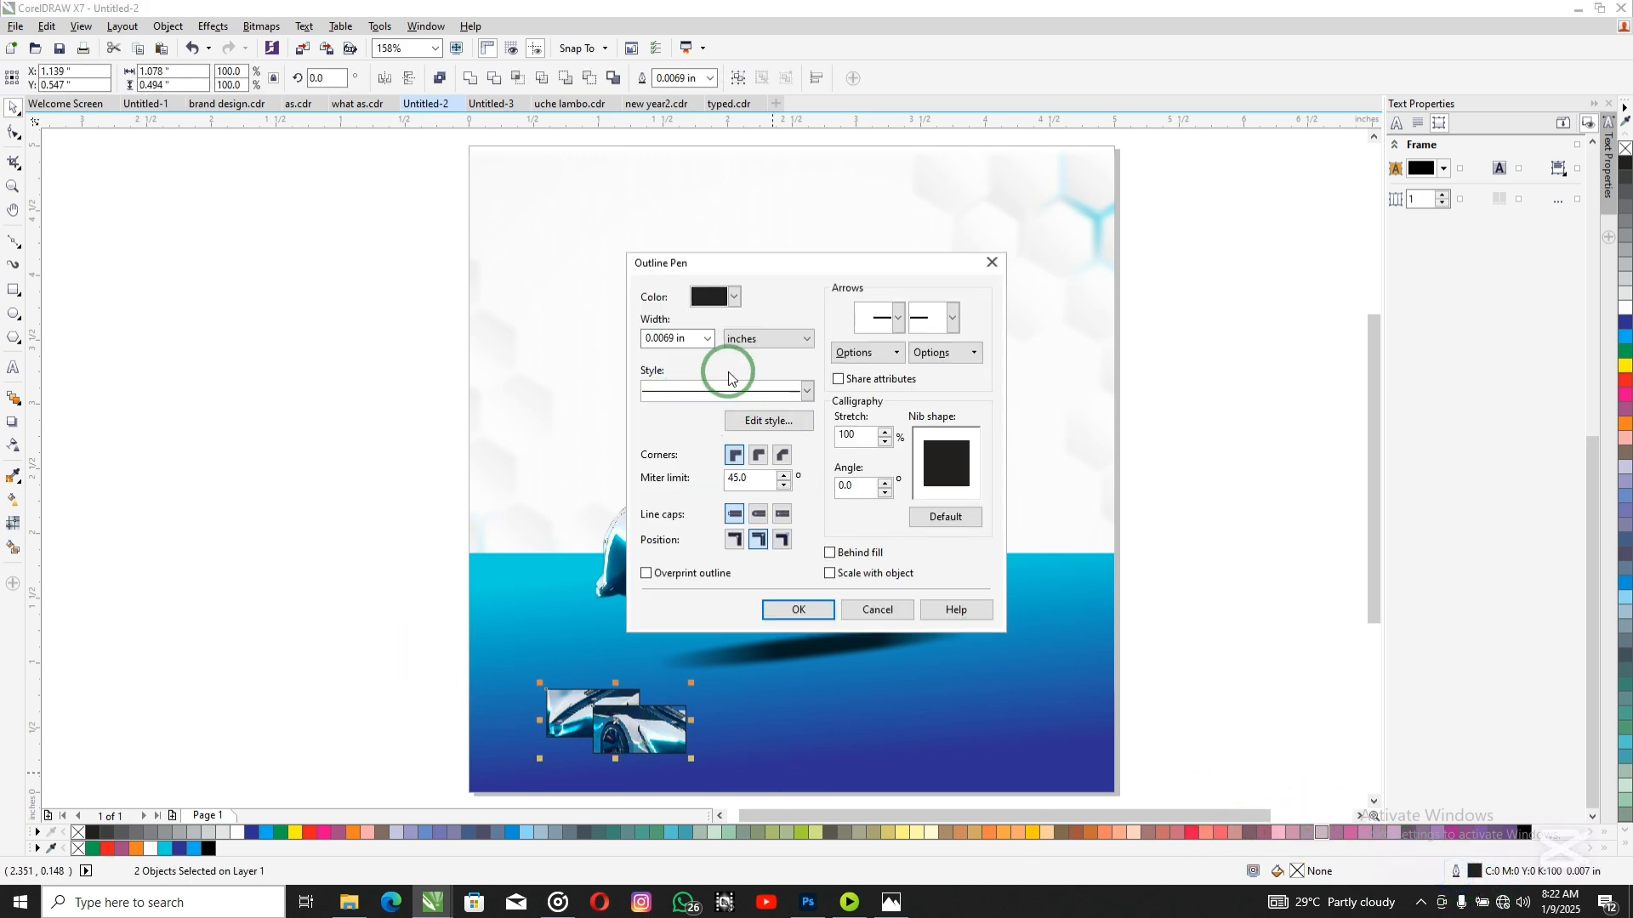
pyautogui.click(709, 339)
pyautogui.click(685, 463)
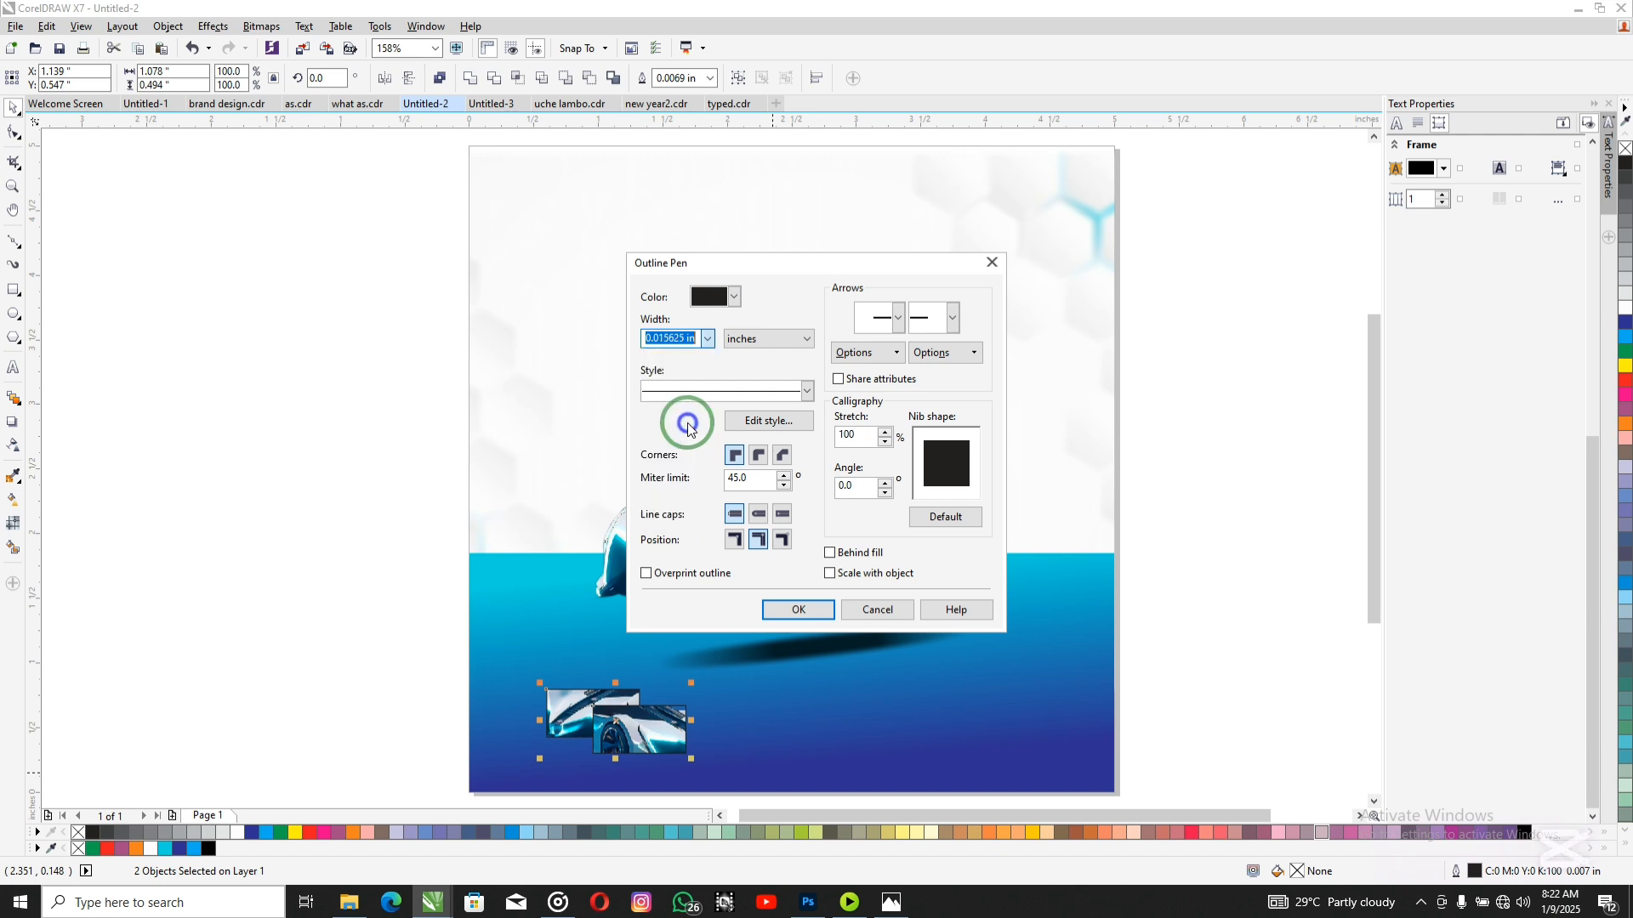
pyautogui.click(829, 553)
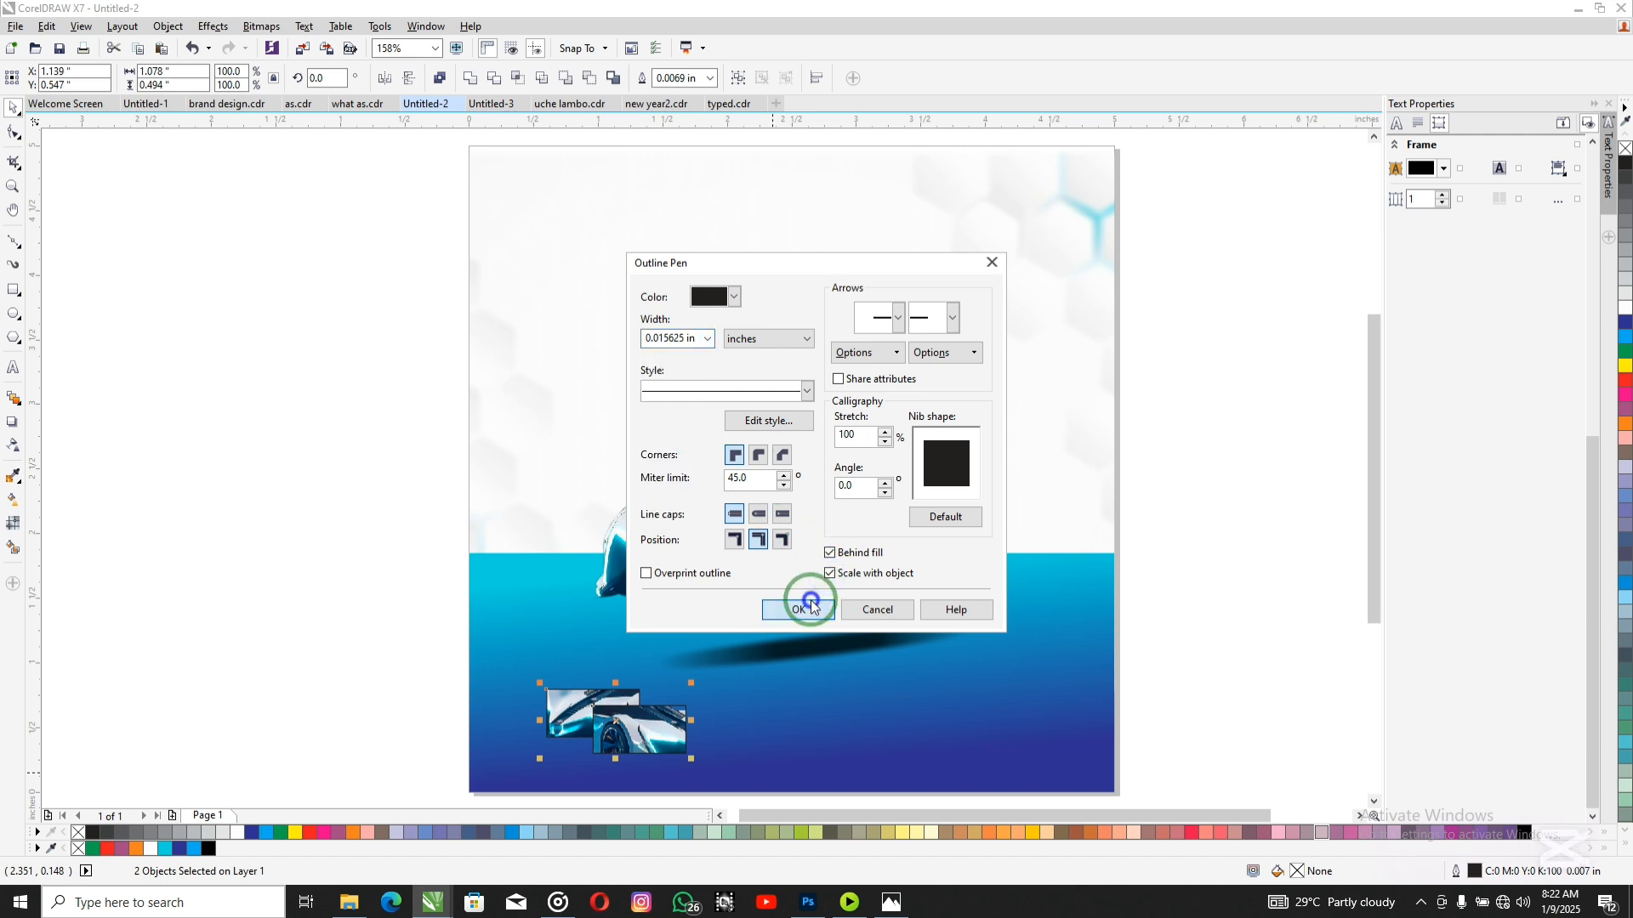
pyautogui.click(808, 609)
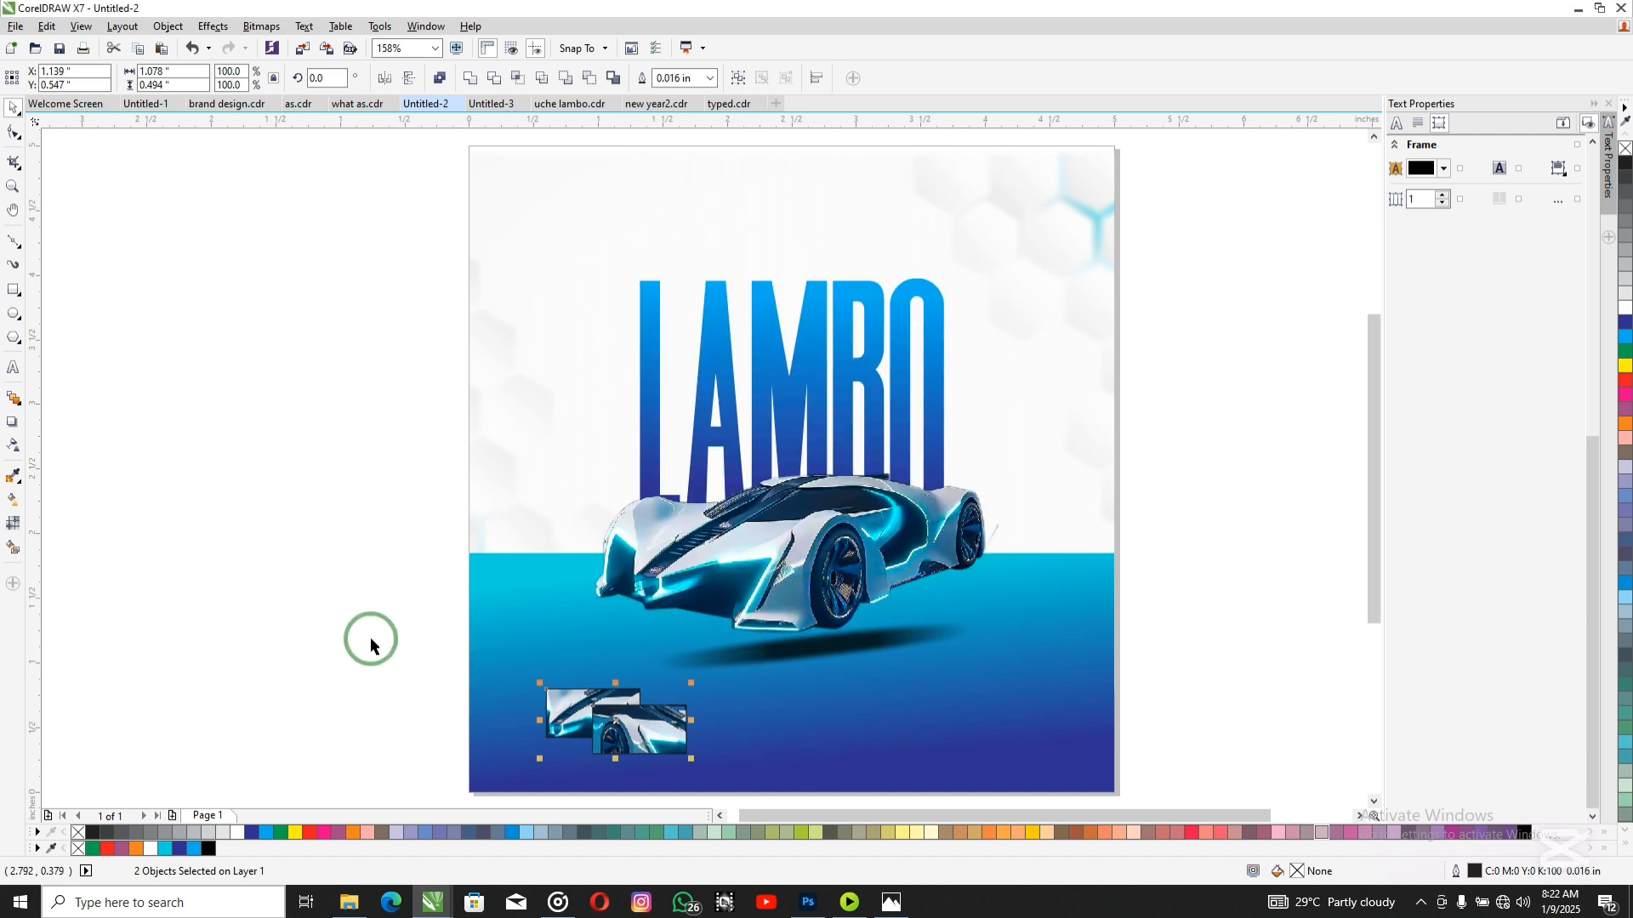
pyautogui.click(355, 587)
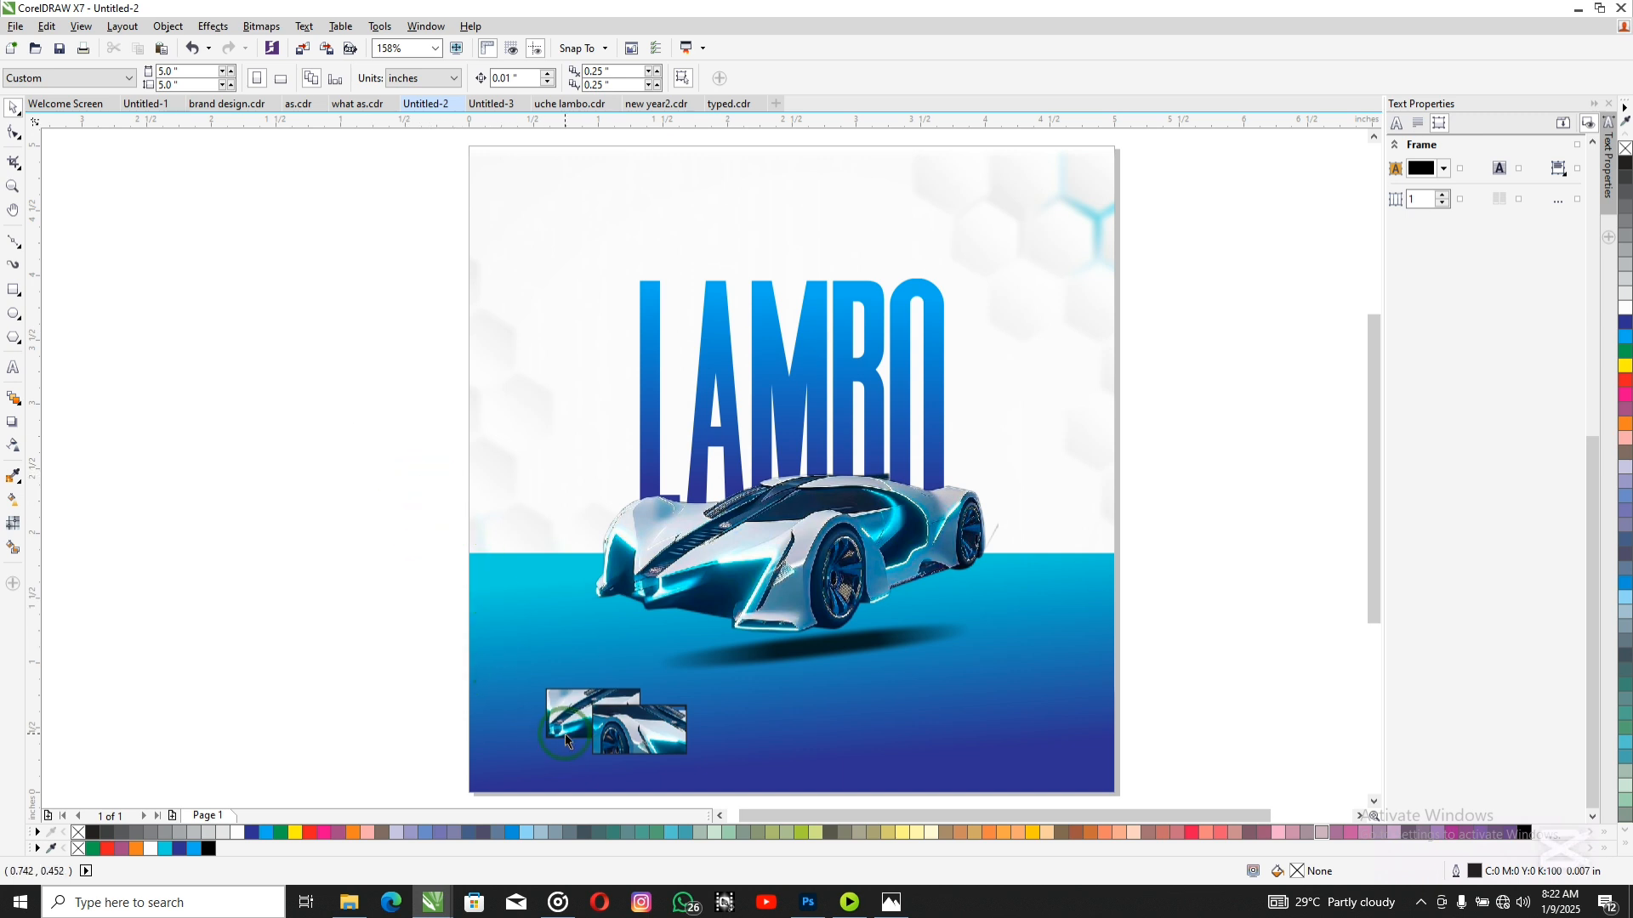
# Step: Import the red icon image, scale it down to about 5.33 in wide and center it on the page
pyautogui.hotkey('ctrl', 'i')
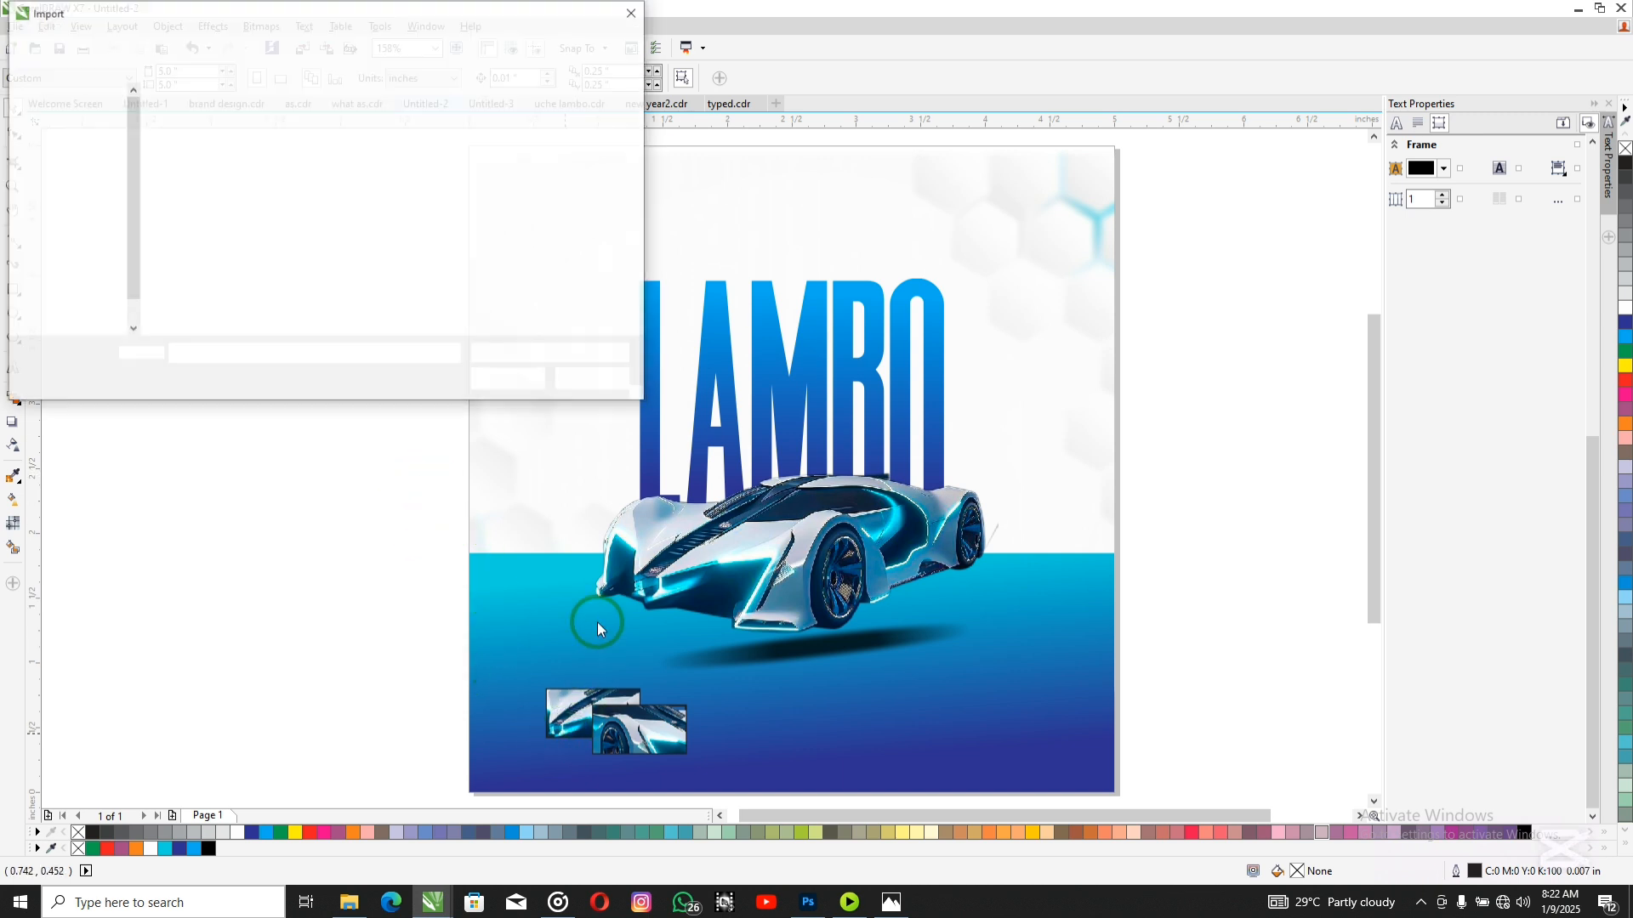
pyautogui.click(473, 158)
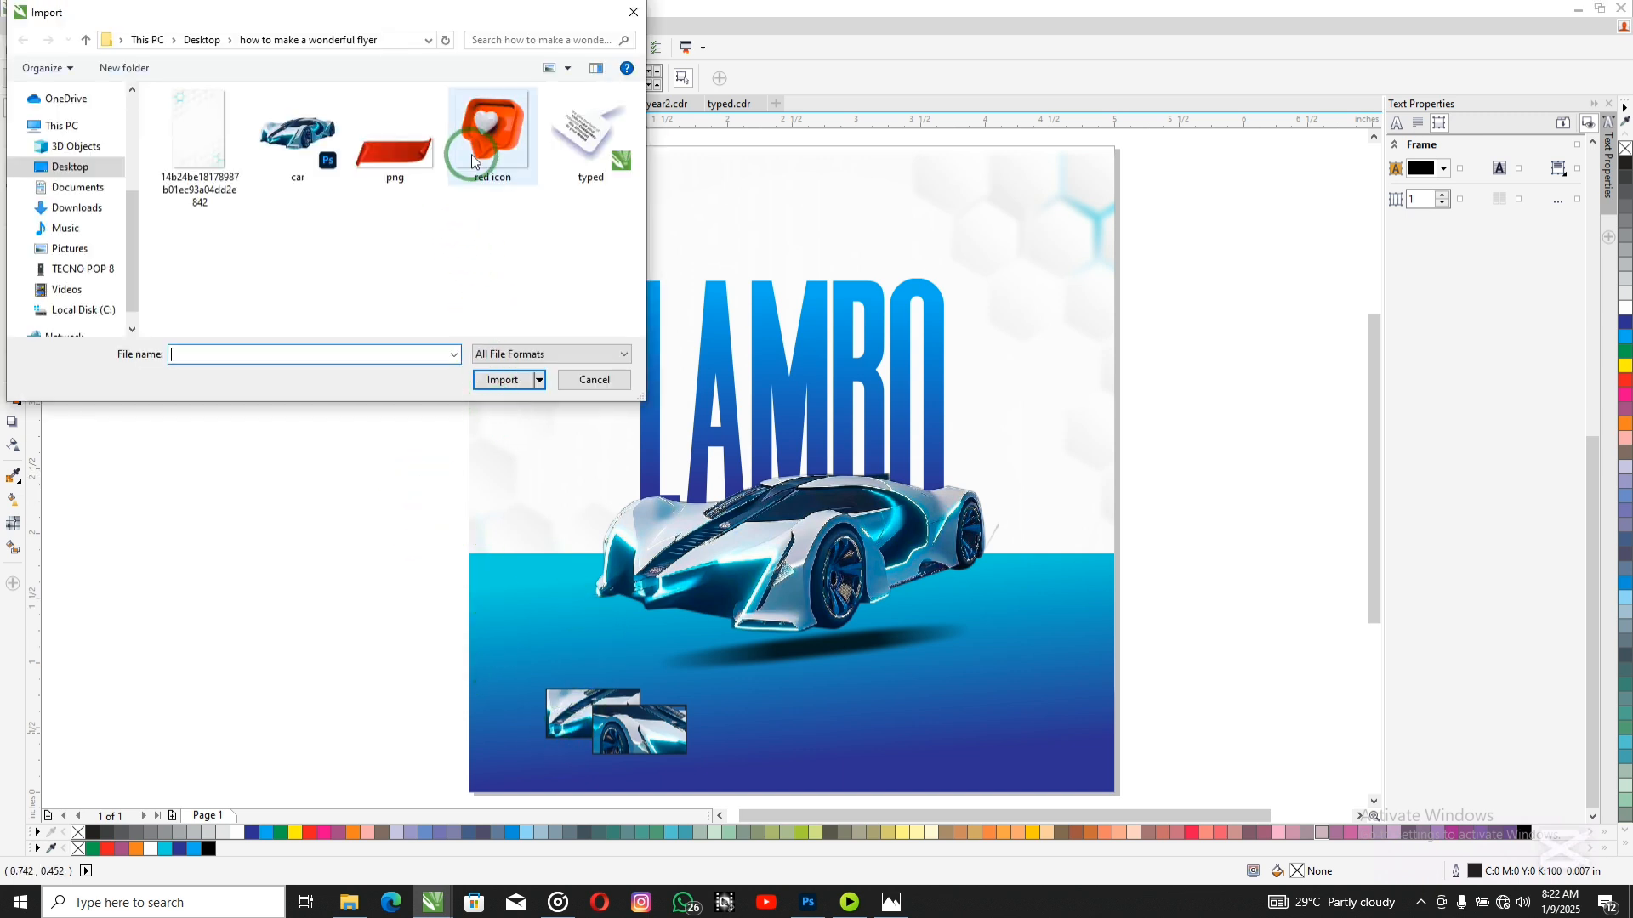
pyautogui.click(500, 381)
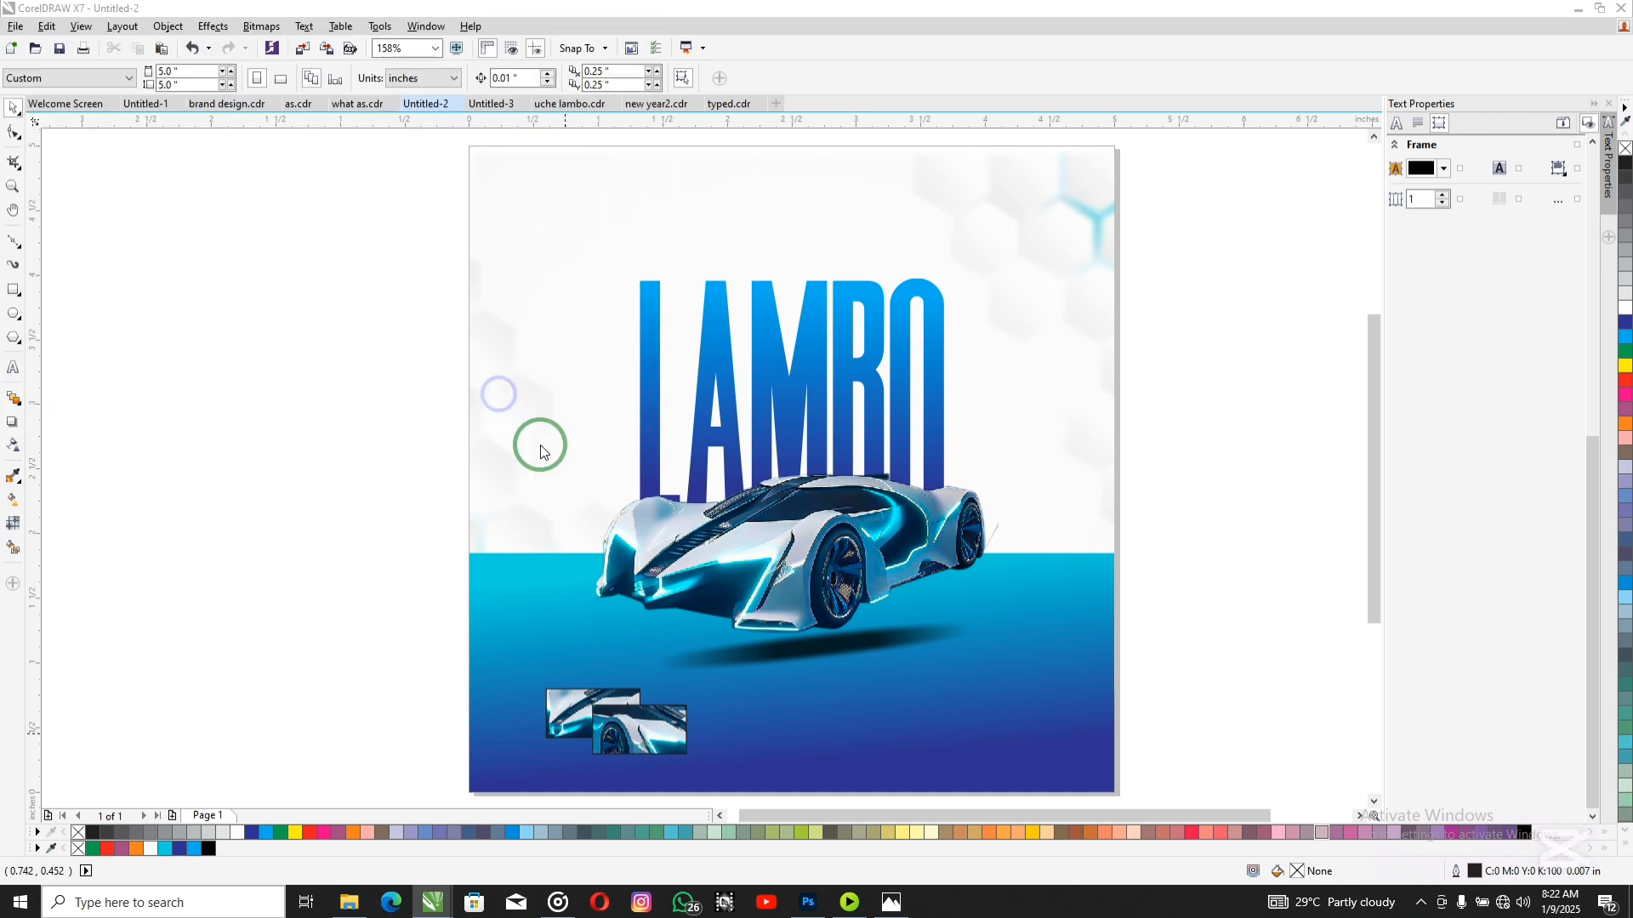
pyautogui.click(884, 304)
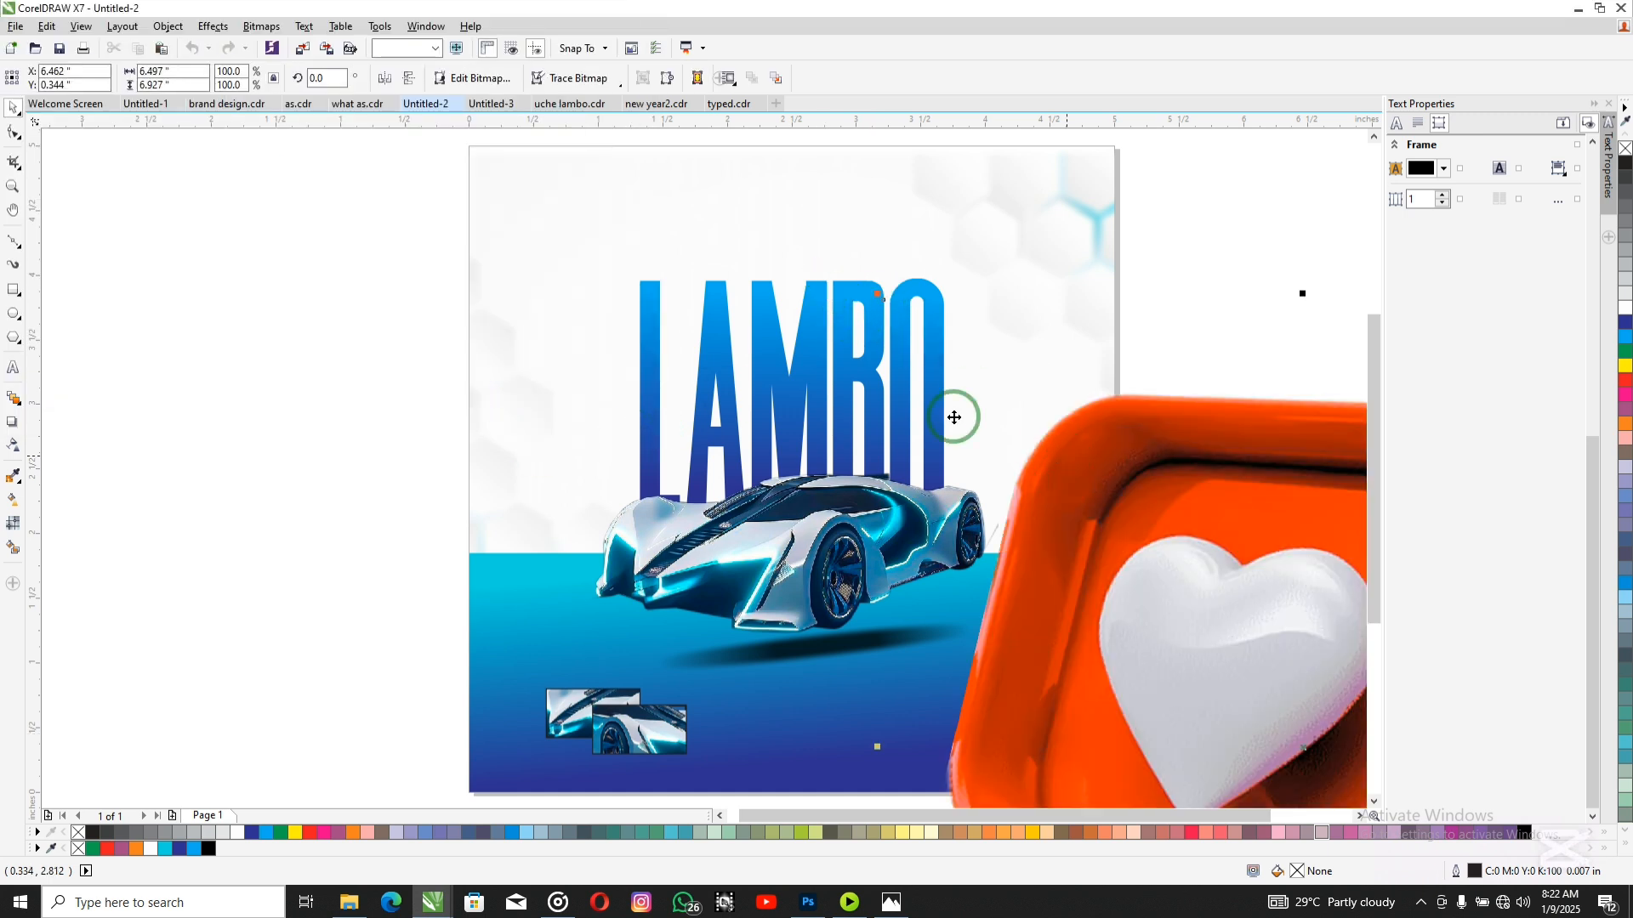
pyautogui.moveTo(880, 300); pyautogui.dragTo(931, 330)
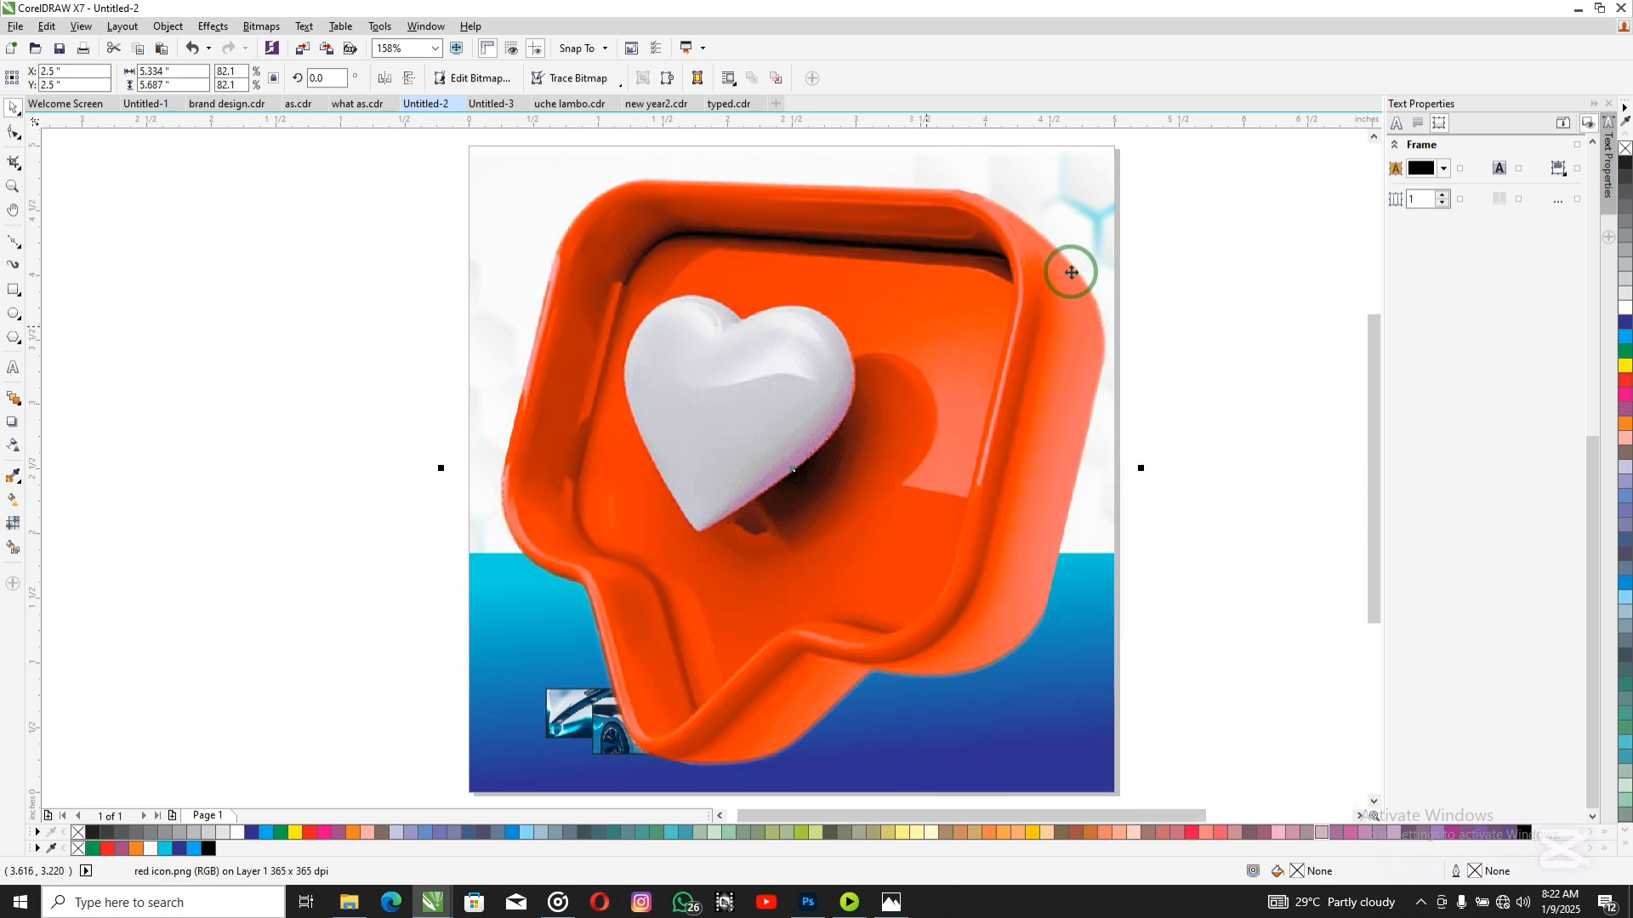
# Step: Scale the red heart icon down to about 1.3 x 1.39 in and place it over the last letters of LAMBO, above the car
pyautogui.scroll(-4, 1105, 328)
pyautogui.moveTo(1120, 238); pyautogui.dragTo(1076, 311)
pyautogui.scroll(4, 1050, 327)
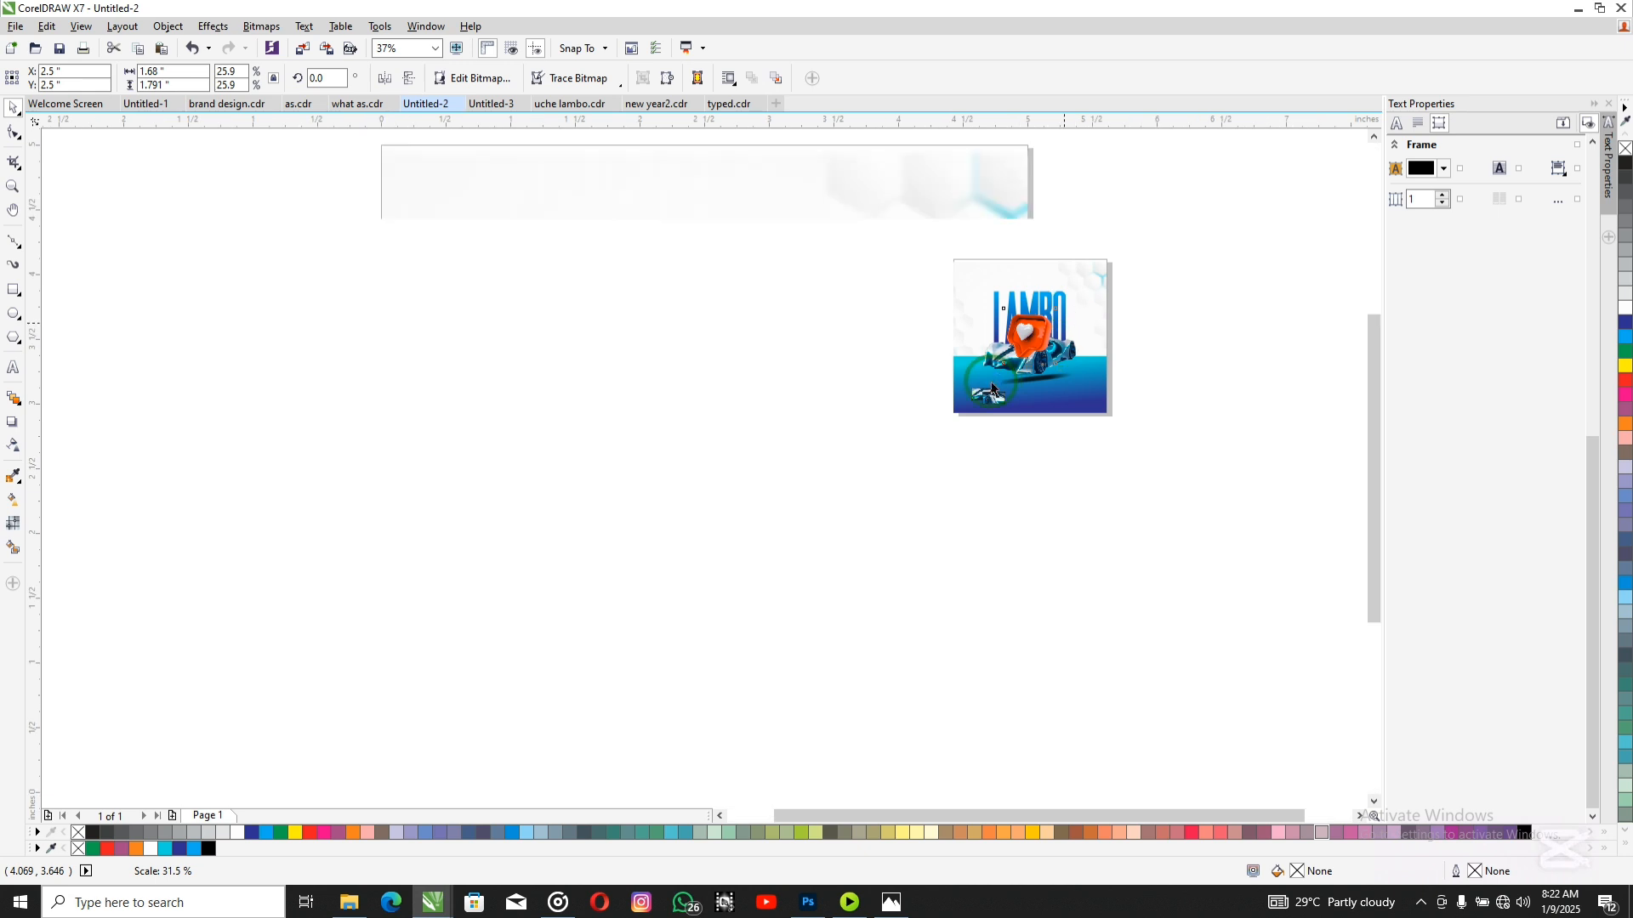
pyautogui.moveTo(735, 457); pyautogui.dragTo(874, 398)
pyautogui.moveTo(960, 287); pyautogui.dragTo(936, 317)
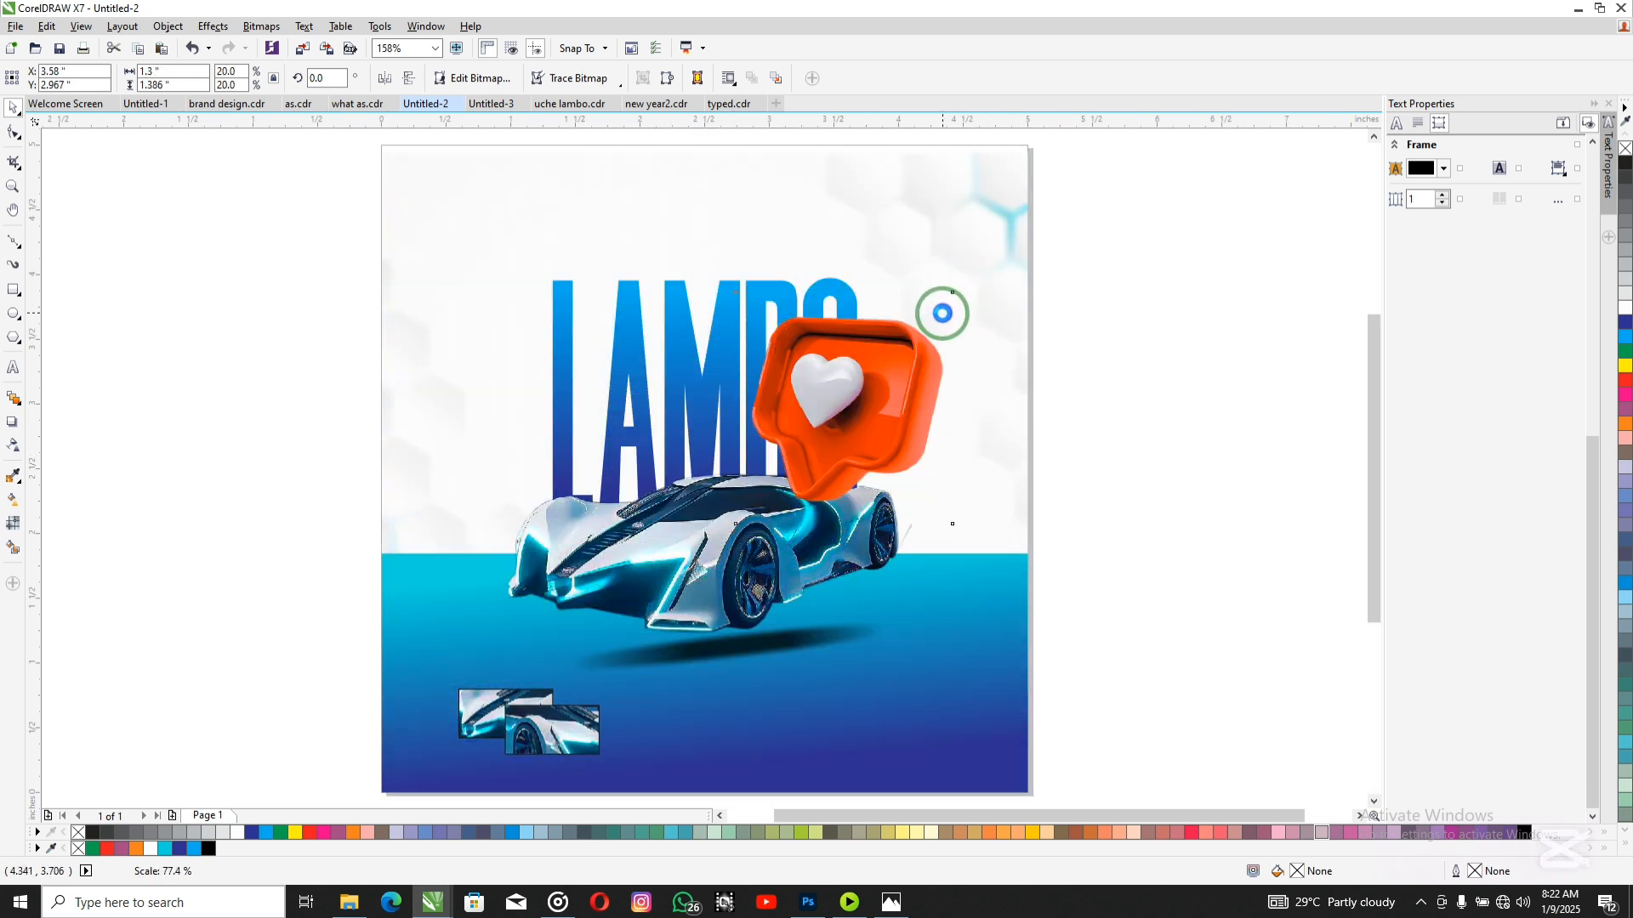
pyautogui.moveTo(843, 396); pyautogui.dragTo(859, 414)
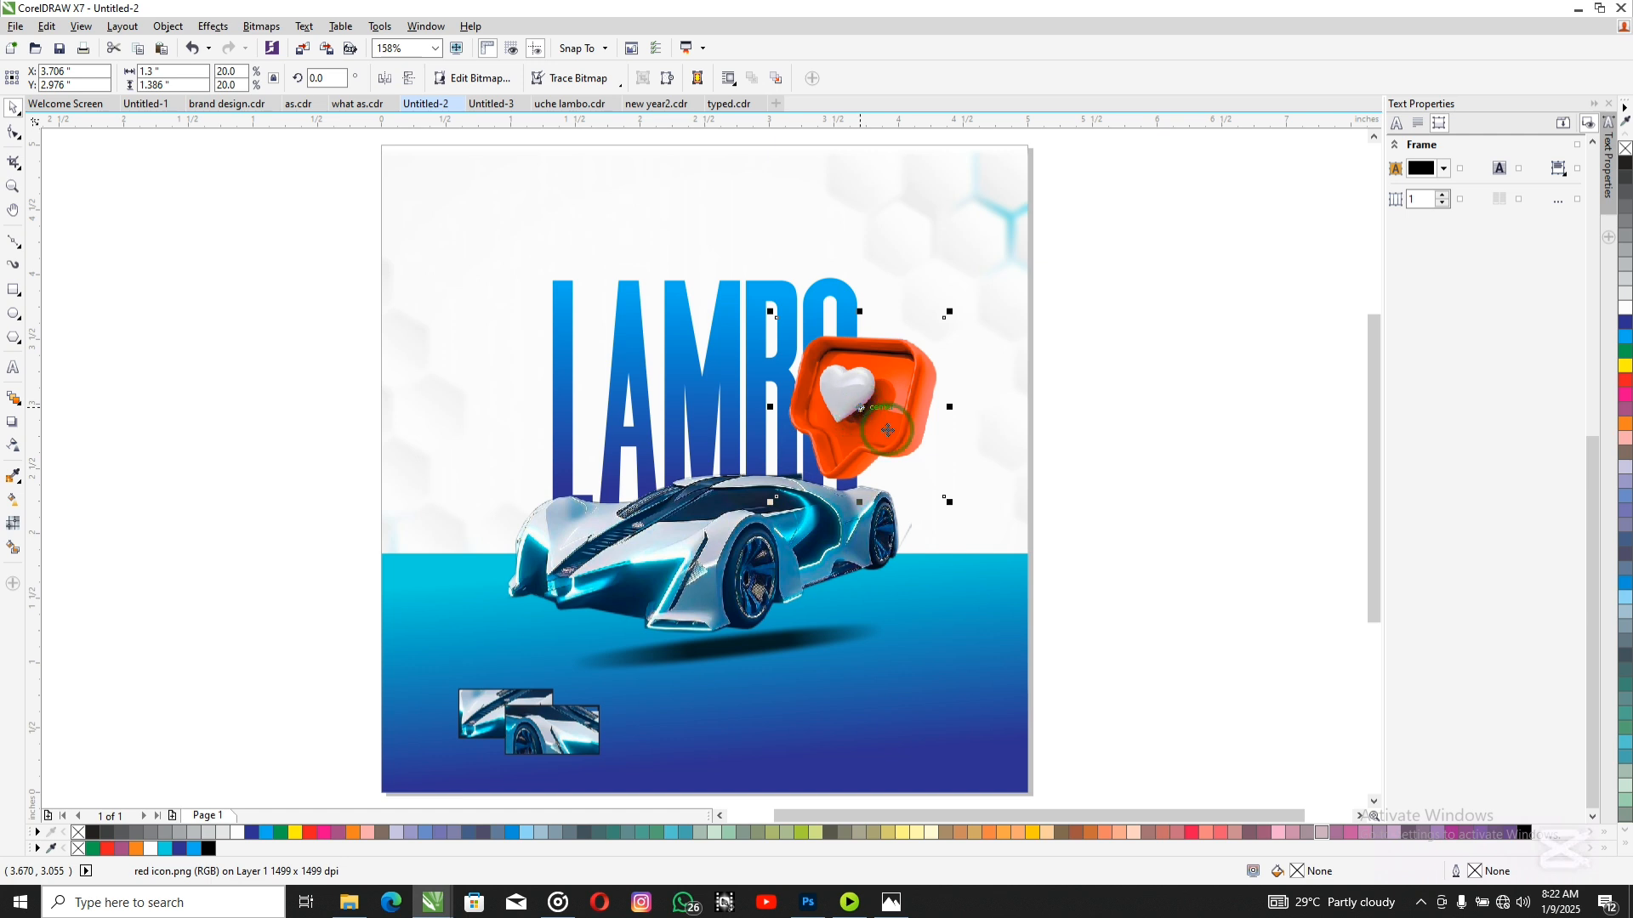
pyautogui.click(1079, 447)
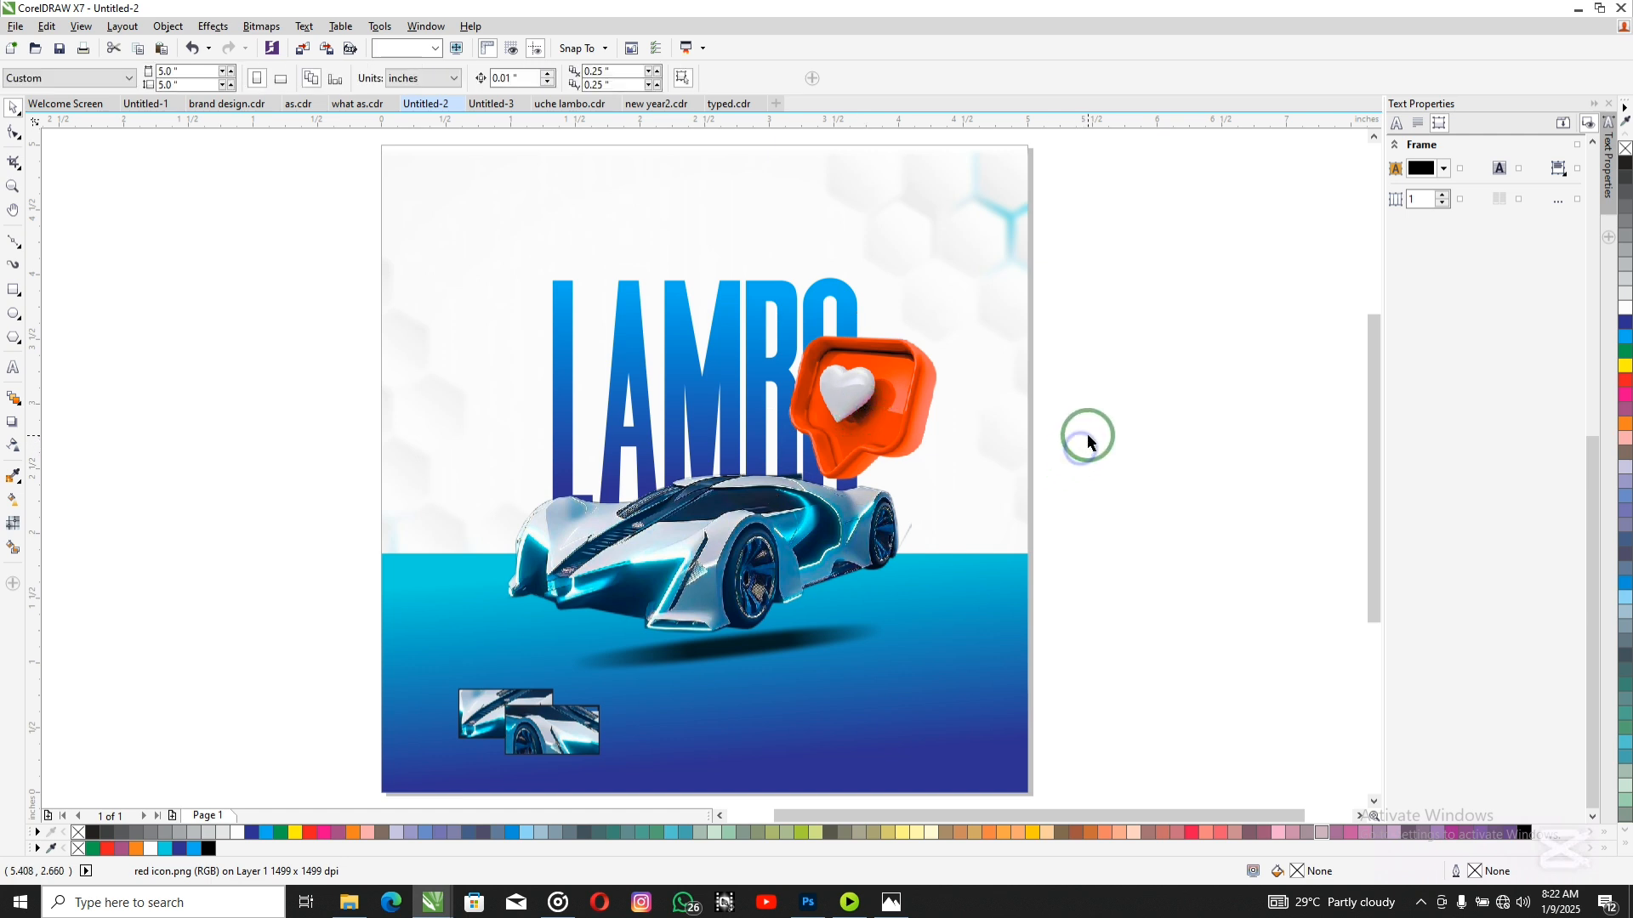
# Step: Draw a rectangle about 1.68 x 0.40 in at the blue band's lower right and a 0.038 in square centered on its upper-left corner
pyautogui.click(12, 291)
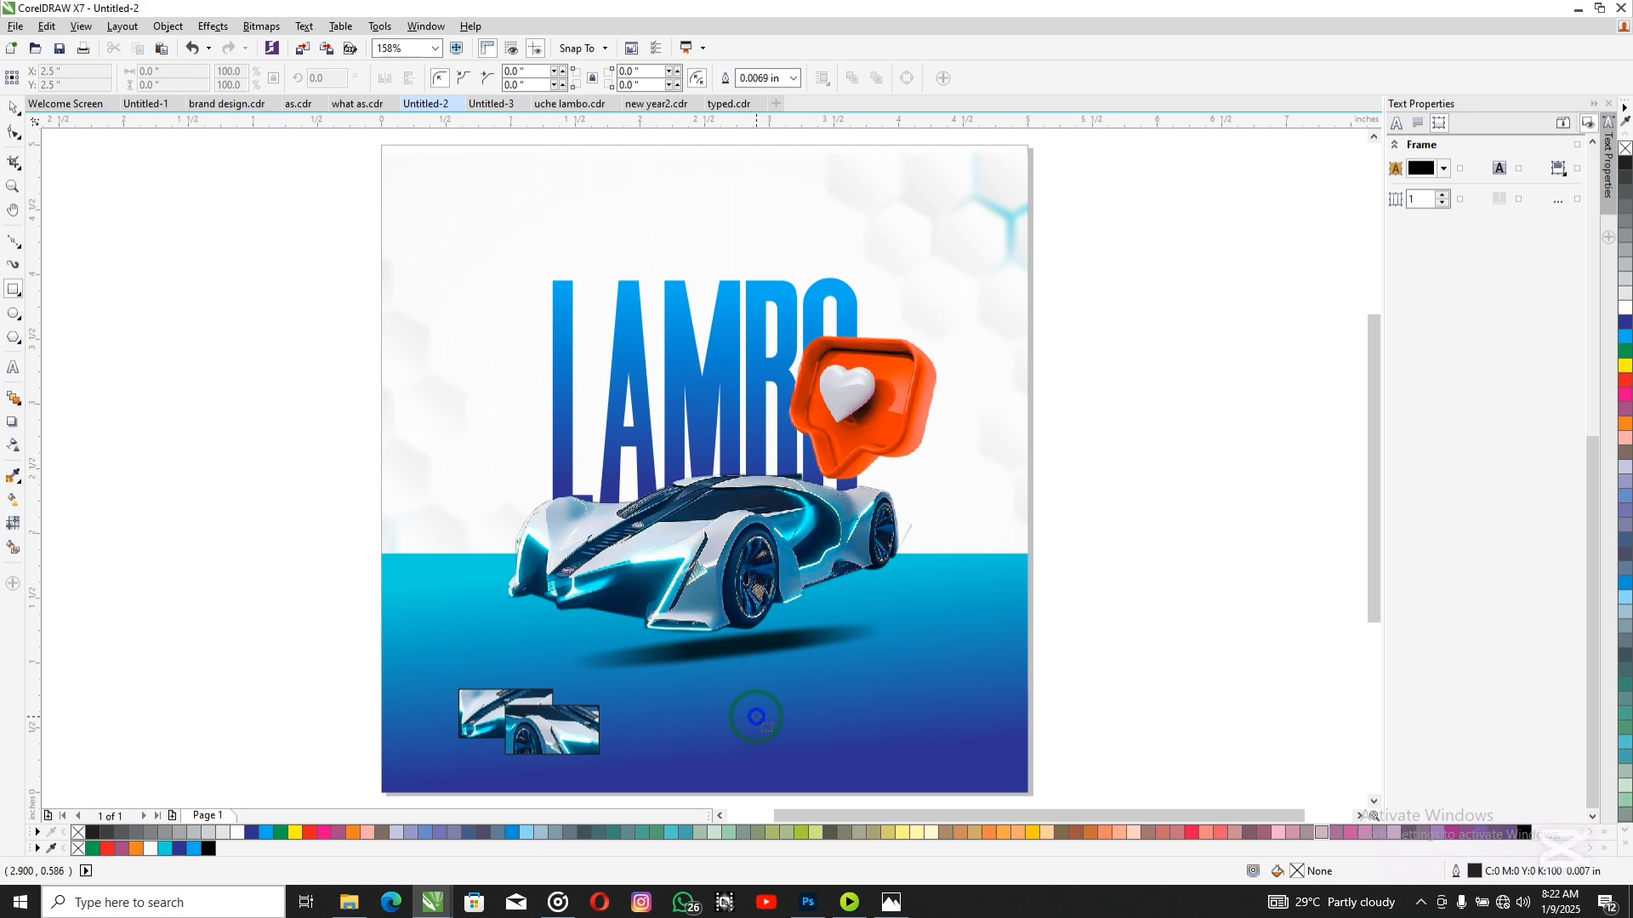
pyautogui.moveTo(756, 717); pyautogui.dragTo(974, 769)
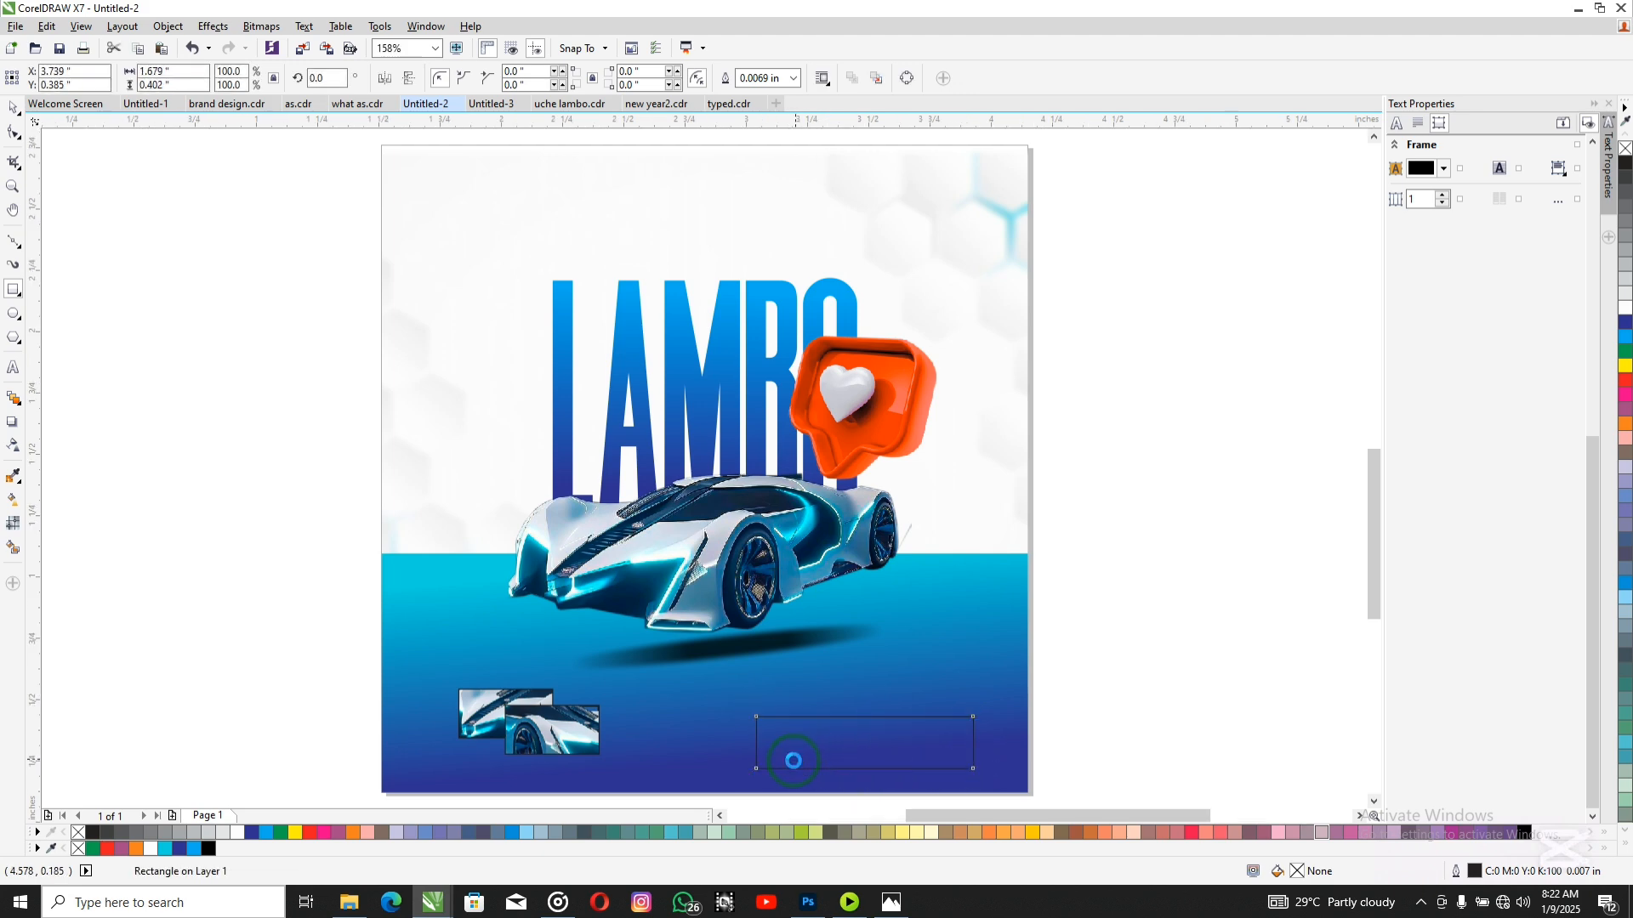
pyautogui.scroll(8, 749, 719)
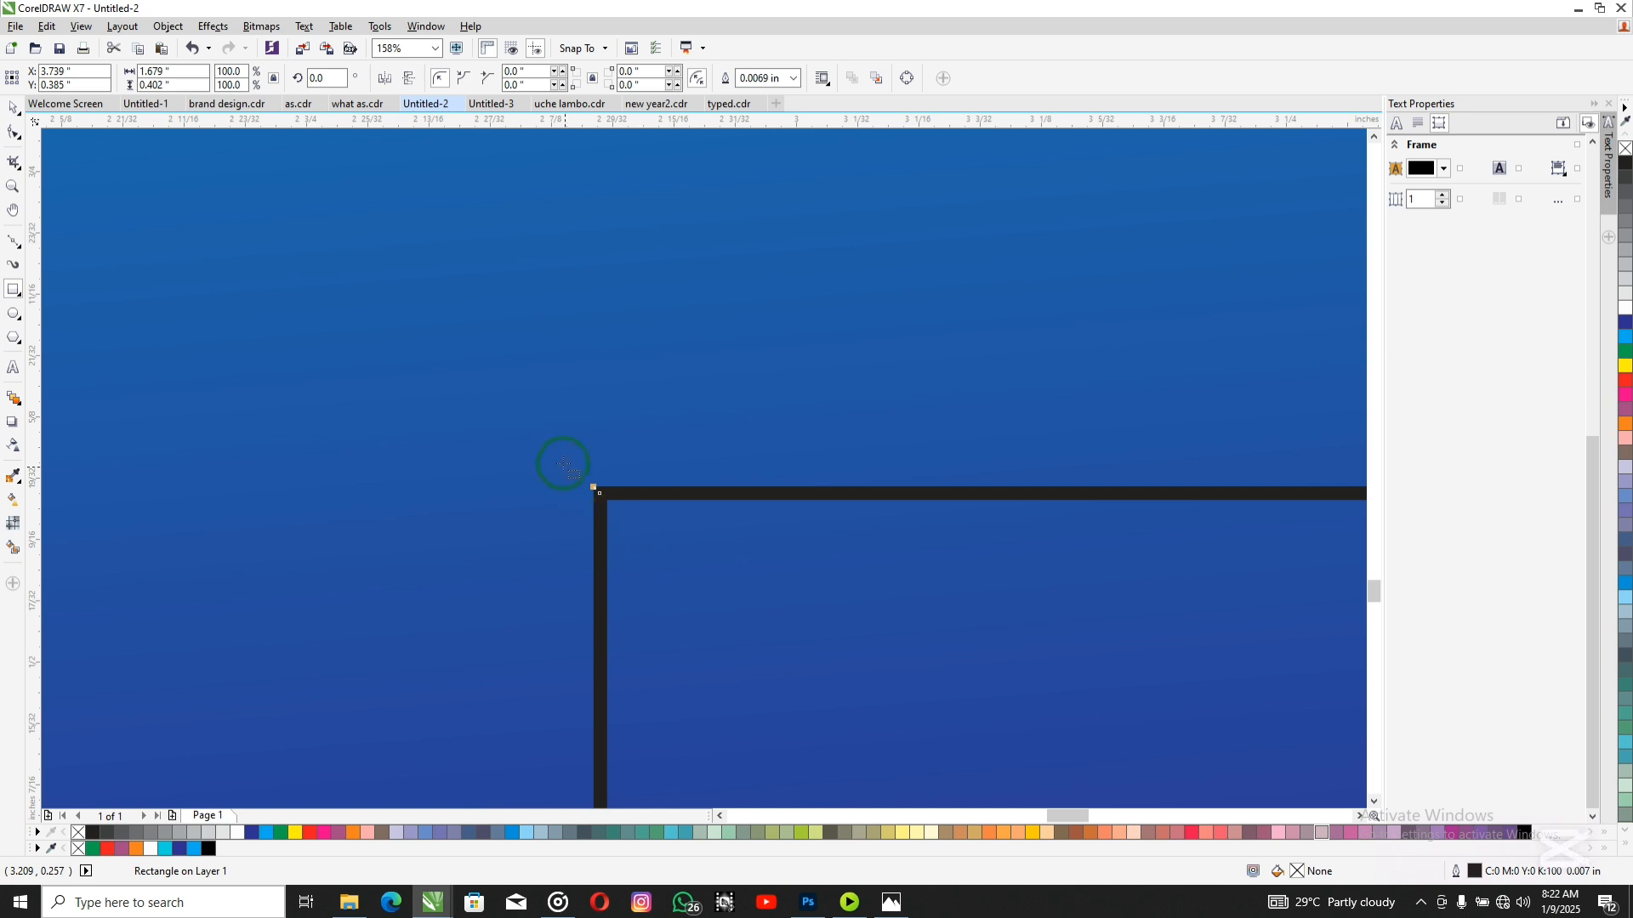
pyautogui.moveTo(560, 457); pyautogui.dragTo(636, 531)
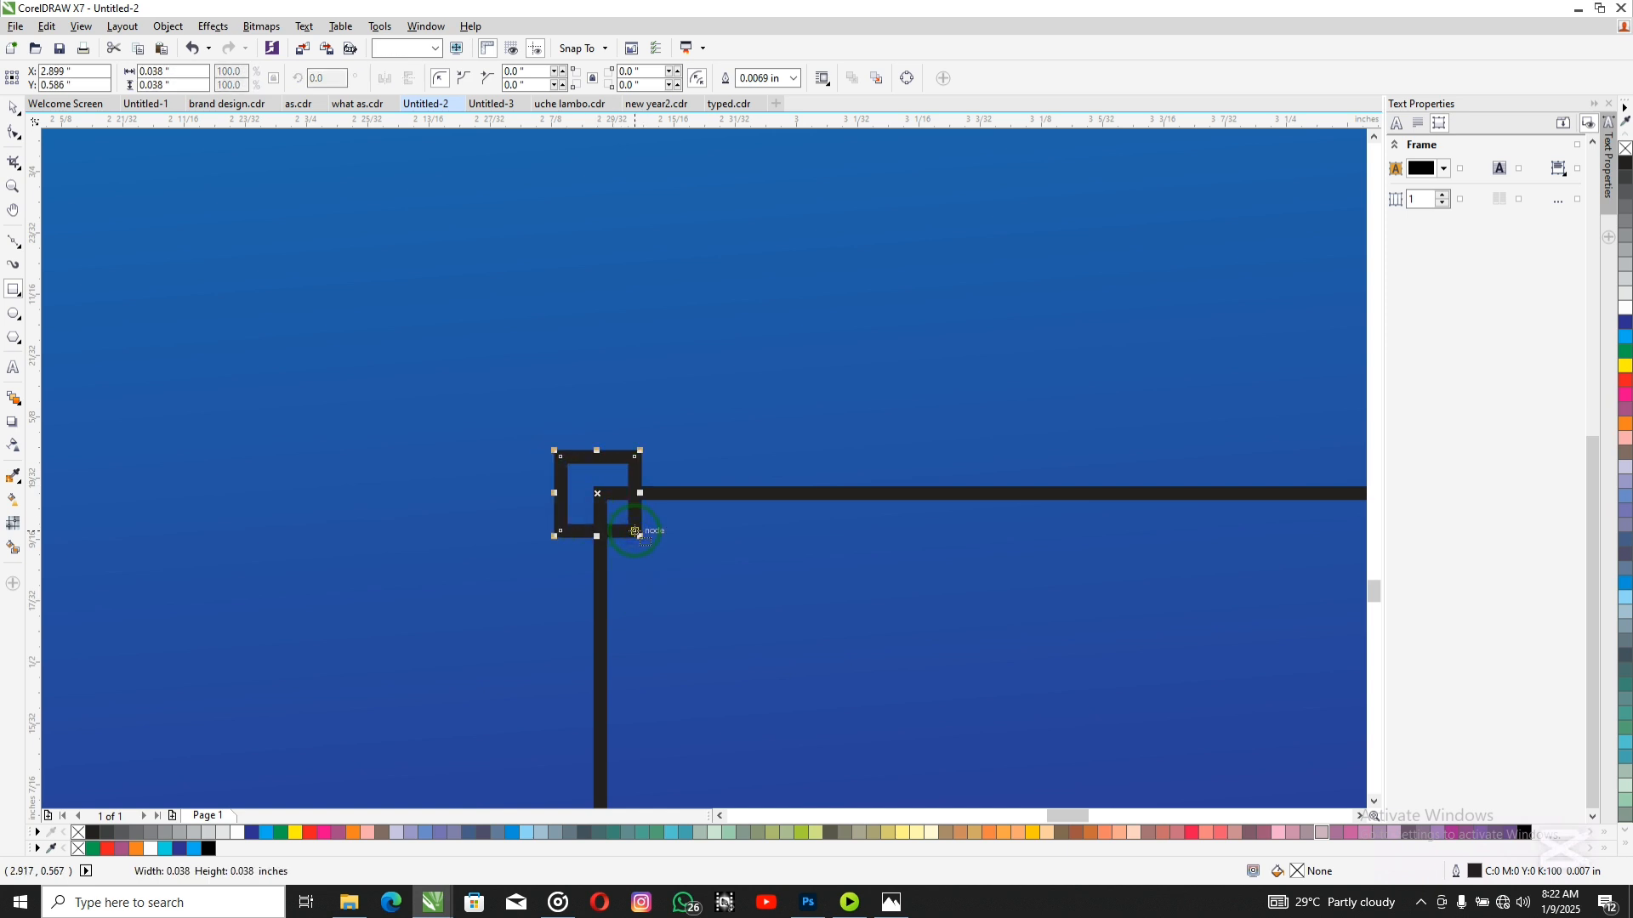
pyautogui.hotkey('shift', 'F4')
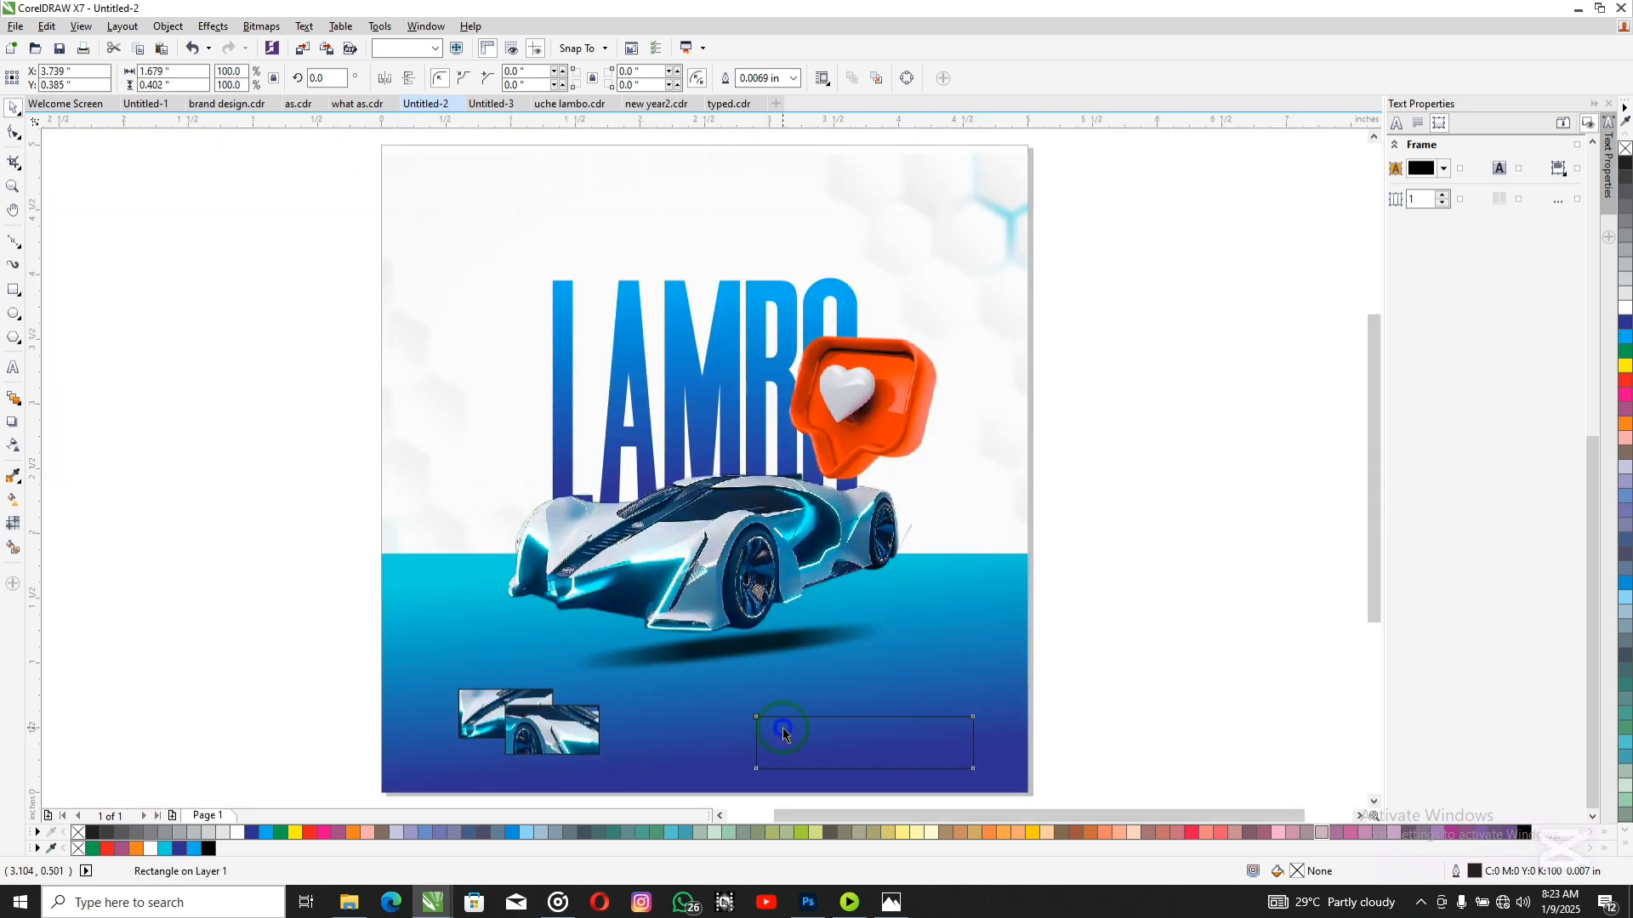
# Step: Place a vertical and a horizontal guideline through the center of the rectangle in the blue band, removing the misplaced horizontal one
pyautogui.moveTo(31, 492); pyautogui.dragTo(865, 750)
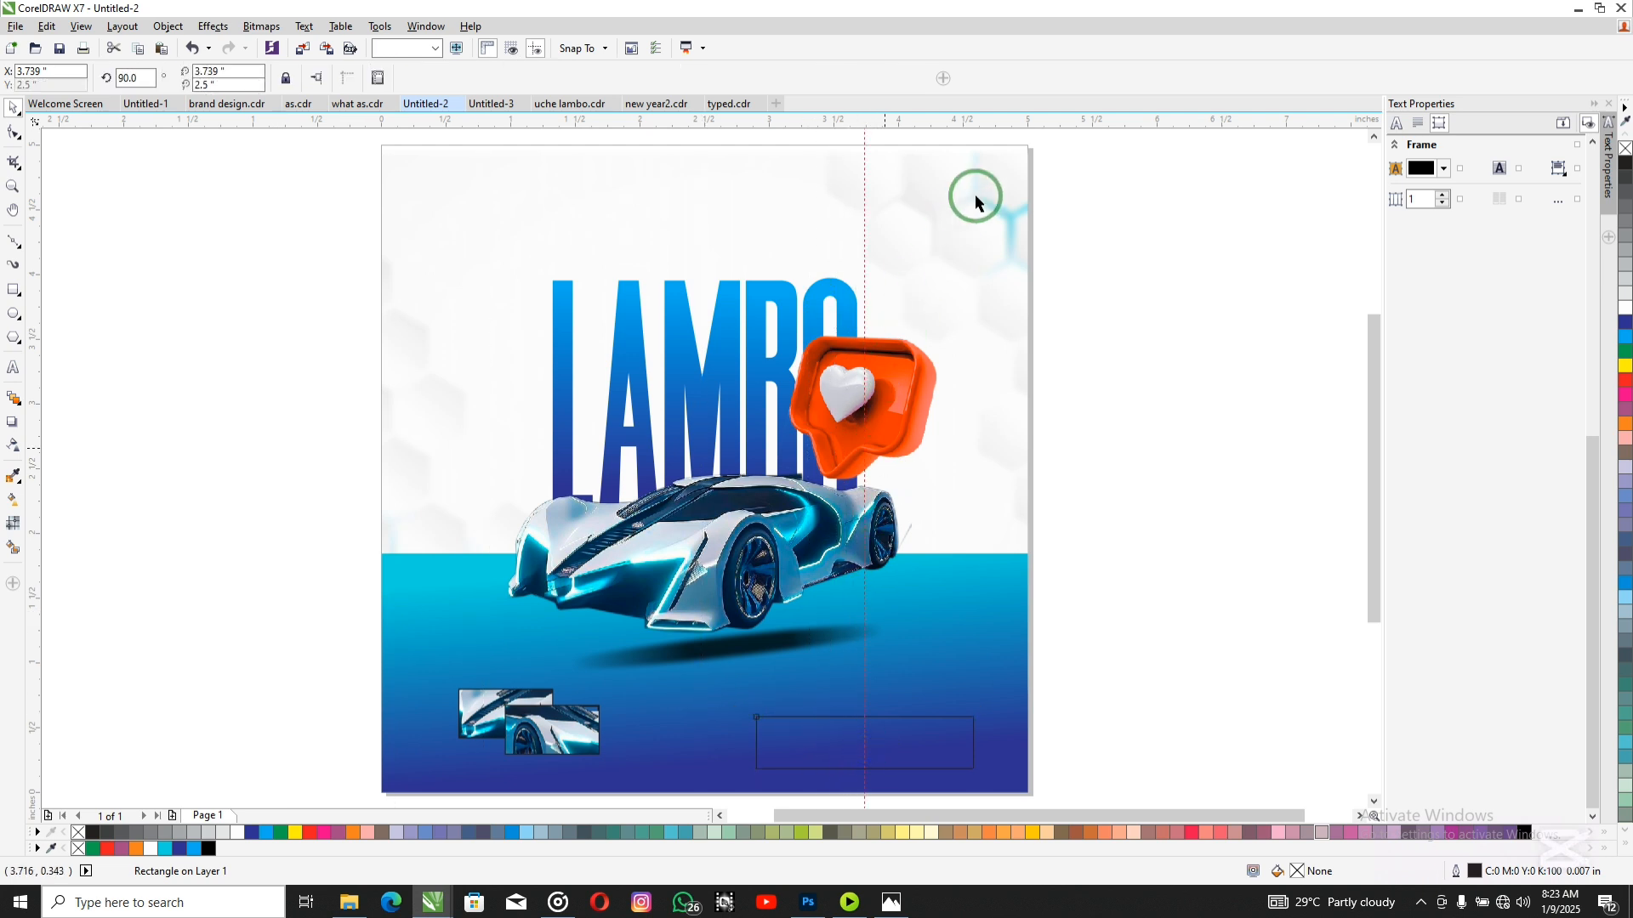
pyautogui.moveTo(1028, 131); pyautogui.dragTo(883, 747)
pyautogui.click(893, 746)
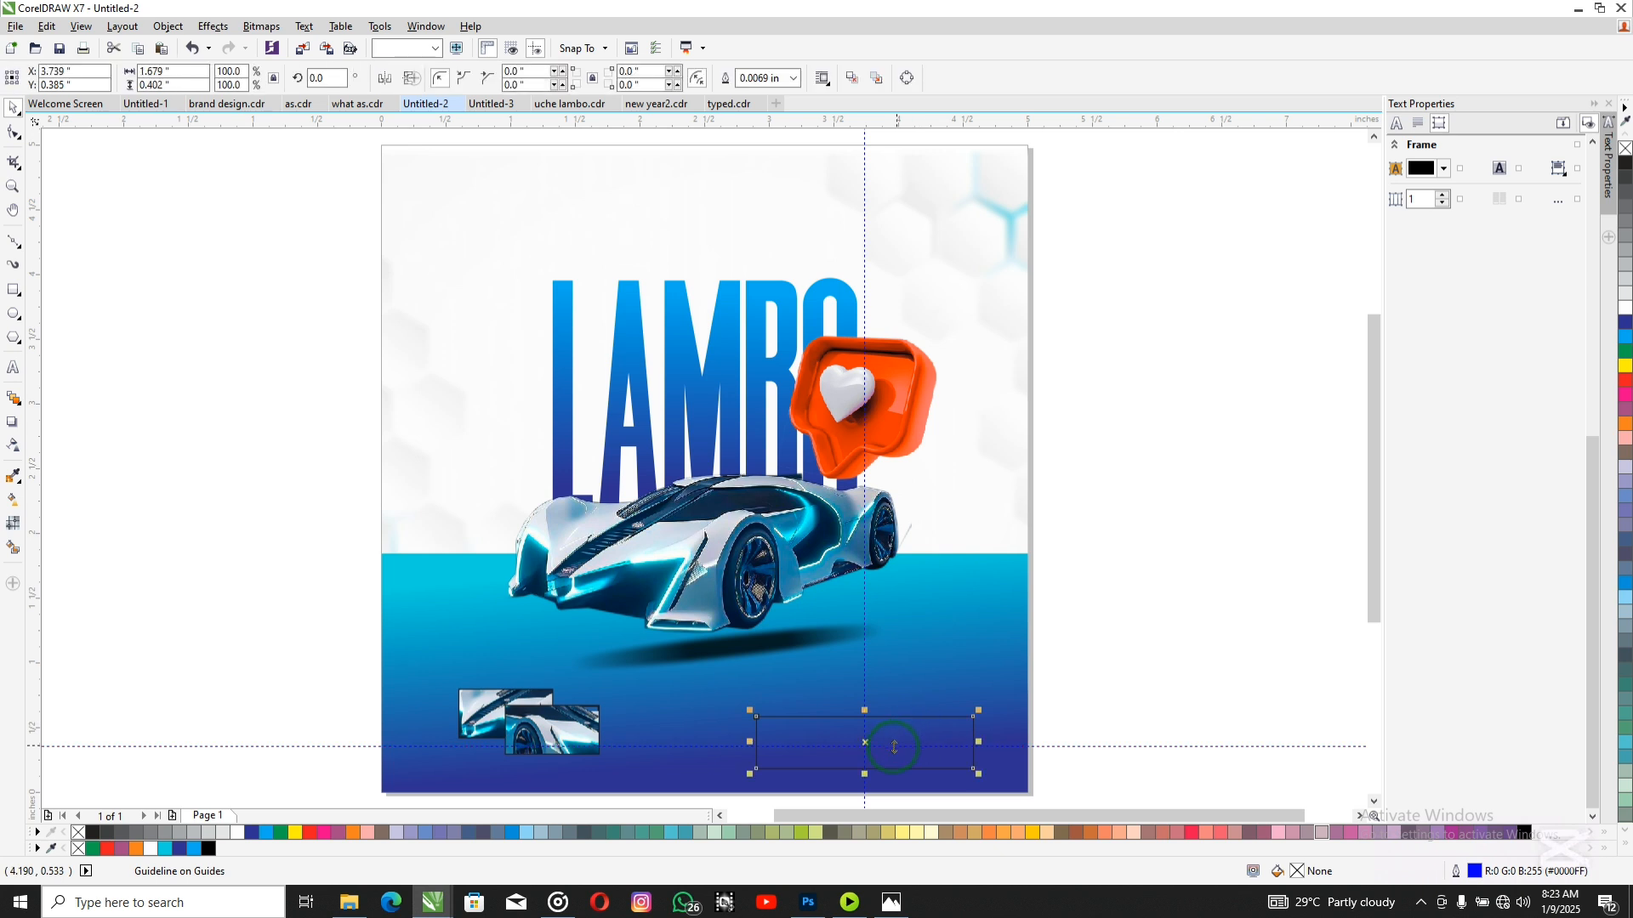
pyautogui.press('Delete')
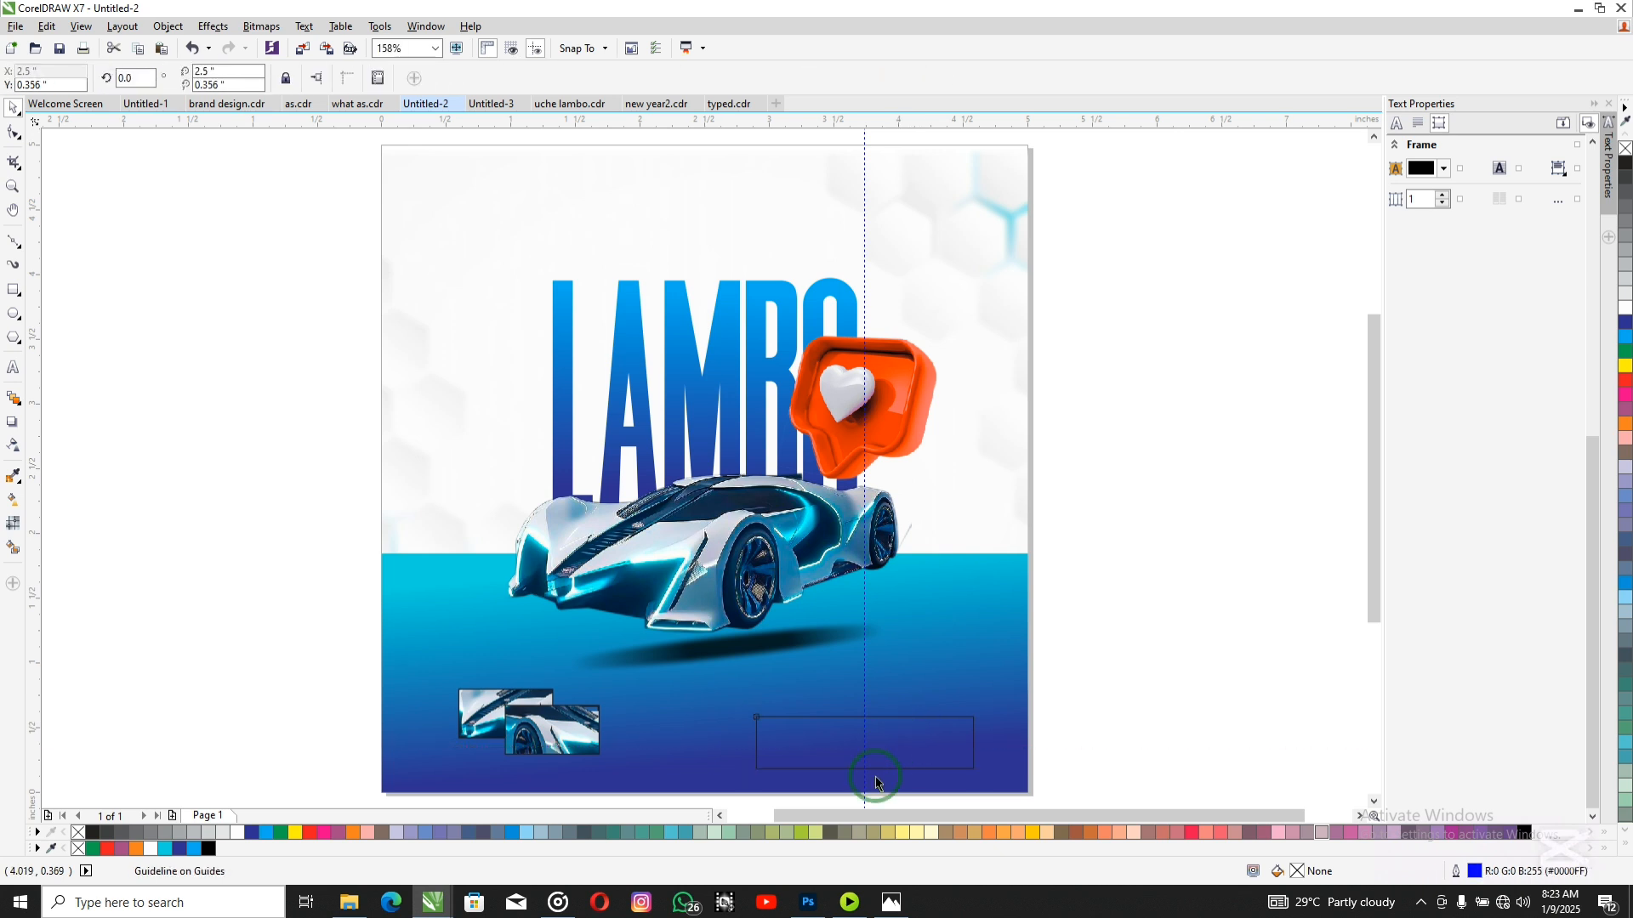
pyautogui.click(896, 757)
pyautogui.moveTo(963, 119); pyautogui.dragTo(866, 744)
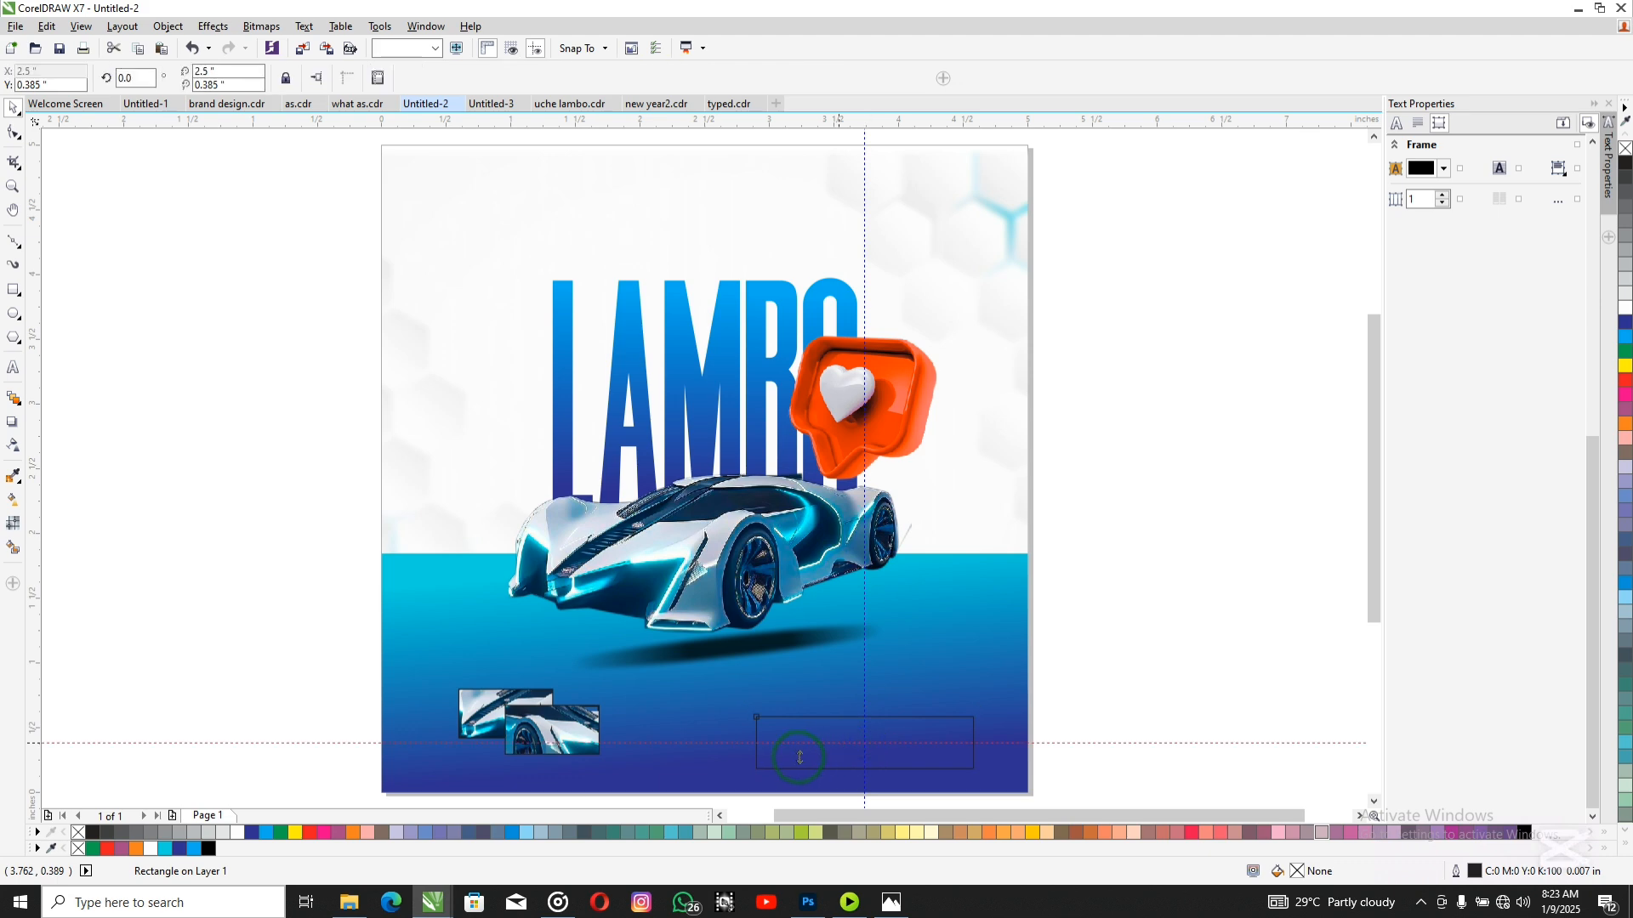
pyautogui.press('Escape')
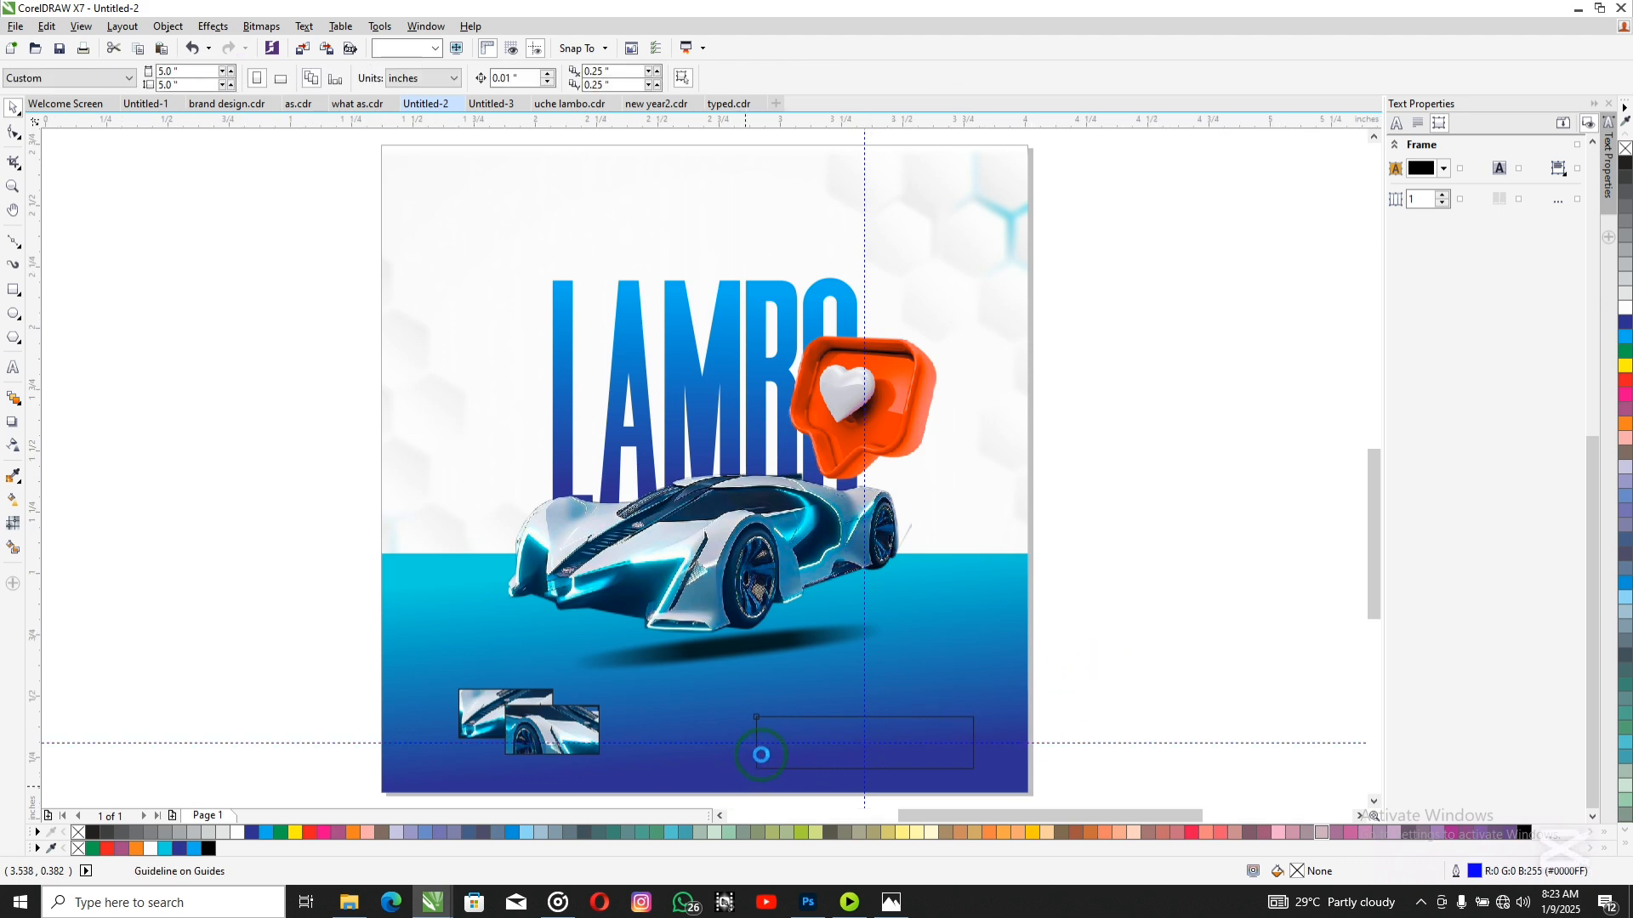
# Step: Copy the small corner square to the midpoint of the rectangle's left edge and to its lower-left corner
pyautogui.scroll(2, 758, 754)
pyautogui.click(750, 590)
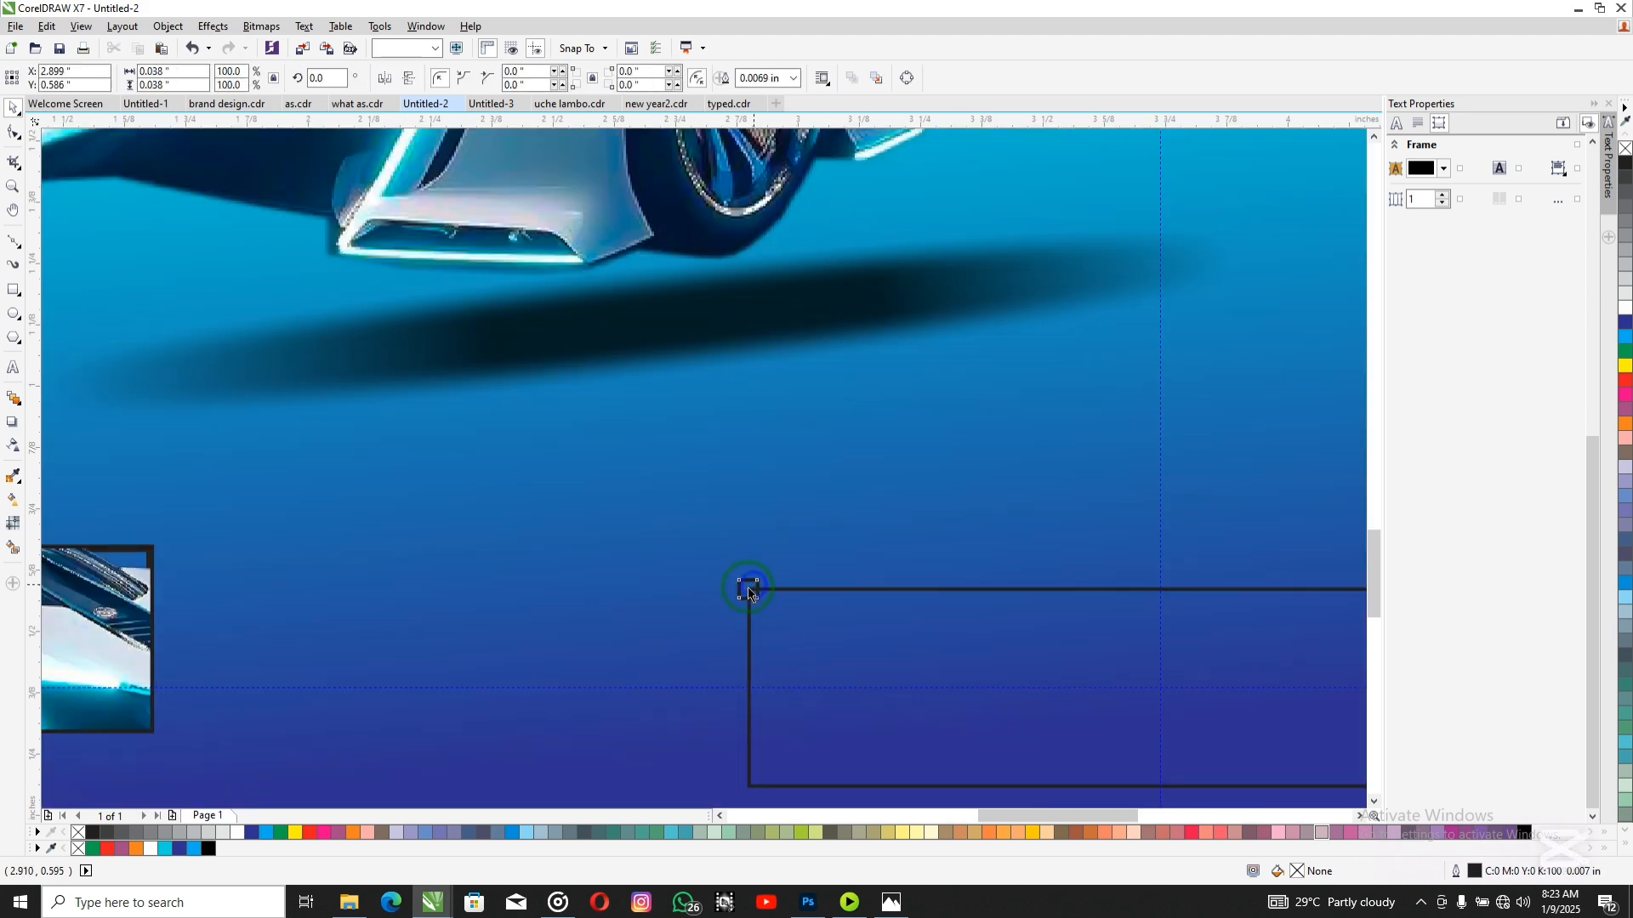
pyautogui.moveTo(750, 590); pyautogui.dragTo(748, 693)
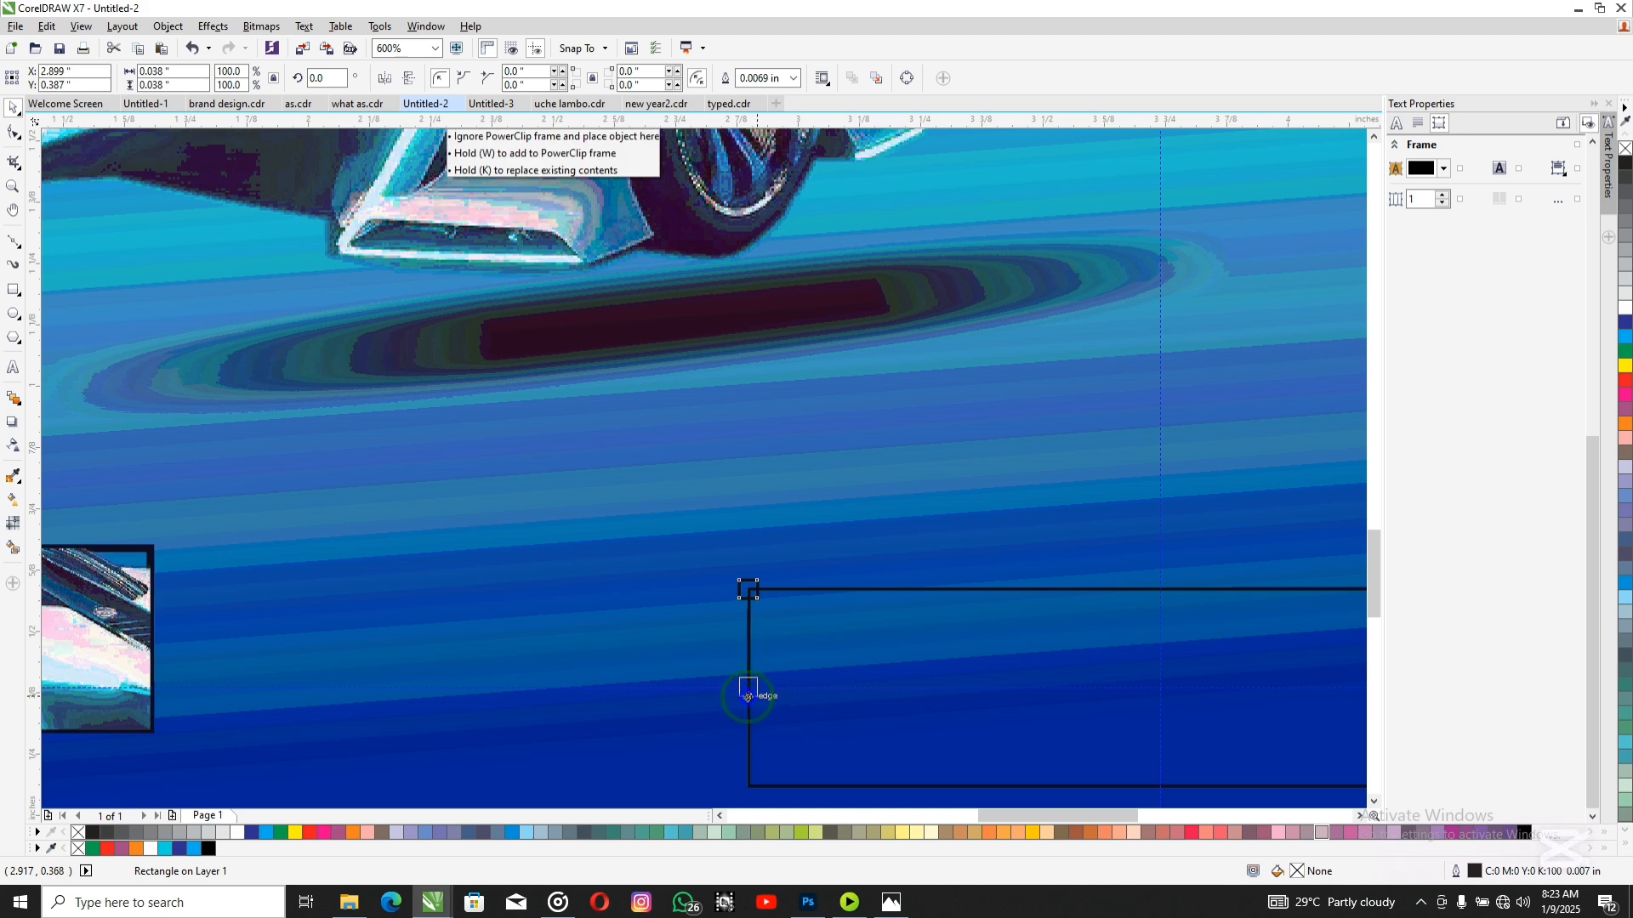
pyautogui.moveTo(748, 696); pyautogui.dragTo(747, 699)
pyautogui.rightClick(743, 706)
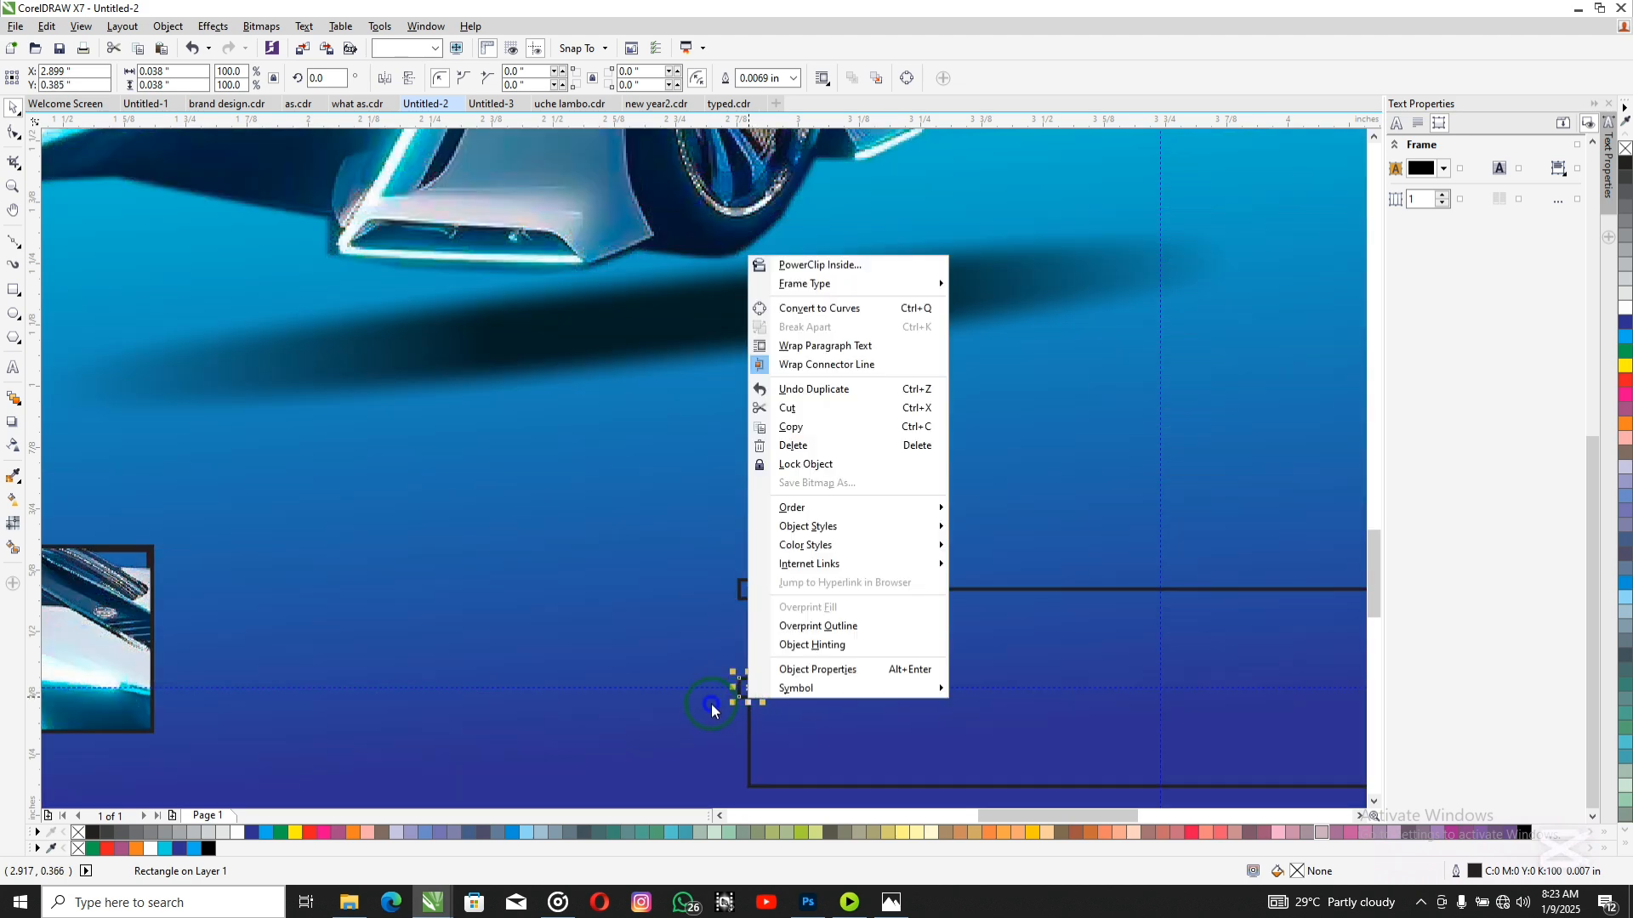
pyautogui.press('Escape')
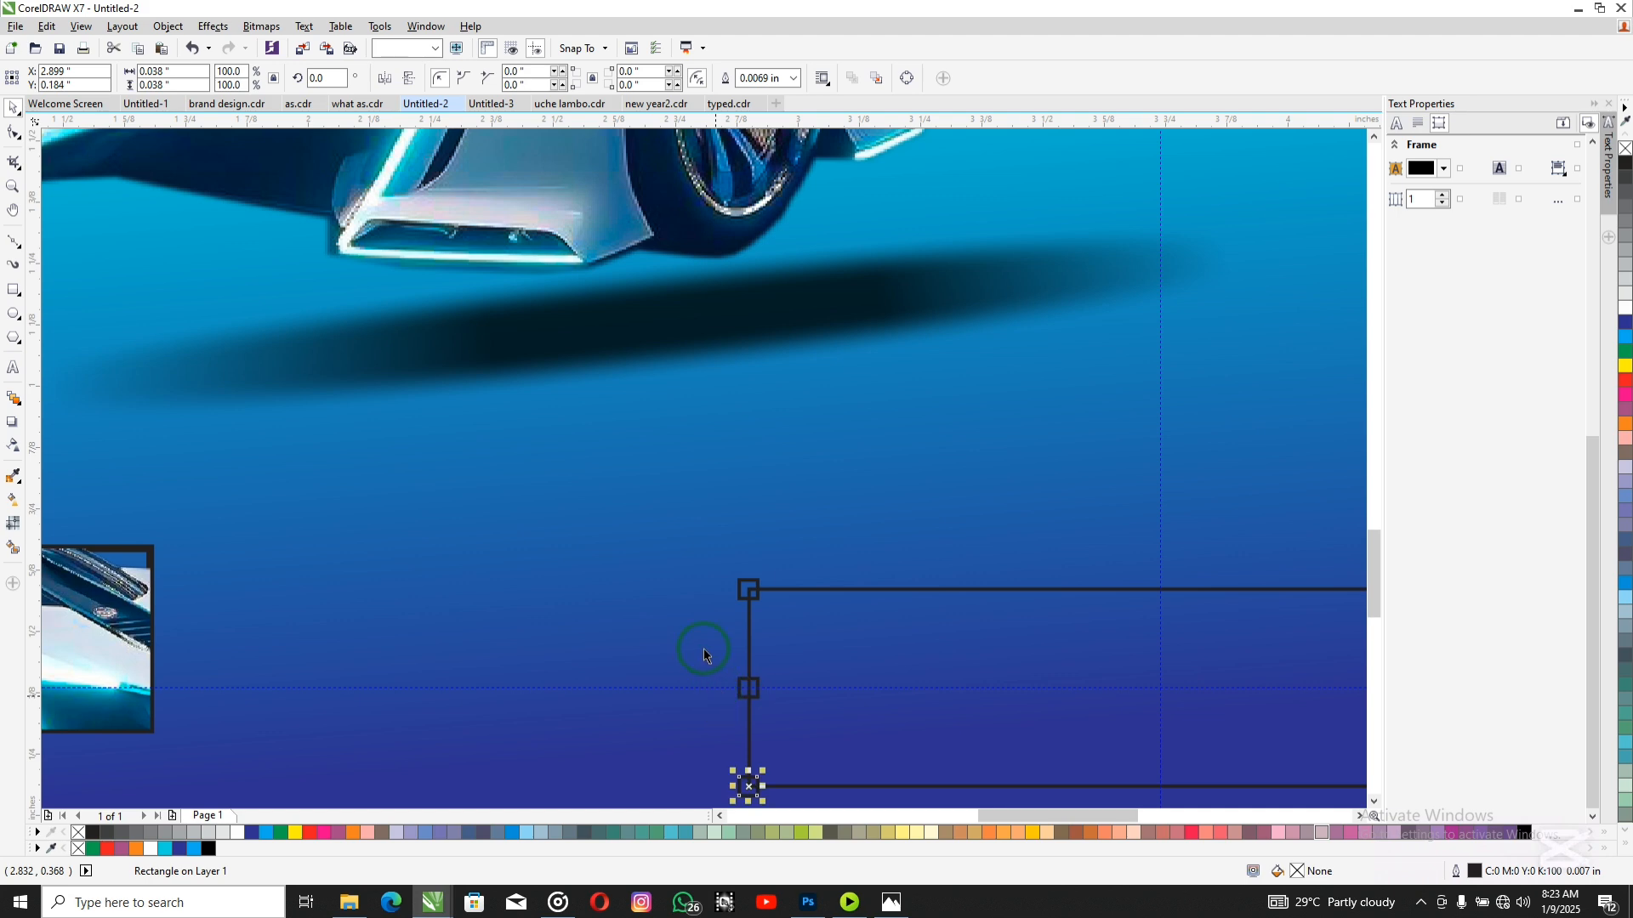
# Step: Select the three left-edge squares together and copy them to the rectangle's vertical centerline and to its right edge
pyautogui.scroll(-1, 703, 651)
pyautogui.click(756, 777)
pyautogui.moveTo(684, 610); pyautogui.dragTo(689, 580)
pyautogui.moveTo(727, 666); pyautogui.dragTo(931, 668)
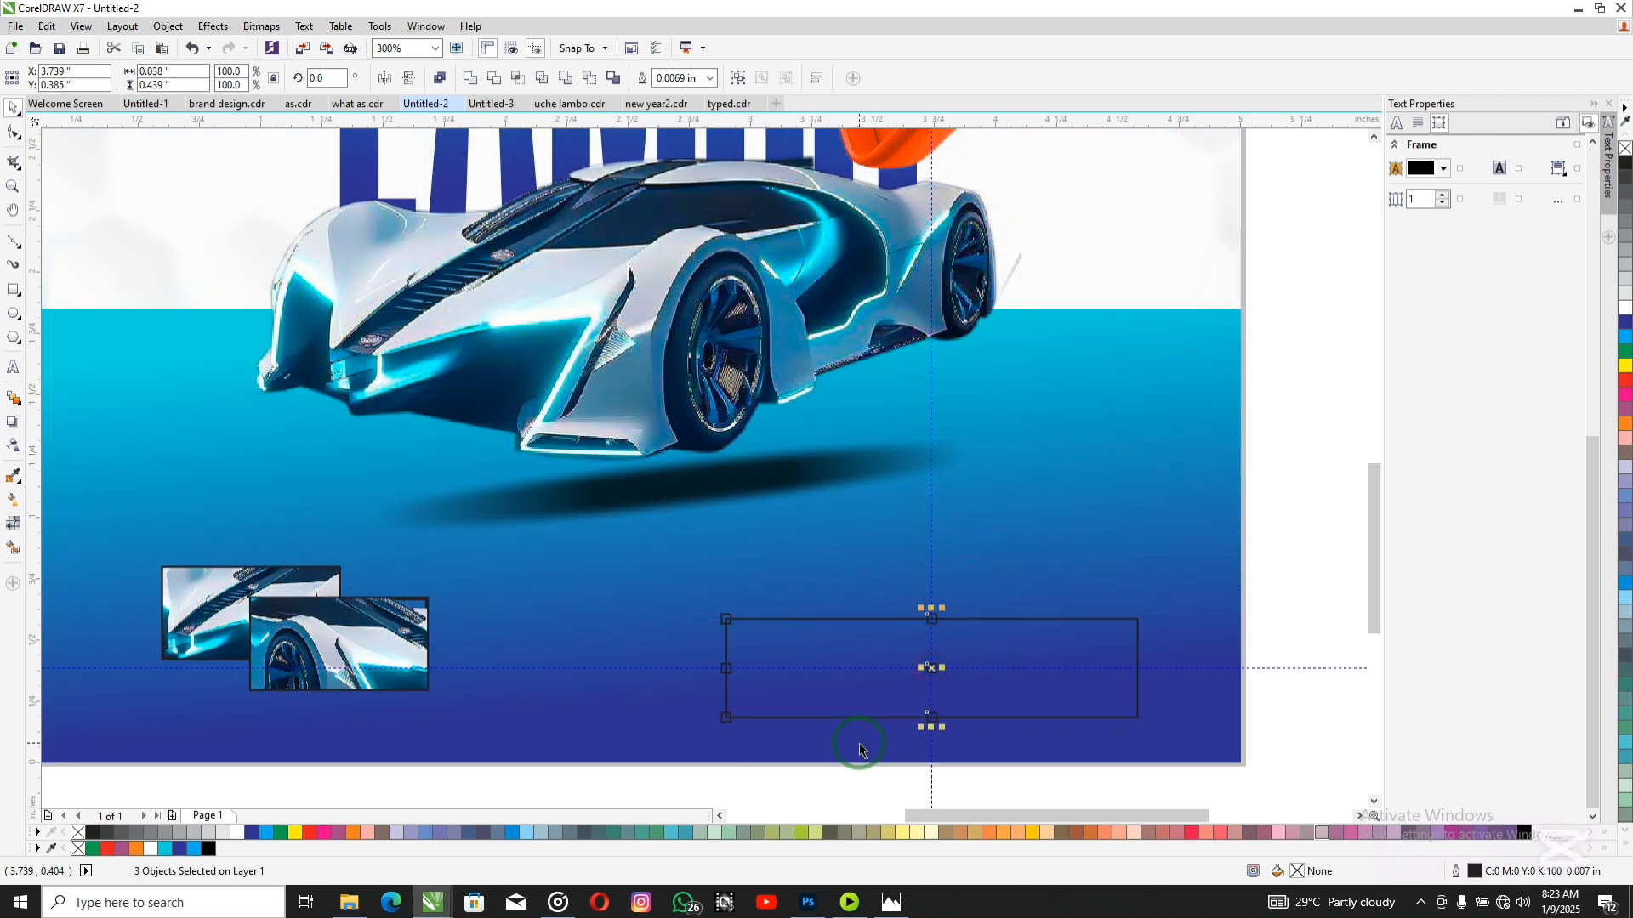
# Step: Delete both guidelines and the extra square in the middle of the rectangle
pyautogui.click(931, 668)
pyautogui.press('Delete')
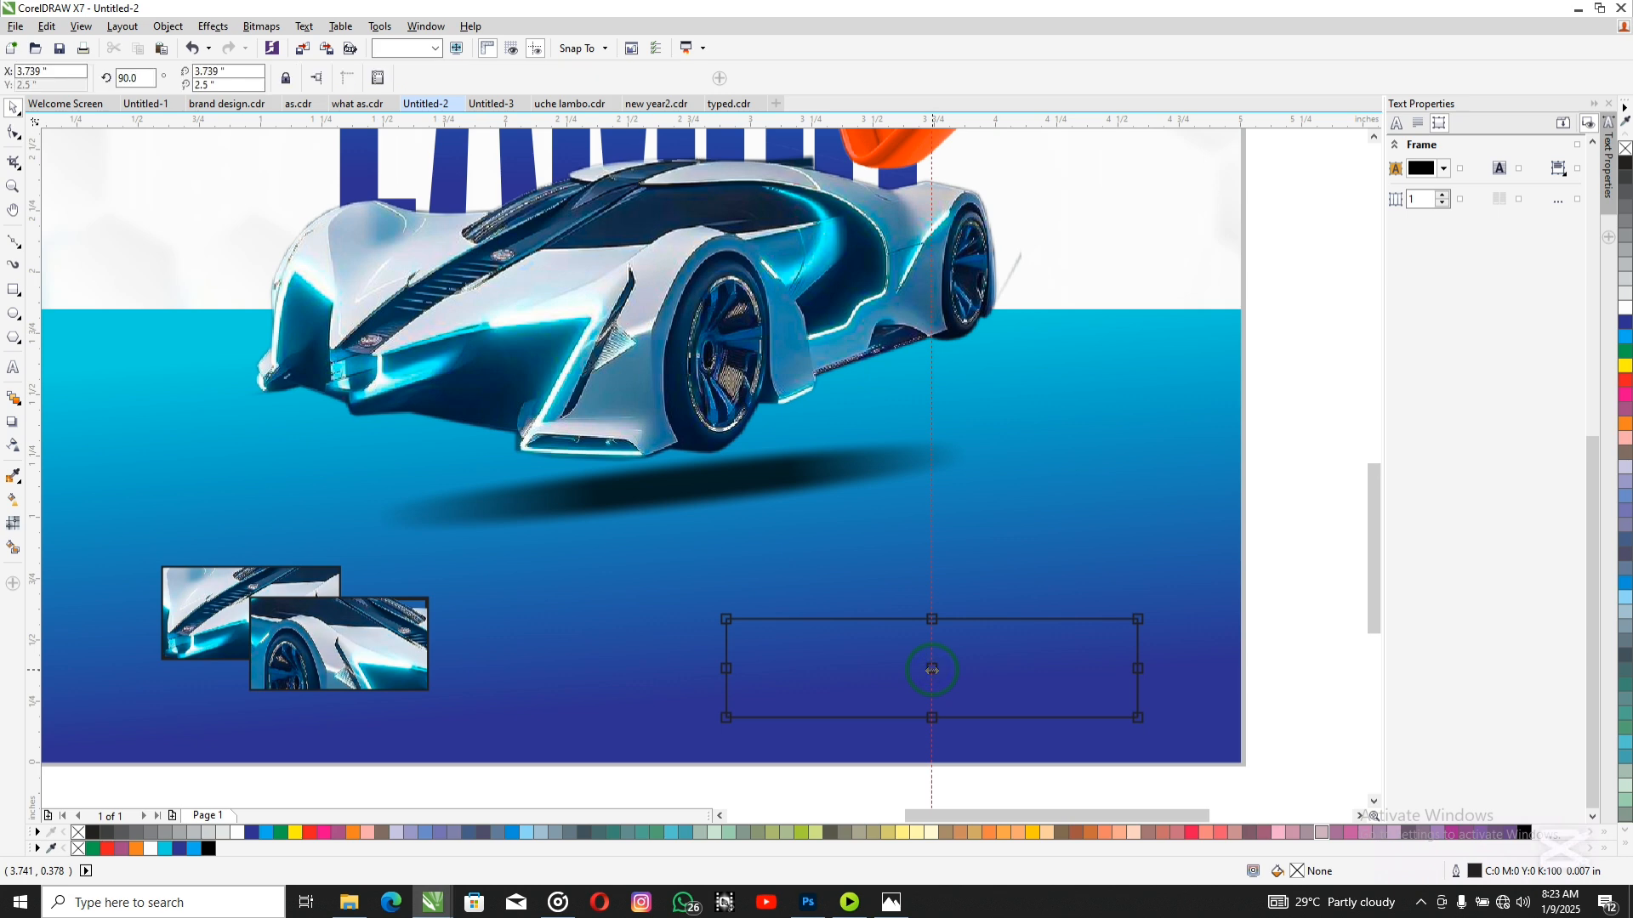
pyautogui.click(933, 671)
pyautogui.press('Delete')
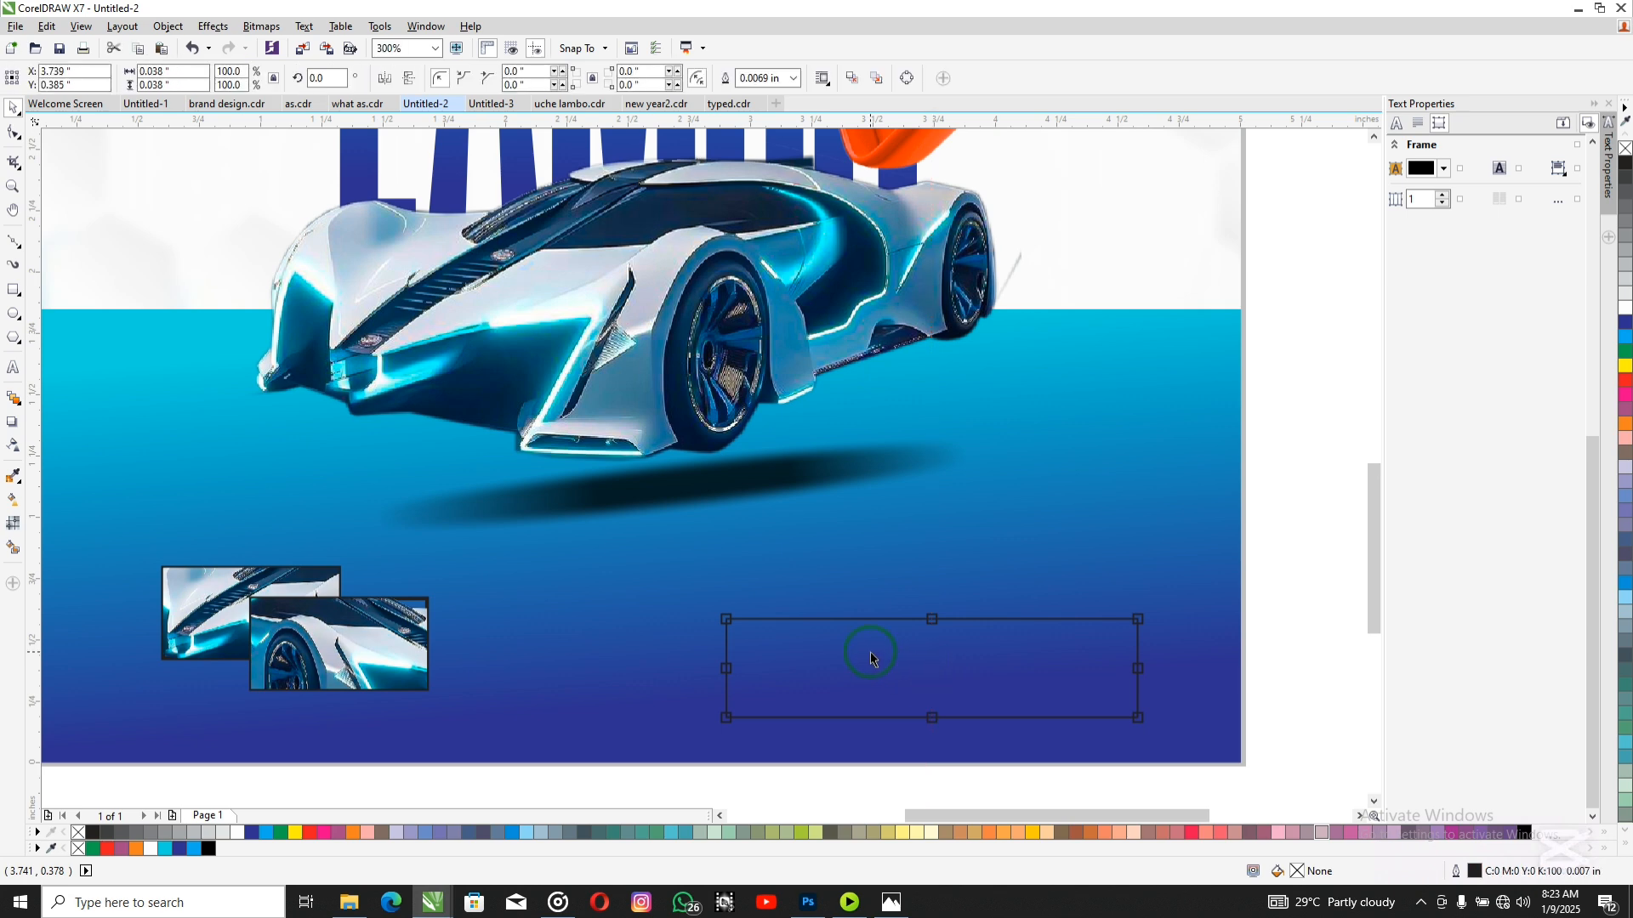
# Step: Fill the eight small squares around the rectangle with white and remove their outlines
pyautogui.click(872, 654)
pyautogui.scroll(-1, 1013, 716)
pyautogui.moveTo(1114, 760); pyautogui.dragTo(830, 680)
pyautogui.click(239, 837)
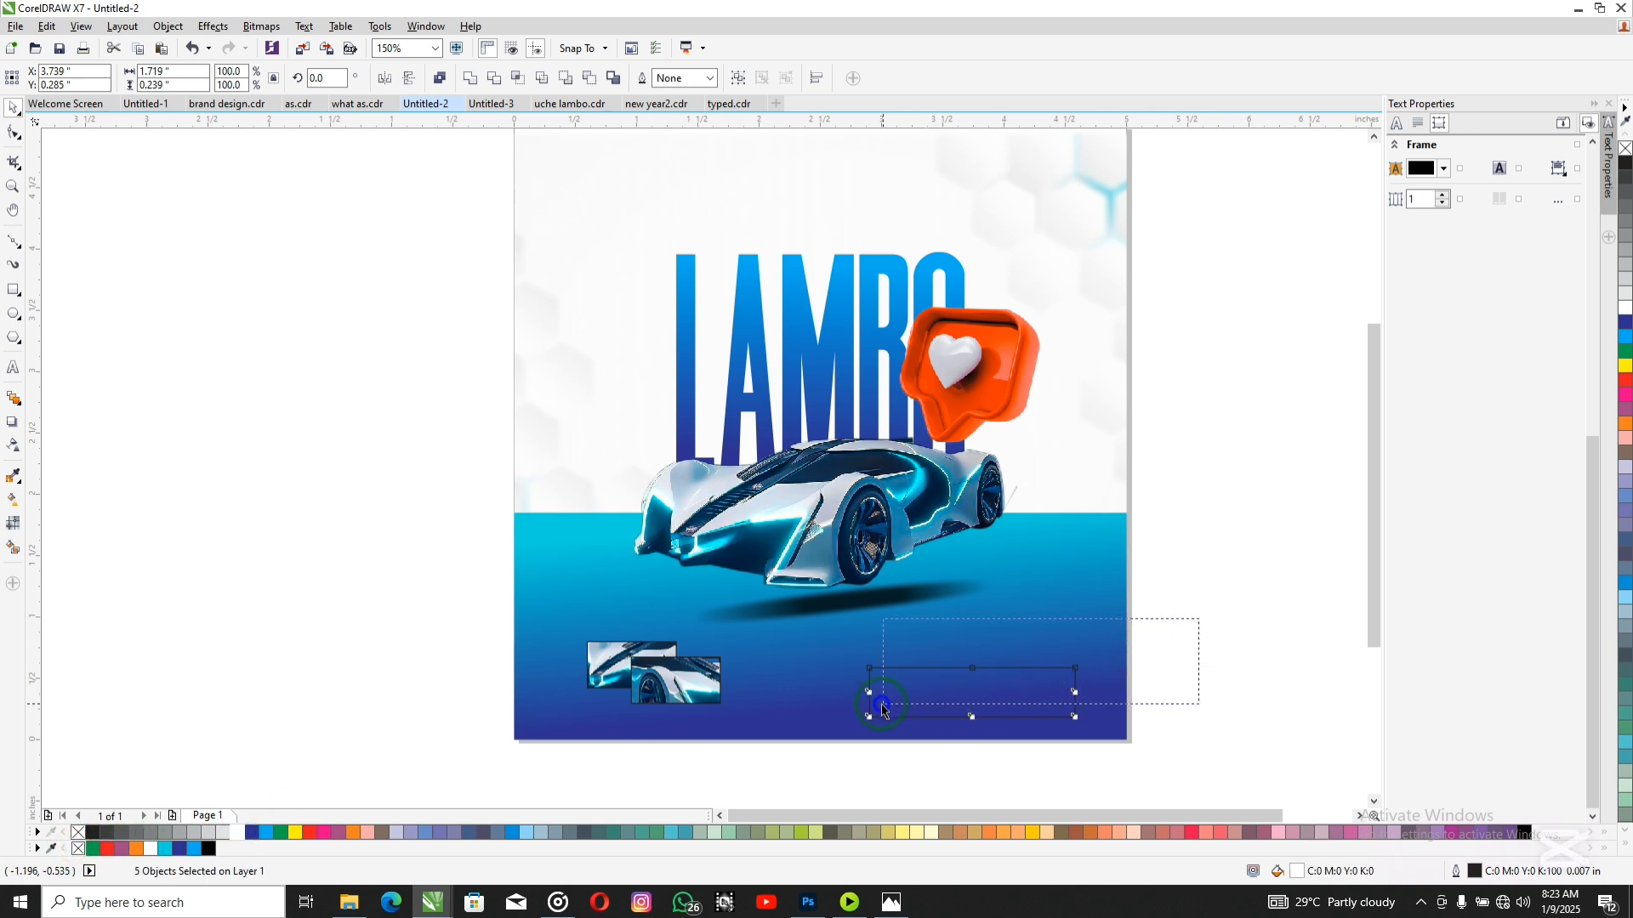
pyautogui.moveTo(882, 708); pyautogui.dragTo(812, 687)
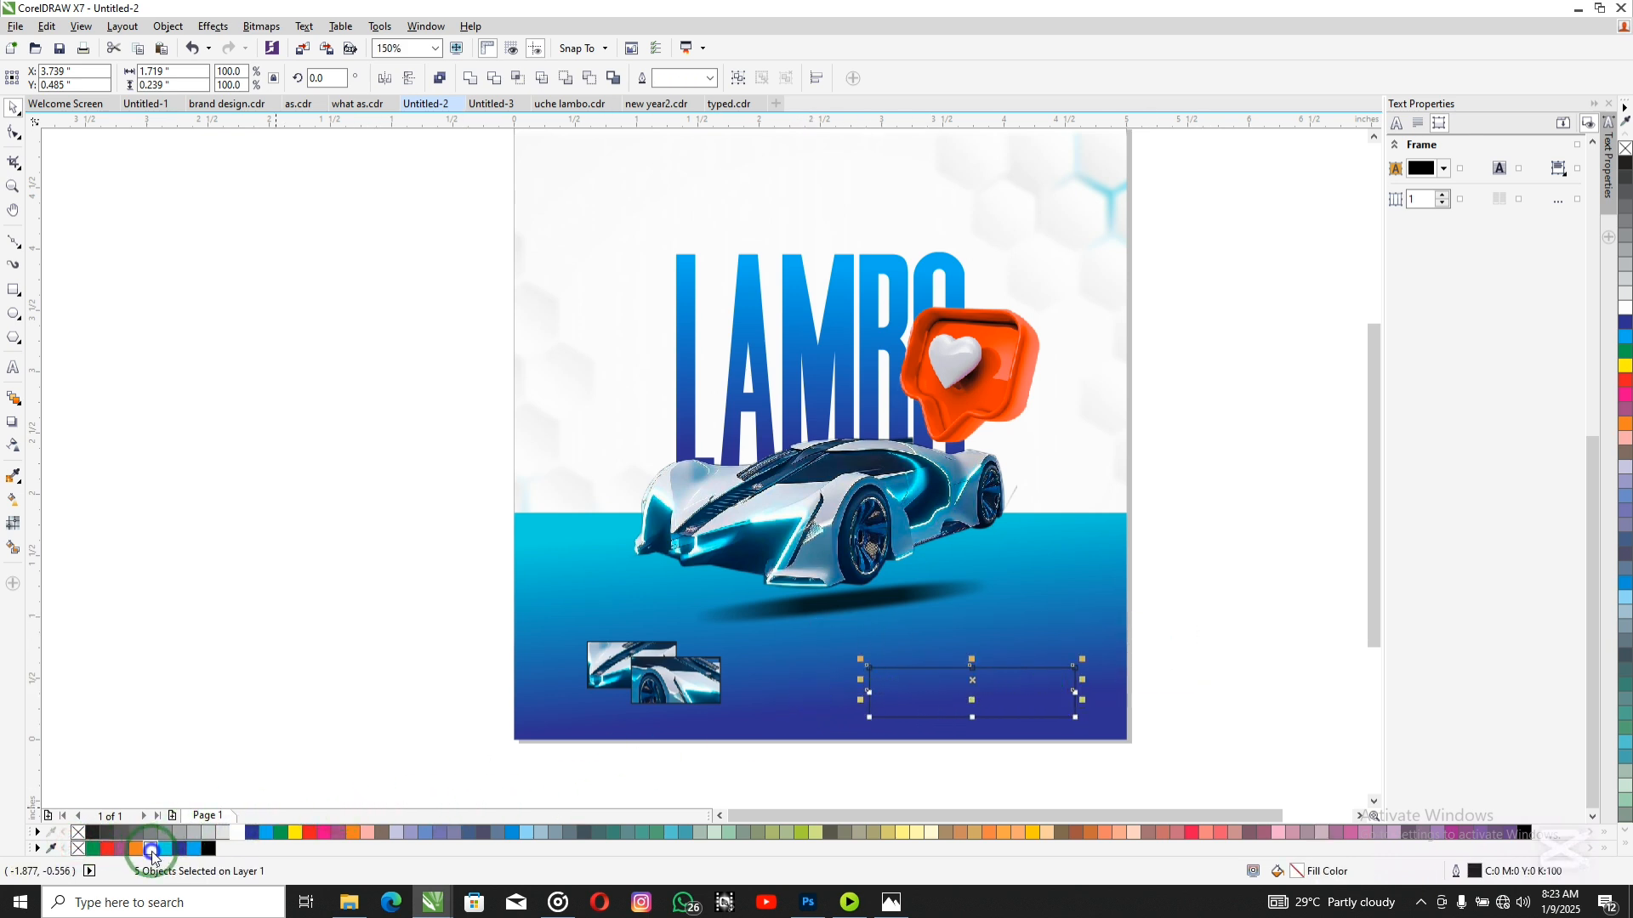
pyautogui.click(152, 850)
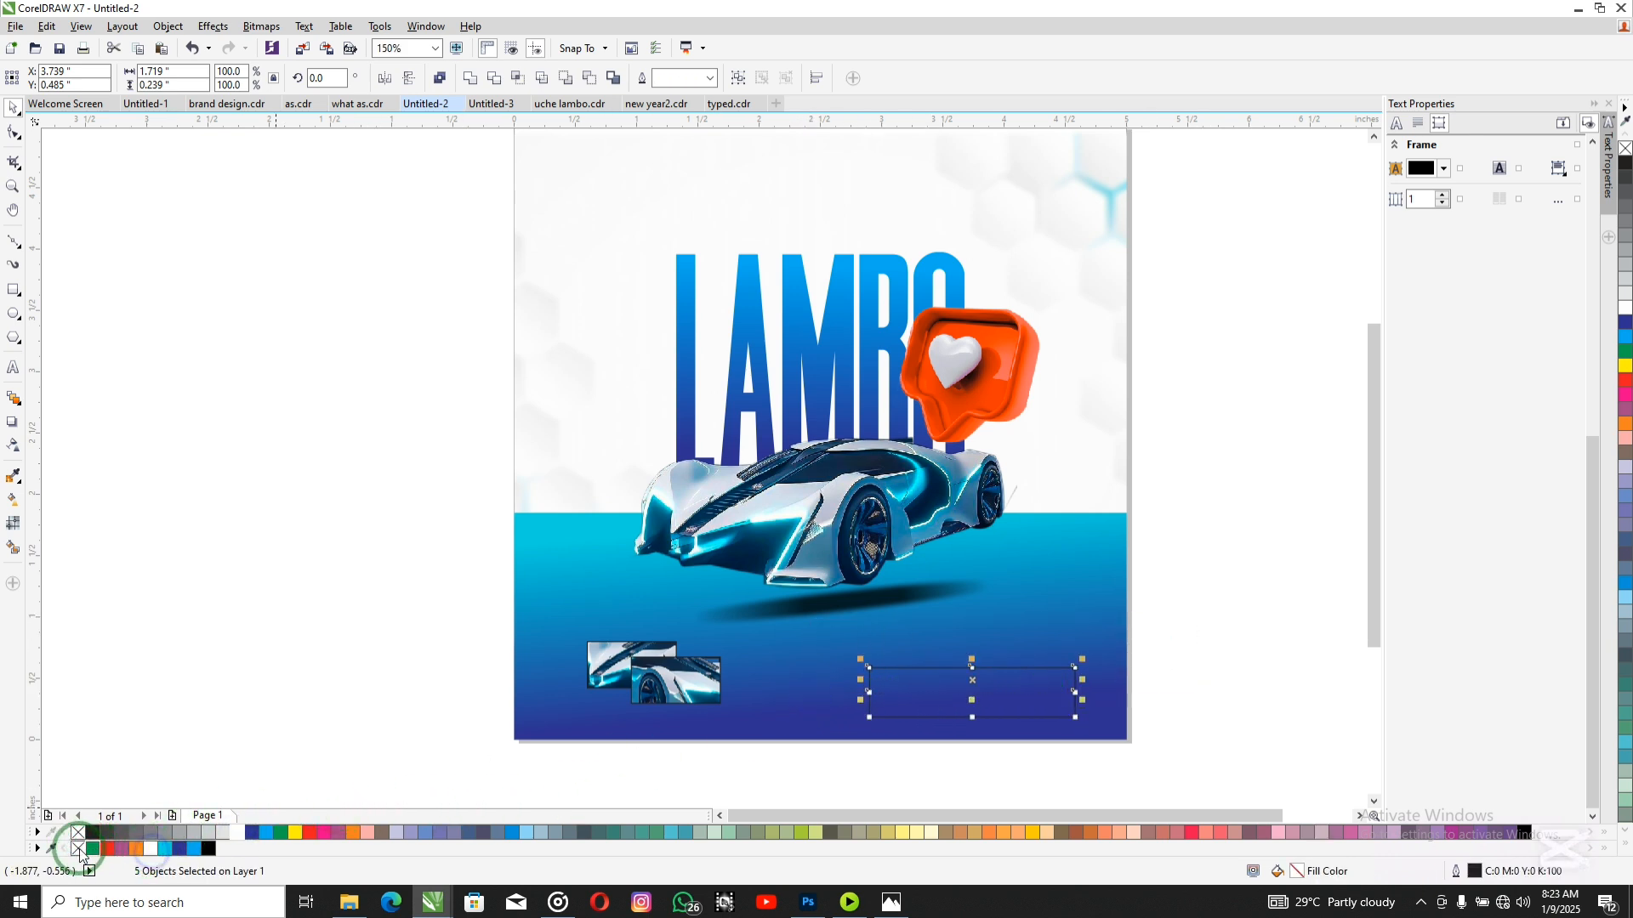
# Step: Give the rectangle a dashed outline placed behind the fill and scaled with the object
pyautogui.click(957, 704)
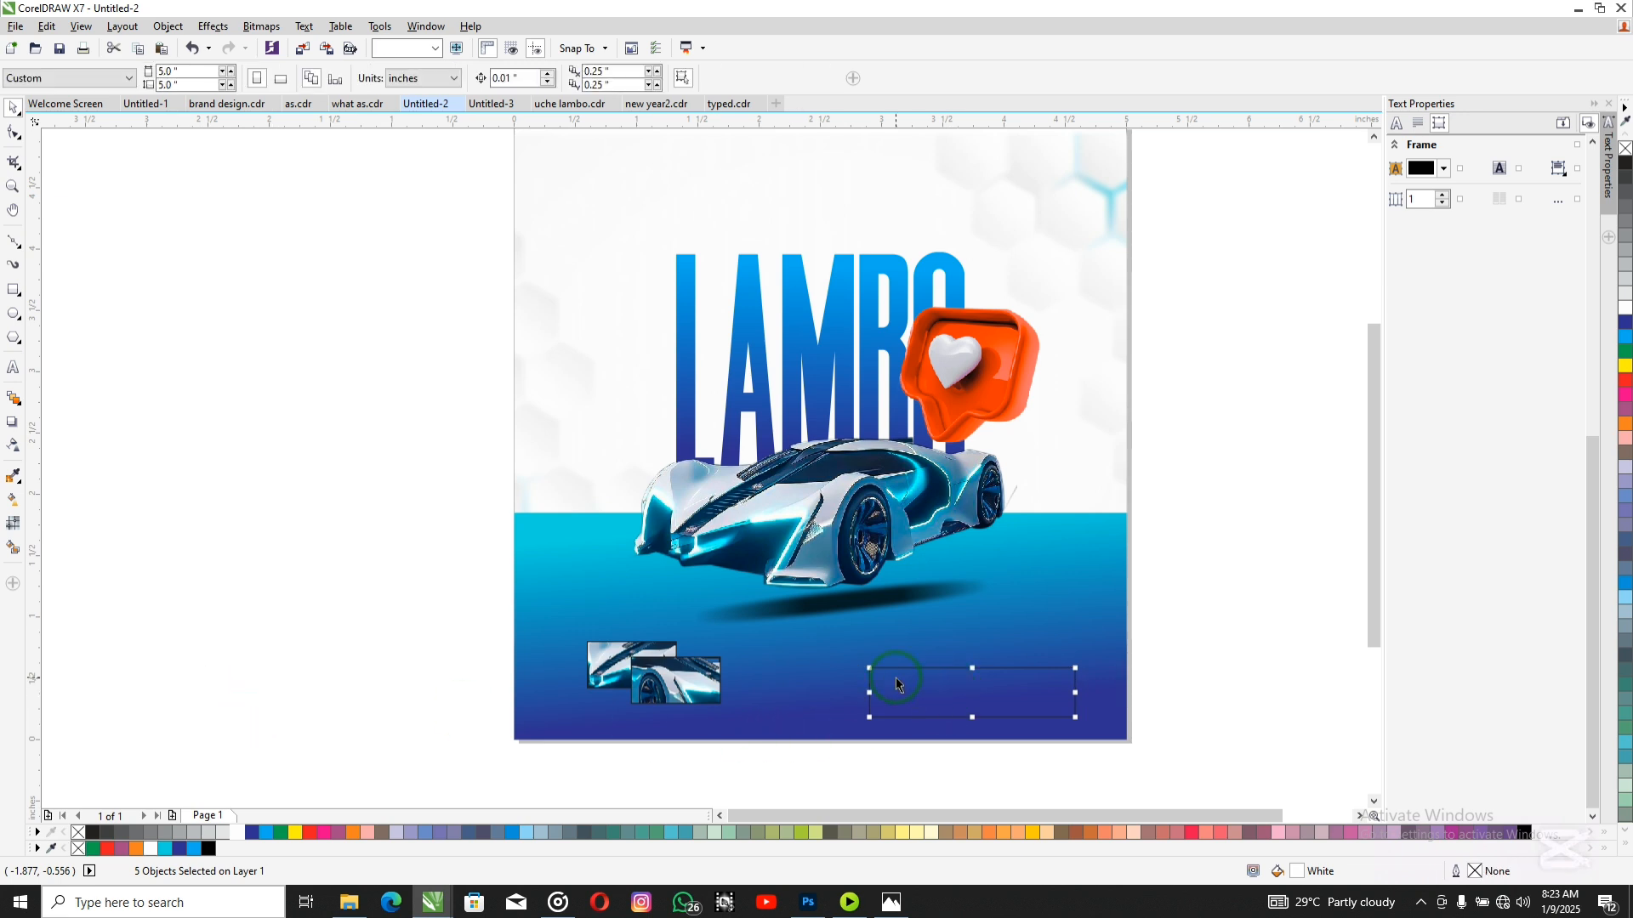
pyautogui.doubleClick(1452, 876)
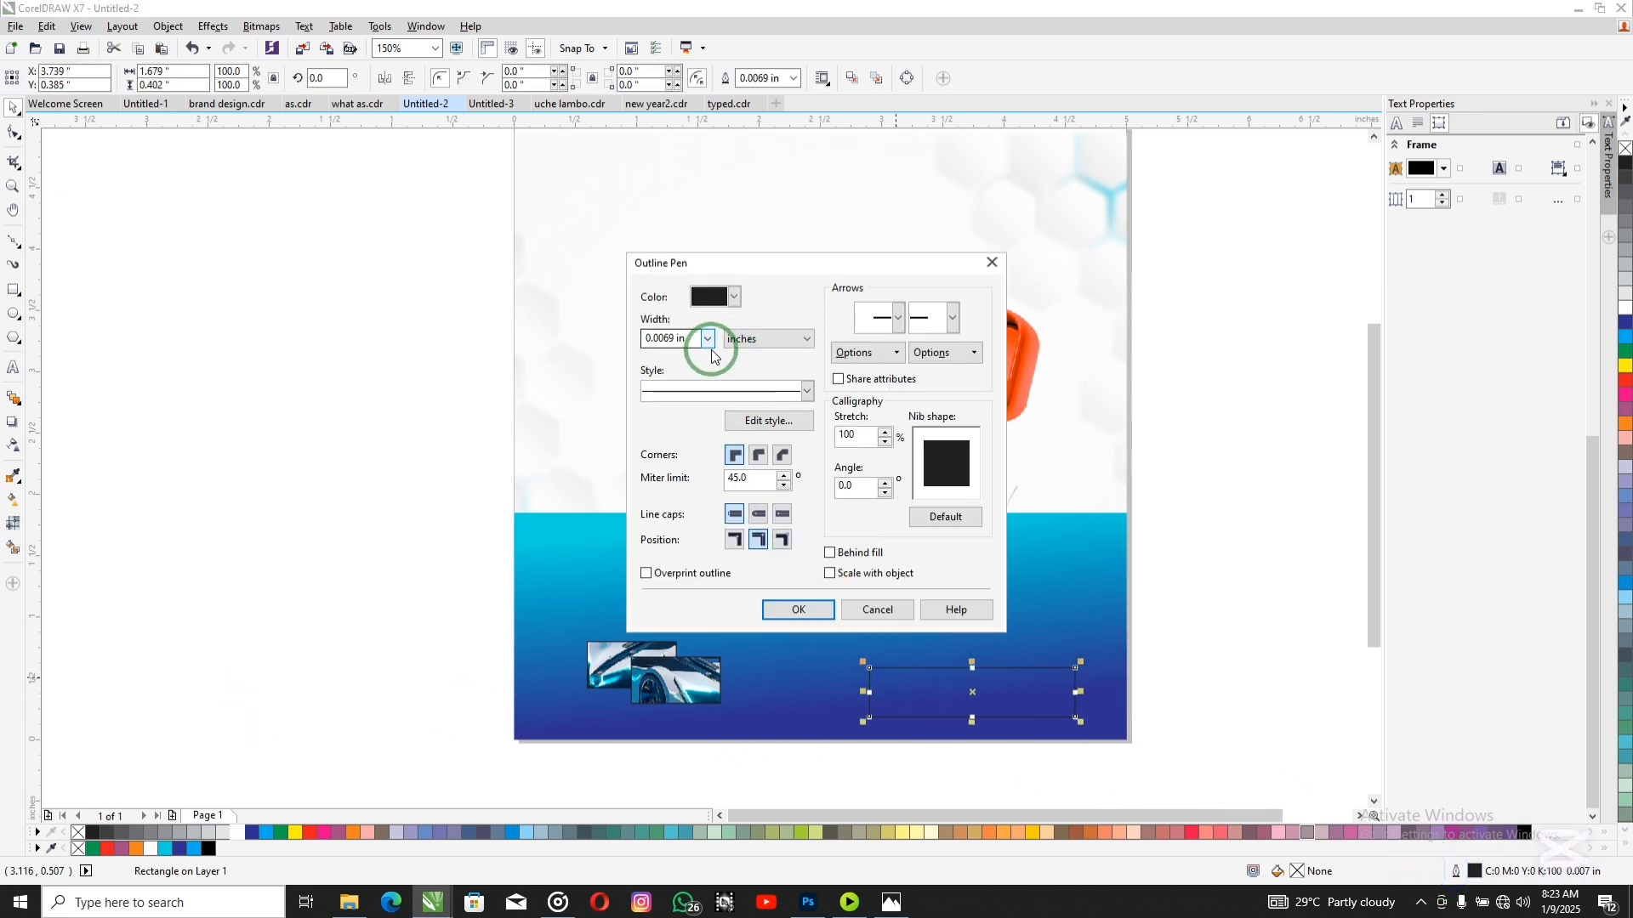
pyautogui.click(808, 392)
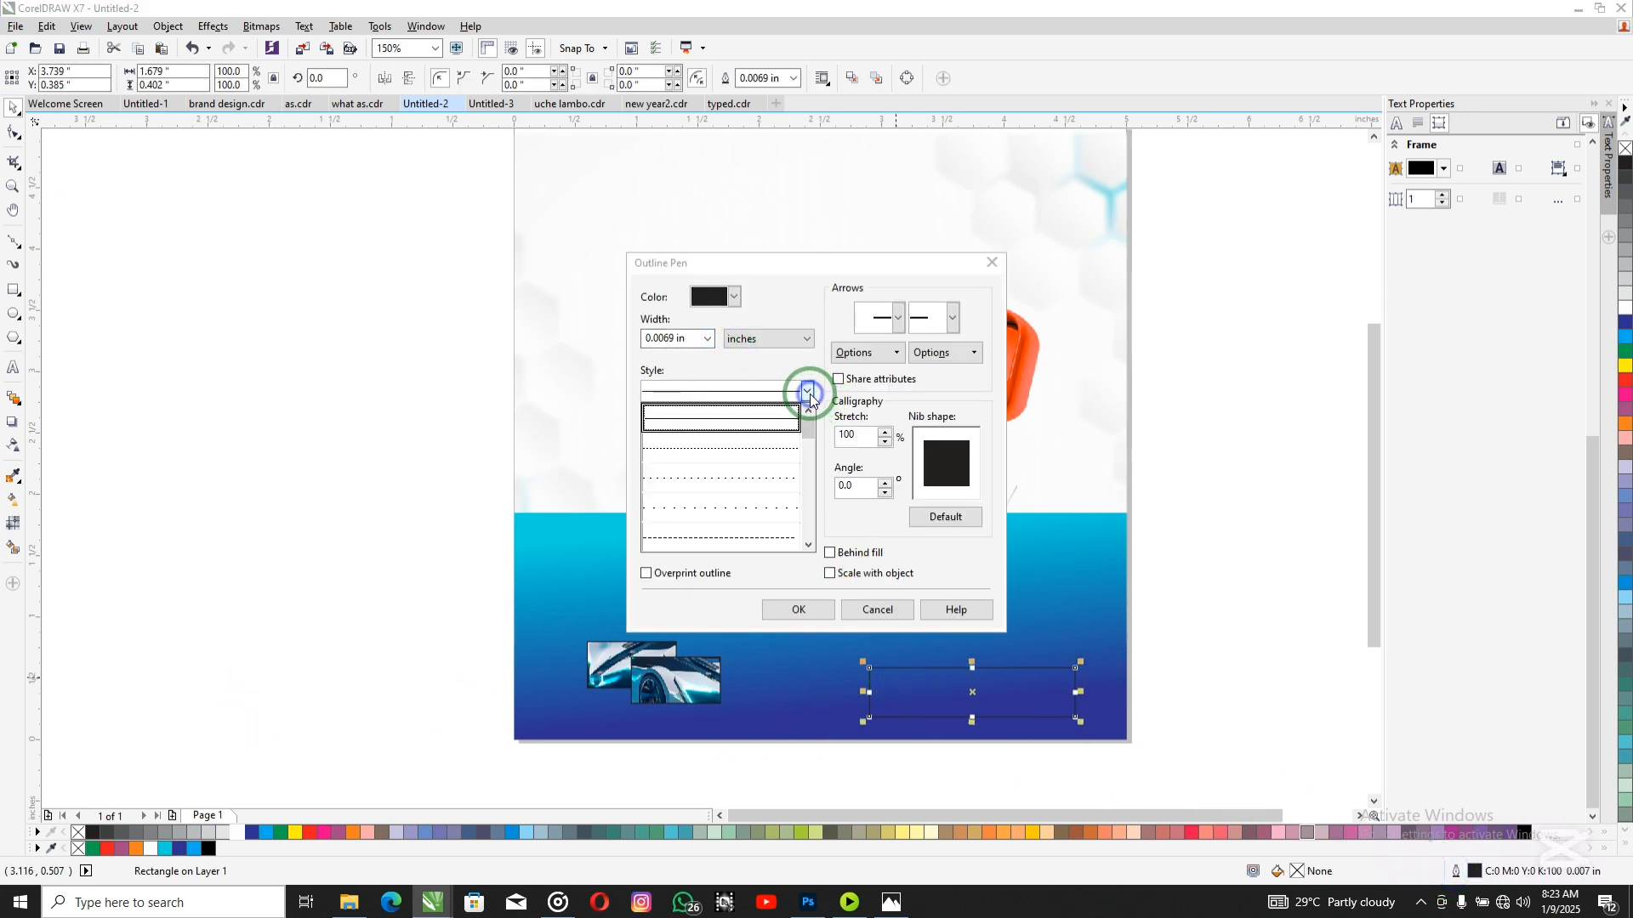
pyautogui.click(751, 478)
pyautogui.click(830, 553)
pyautogui.click(830, 574)
pyautogui.click(813, 601)
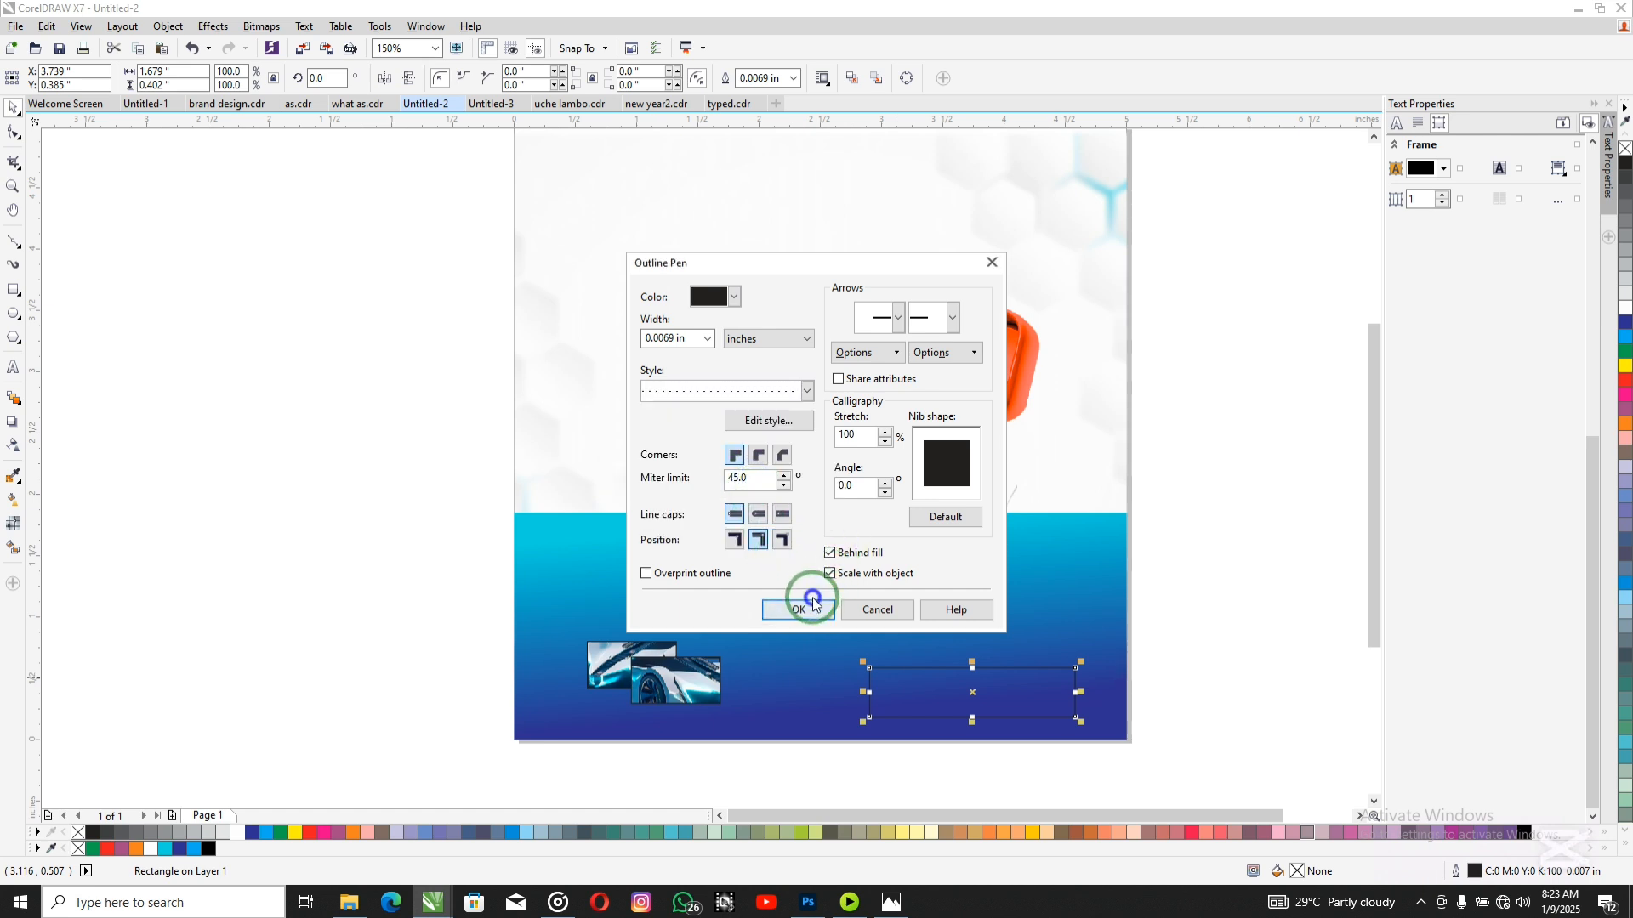
pyautogui.click(799, 609)
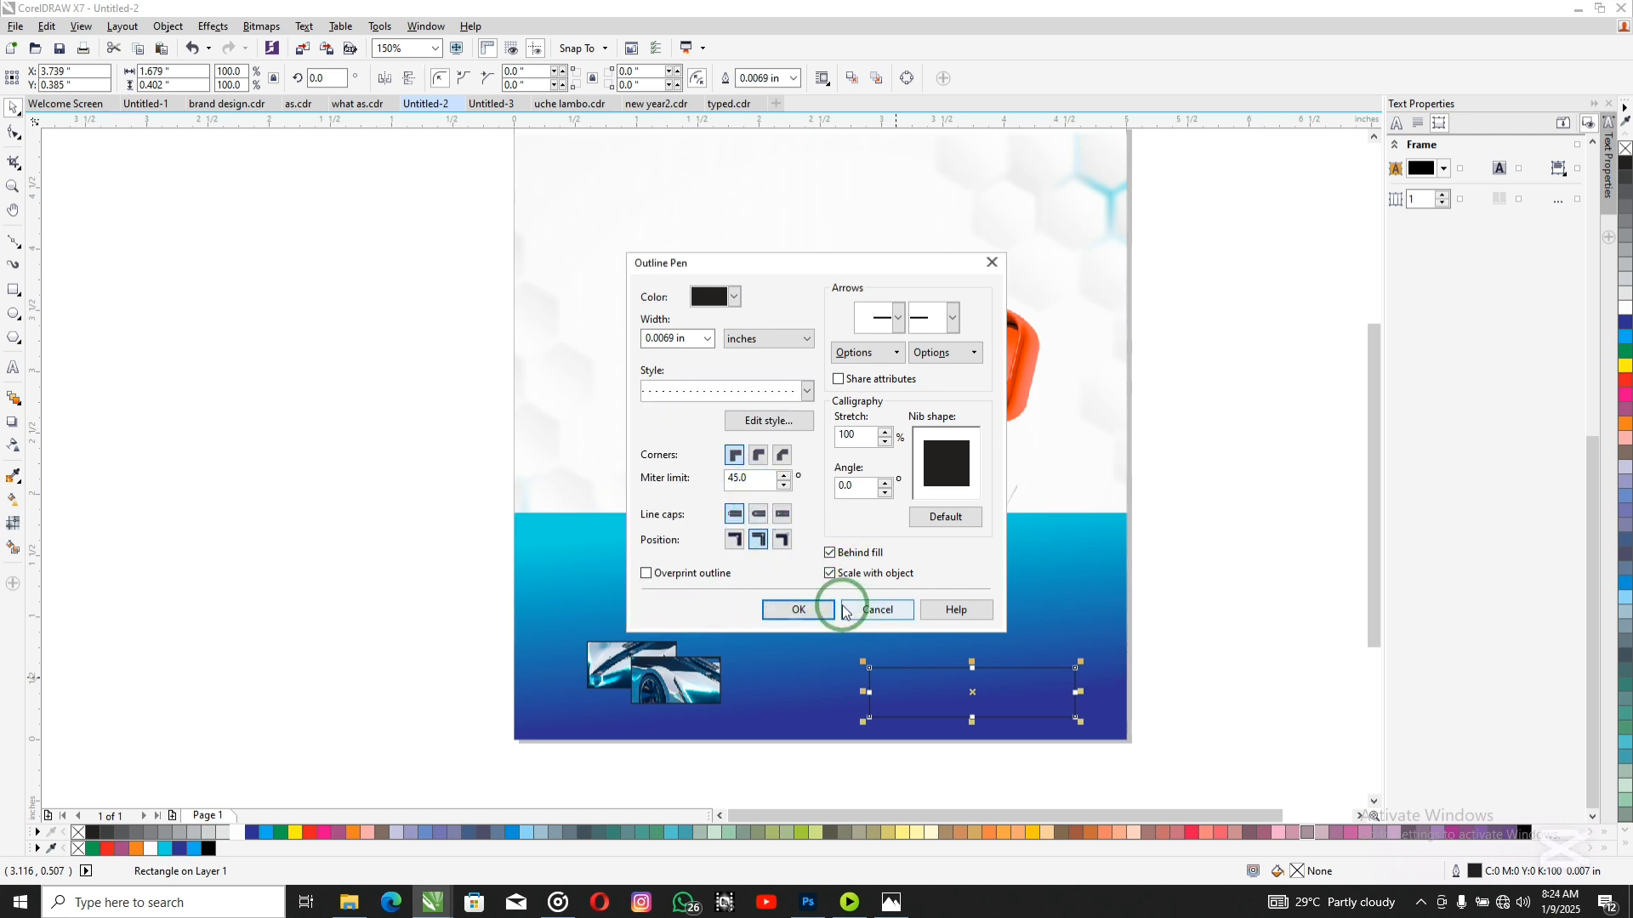
# Step: Move the dashed rectangle with its eight squares slightly higher on the blue band
pyautogui.click(453, 563)
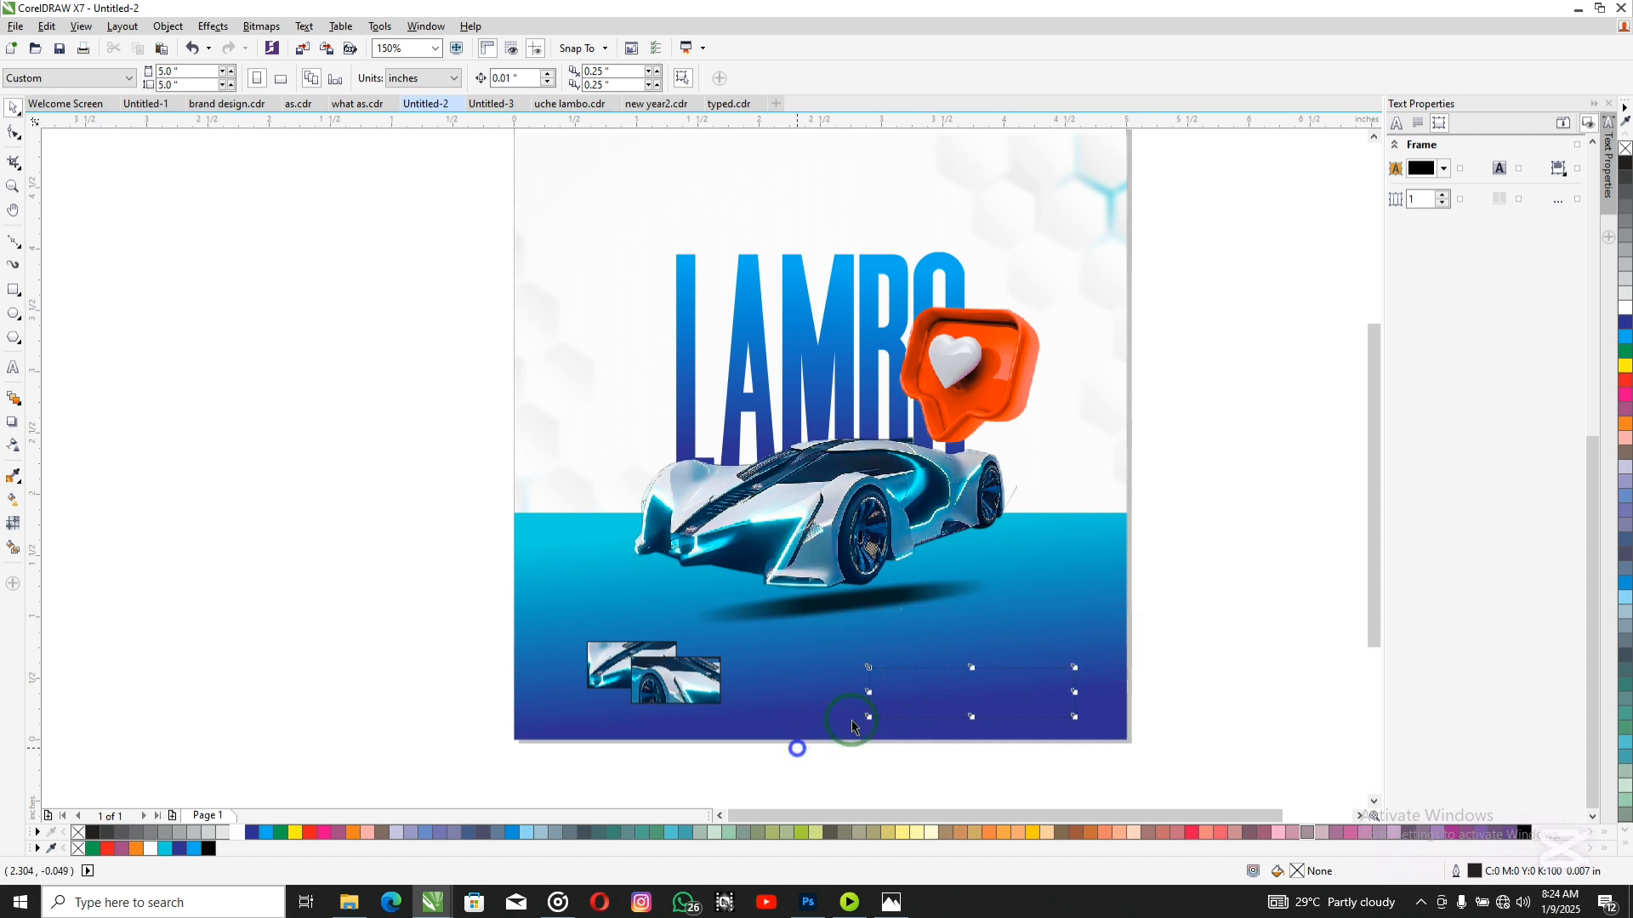
pyautogui.click(949, 683)
pyautogui.click(265, 489)
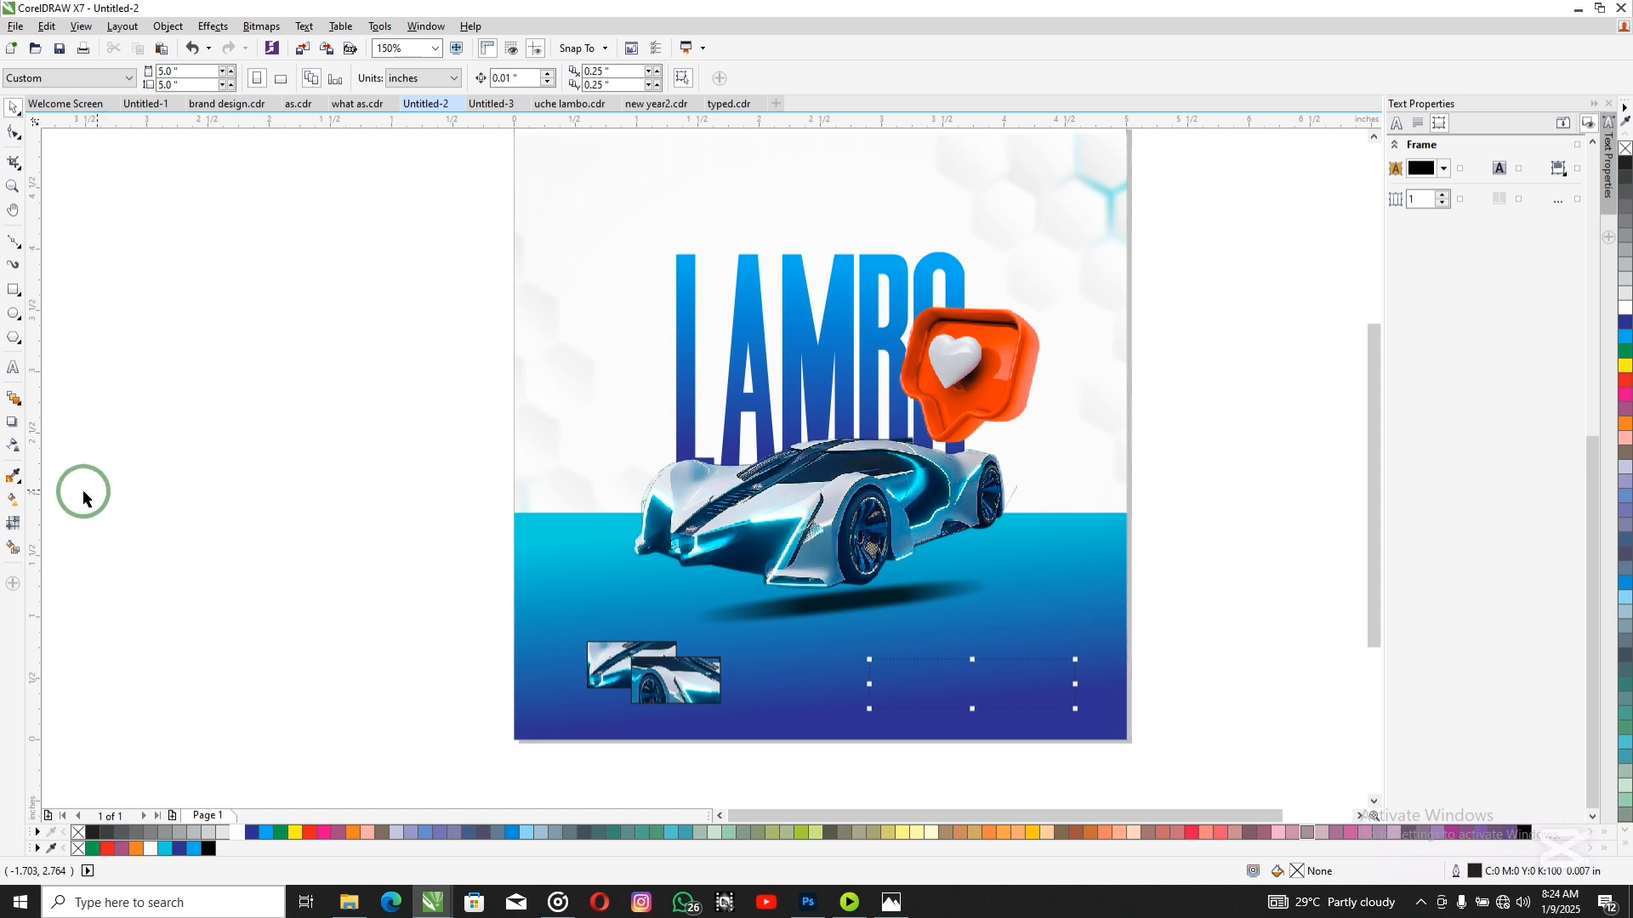
# Step: Add the two-line artistic text "get a wonderful graphic design for your brand" beside the page, breaking the line after "graphic"
pyautogui.click(12, 371)
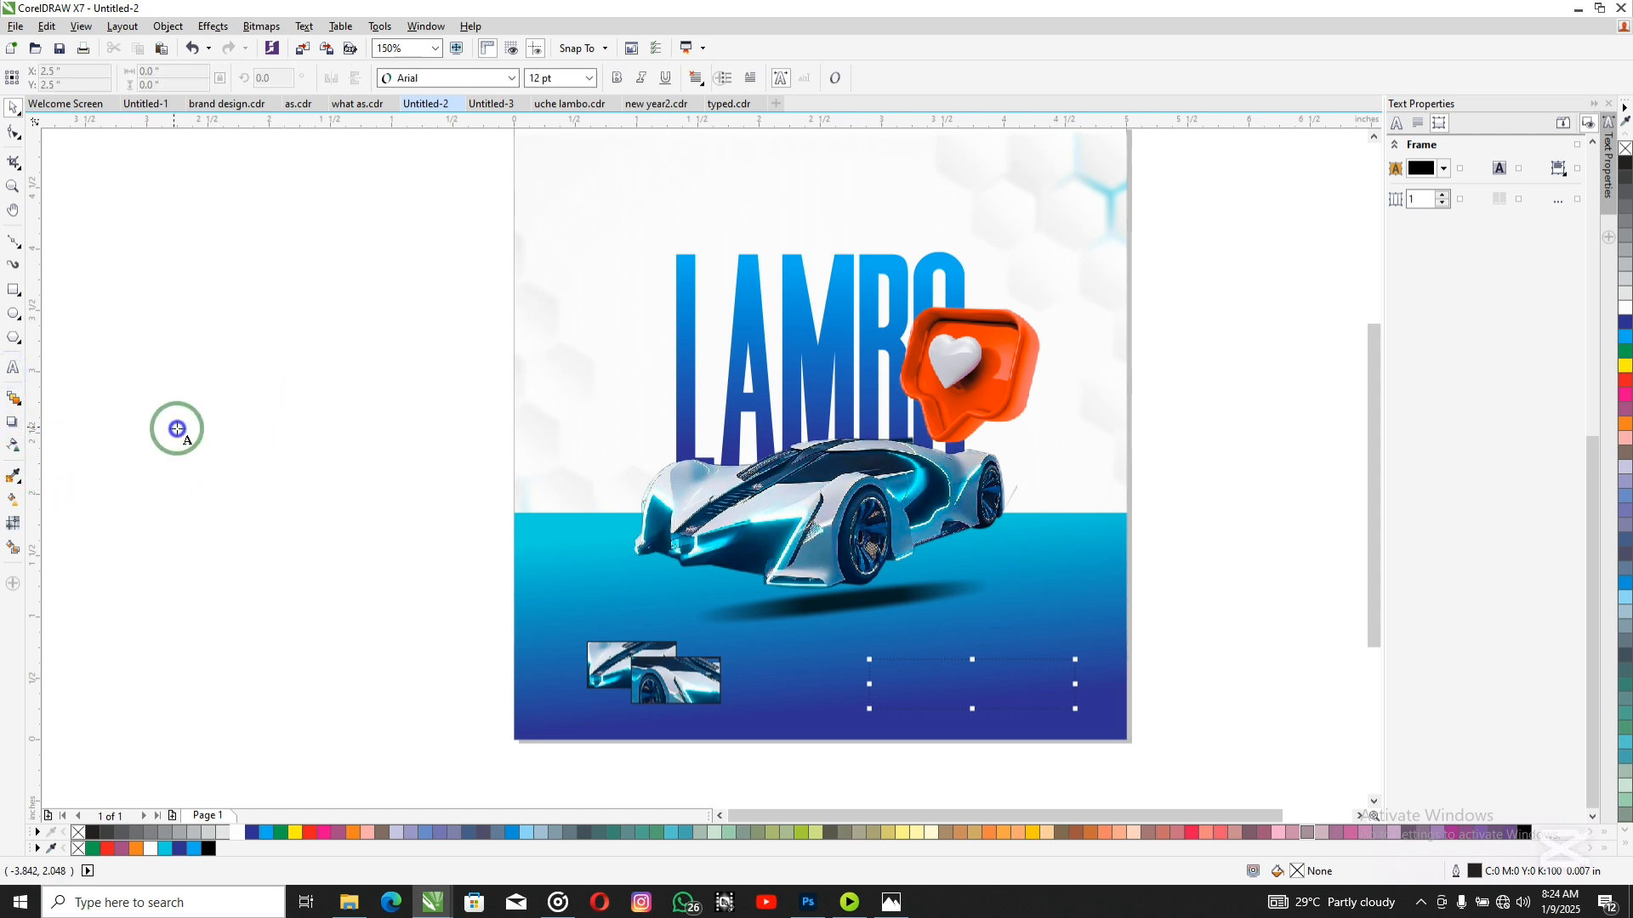
pyautogui.click(177, 428)
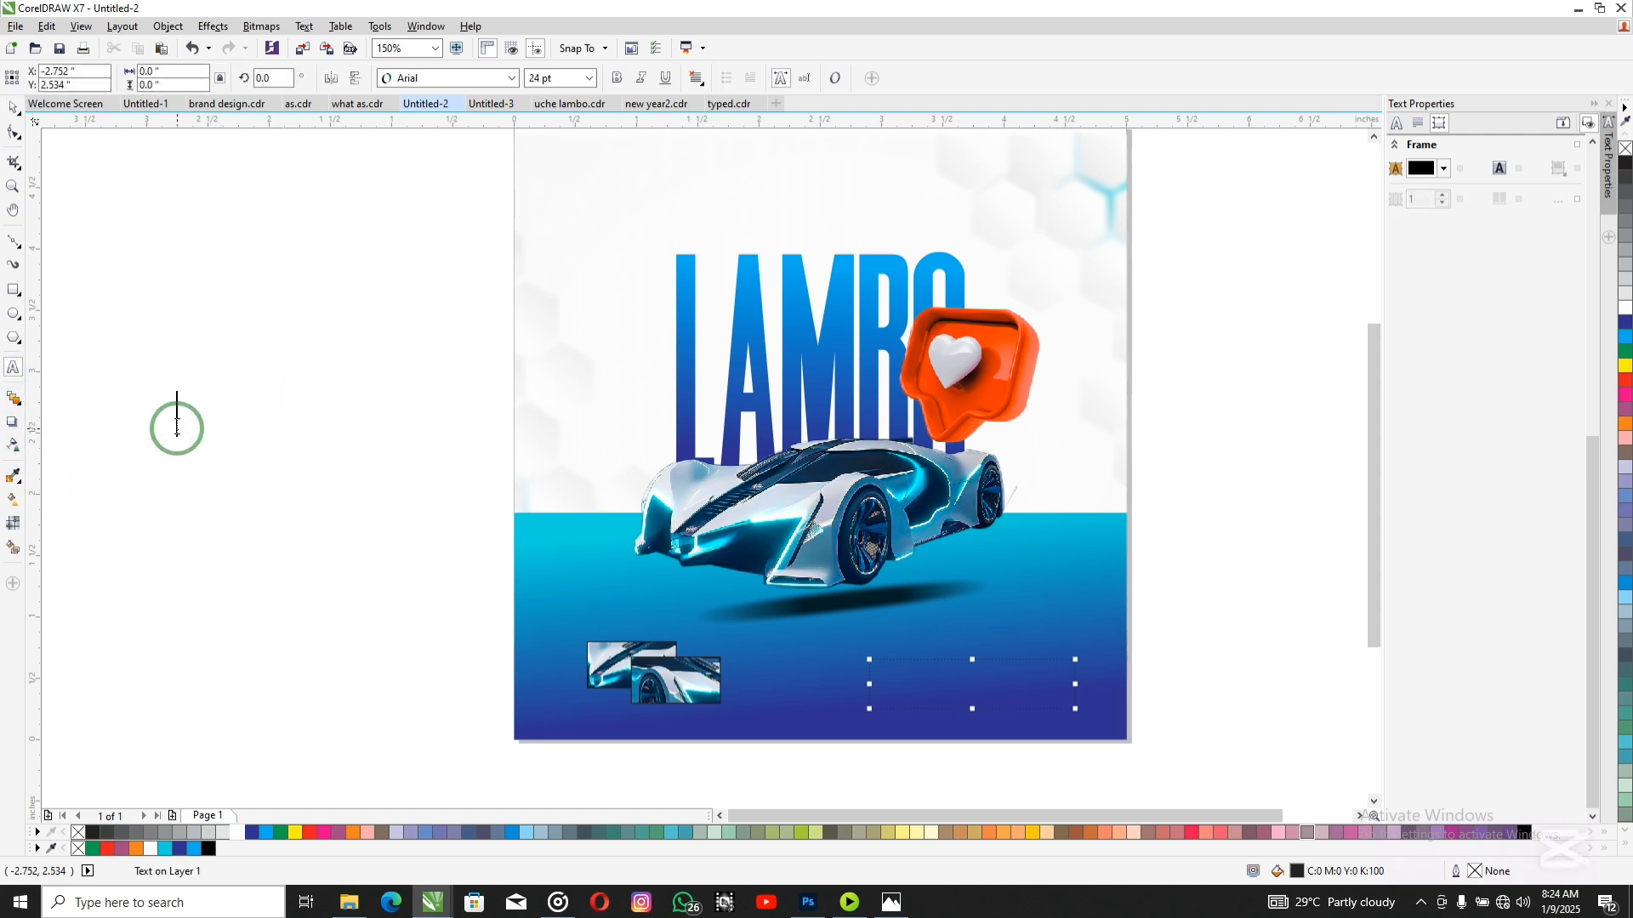
pyautogui.write('get a wonderful graphic')
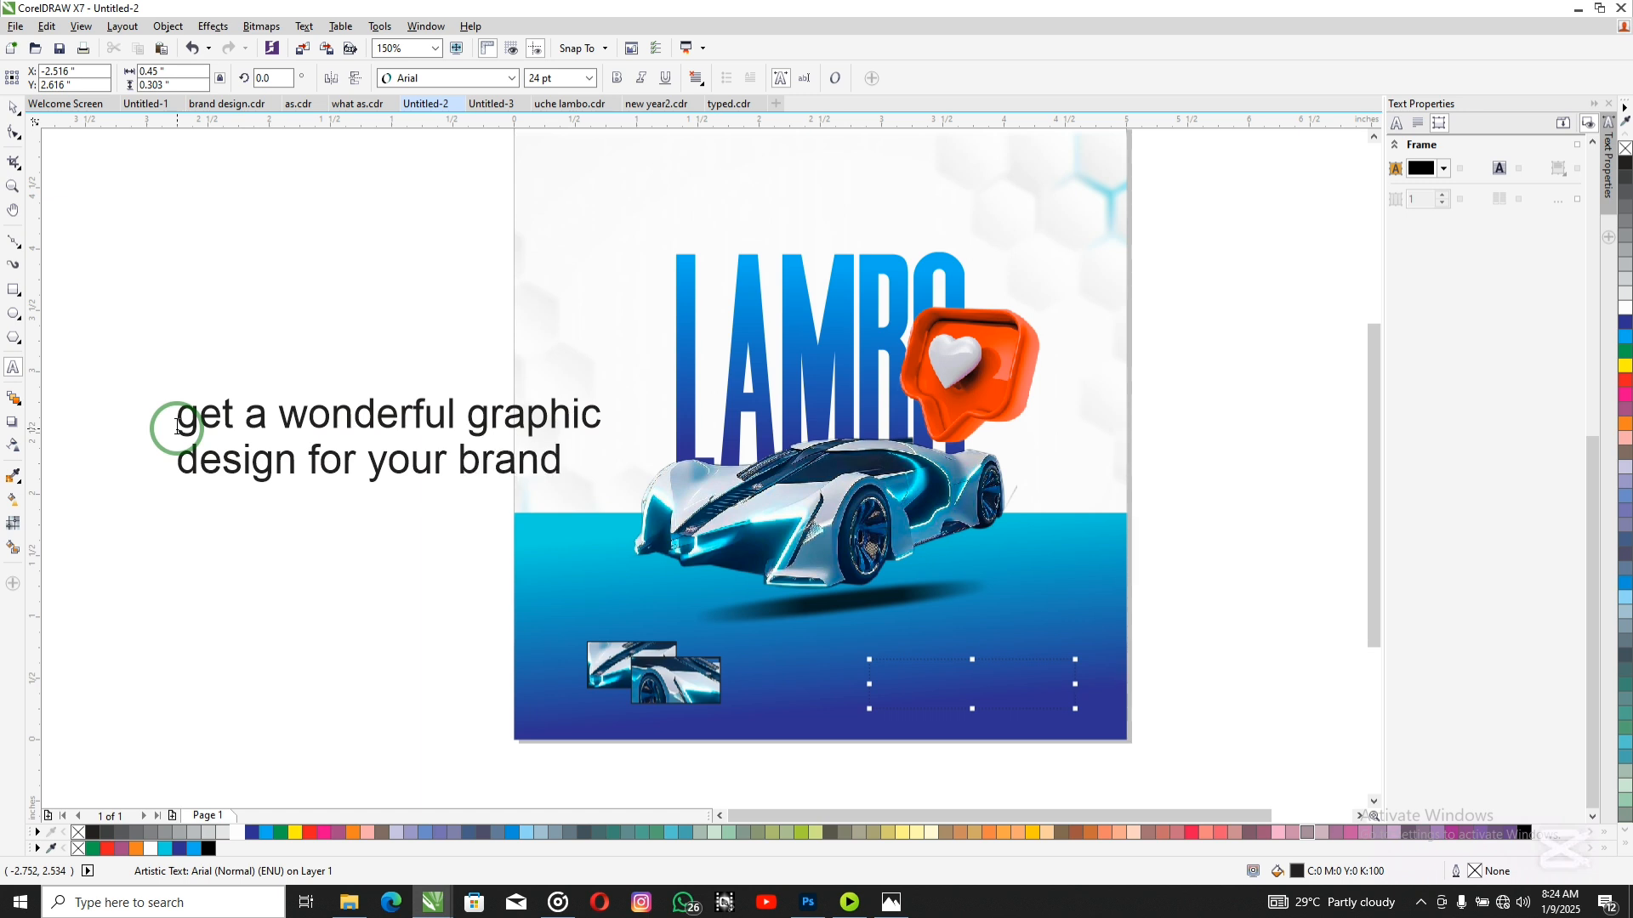
# Step: Change the whole tagline to Title Case
pyautogui.hotkey('ctrl', 'a')
pyautogui.hotkey('shift', 'F3')
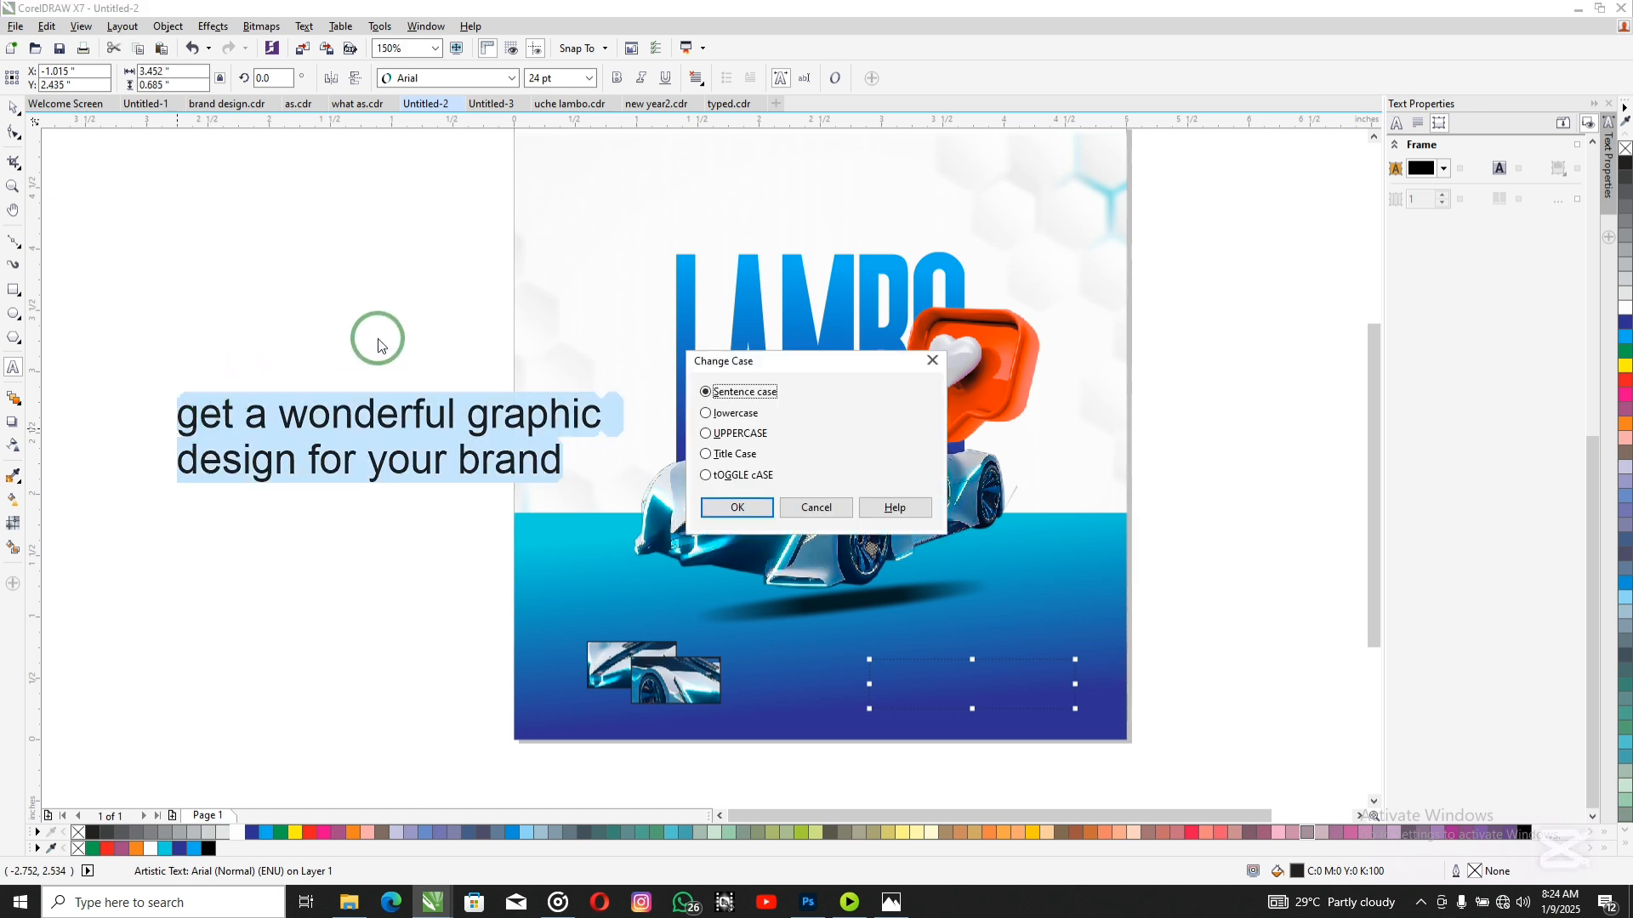
pyautogui.click(707, 433)
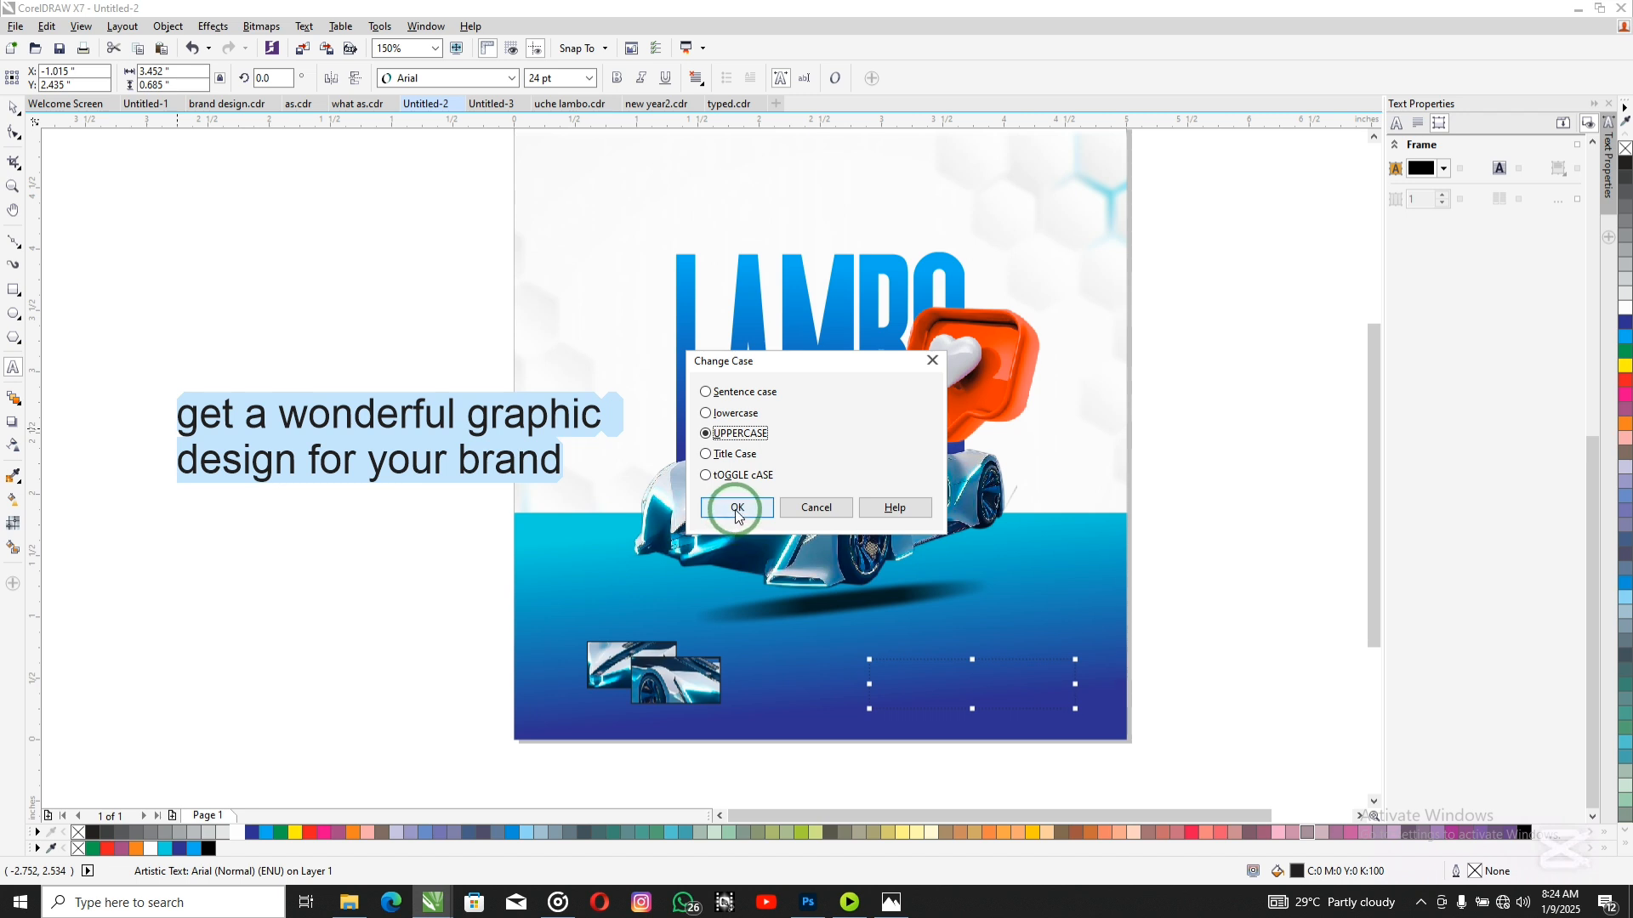
pyautogui.click(711, 456)
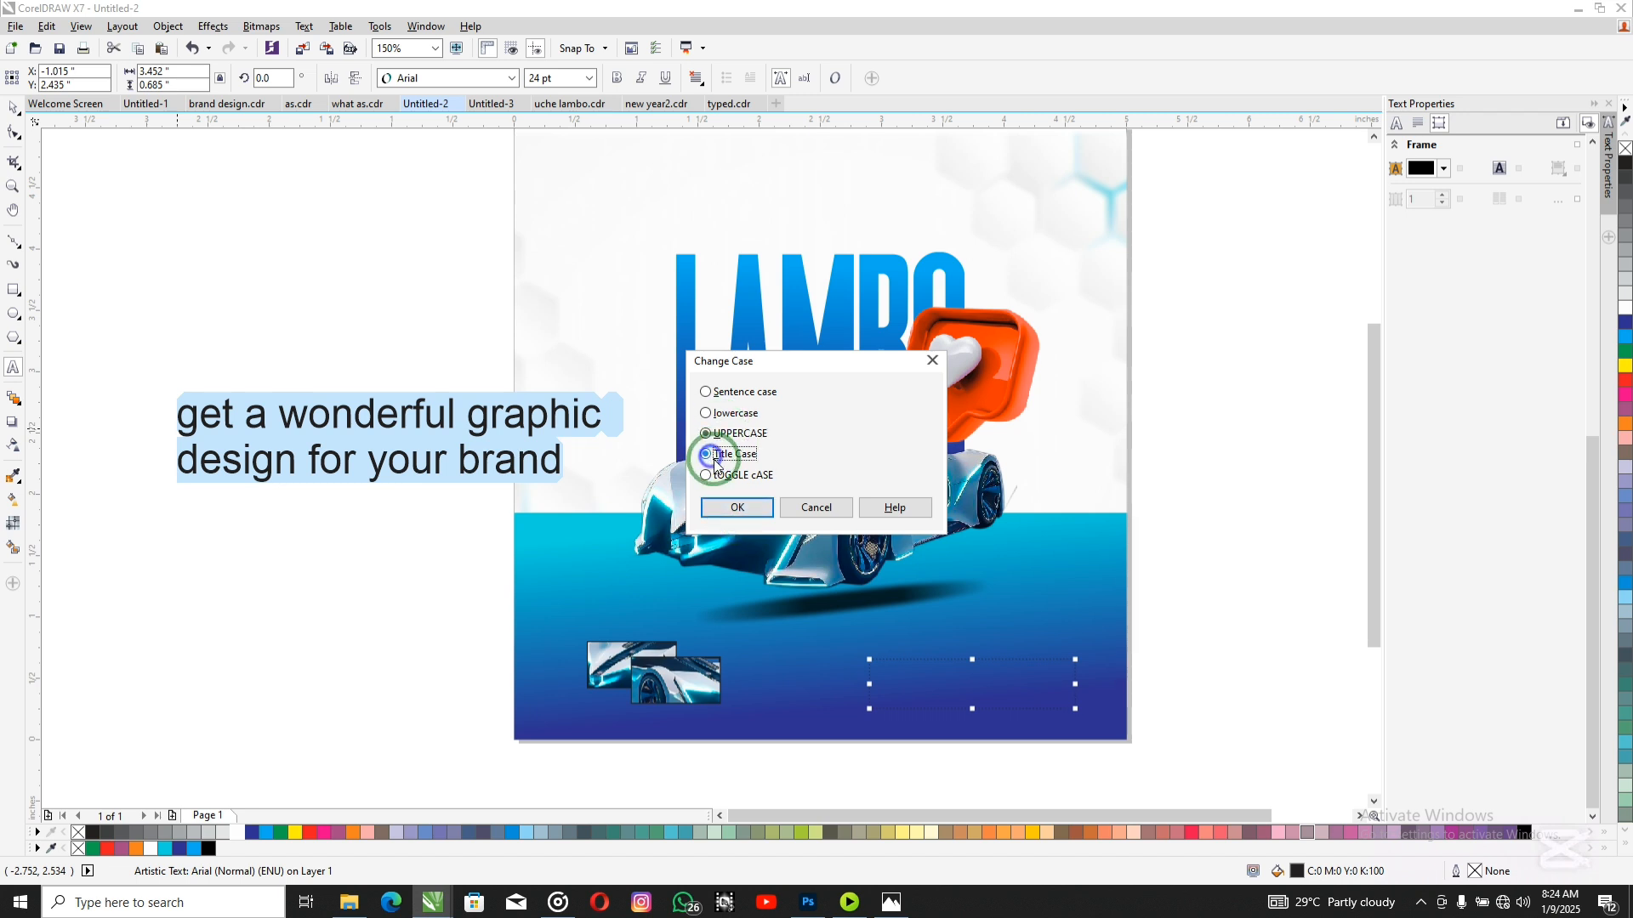
pyautogui.click(730, 507)
# Step: Center-align the two lines of the tagline
pyautogui.click(13, 105)
pyautogui.click(537, 136)
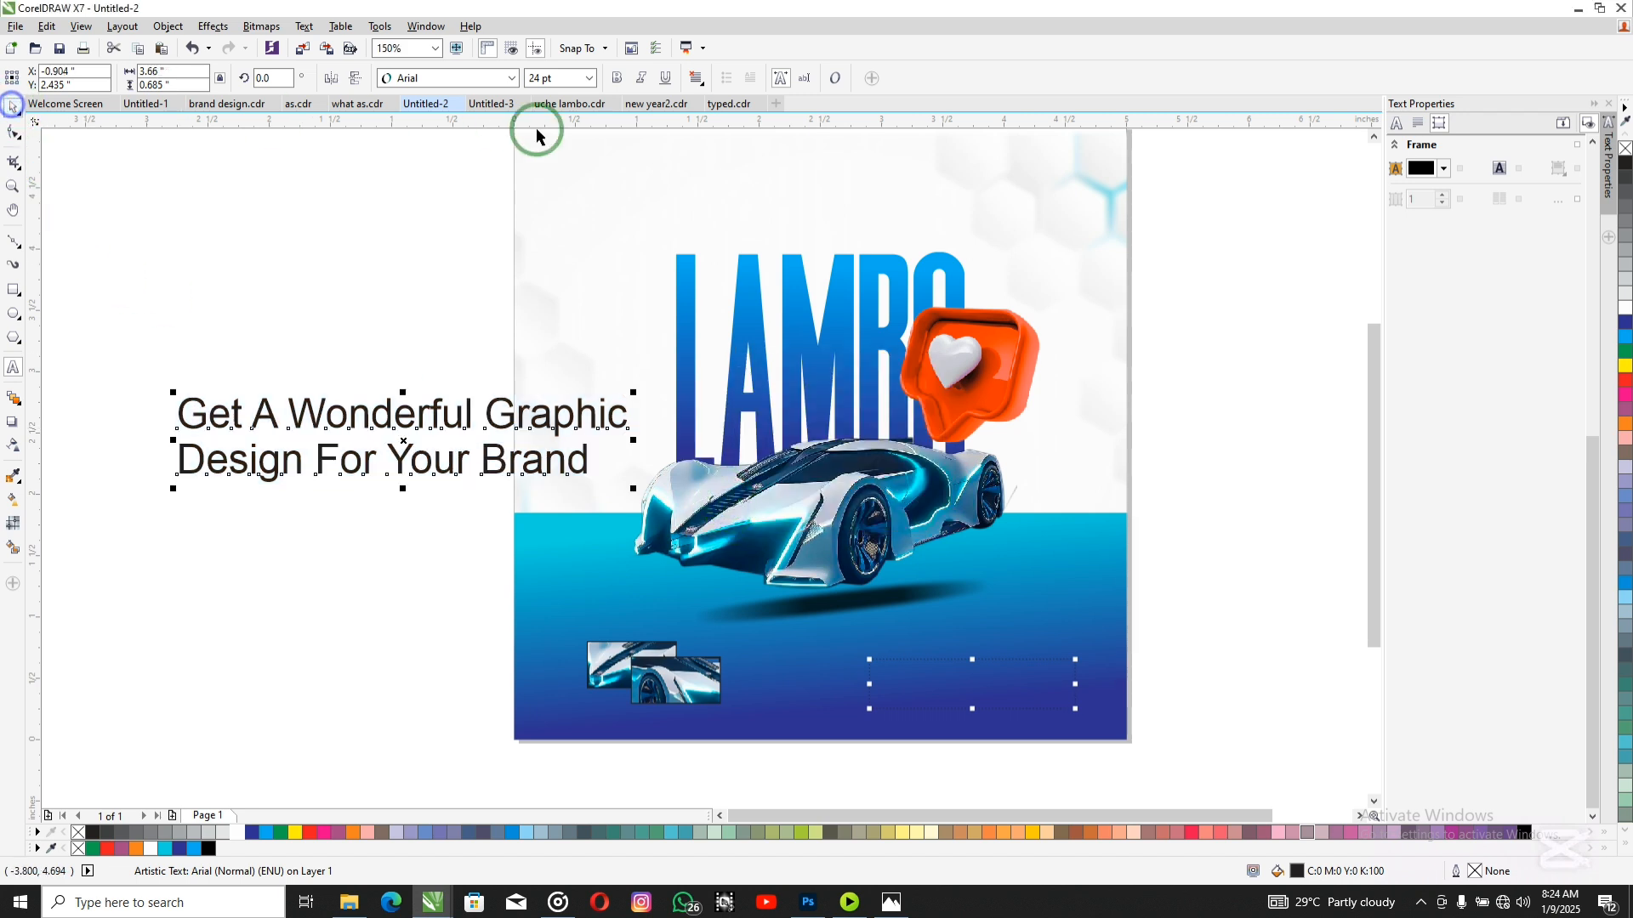
pyautogui.click(698, 78)
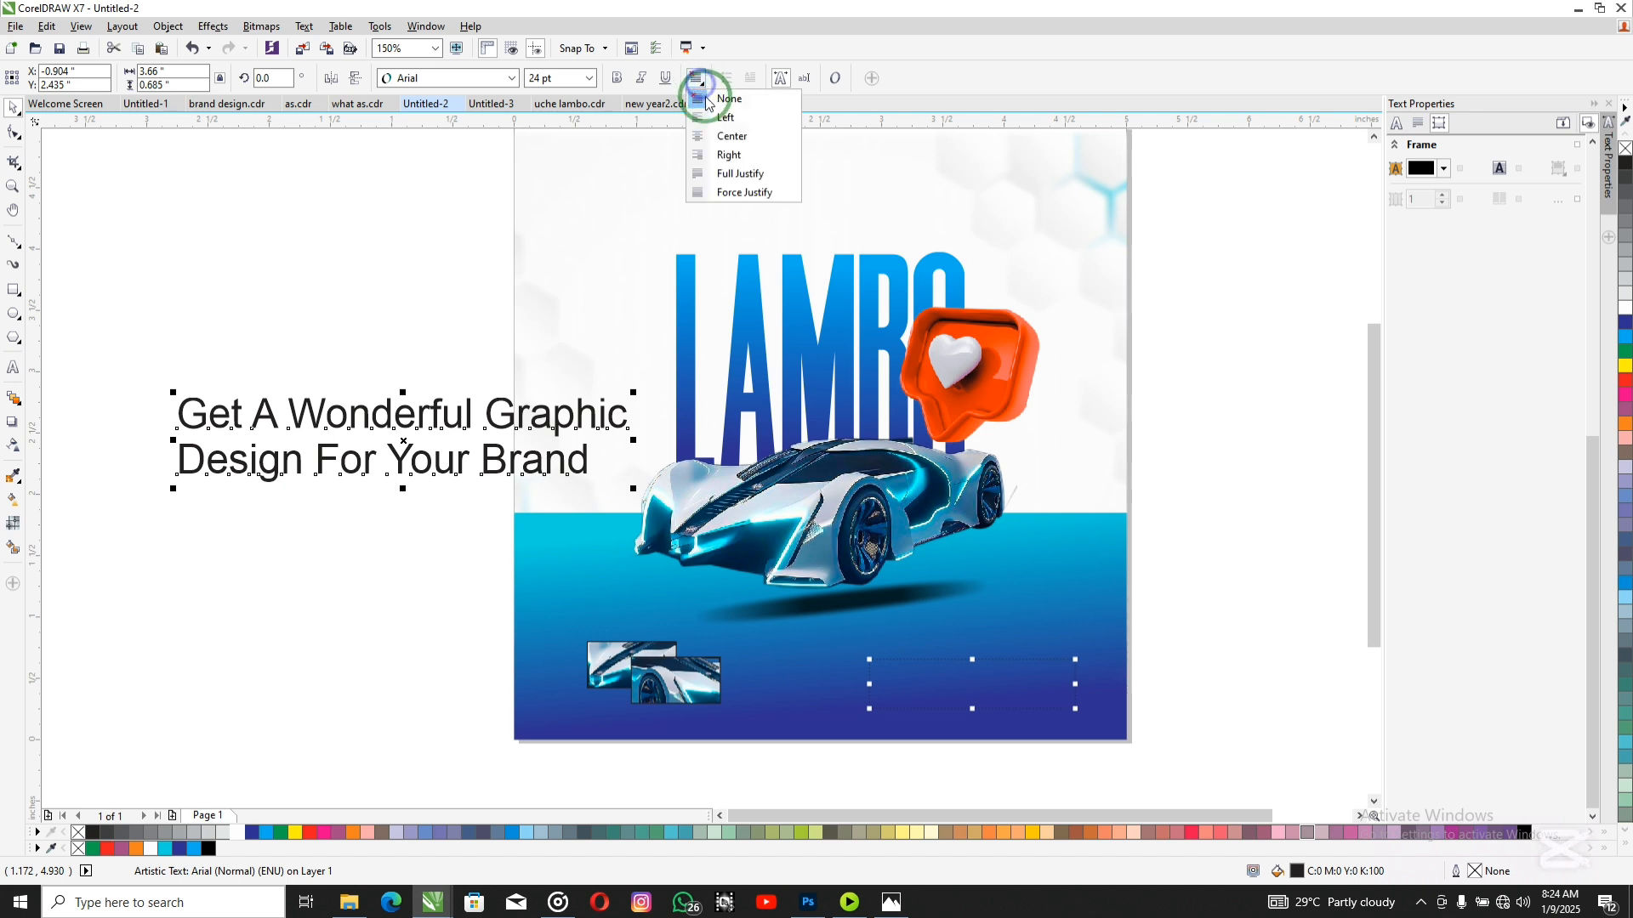
pyautogui.click(719, 136)
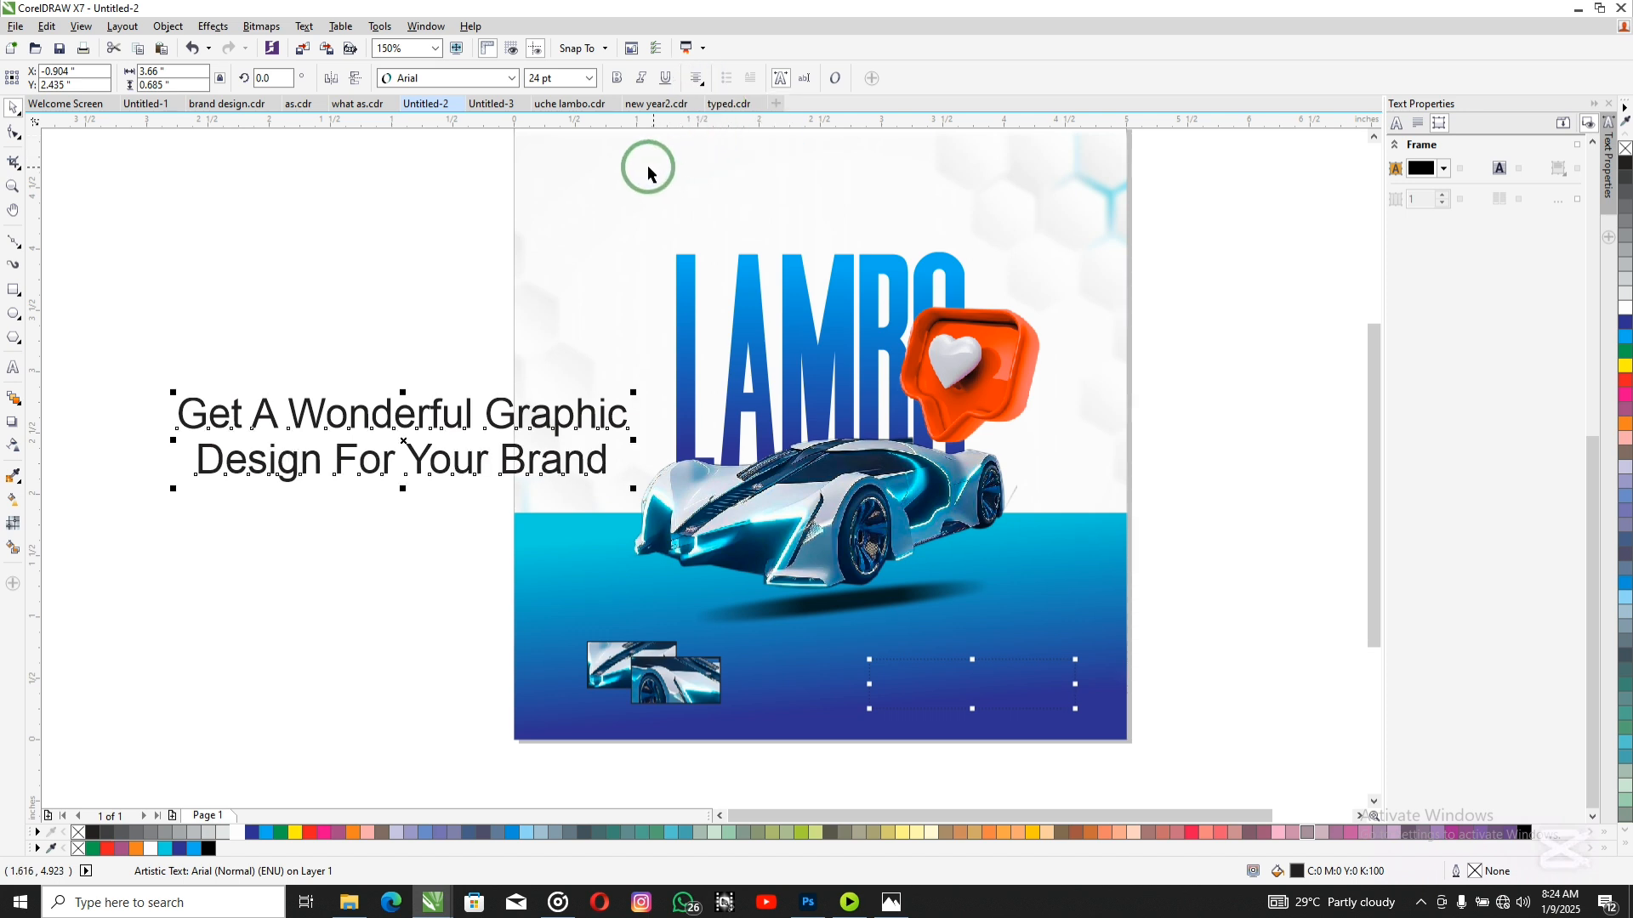
# Step: Set the tagline's font to Poppins and tighten the spacing between its two lines
pyautogui.click(491, 79)
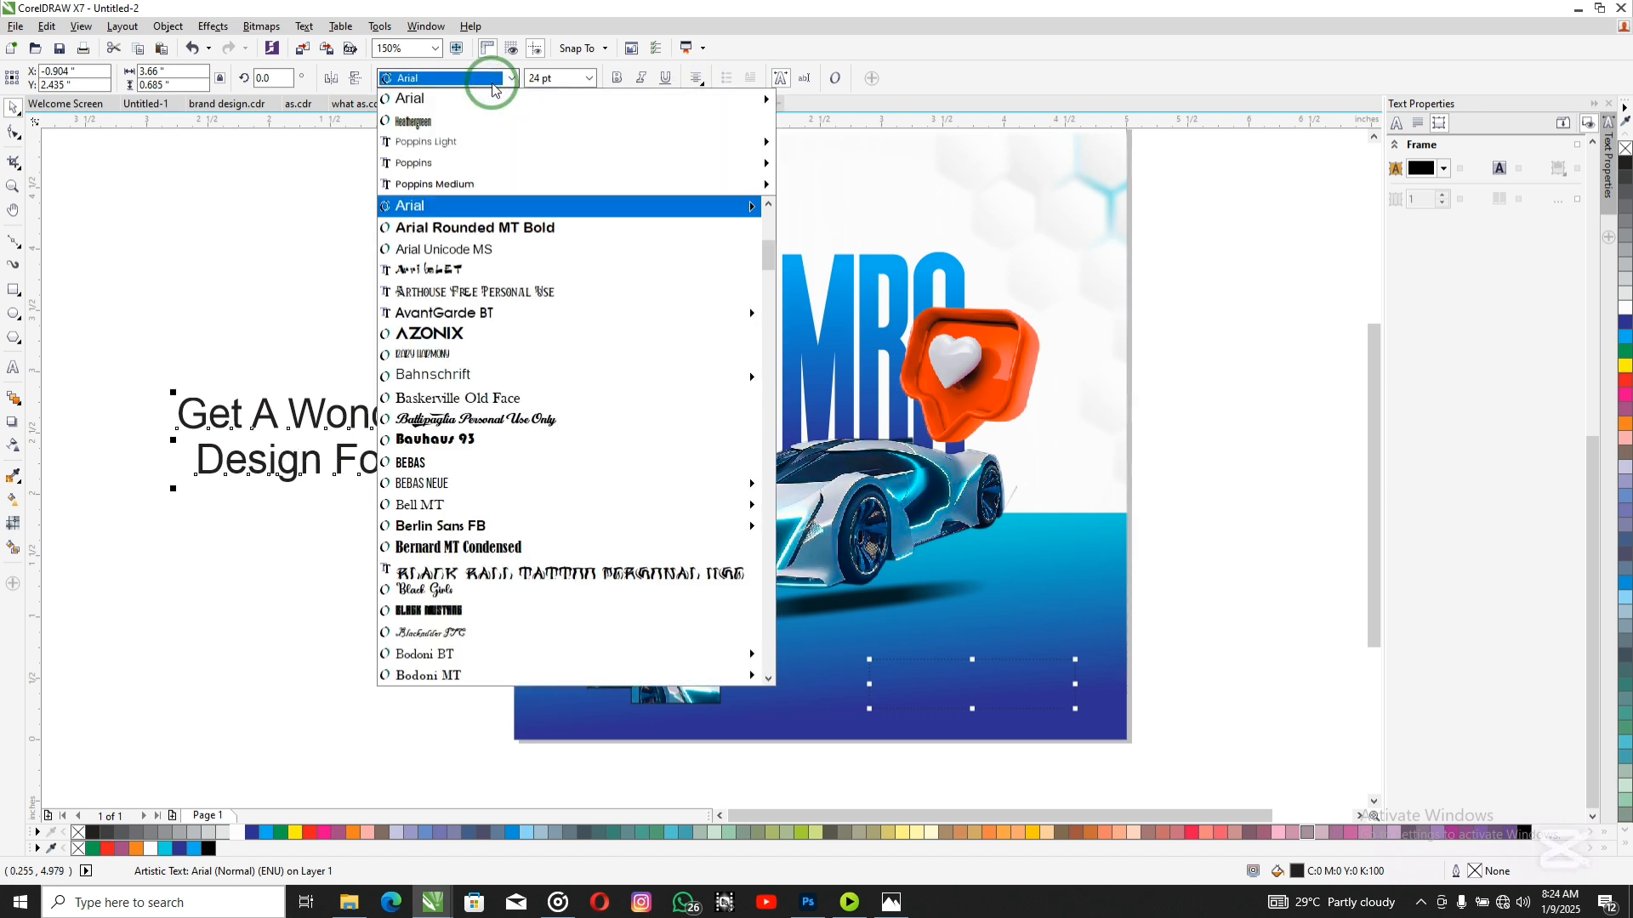
pyautogui.click(516, 172)
pyautogui.click(14, 132)
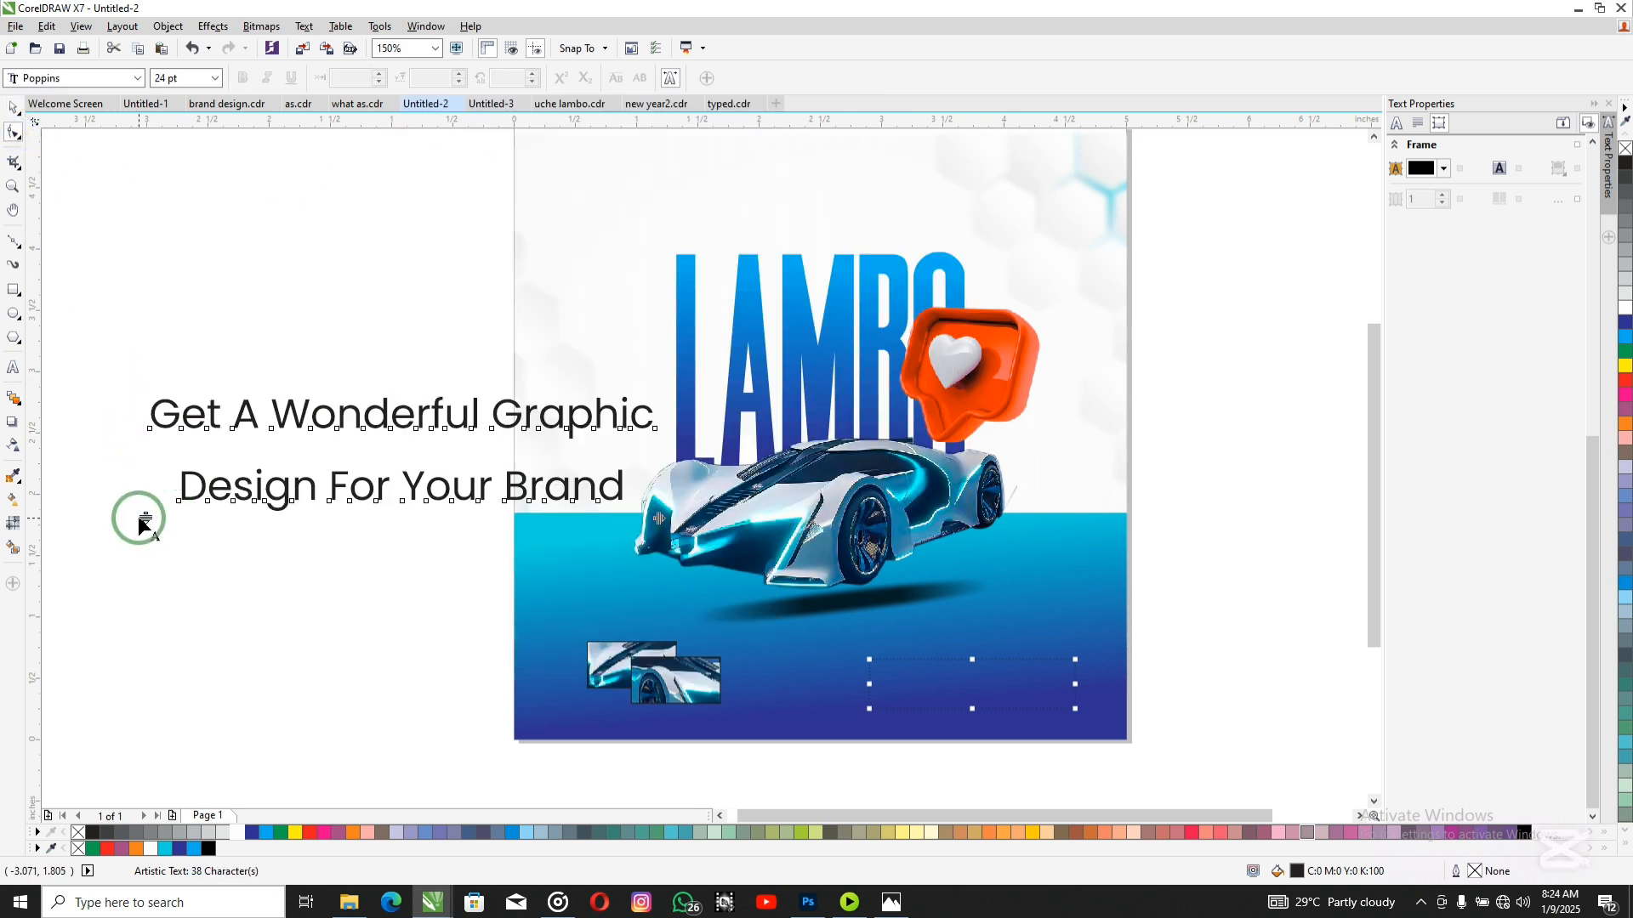
pyautogui.moveTo(144, 523); pyautogui.dragTo(155, 457)
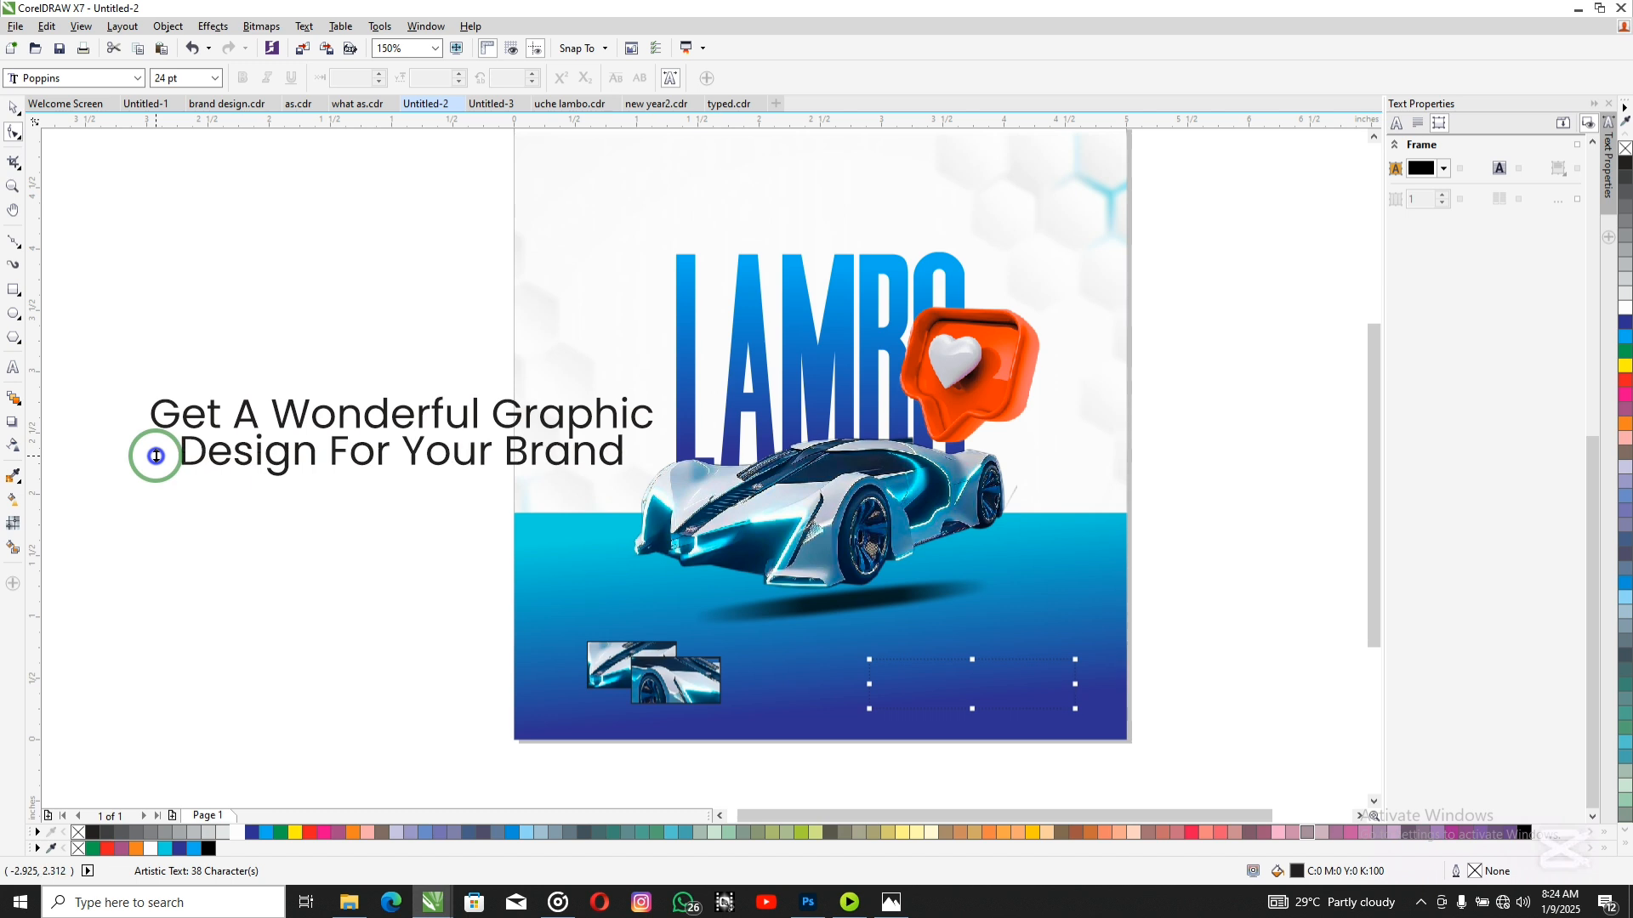
pyautogui.press('space')
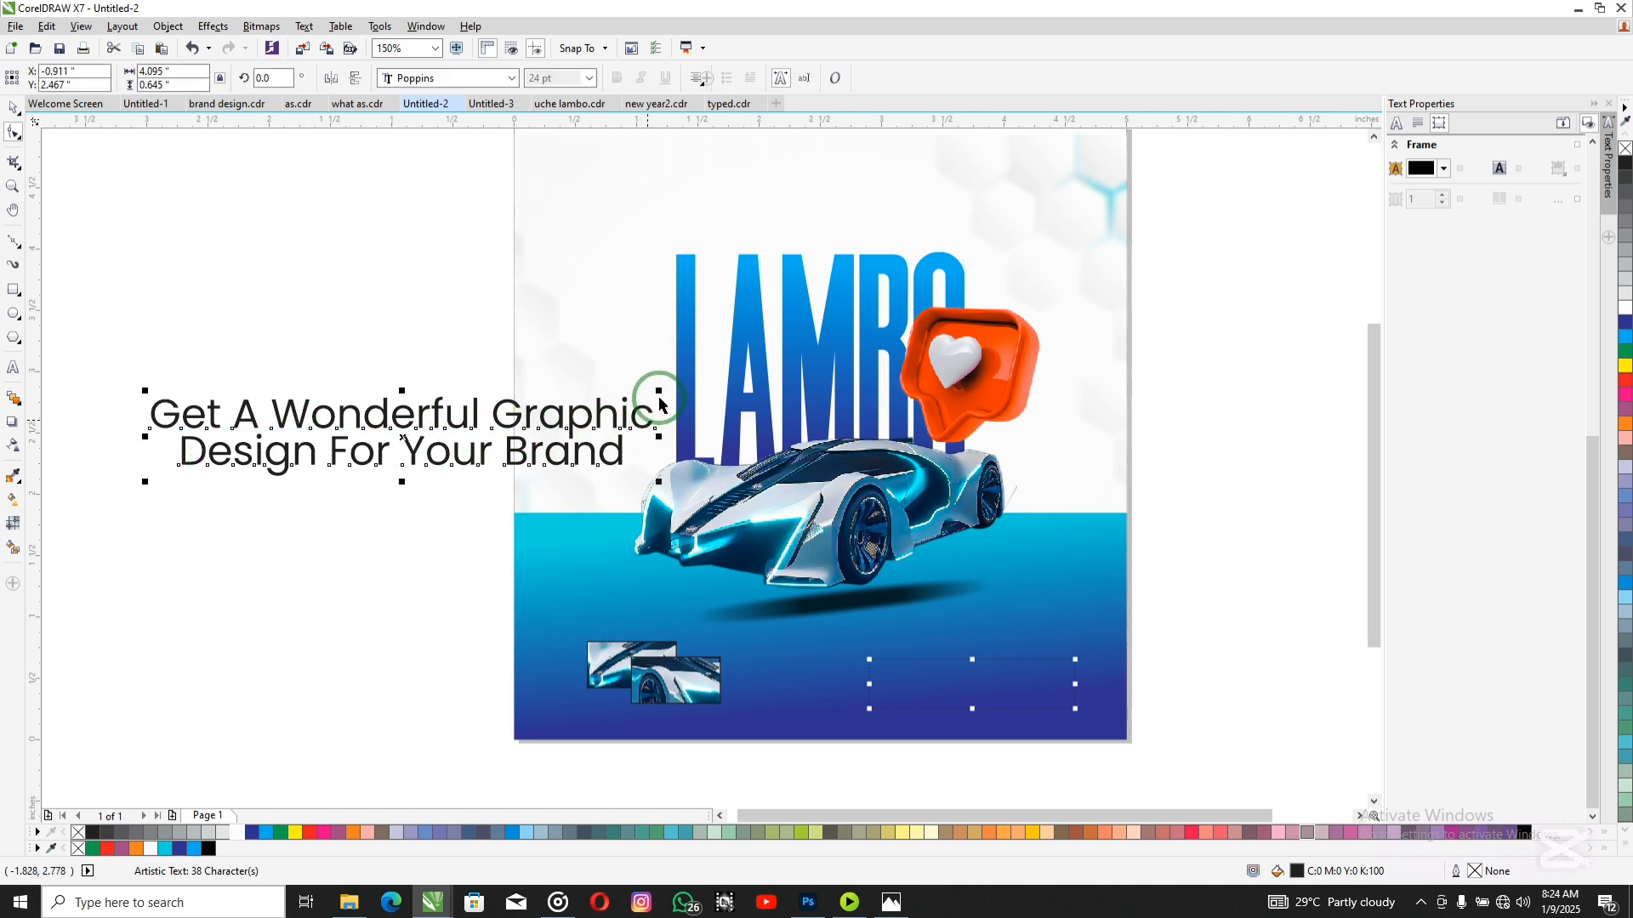
# Step: Shrink the tagline to about 1.73 in wide and move it onto the dashed box in the blue band
pyautogui.moveTo(660, 404); pyautogui.dragTo(457, 438)
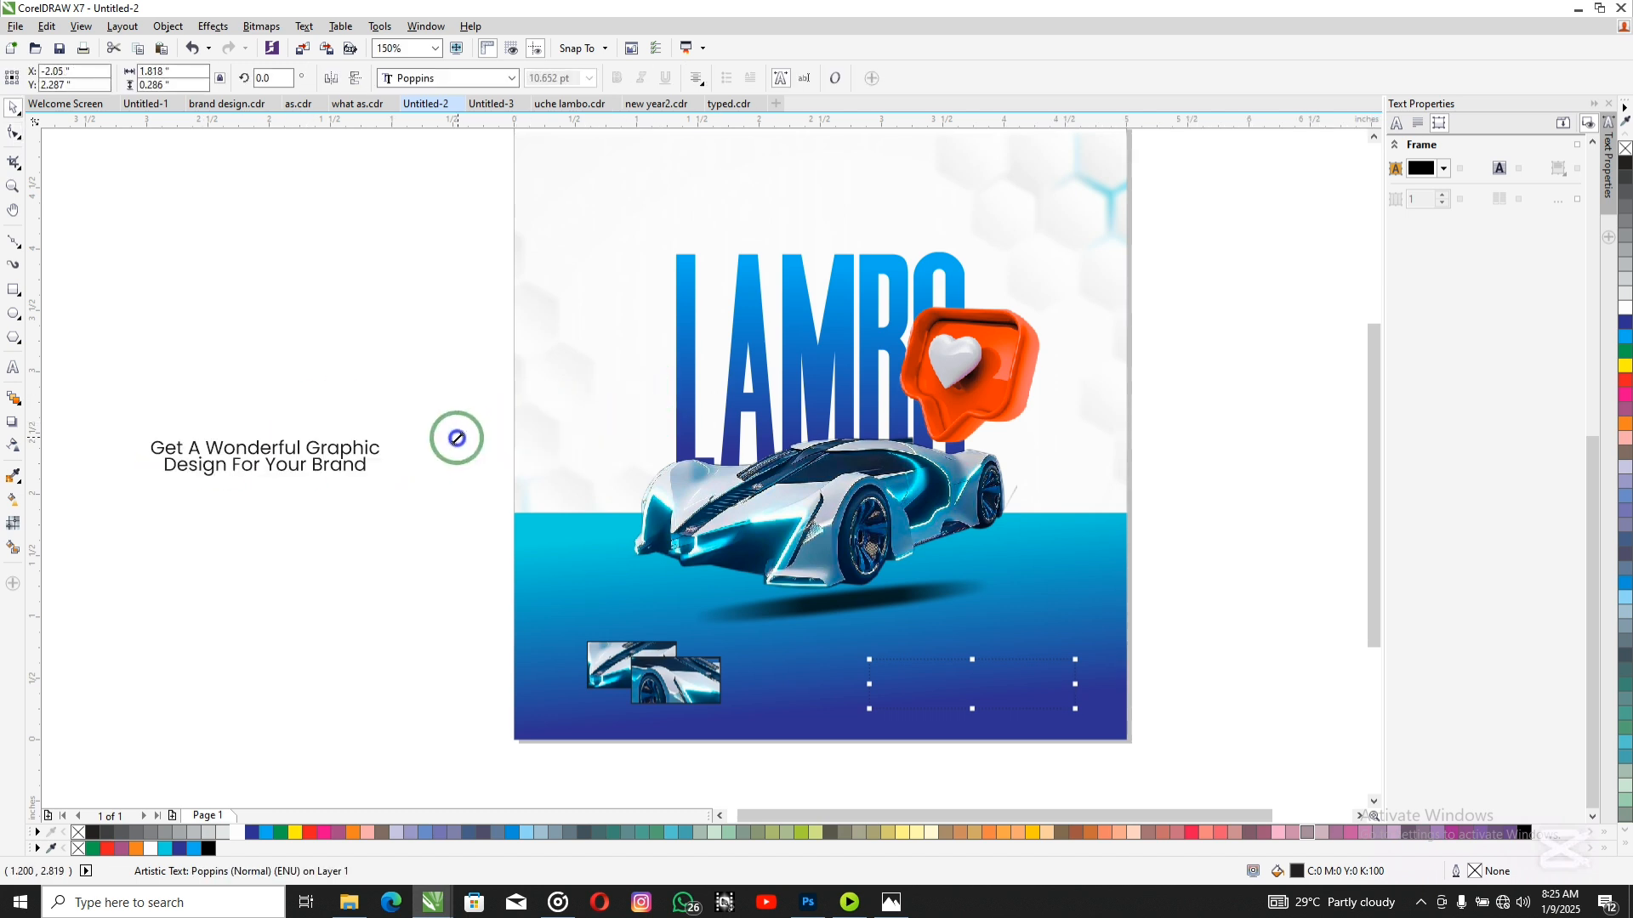
pyautogui.moveTo(269, 457); pyautogui.dragTo(892, 656)
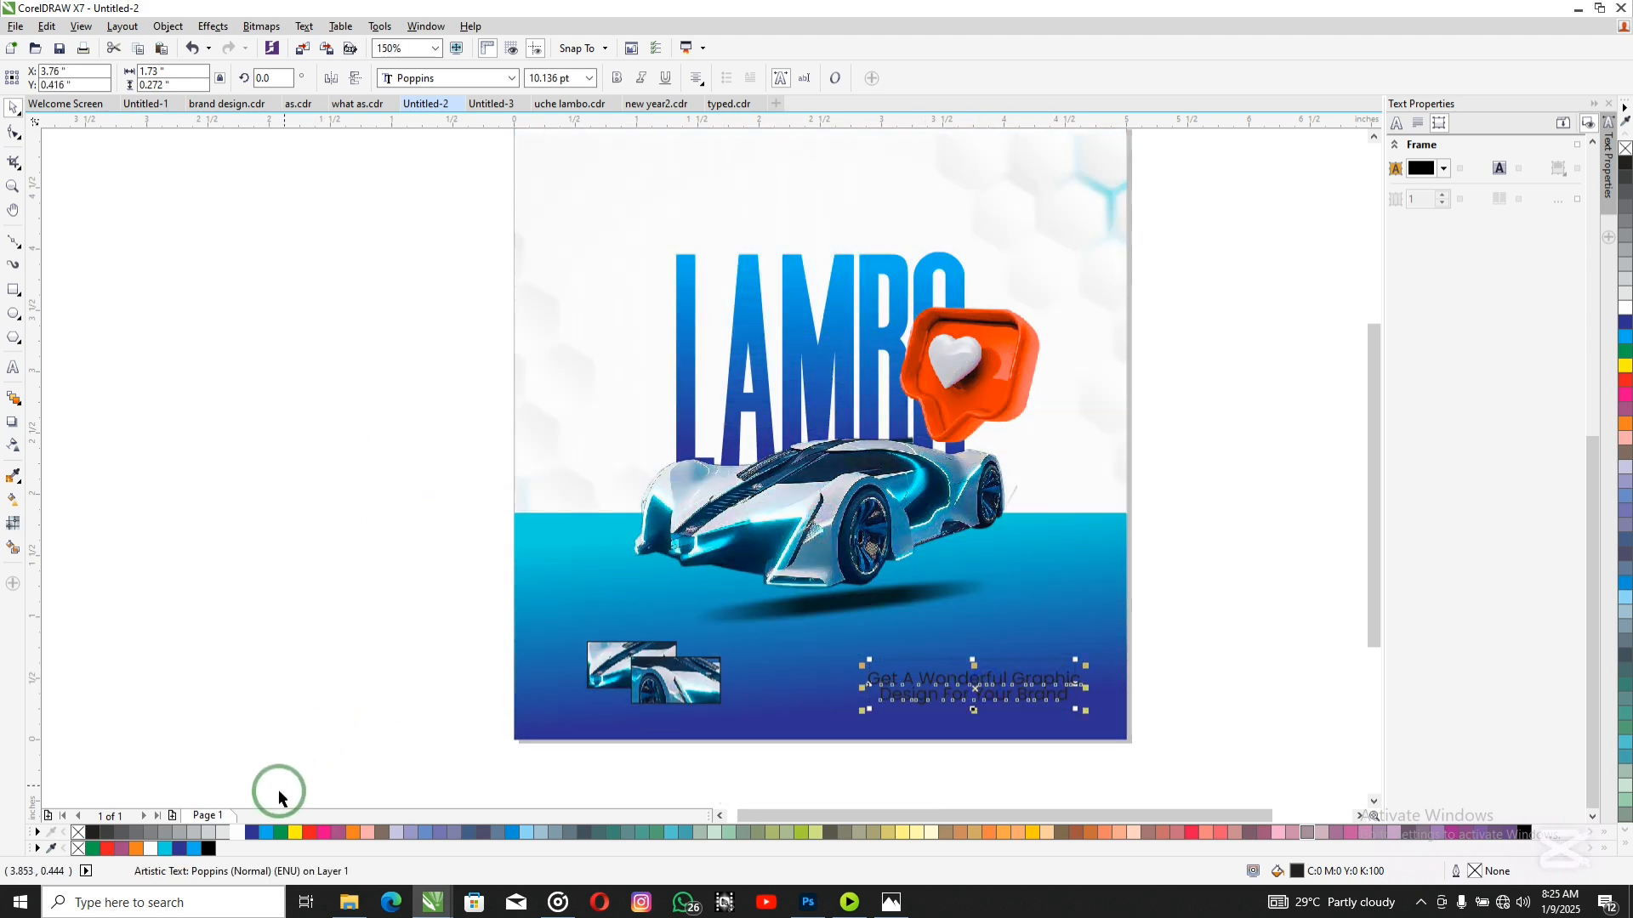
# Step: Fill the tagline with white and scale it down to about 1.07 in wide so it fits inside the dashed box
pyautogui.click(237, 835)
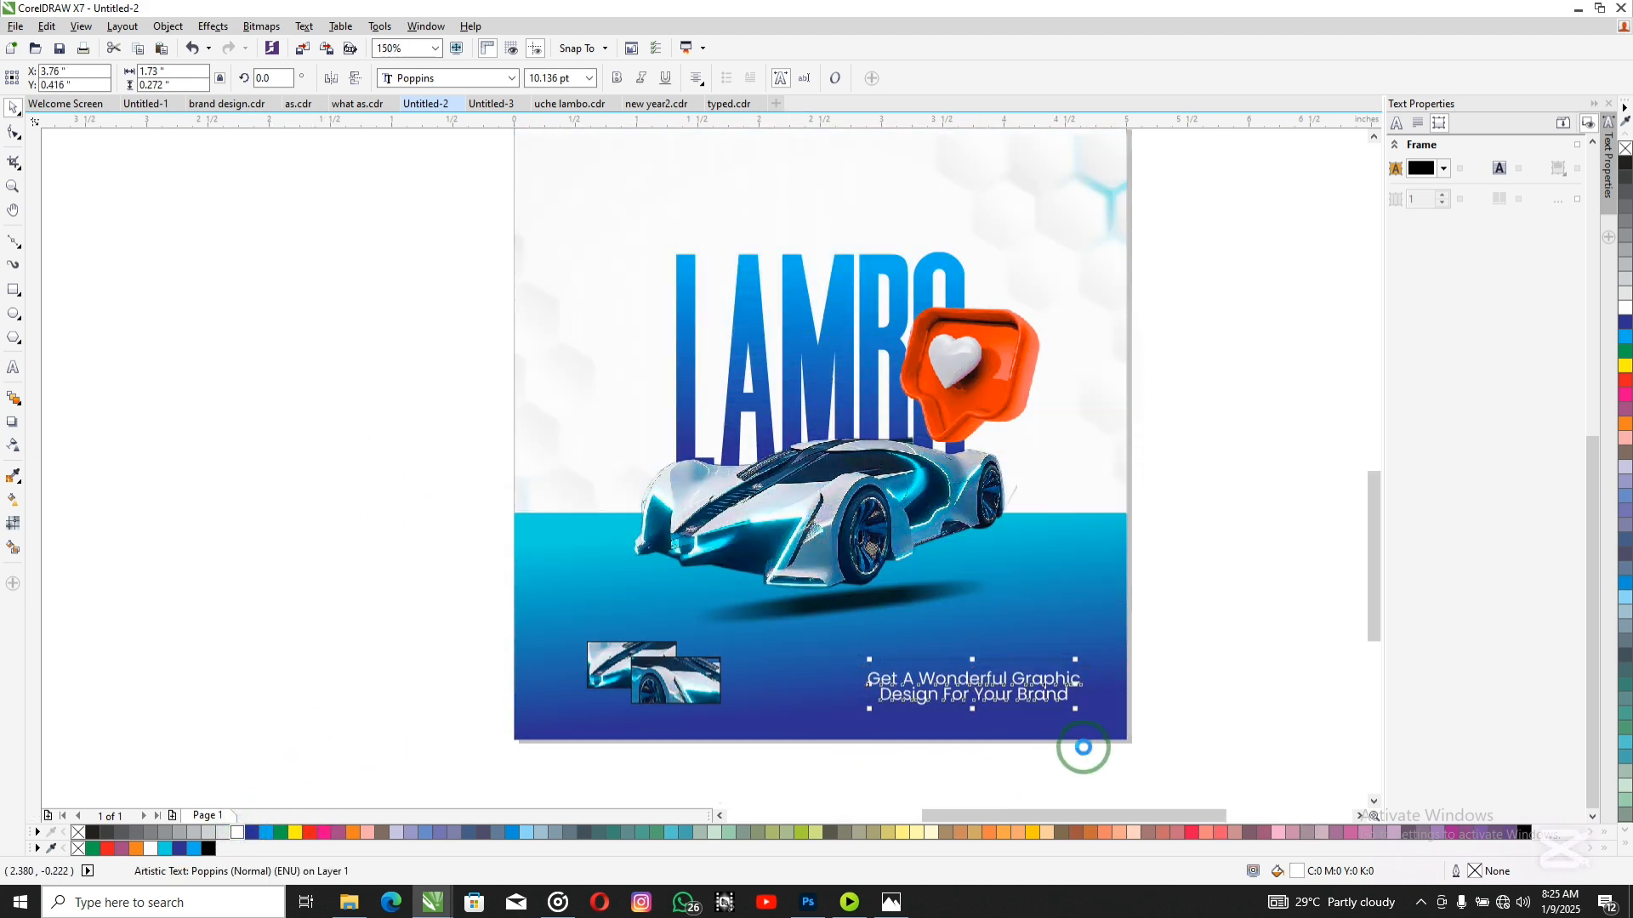
pyautogui.scroll(2, 1072, 723)
pyautogui.scroll(2, 1067, 710)
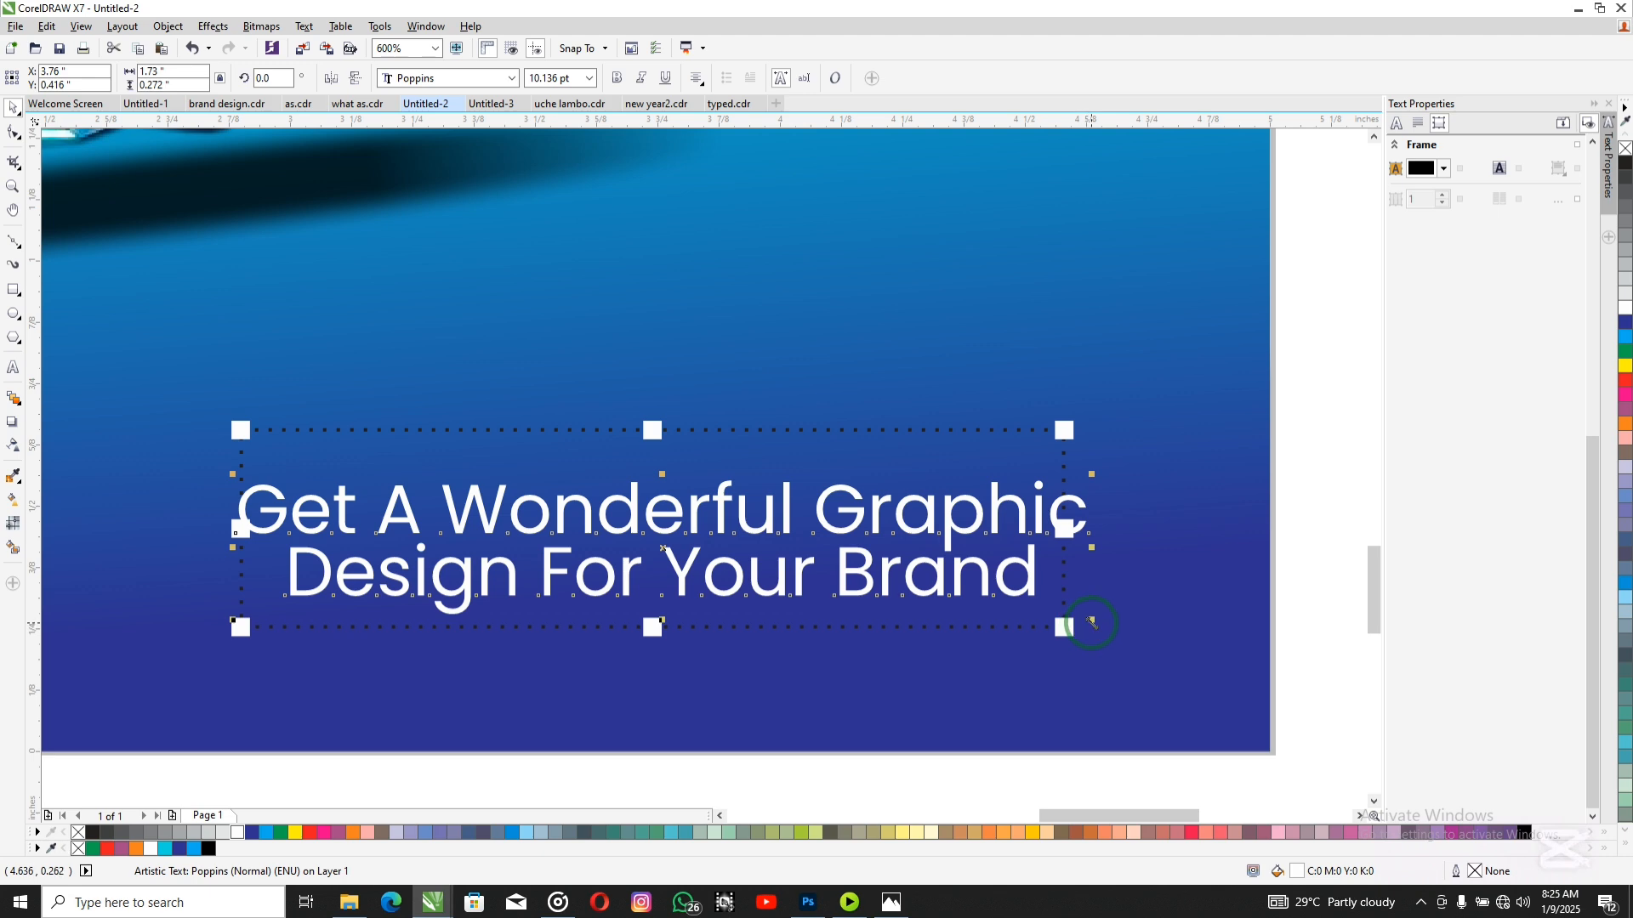
pyautogui.moveTo(1092, 623); pyautogui.dragTo(1057, 599)
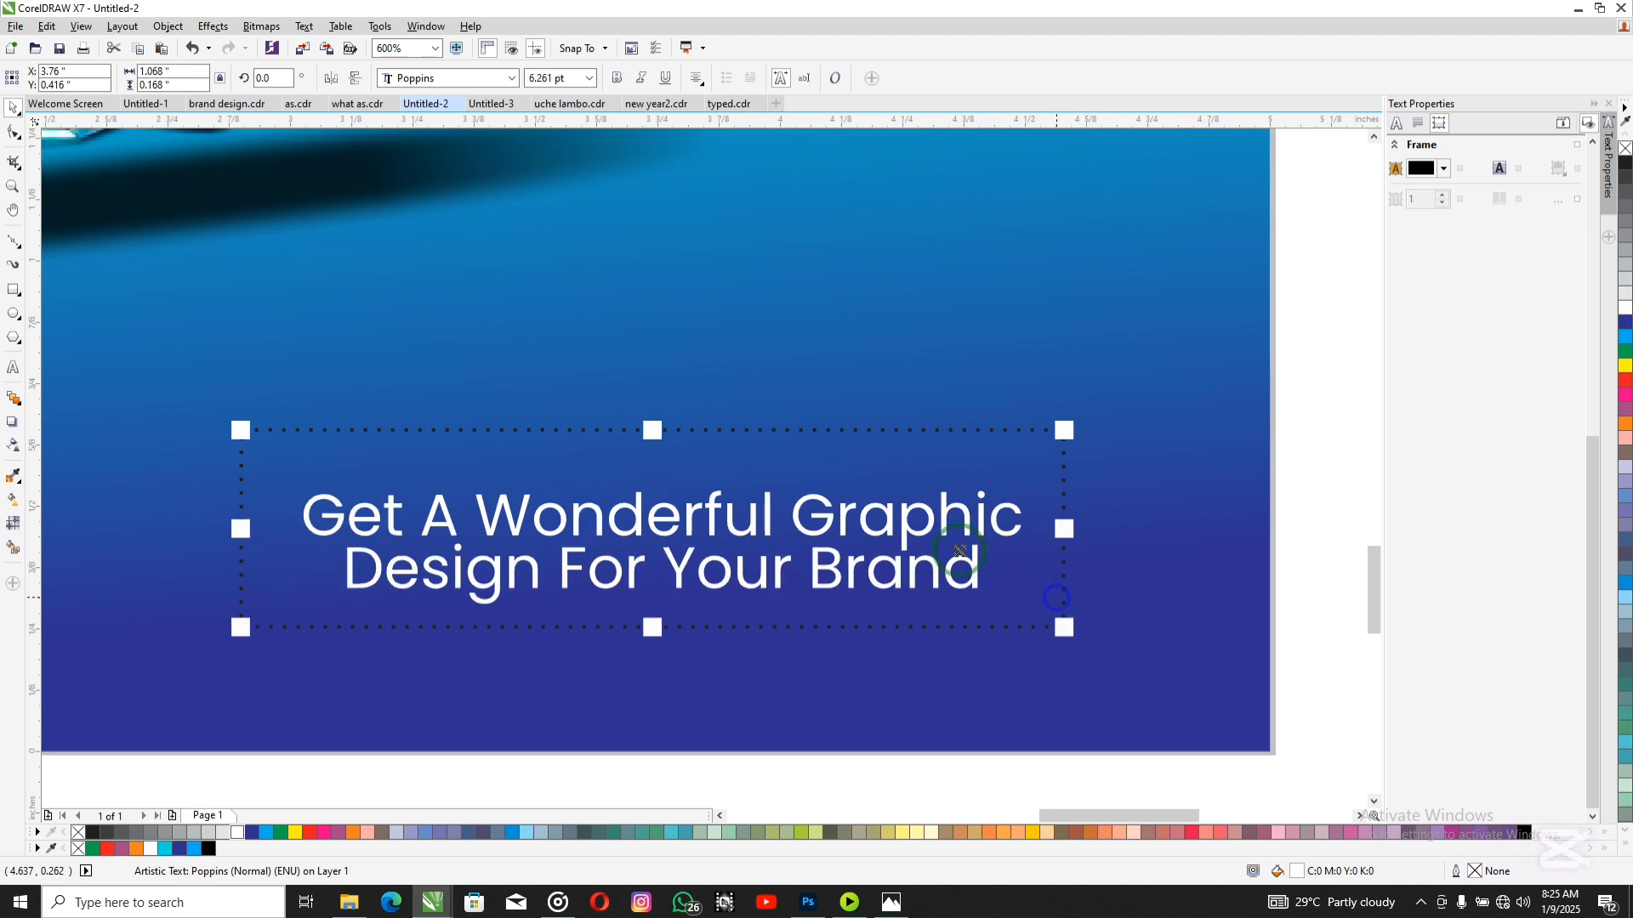
# Step: Group the dashed rectangle and its white square markers into one object, leaving the tagline out
pyautogui.scroll(-2, 754, 517)
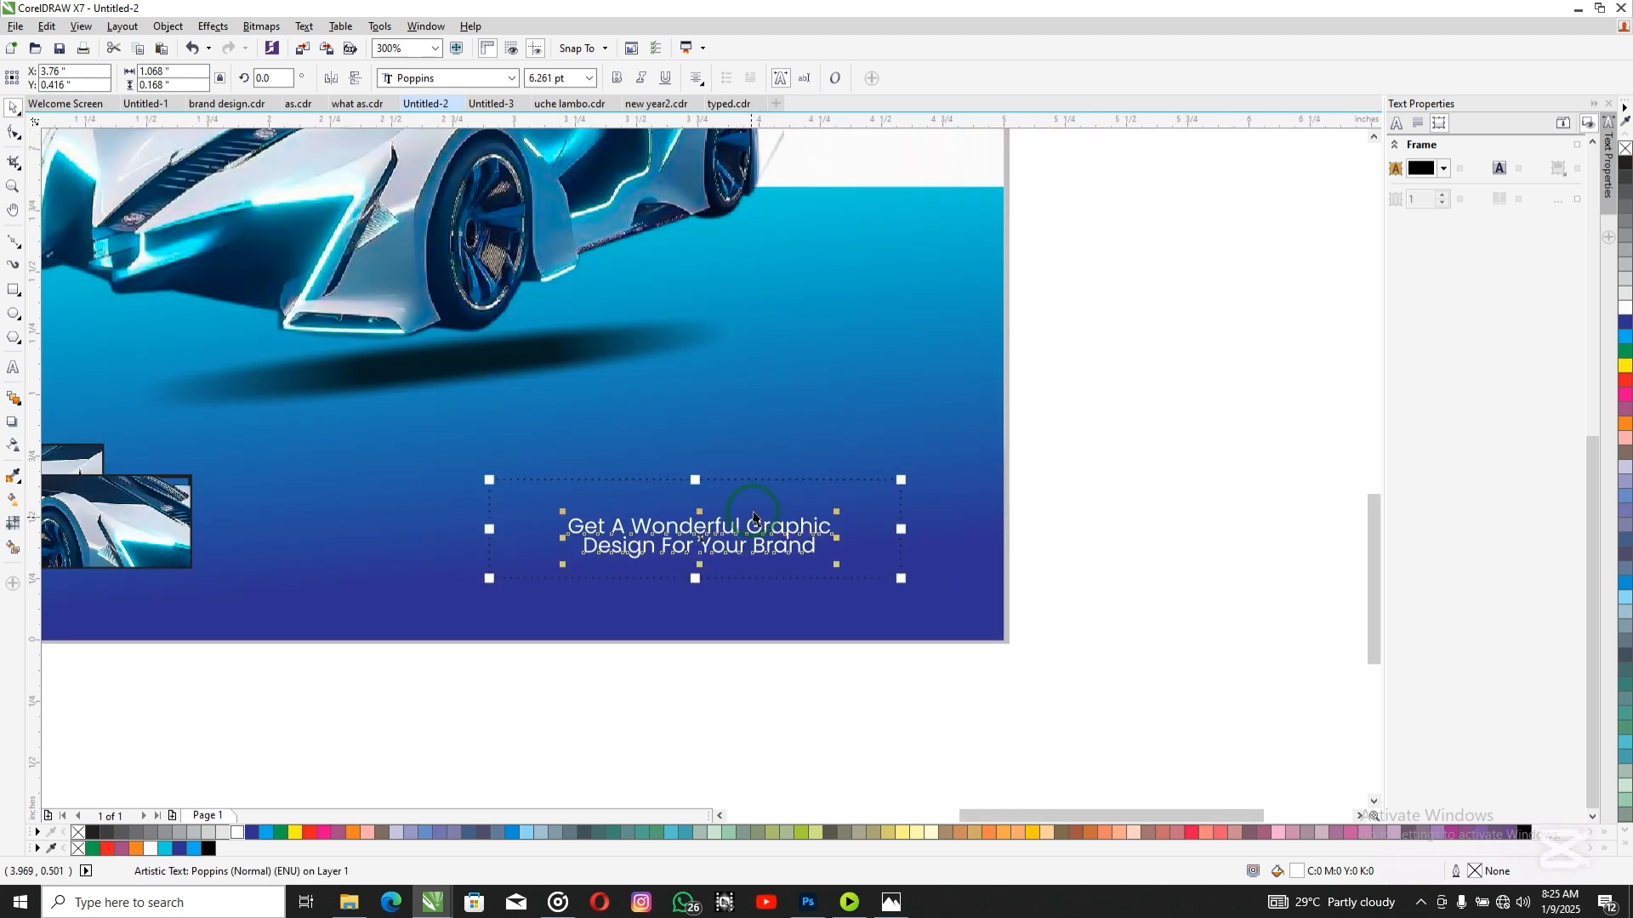
pyautogui.moveTo(1057, 416); pyautogui.dragTo(382, 540)
pyautogui.moveTo(978, 691); pyautogui.dragTo(405, 562)
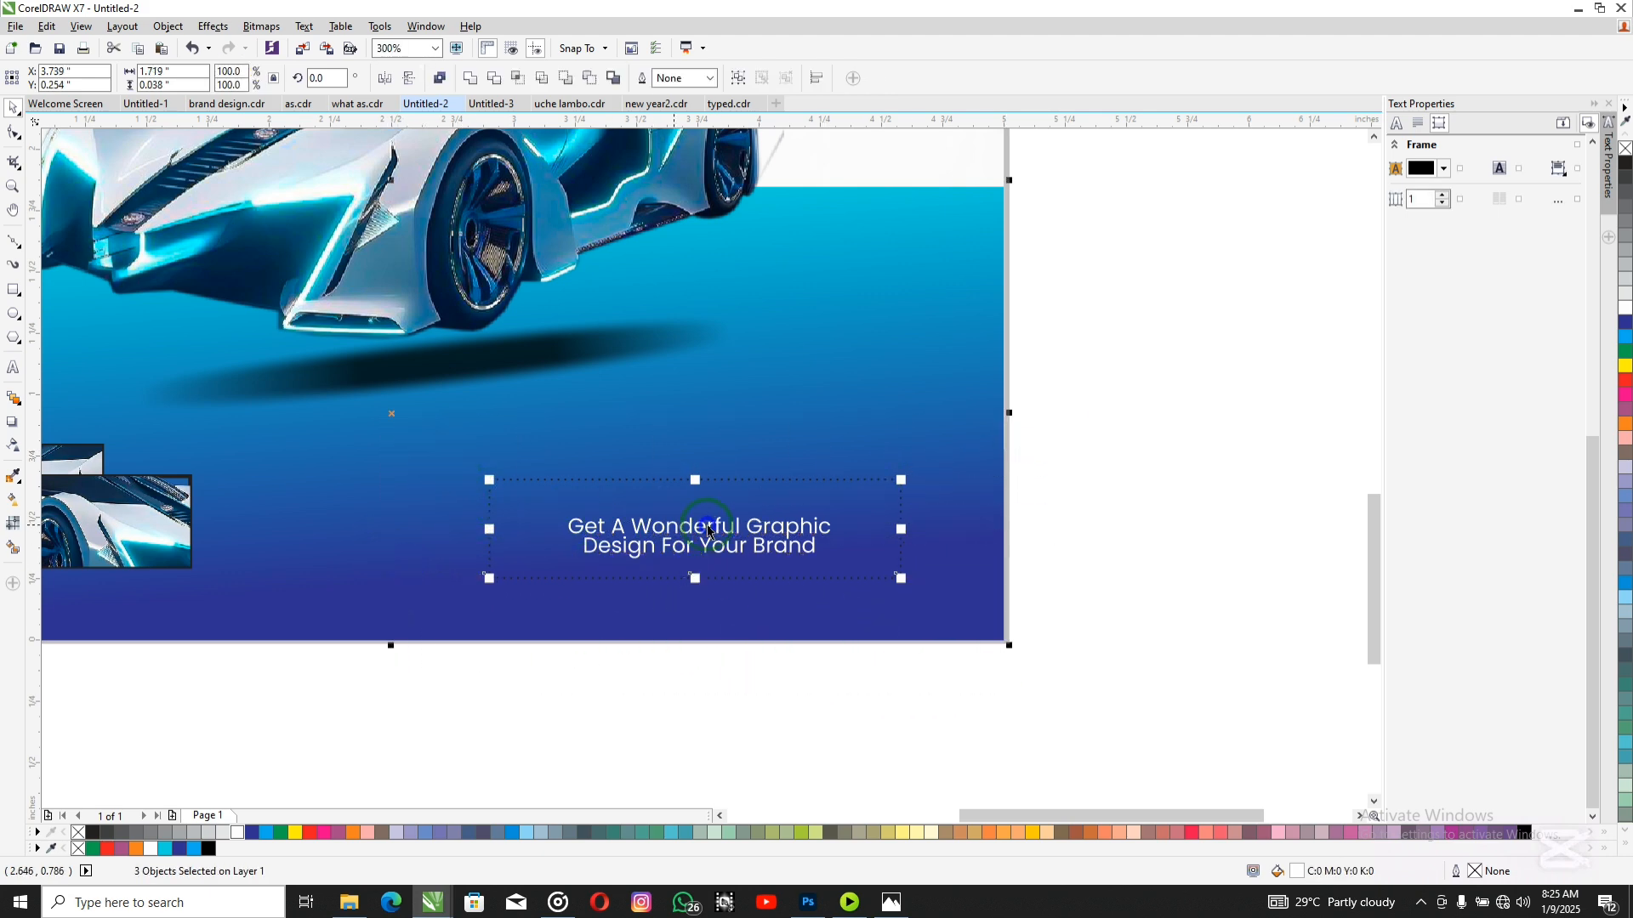
pyautogui.moveTo(1175, 398); pyautogui.dragTo(635, 544)
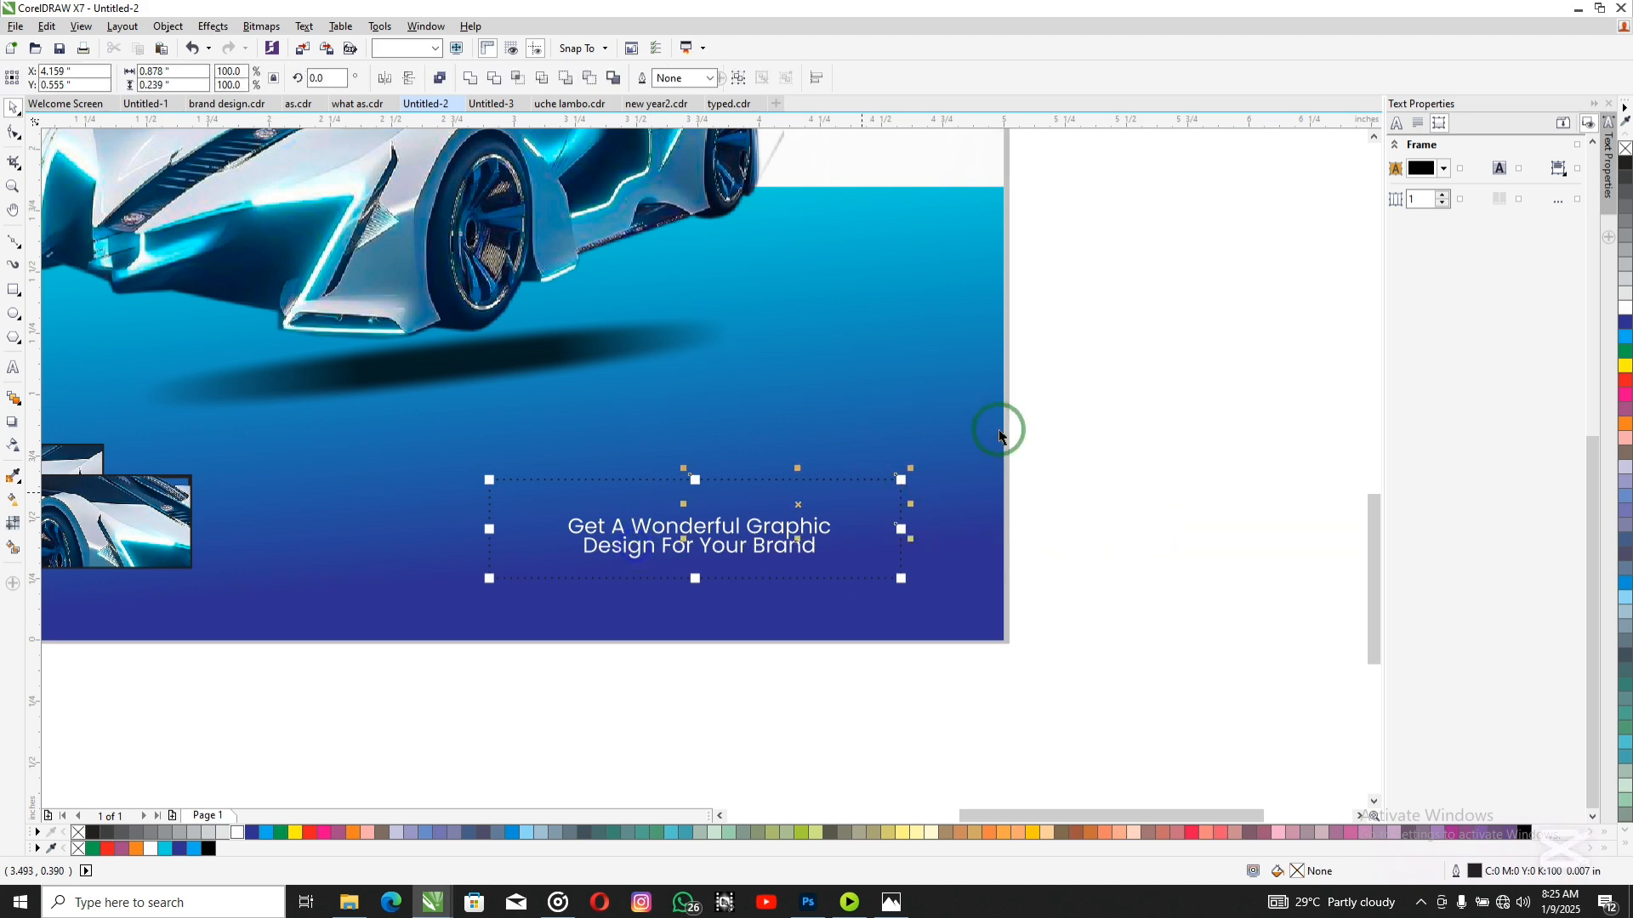
pyautogui.moveTo(1057, 403); pyautogui.dragTo(345, 375)
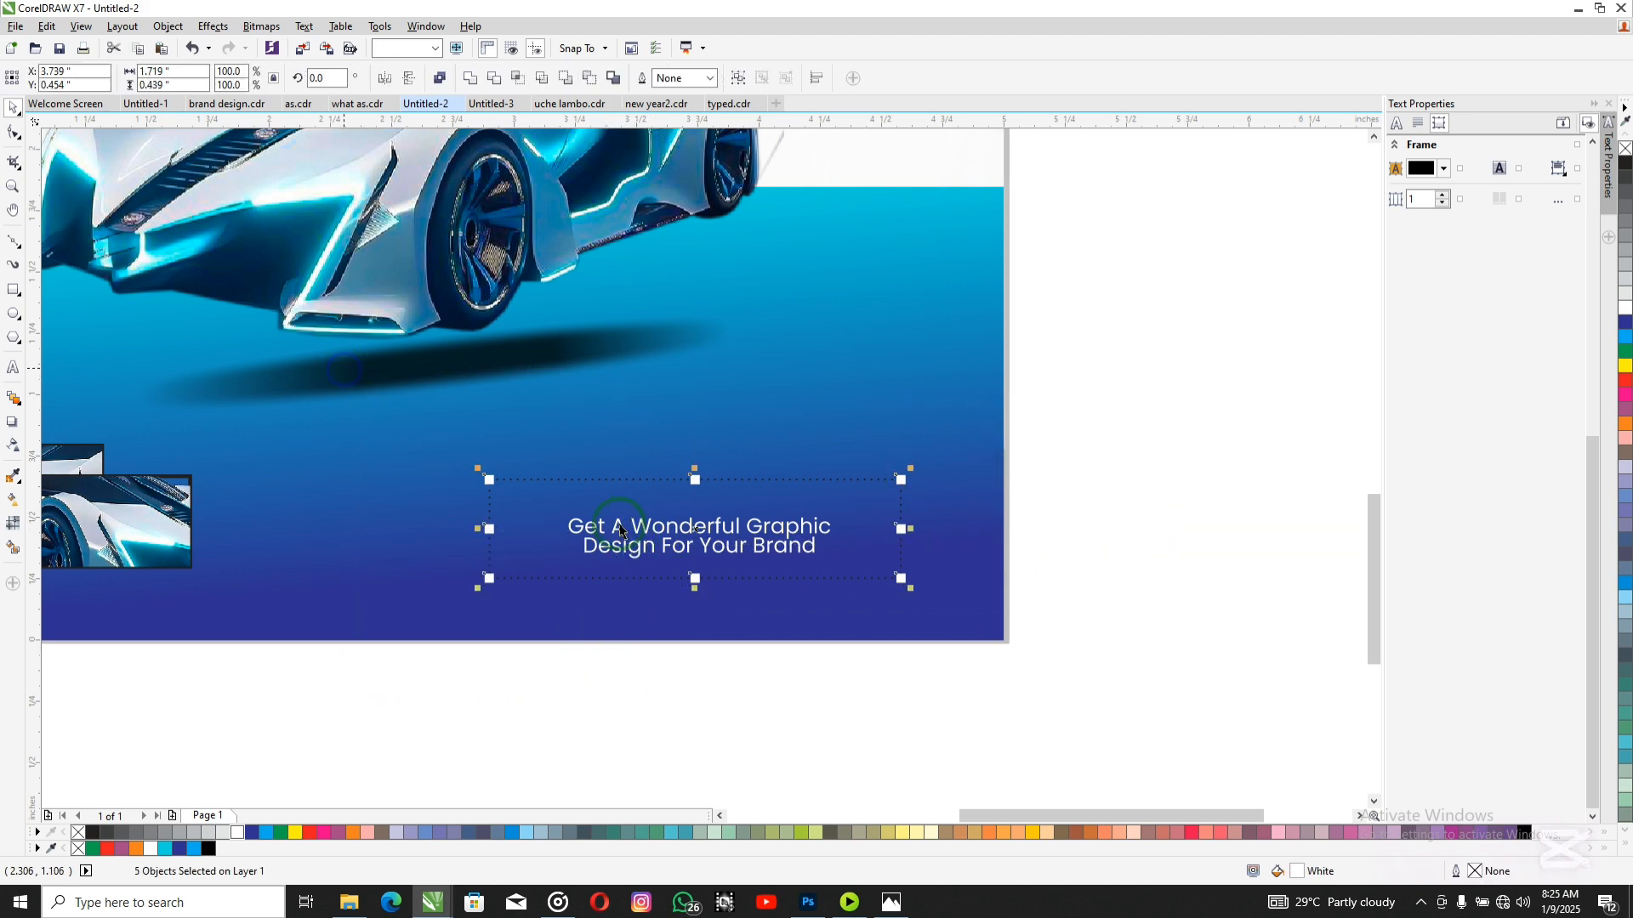
pyautogui.keyDown('shift'); pyautogui.click(595, 582); pyautogui.keyUp('shift')
pyautogui.hotkey('ctrl', 'g')
pyautogui.click(255, 787)
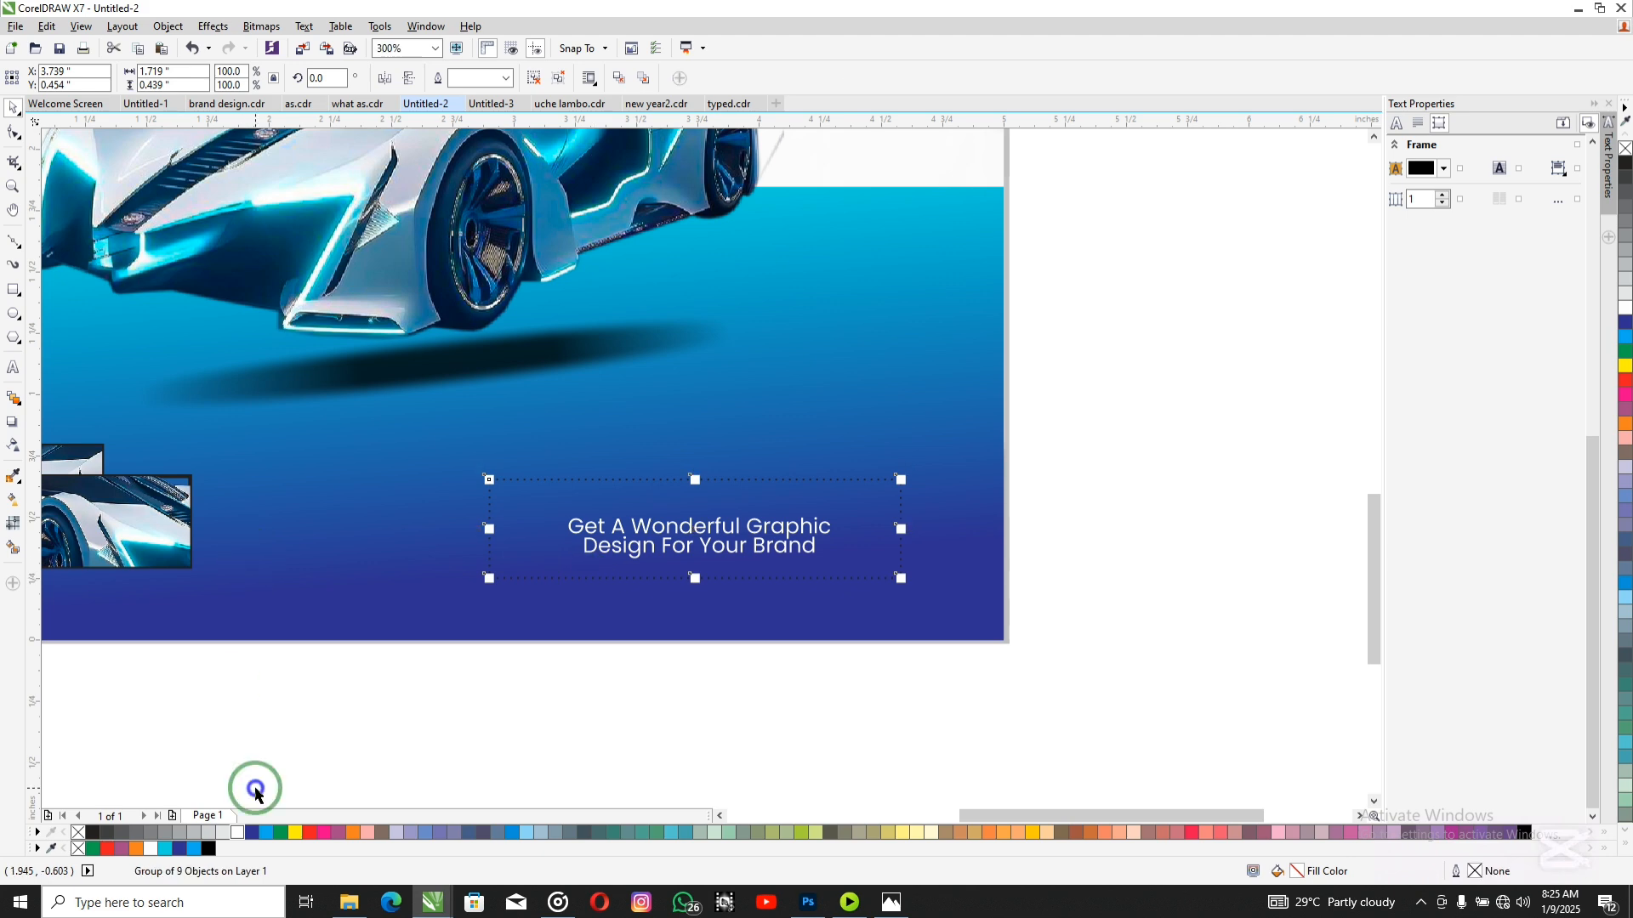
# Step: Align the bottom edge of the dashed box group with the bottom of the front framed picture
pyautogui.click(491, 527)
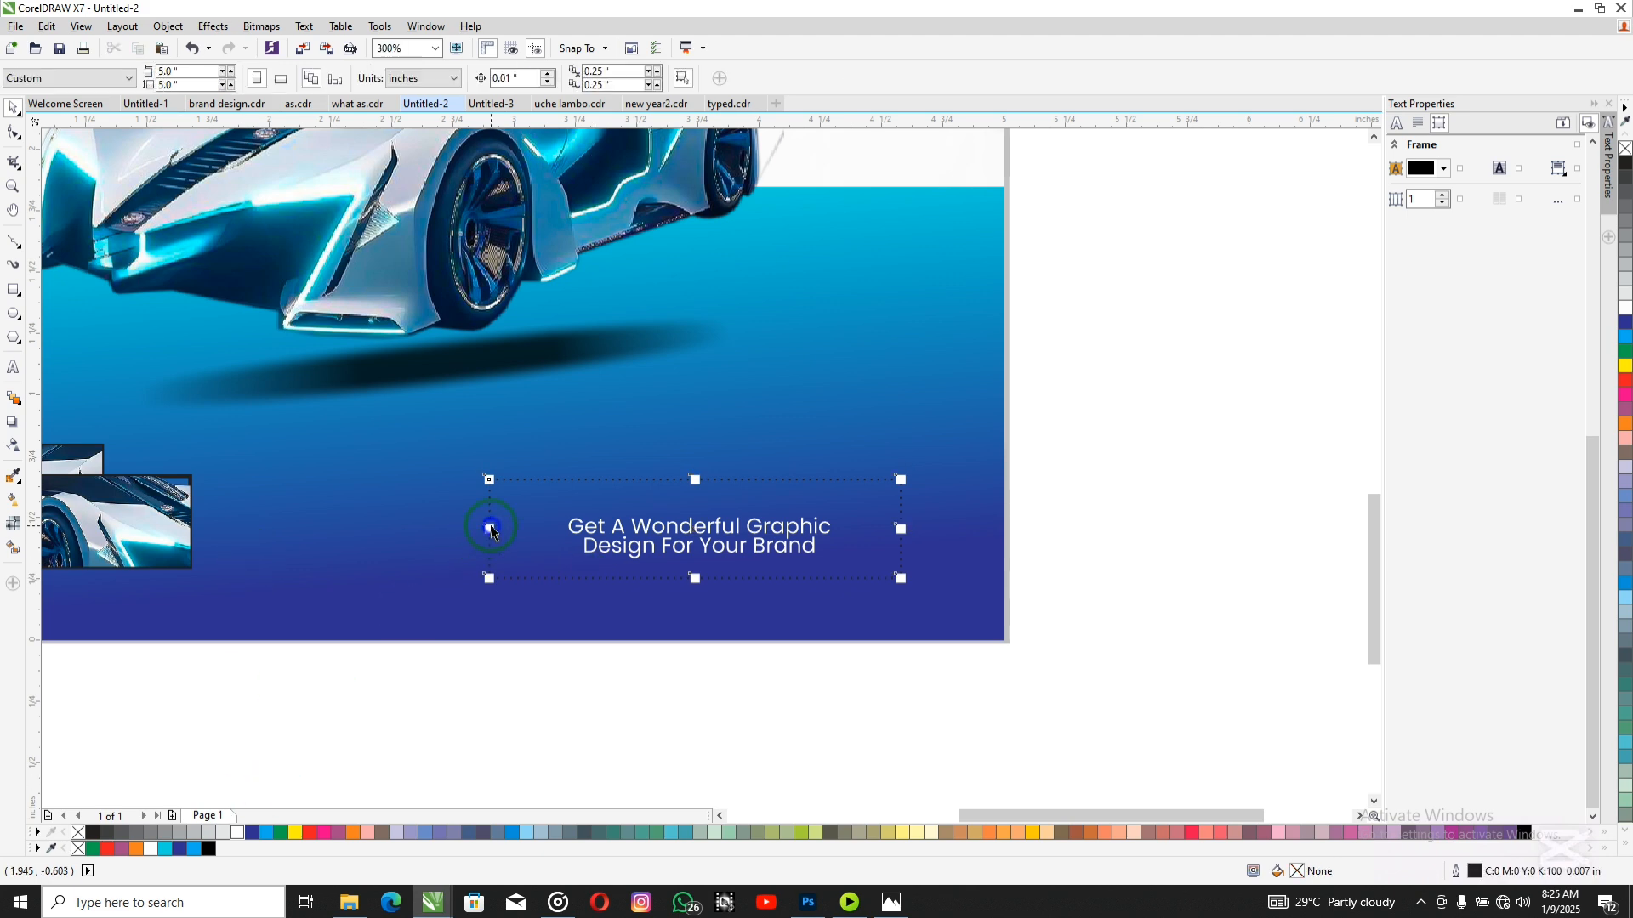
pyautogui.keyDown('shift'); pyautogui.click(177, 525); pyautogui.keyUp('shift')
pyautogui.press('b')
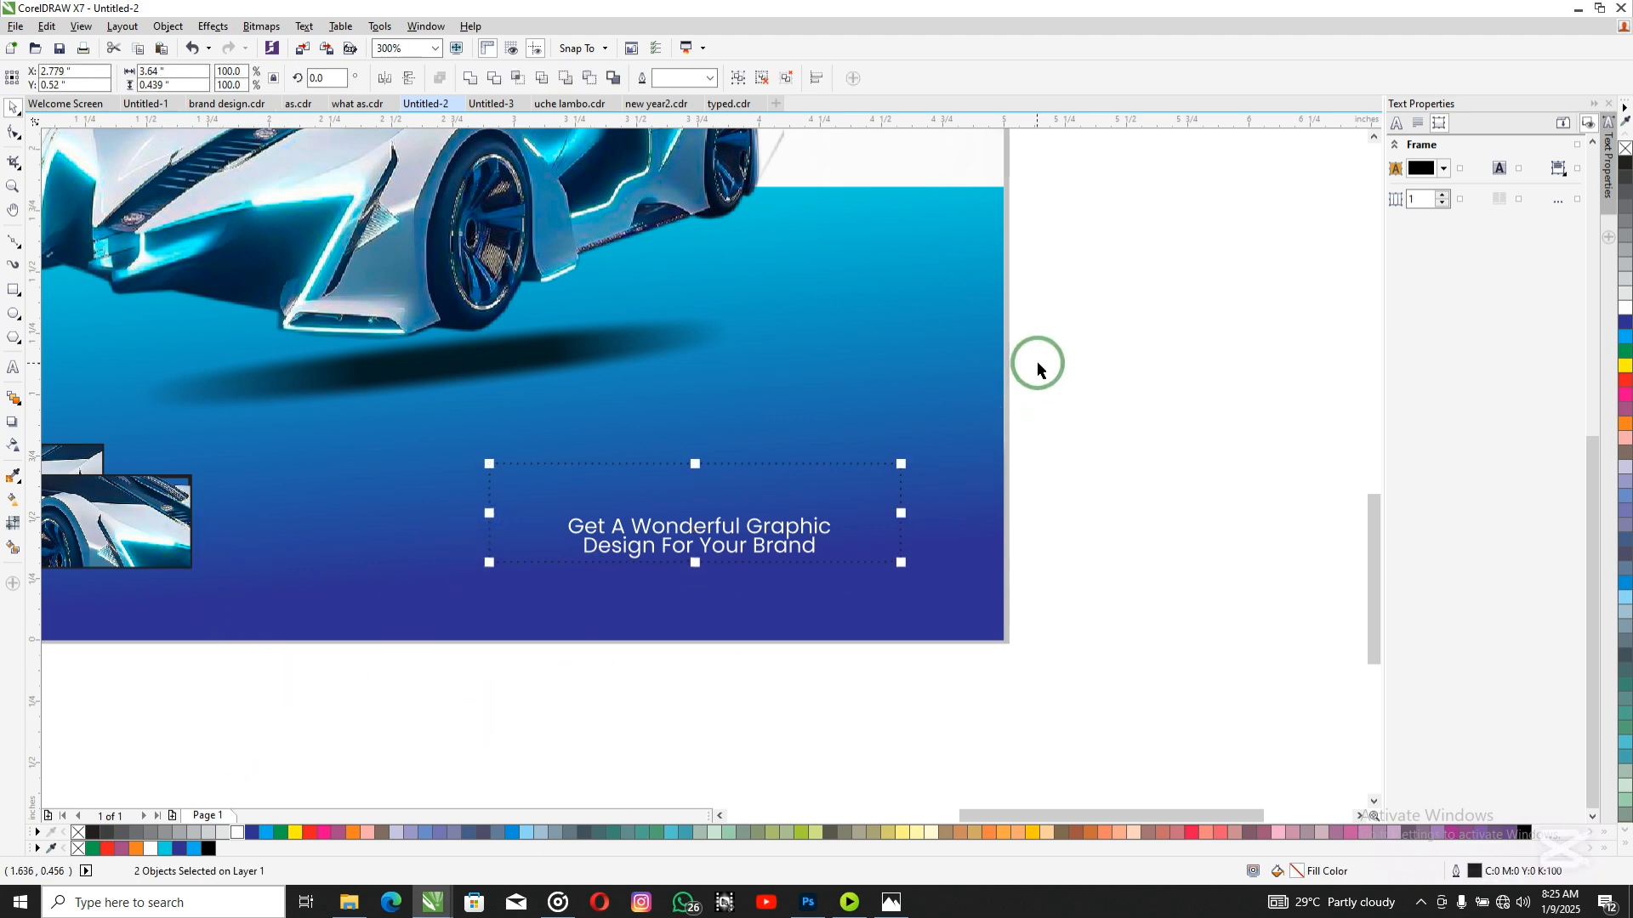
# Step: Center the tagline horizontally and vertically within the dashed box group
pyautogui.moveTo(1038, 365); pyautogui.dragTo(406, 651)
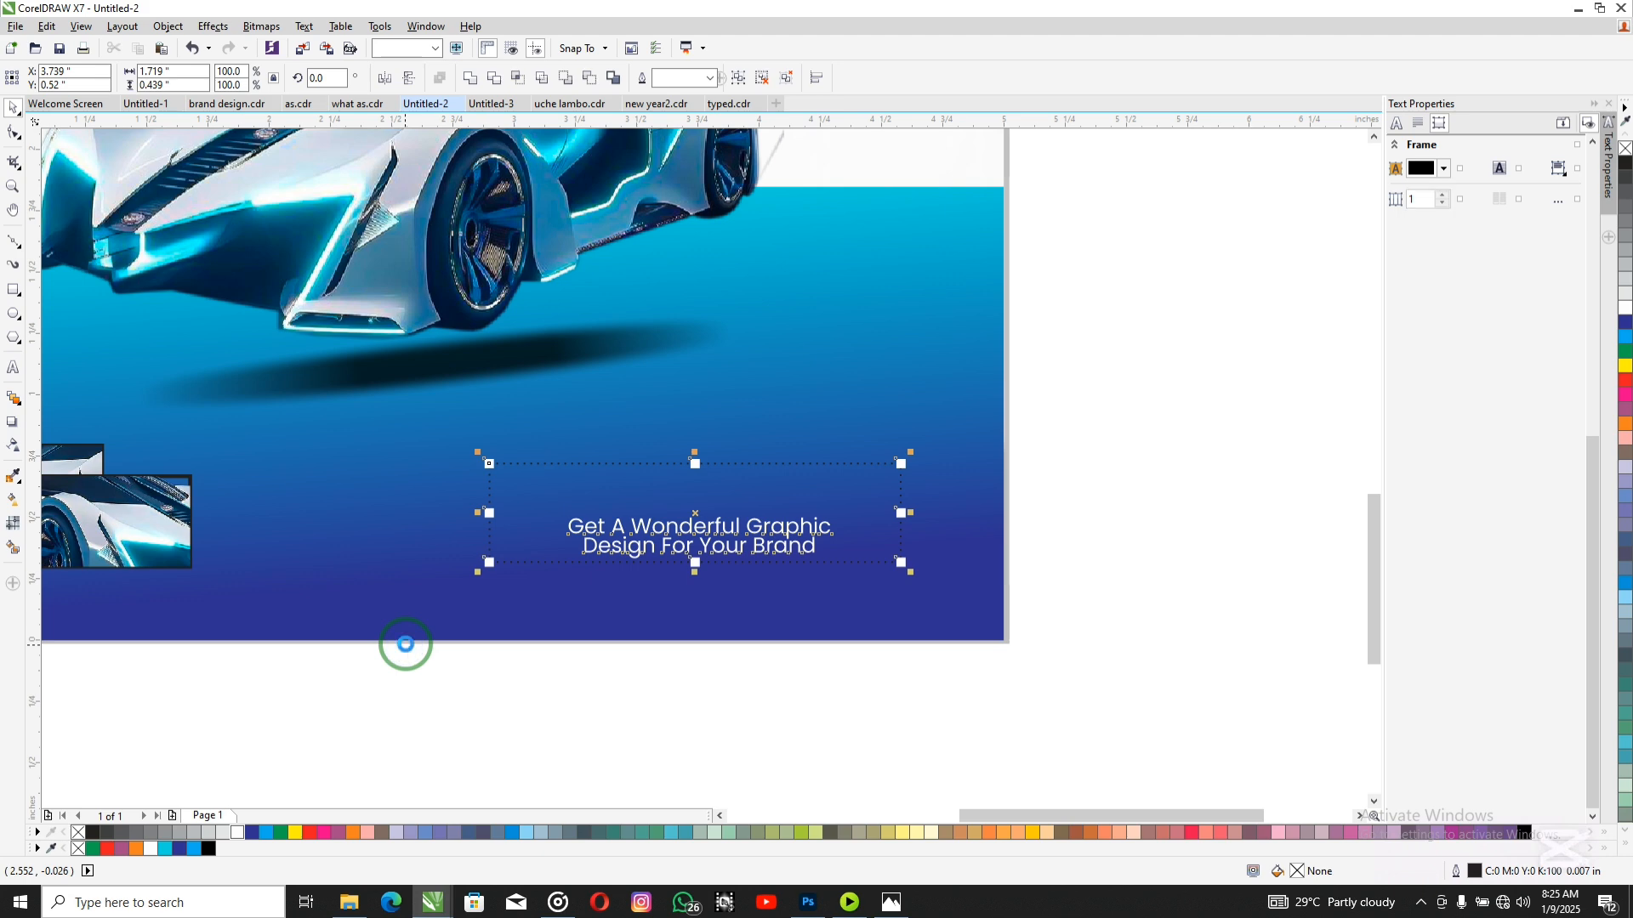
pyautogui.press('c')
pyautogui.press('e')
pyautogui.hotkey('shift', 'F4')
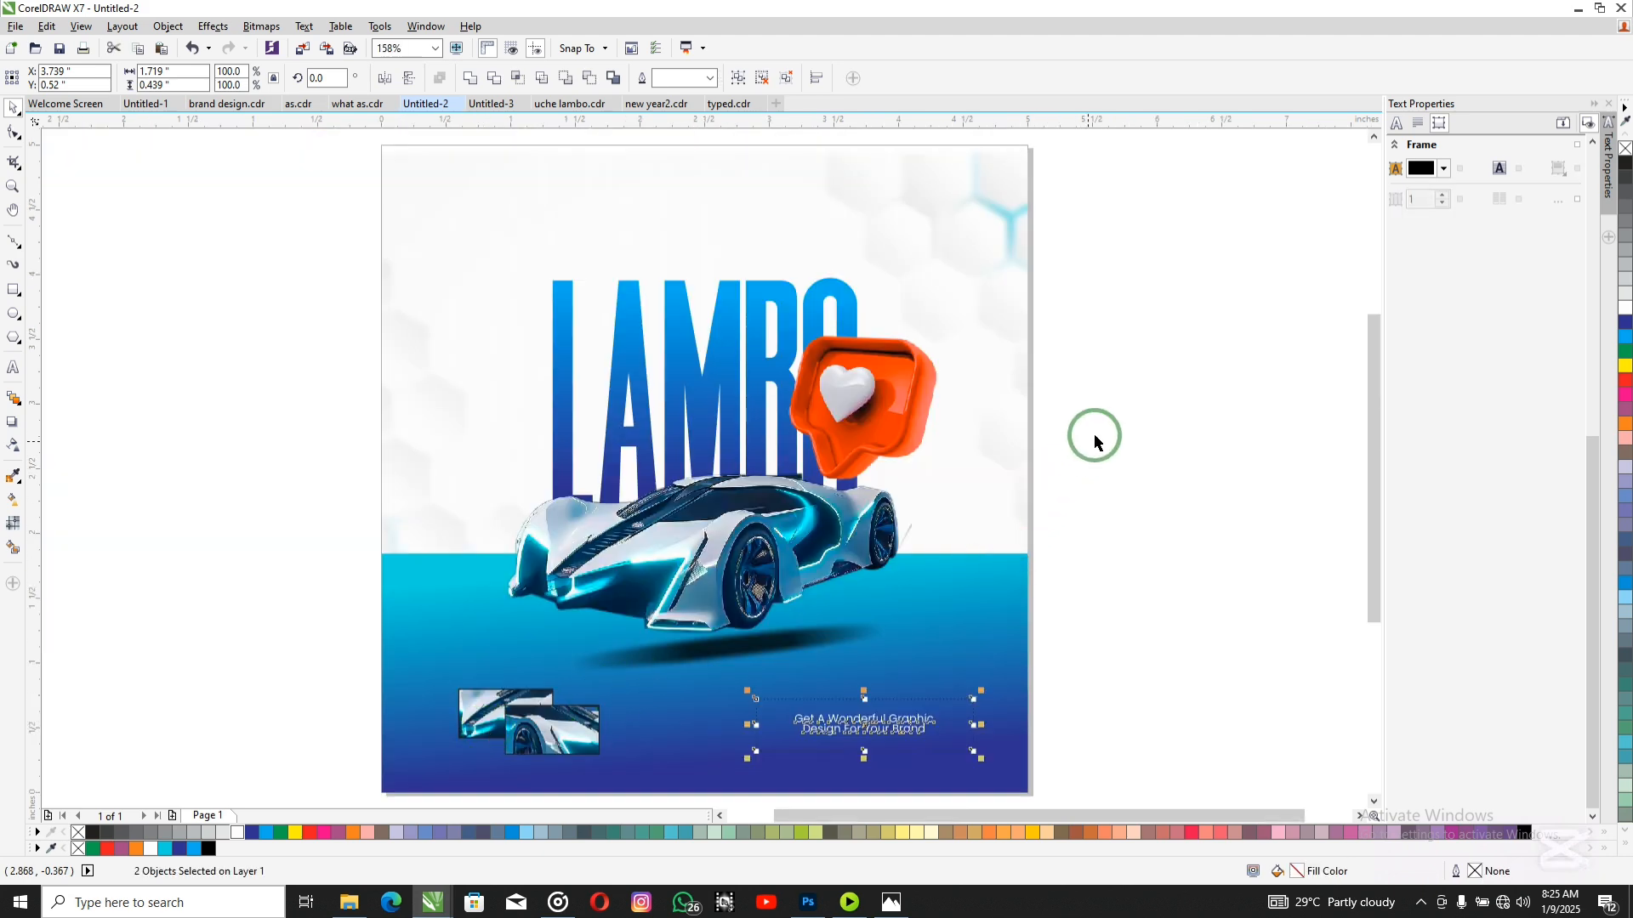
pyautogui.click(1096, 436)
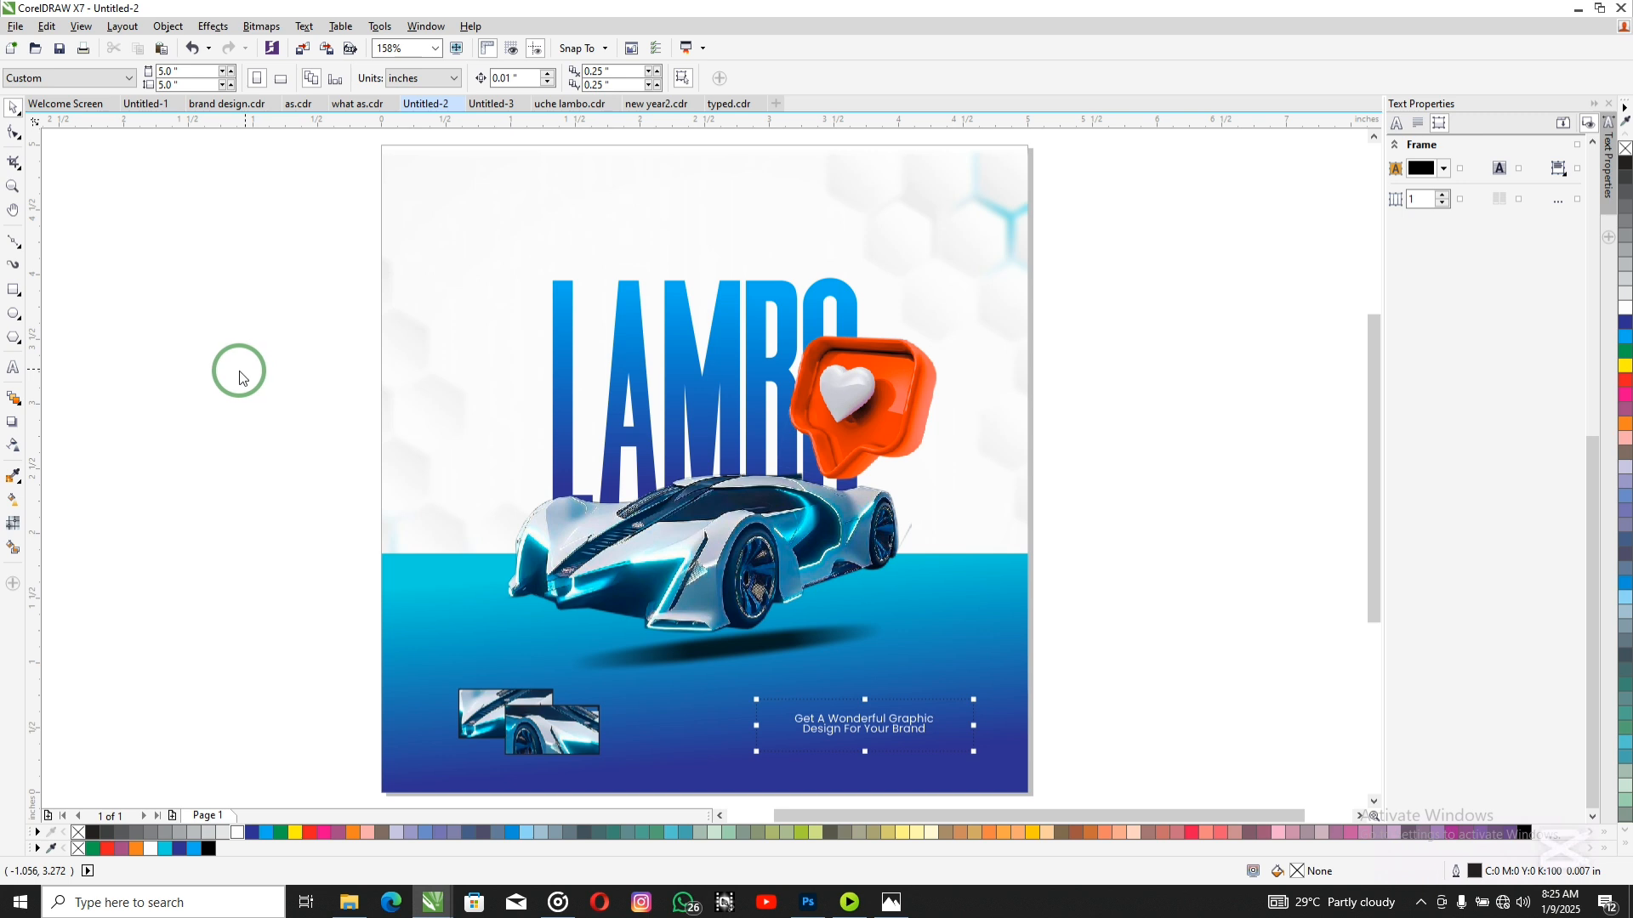
# Step: Import the files "png" and "typed" and place the red ribbon and the white speech card on the page
pyautogui.hotkey('ctrl', 'i')
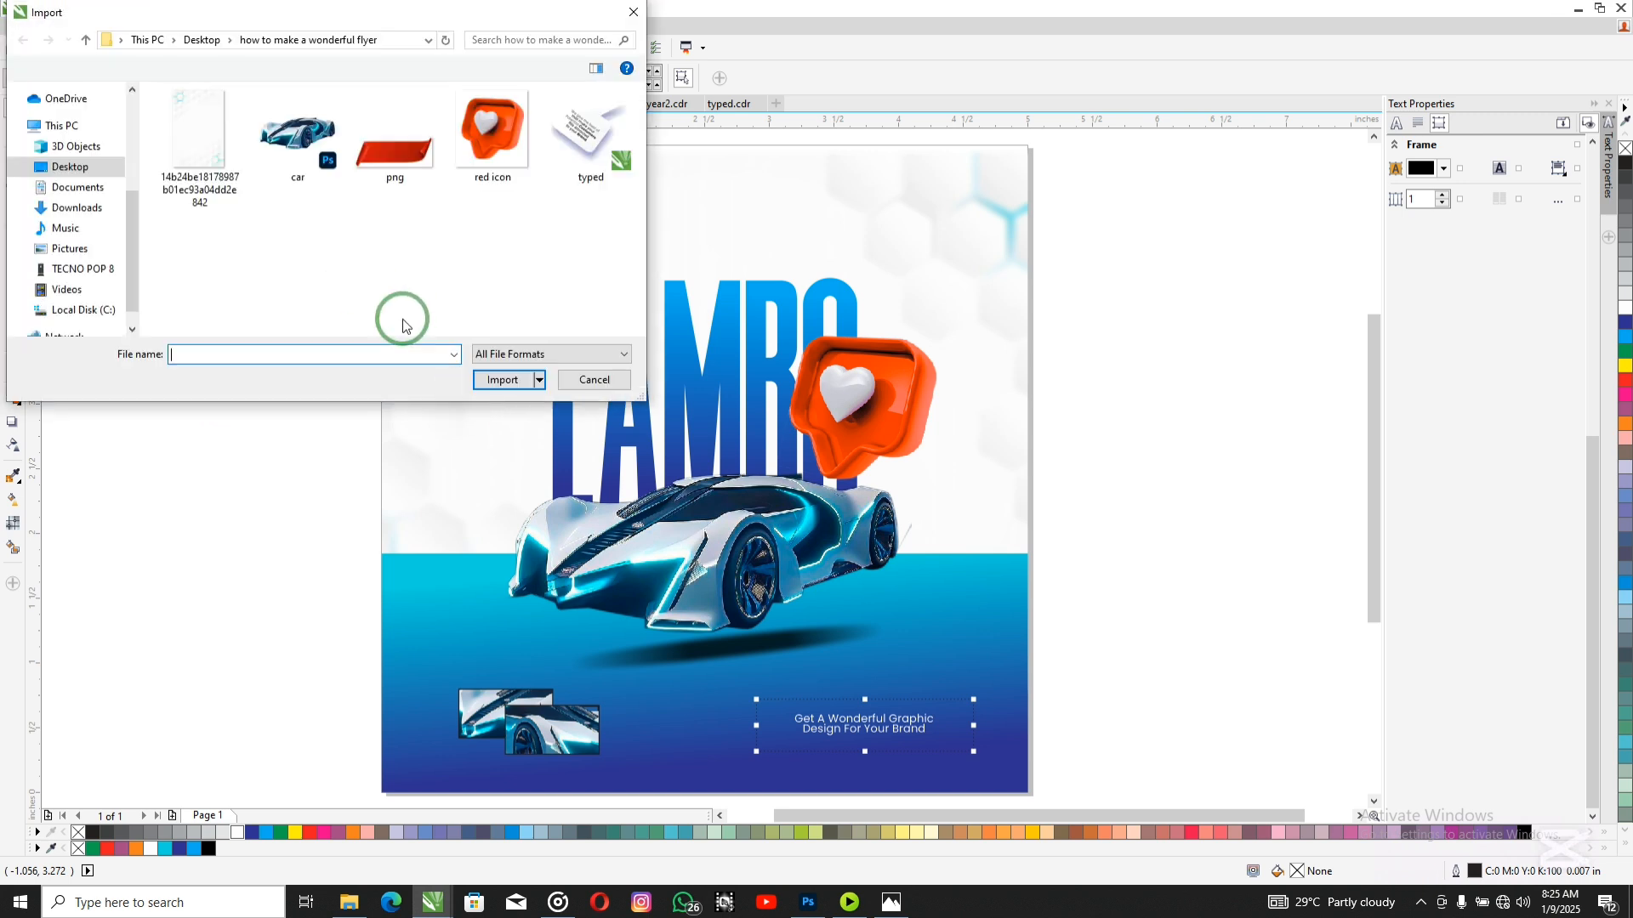
pyautogui.click(586, 138)
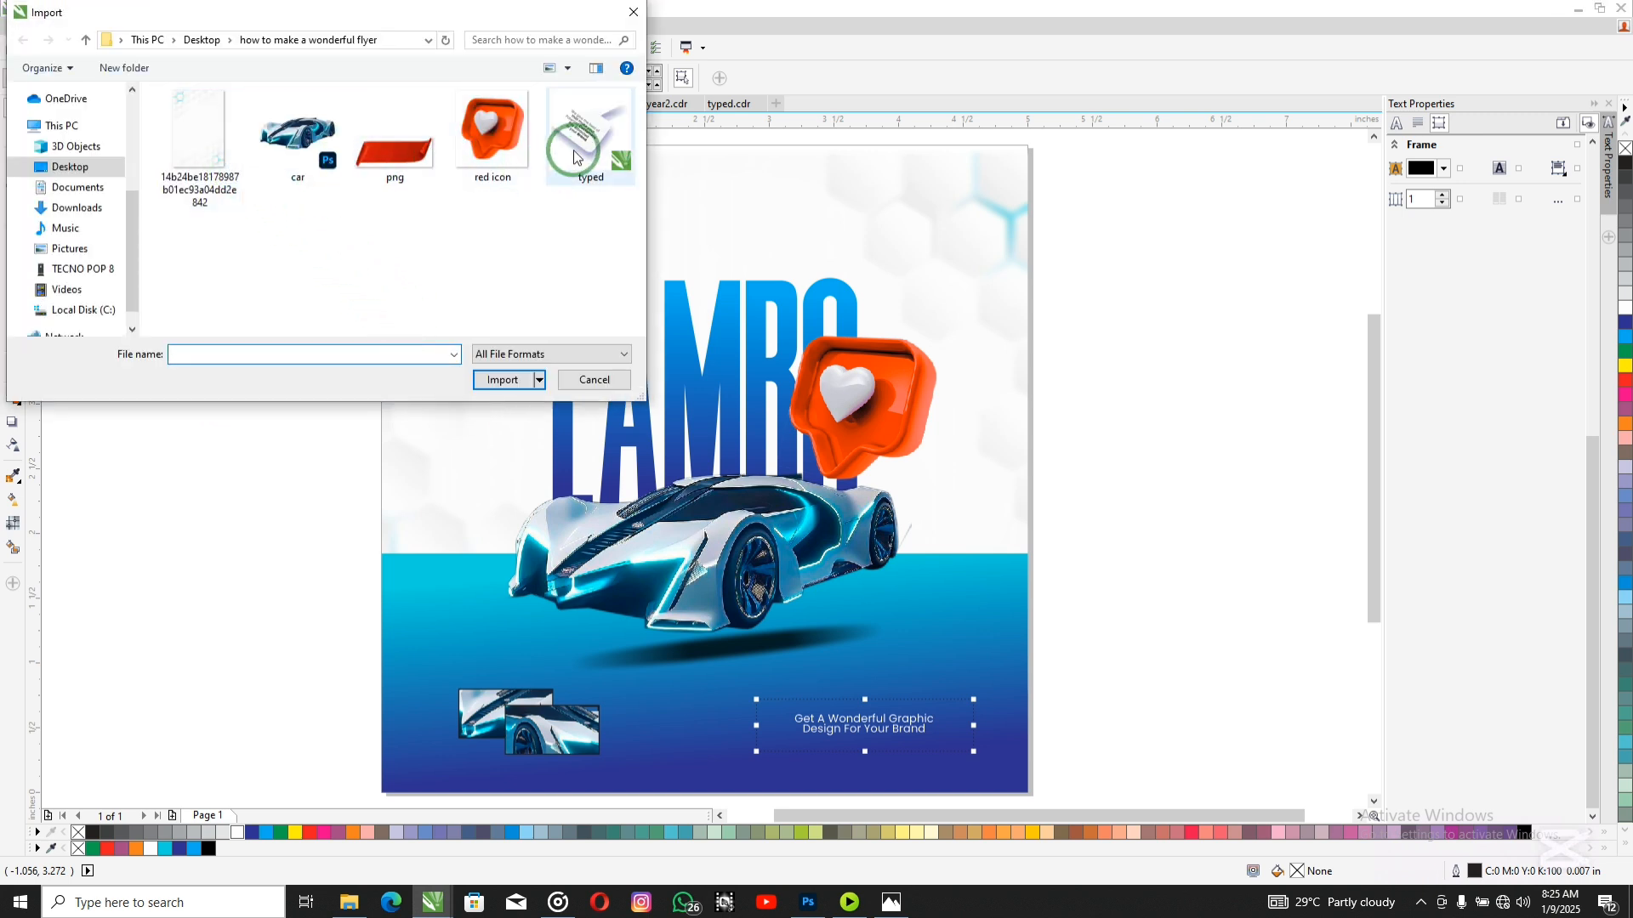
pyautogui.keyDown('ctrl'); pyautogui.click(380, 164); pyautogui.keyUp('ctrl')
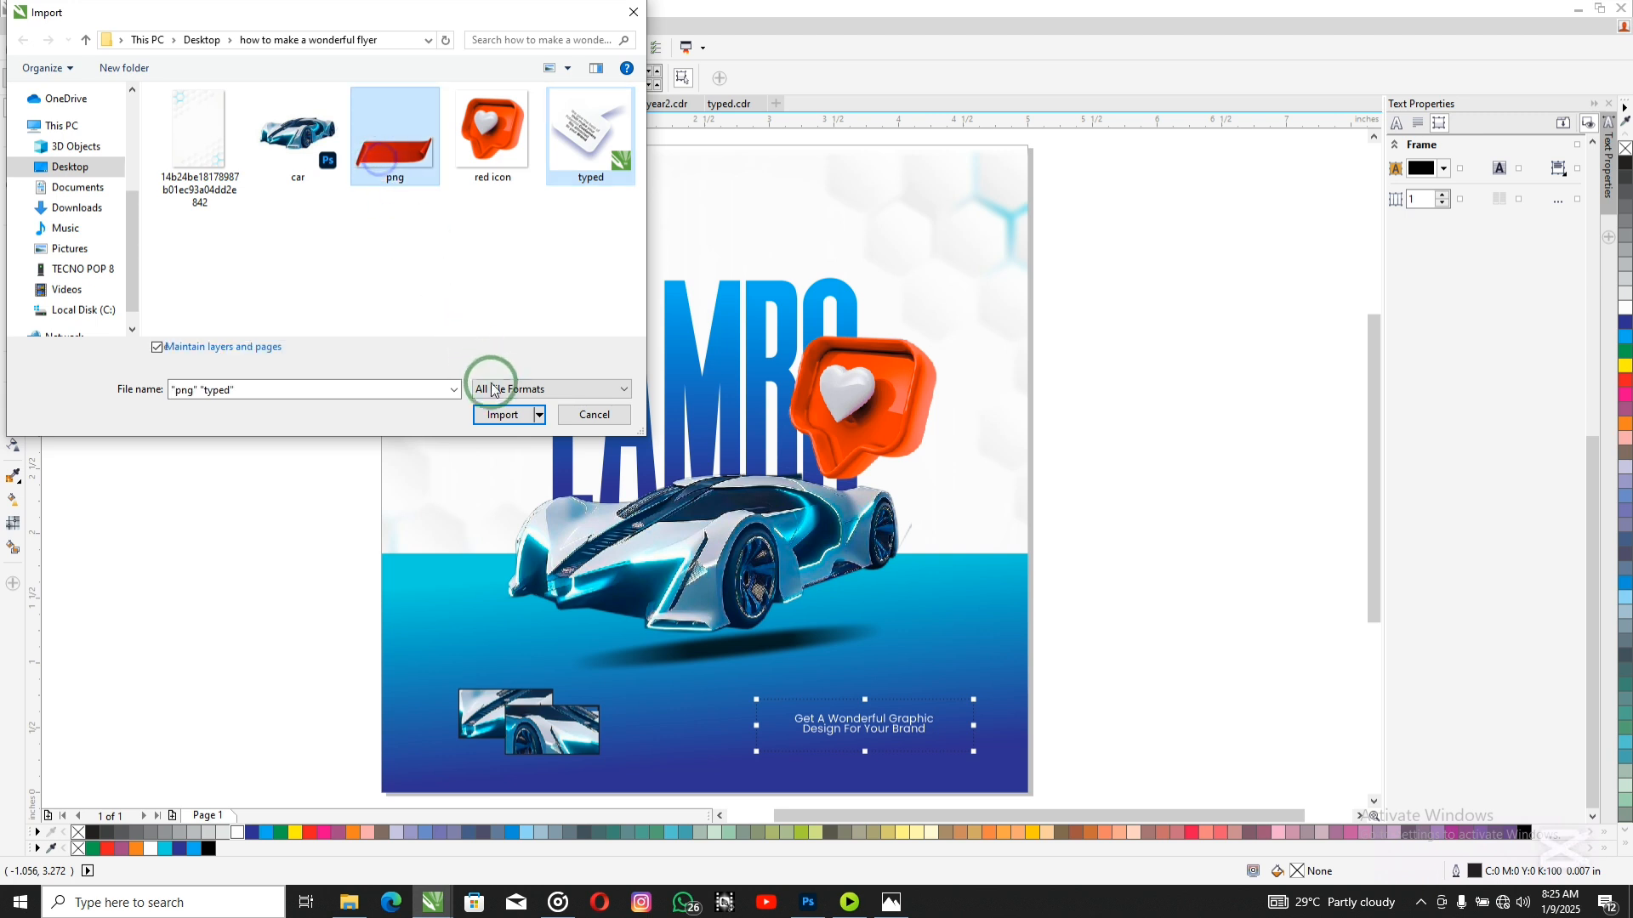
pyautogui.click(501, 414)
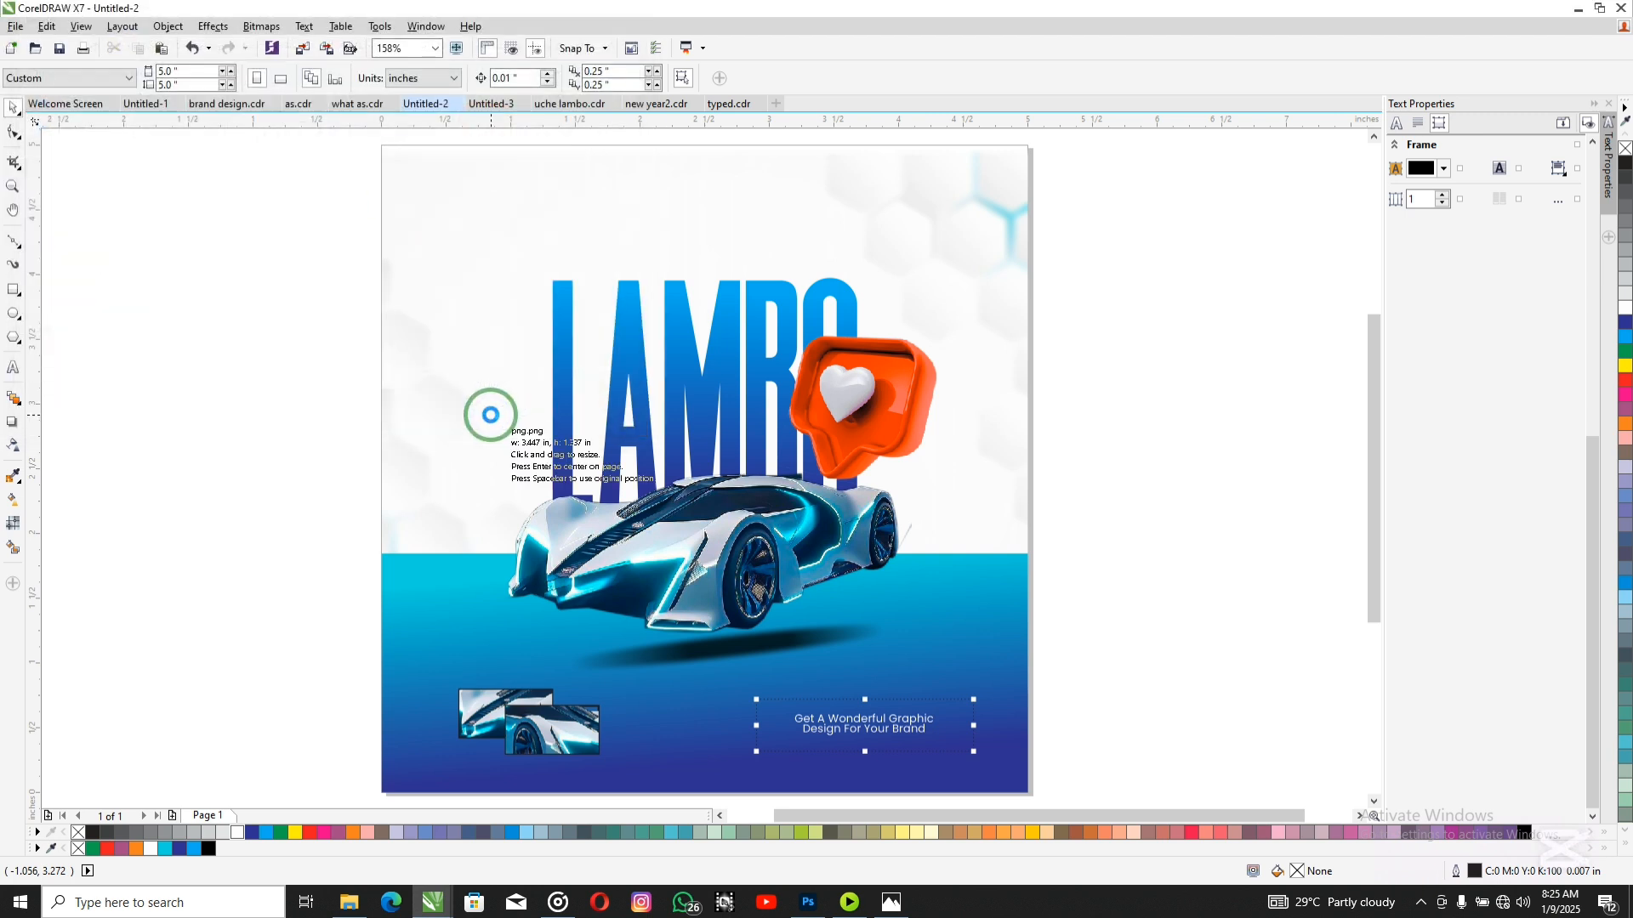
pyautogui.click(394, 341)
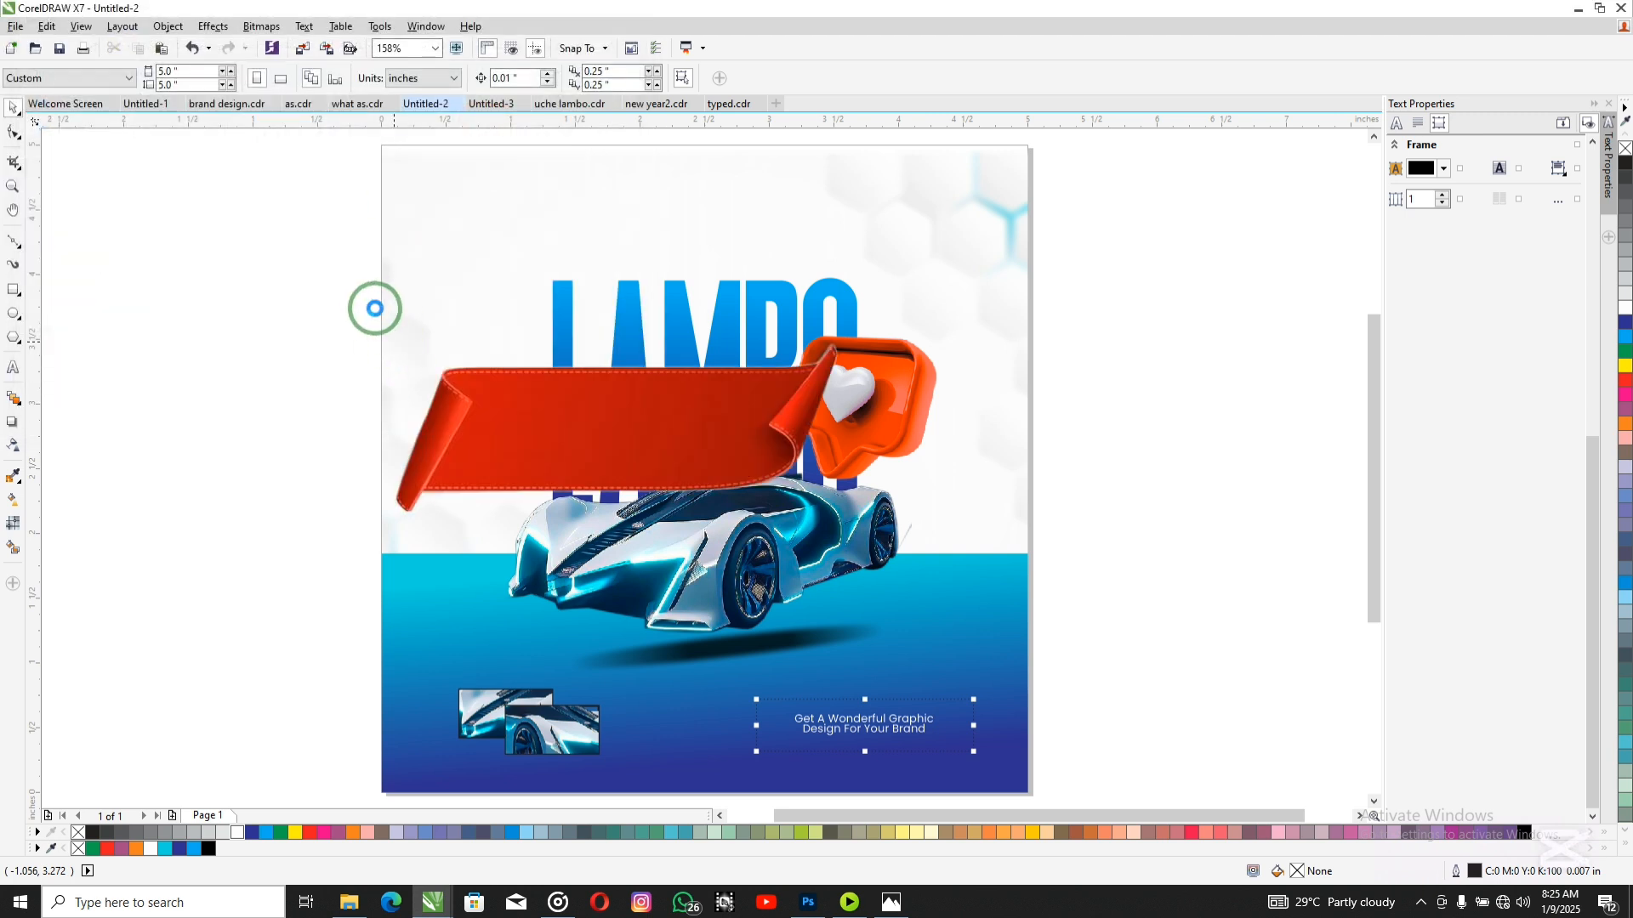
pyautogui.click(474, 380)
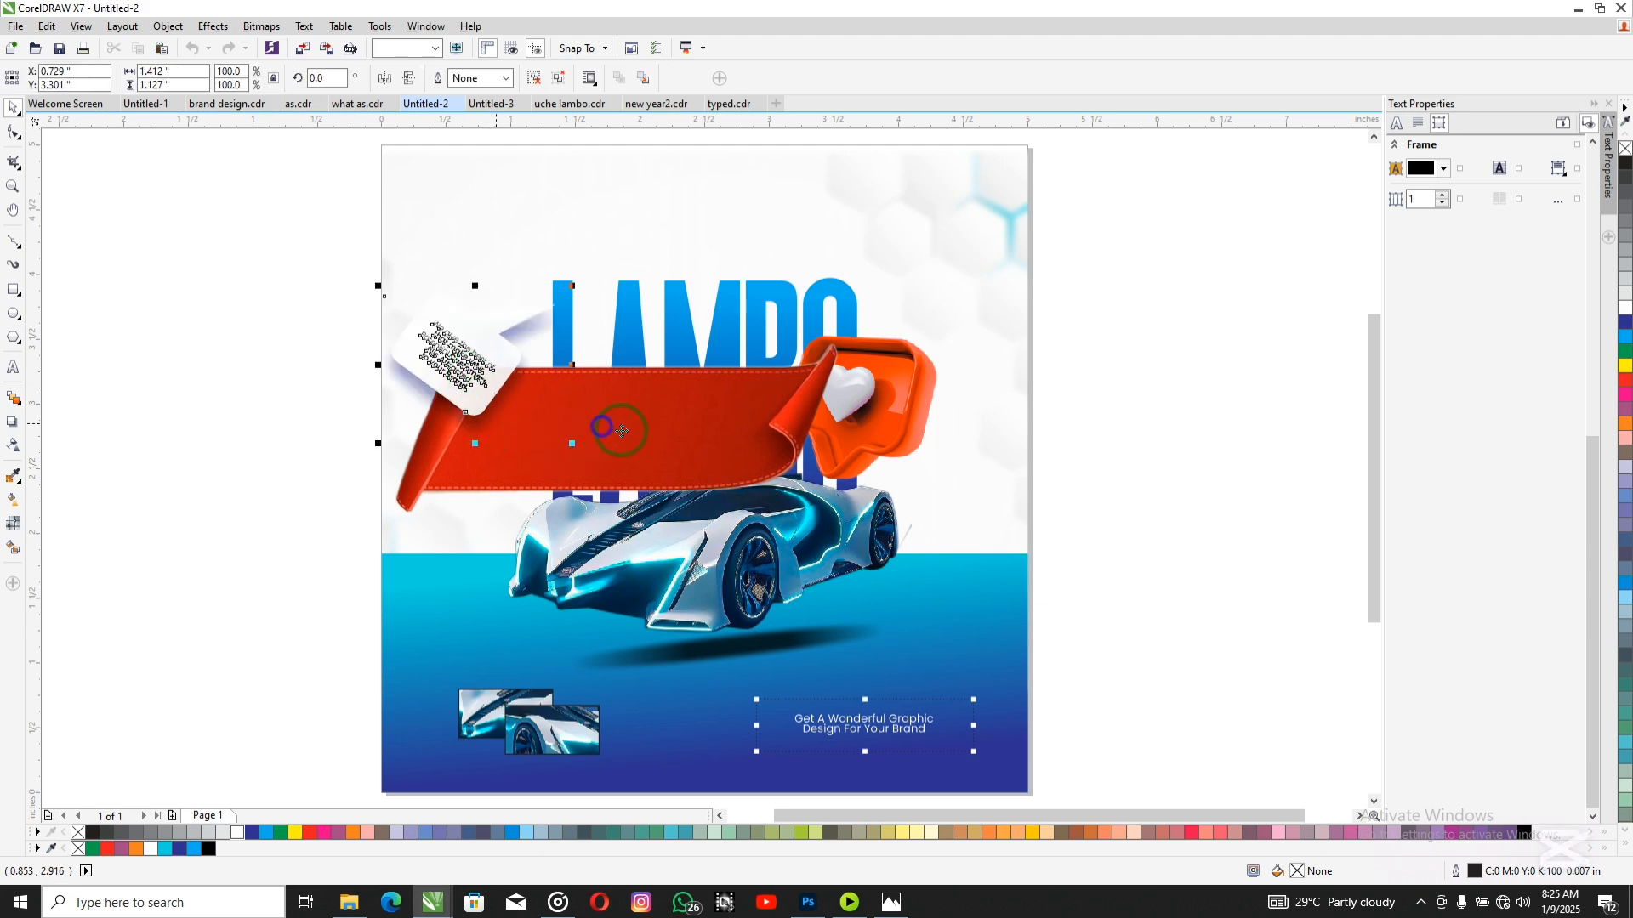
# Step: Move the red ribbon above the LAMBO title and the white speech card beside the letter L
pyautogui.moveTo(625, 432)
pyautogui.mouseDown()
pyautogui.moveTo(652, 438)
pyautogui.moveTo(706, 285)
pyautogui.moveTo(730, 264)
pyautogui.mouseUp()
pyautogui.click(462, 381)
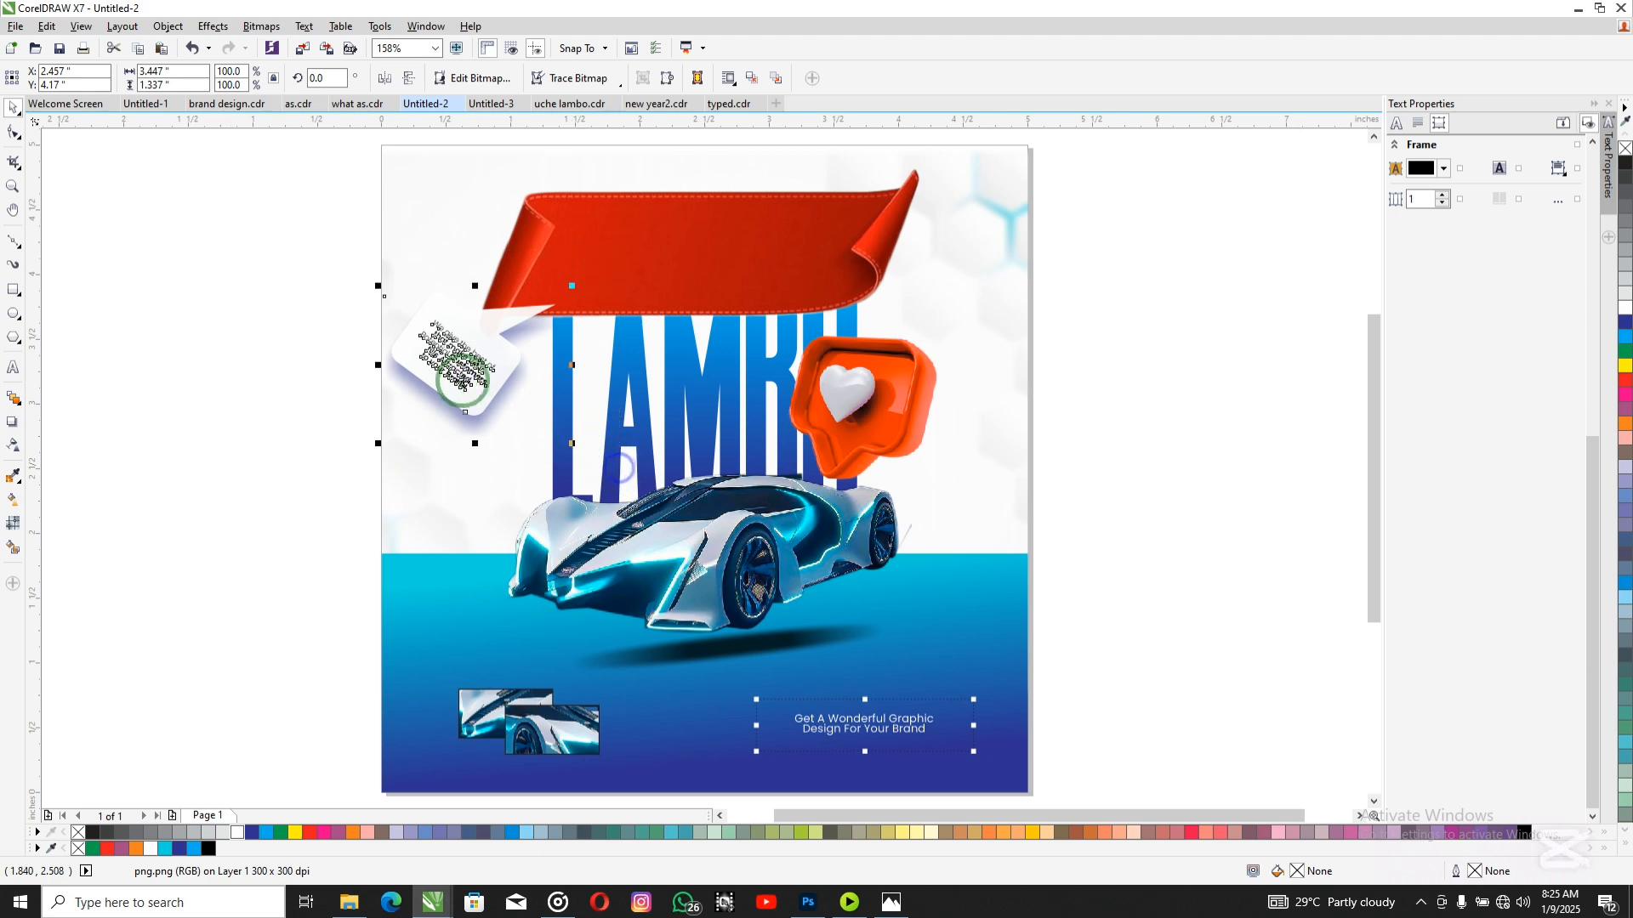
pyautogui.moveTo(462, 381)
pyautogui.mouseDown()
pyautogui.moveTo(553, 398)
pyautogui.moveTo(464, 382)
pyautogui.mouseUp()
# Step: Scale the red ribbon down to about 1.43 in wide and center it horizontally on the page
pyautogui.click(690, 274)
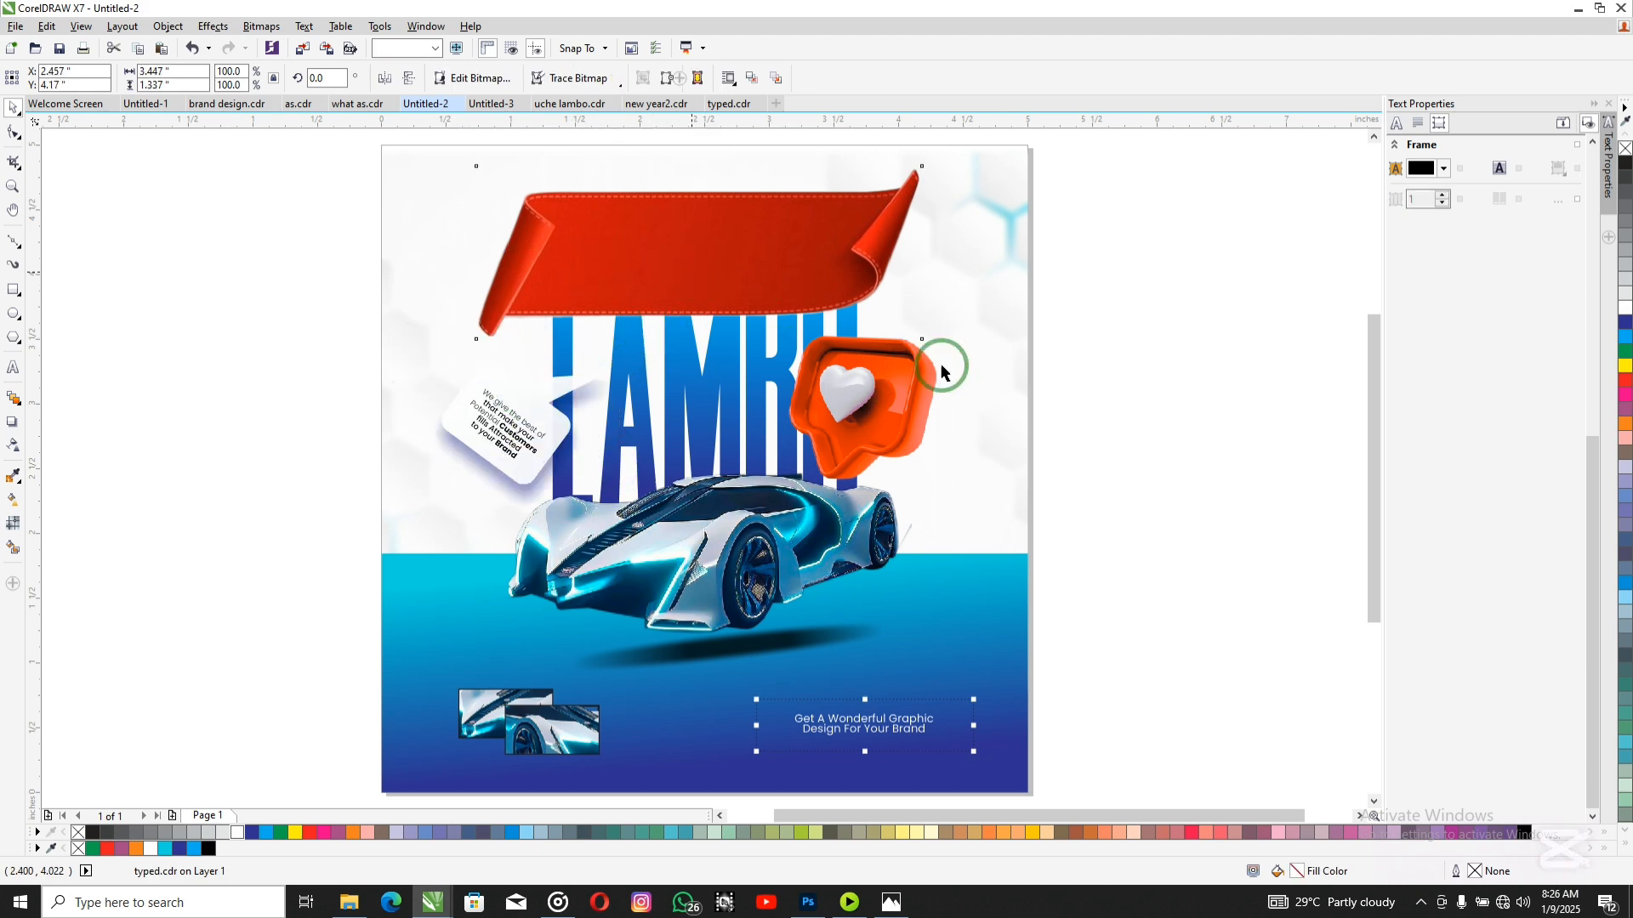
pyautogui.moveTo(924, 340); pyautogui.dragTo(734, 294)
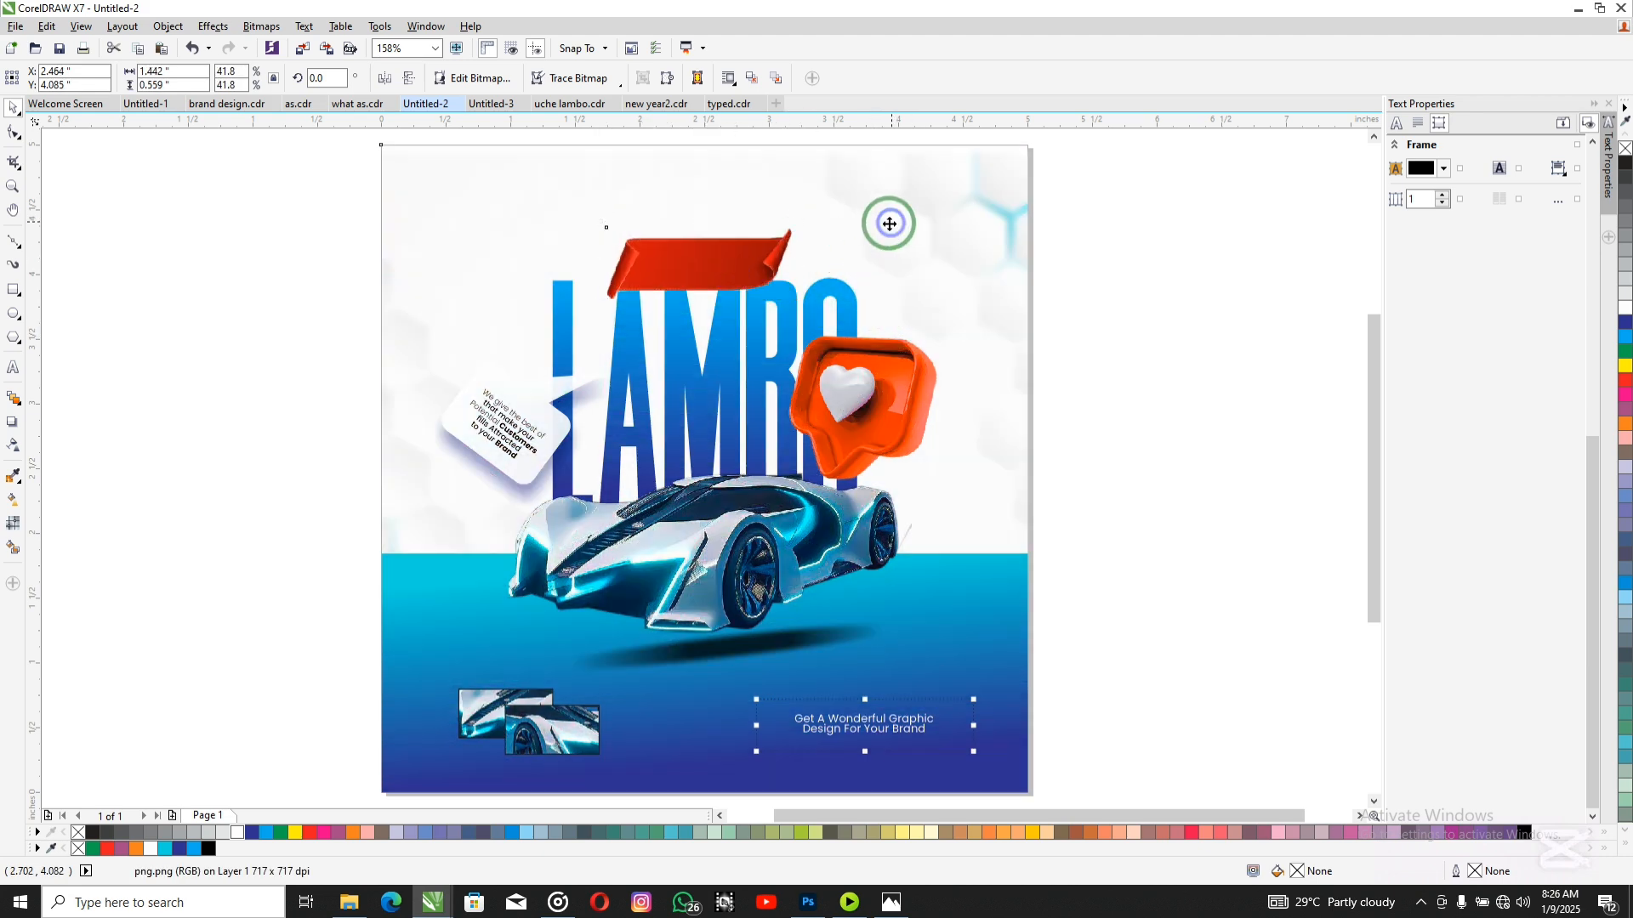
pyautogui.click(890, 224)
pyautogui.keyDown('shift'); pyautogui.click(625, 280); pyautogui.keyUp('shift')
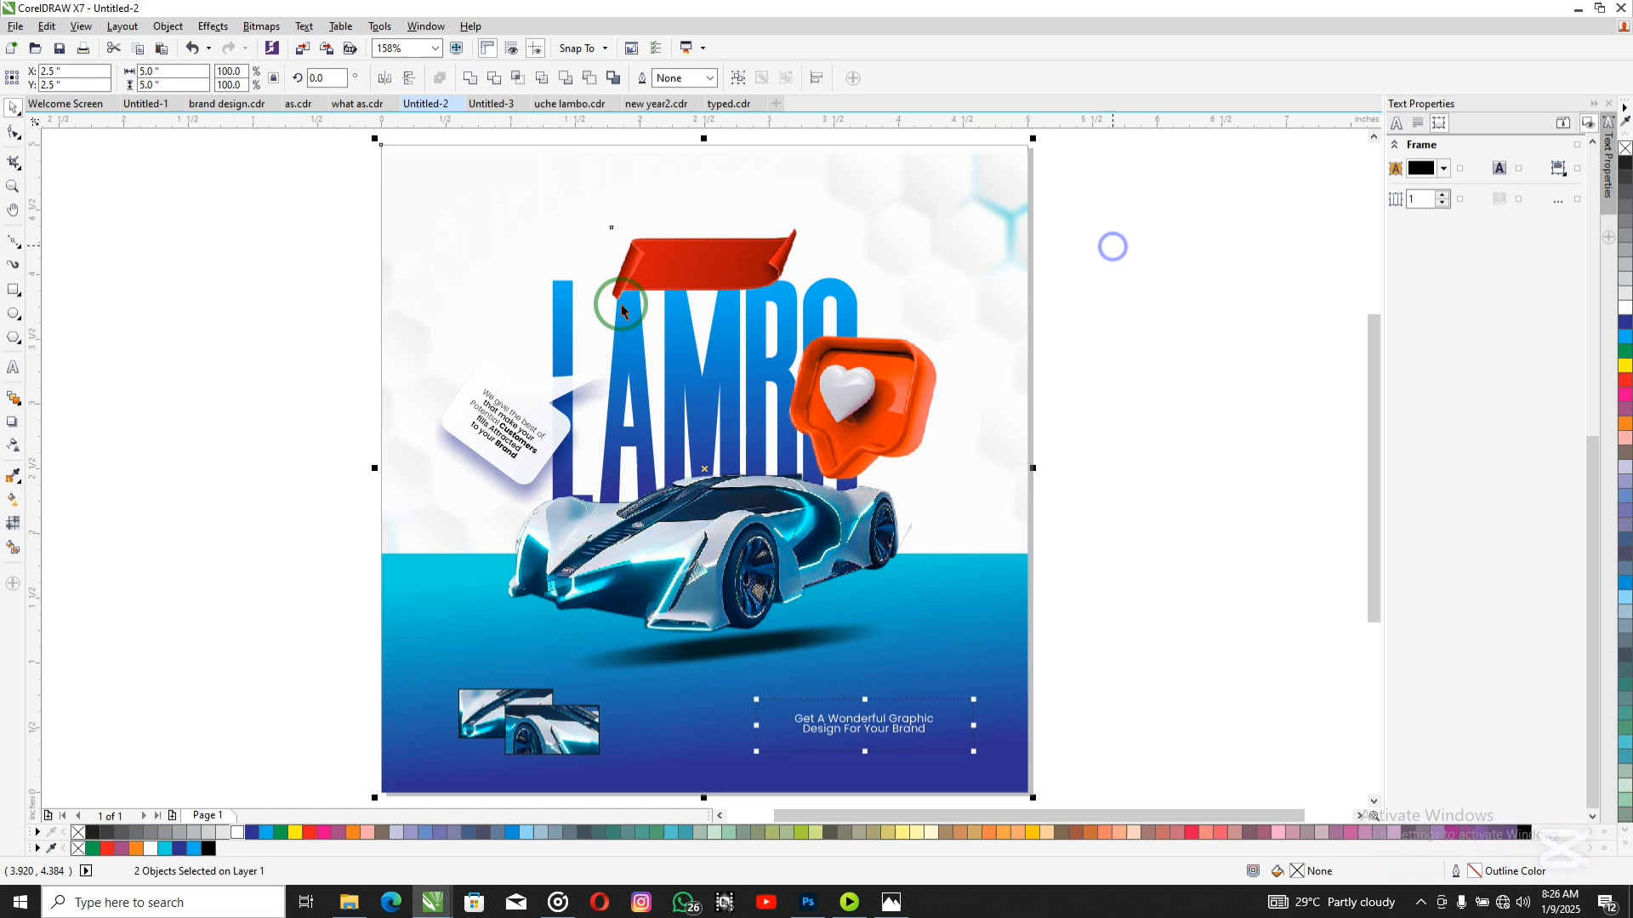
pyautogui.click(678, 281)
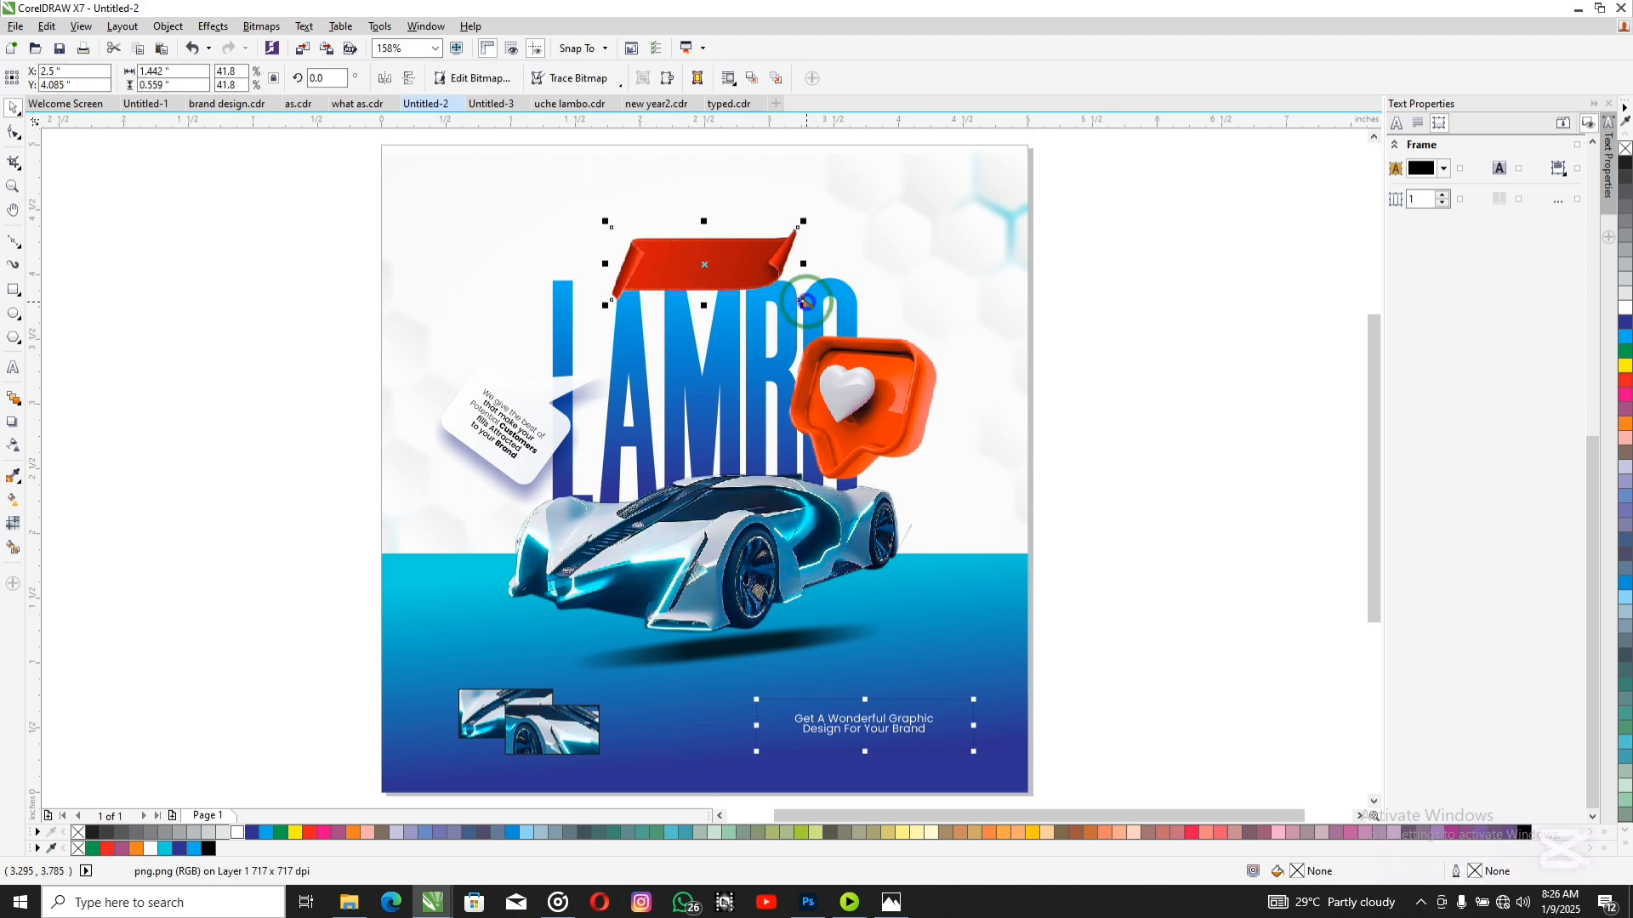
pyautogui.moveTo(805, 302); pyautogui.dragTo(799, 298)
# Step: Copy the tagline onto the red ribbon and replace the copy's text with "Creative world"
pyautogui.click(847, 729)
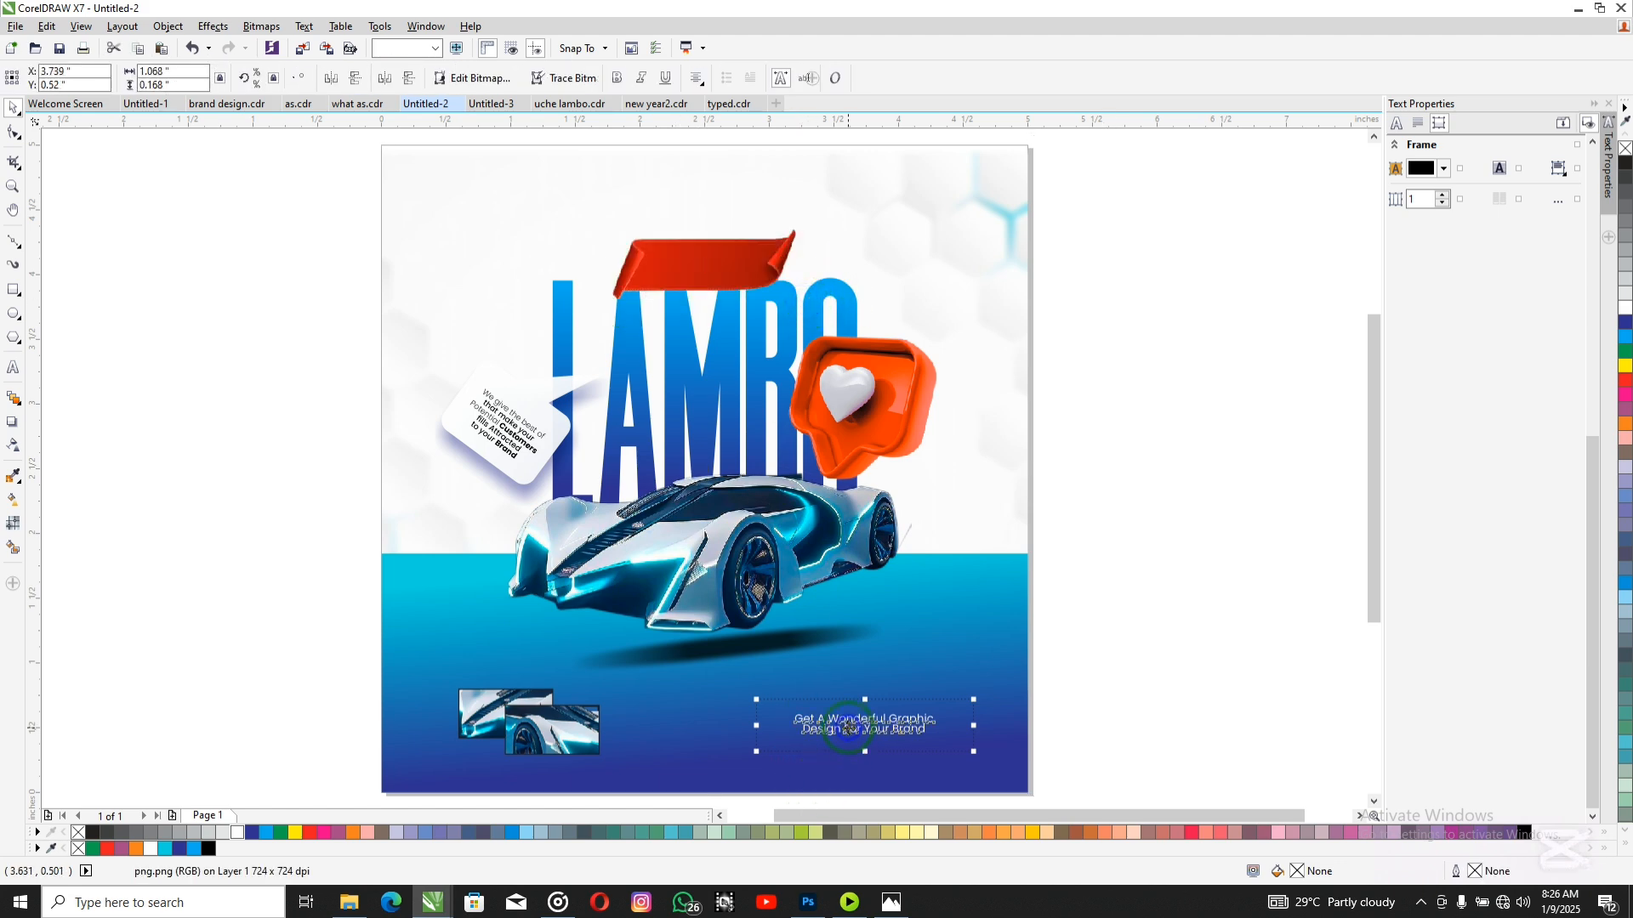
pyautogui.moveTo(848, 729); pyautogui.dragTo(680, 279)
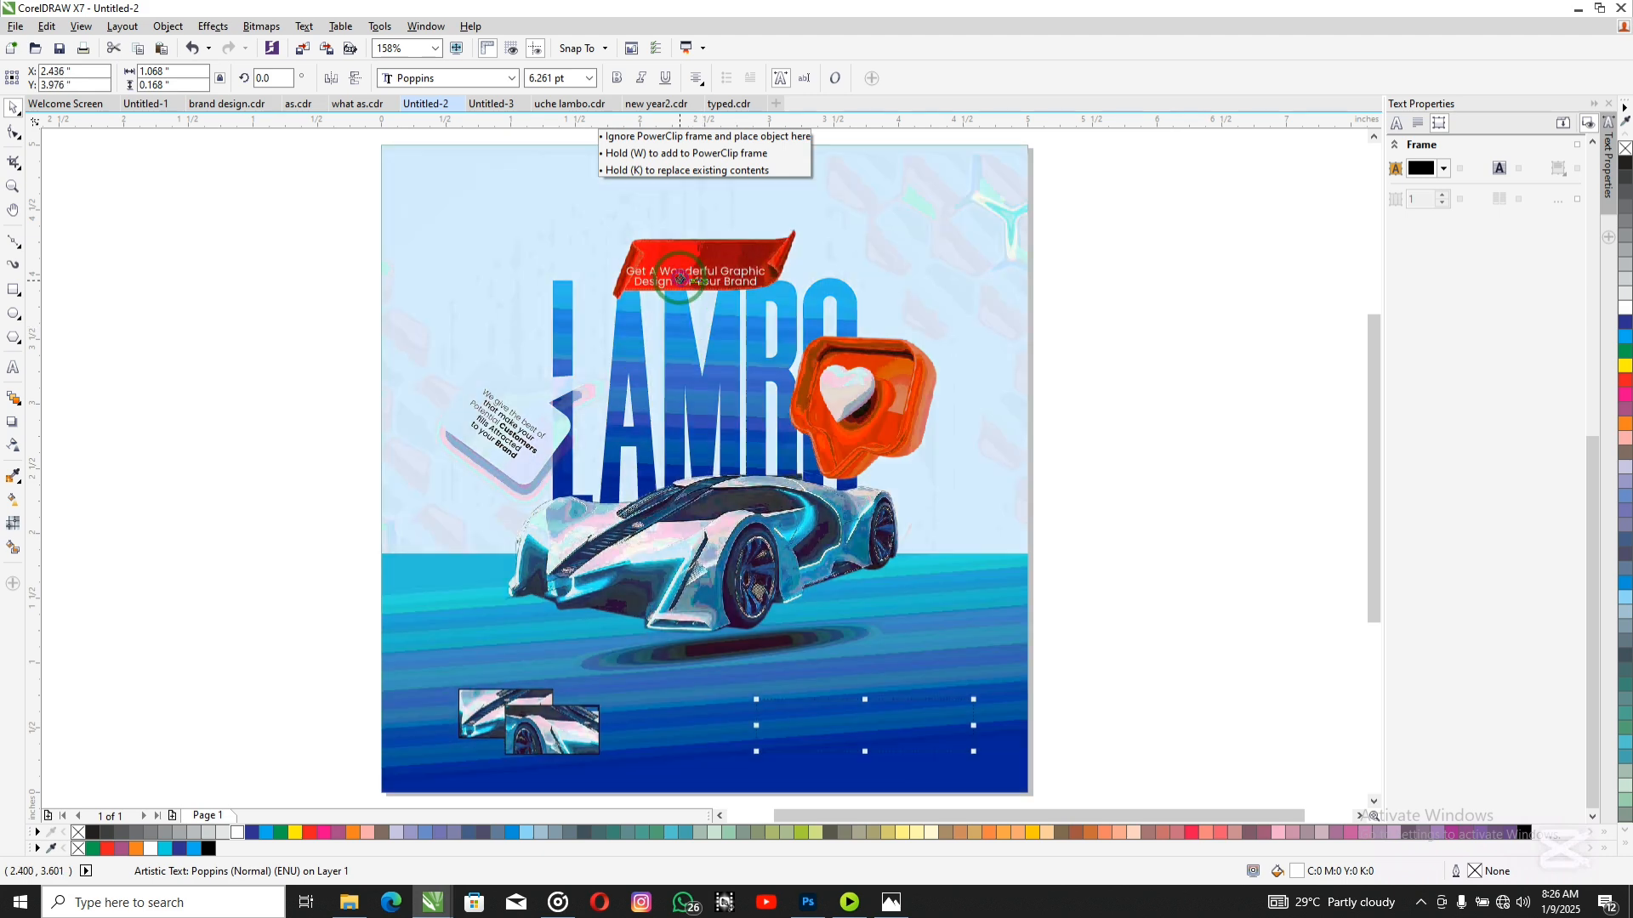
pyautogui.rightClick(680, 279)
pyautogui.doubleClick(680, 279)
pyautogui.hotkey('ctrl', 'a')
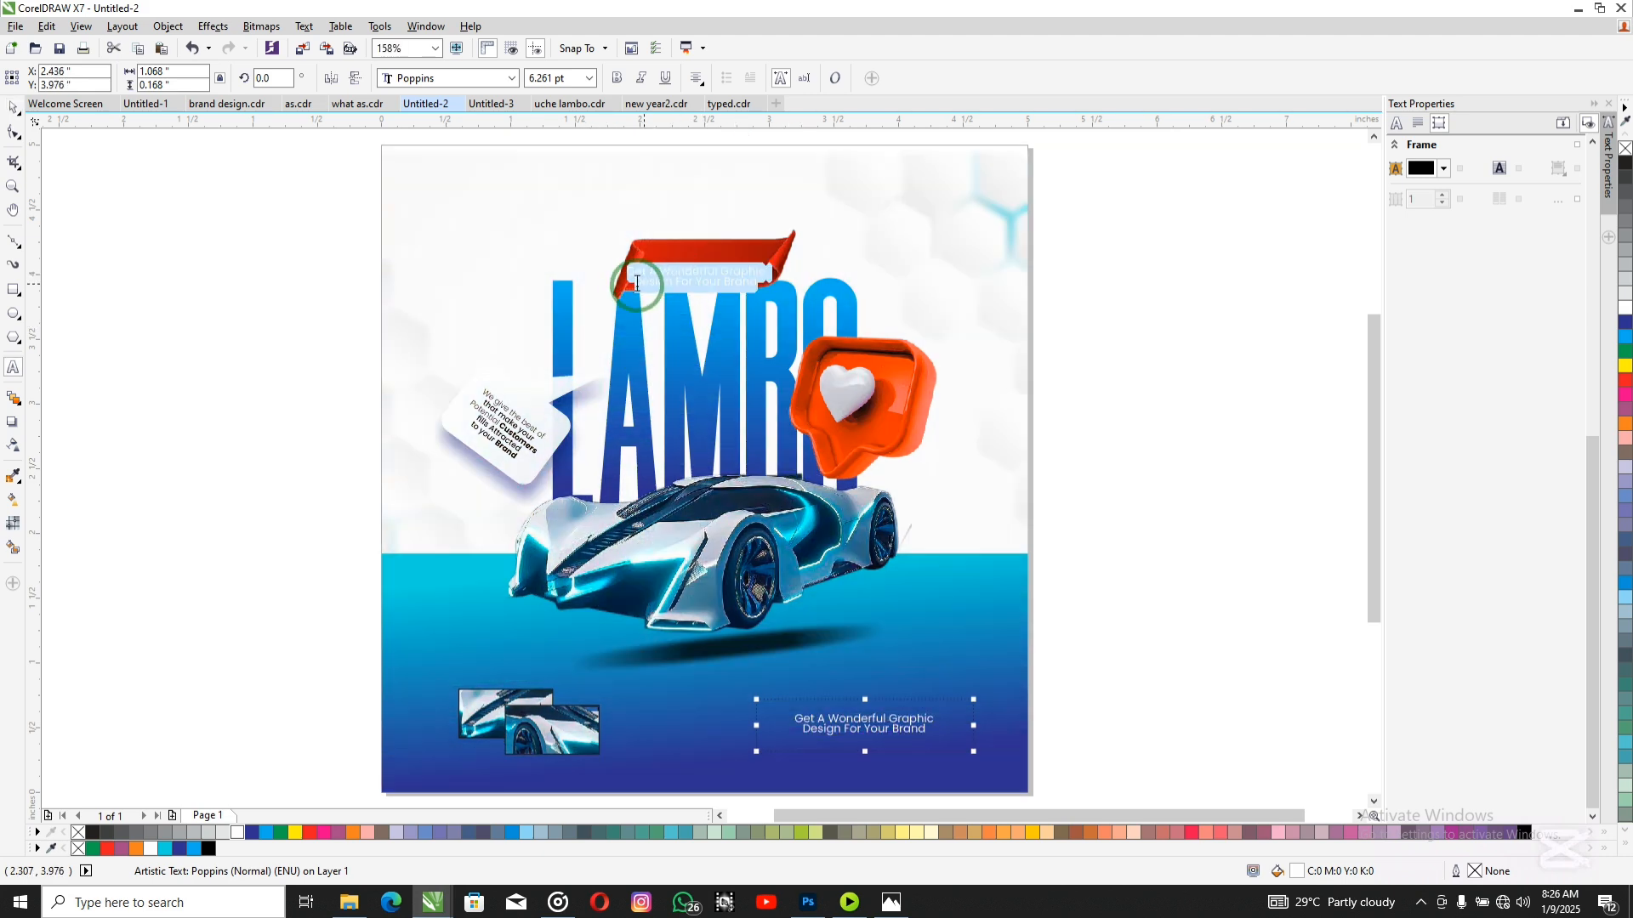
pyautogui.click(631, 287)
pyautogui.write('Creative world')
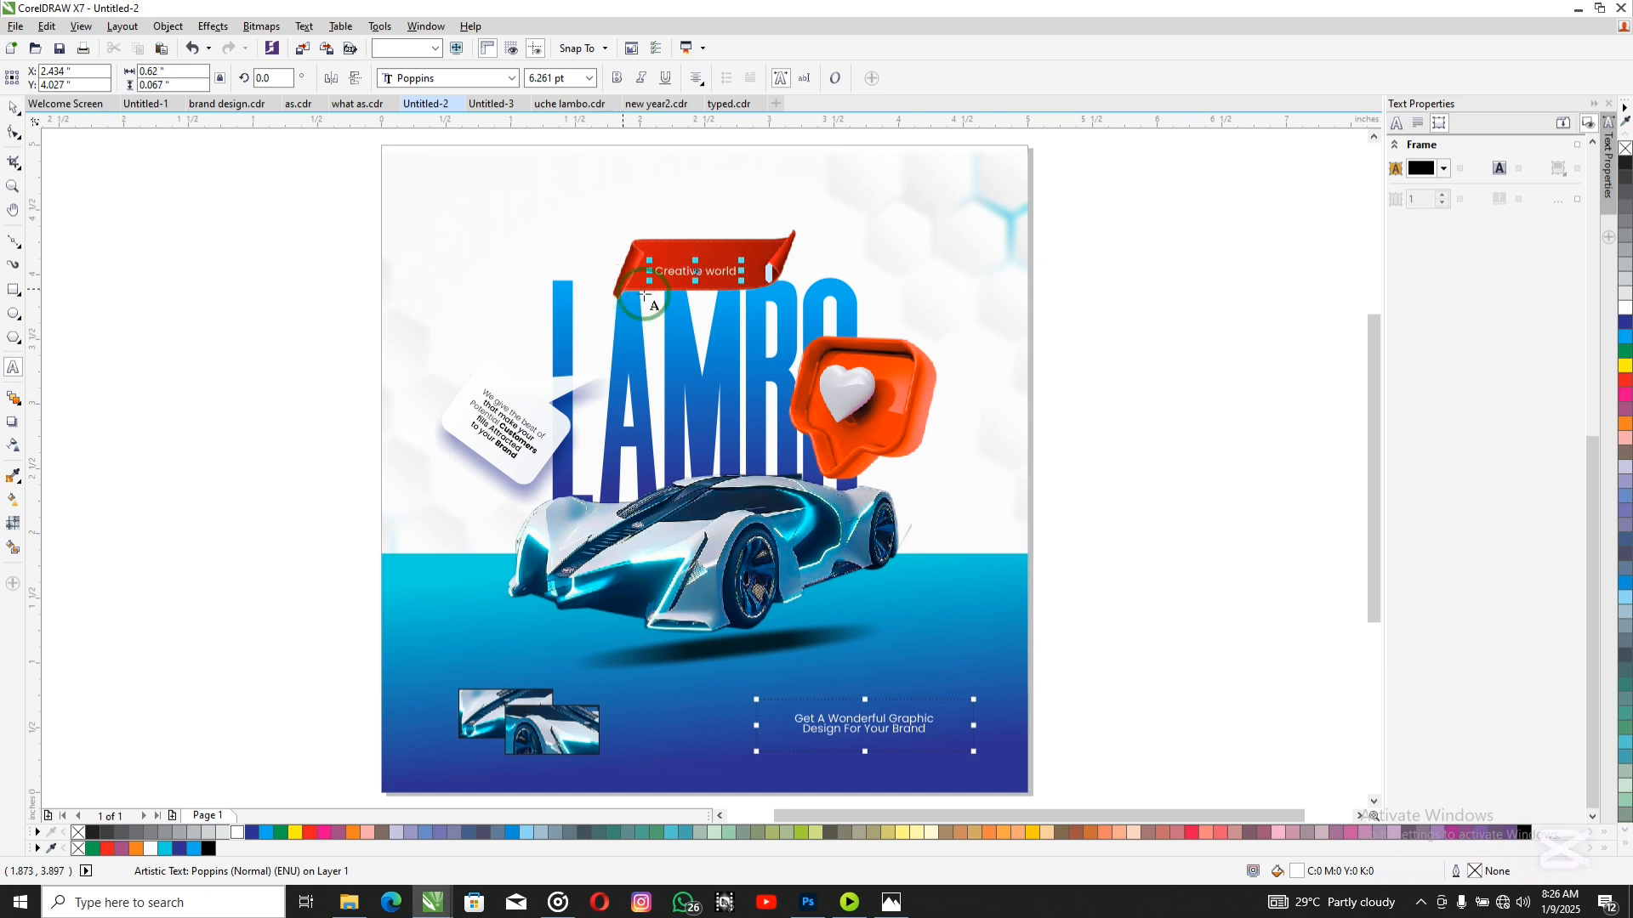
# Step: Set the word "world" on the ribbon to Poppins SemiBold Italic
pyautogui.scroll(2, 727, 283)
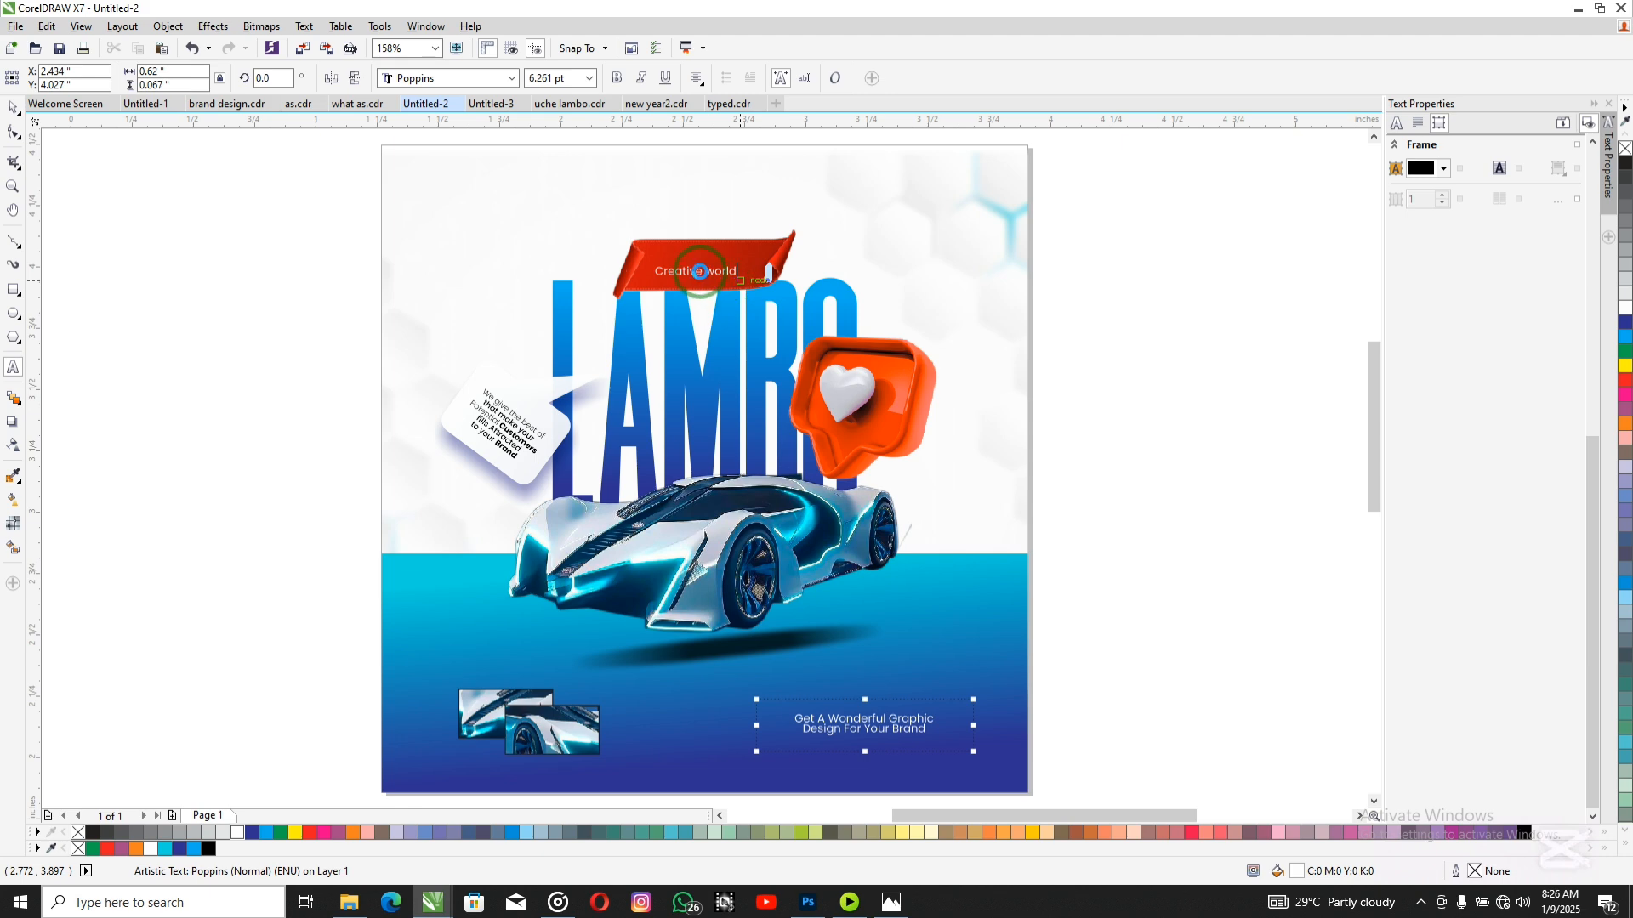
pyautogui.scroll(3, 699, 271)
pyautogui.moveTo(672, 251); pyautogui.dragTo(834, 249)
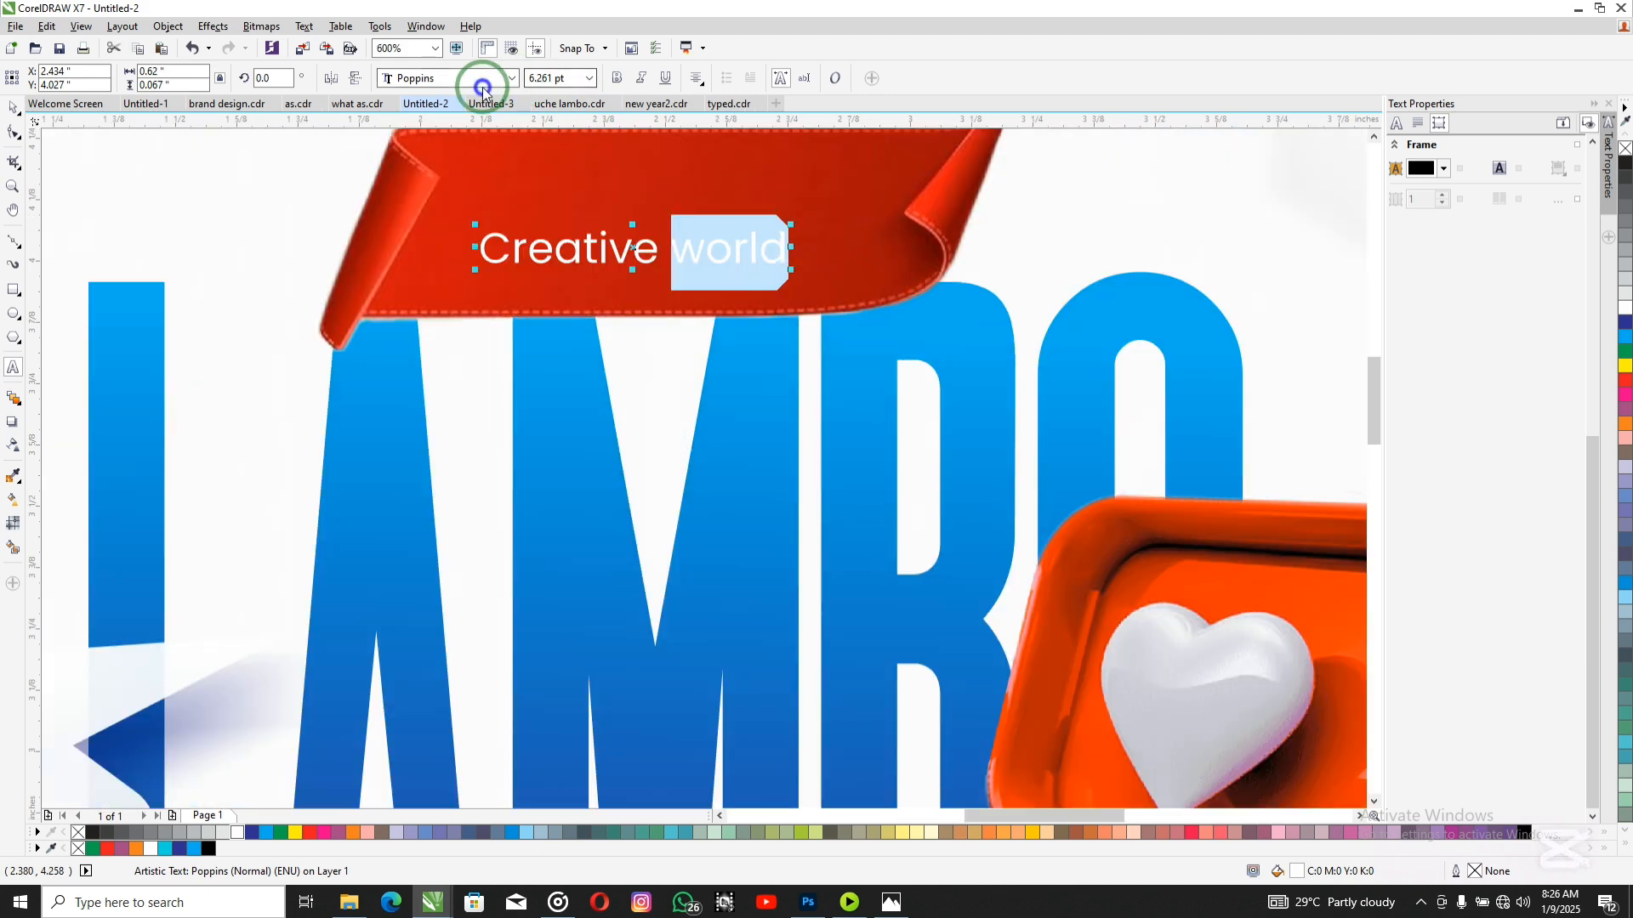
pyautogui.click(508, 79)
pyautogui.moveTo(770, 100)
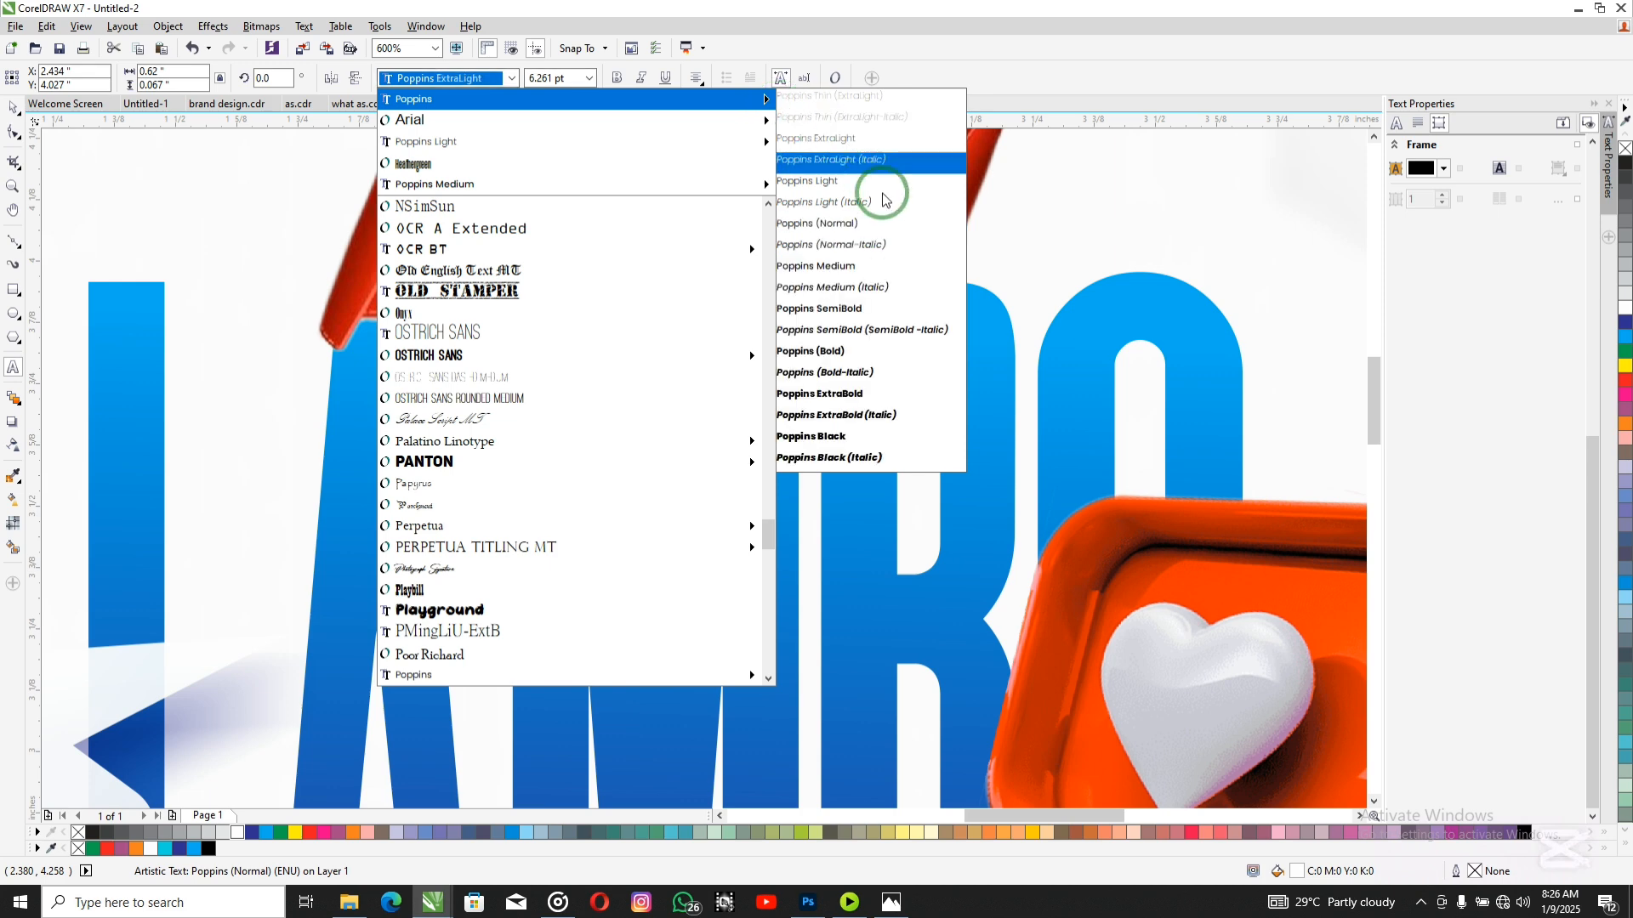
pyautogui.click(888, 332)
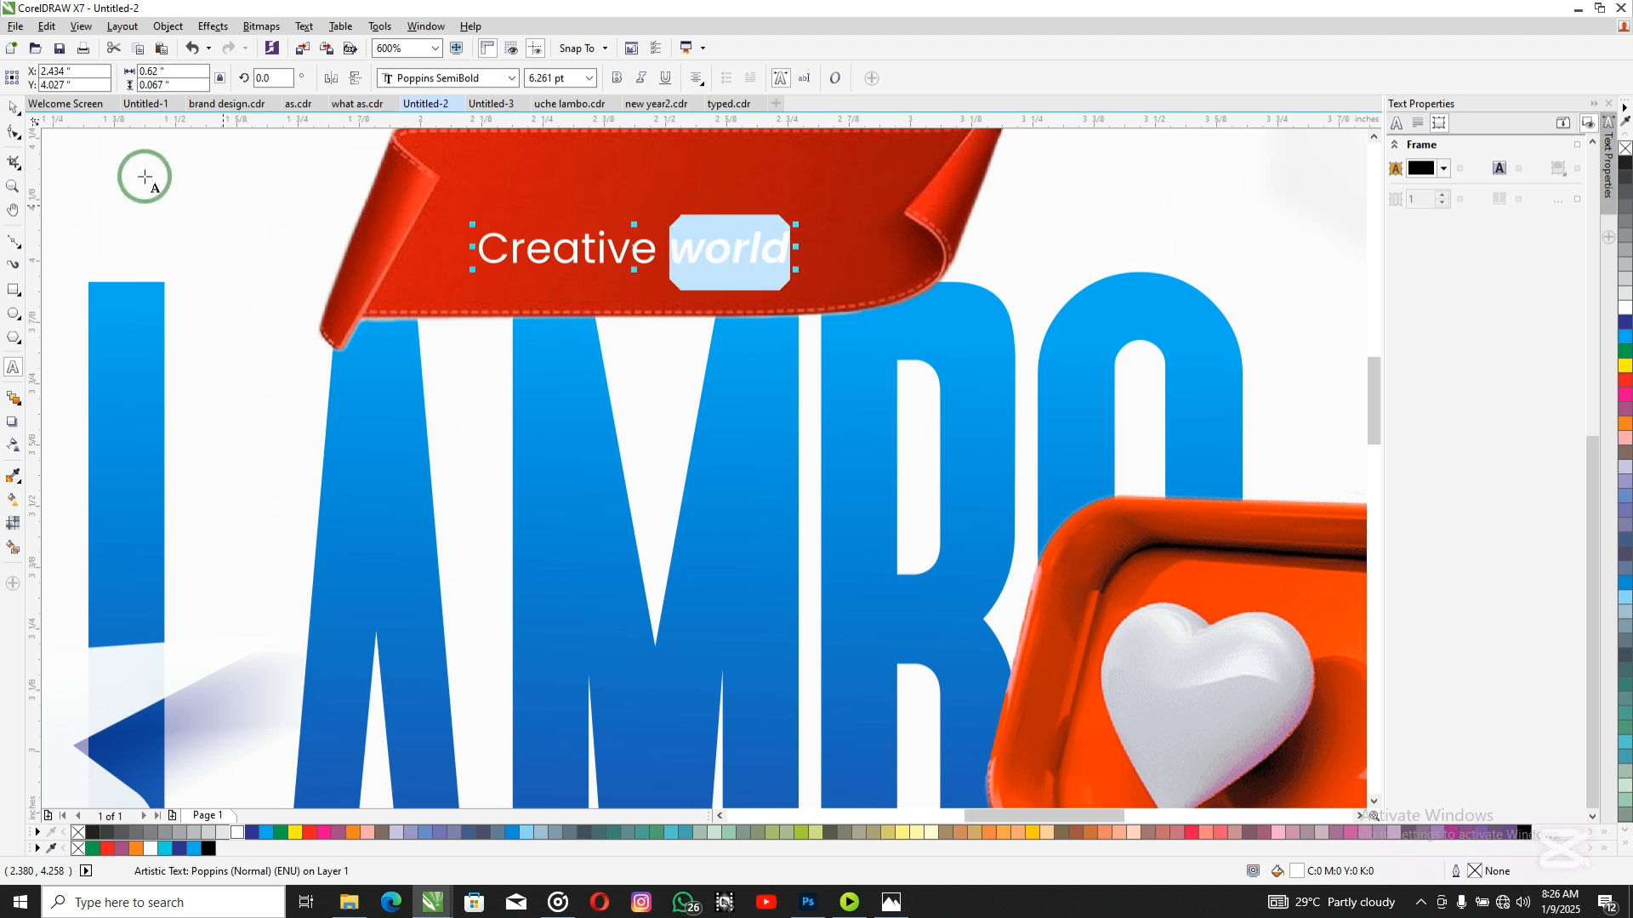
# Step: Widen the letter spacing of "Creative world" until the text is about 0.72 in wide
pyautogui.click(14, 133)
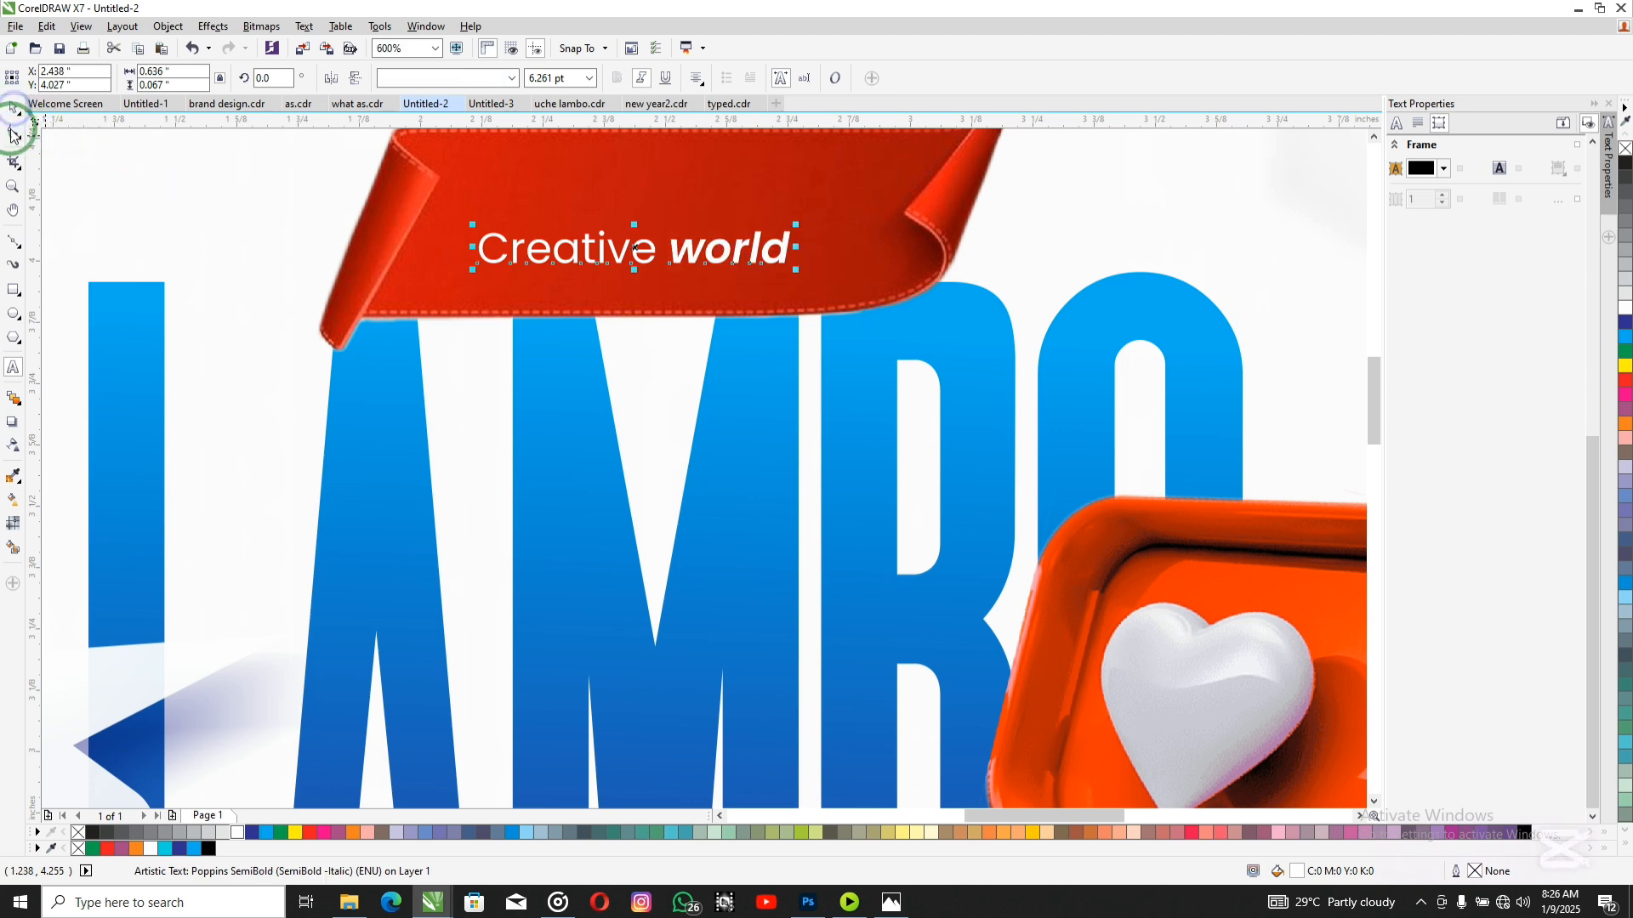
pyautogui.click(797, 272)
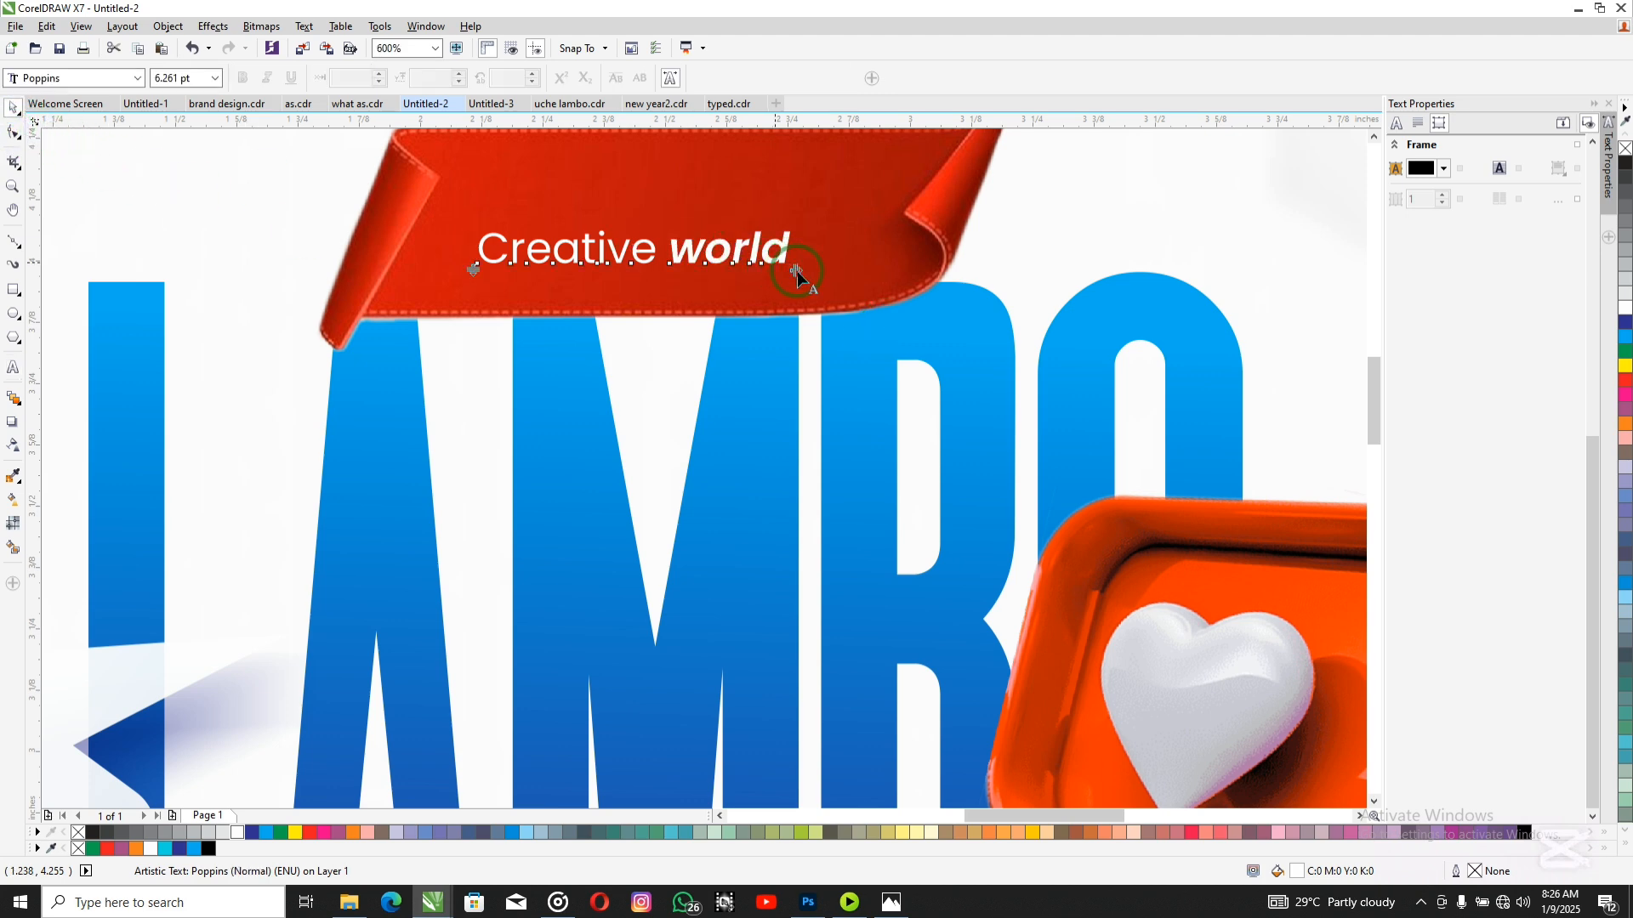
pyautogui.moveTo(797, 272); pyautogui.dragTo(840, 274)
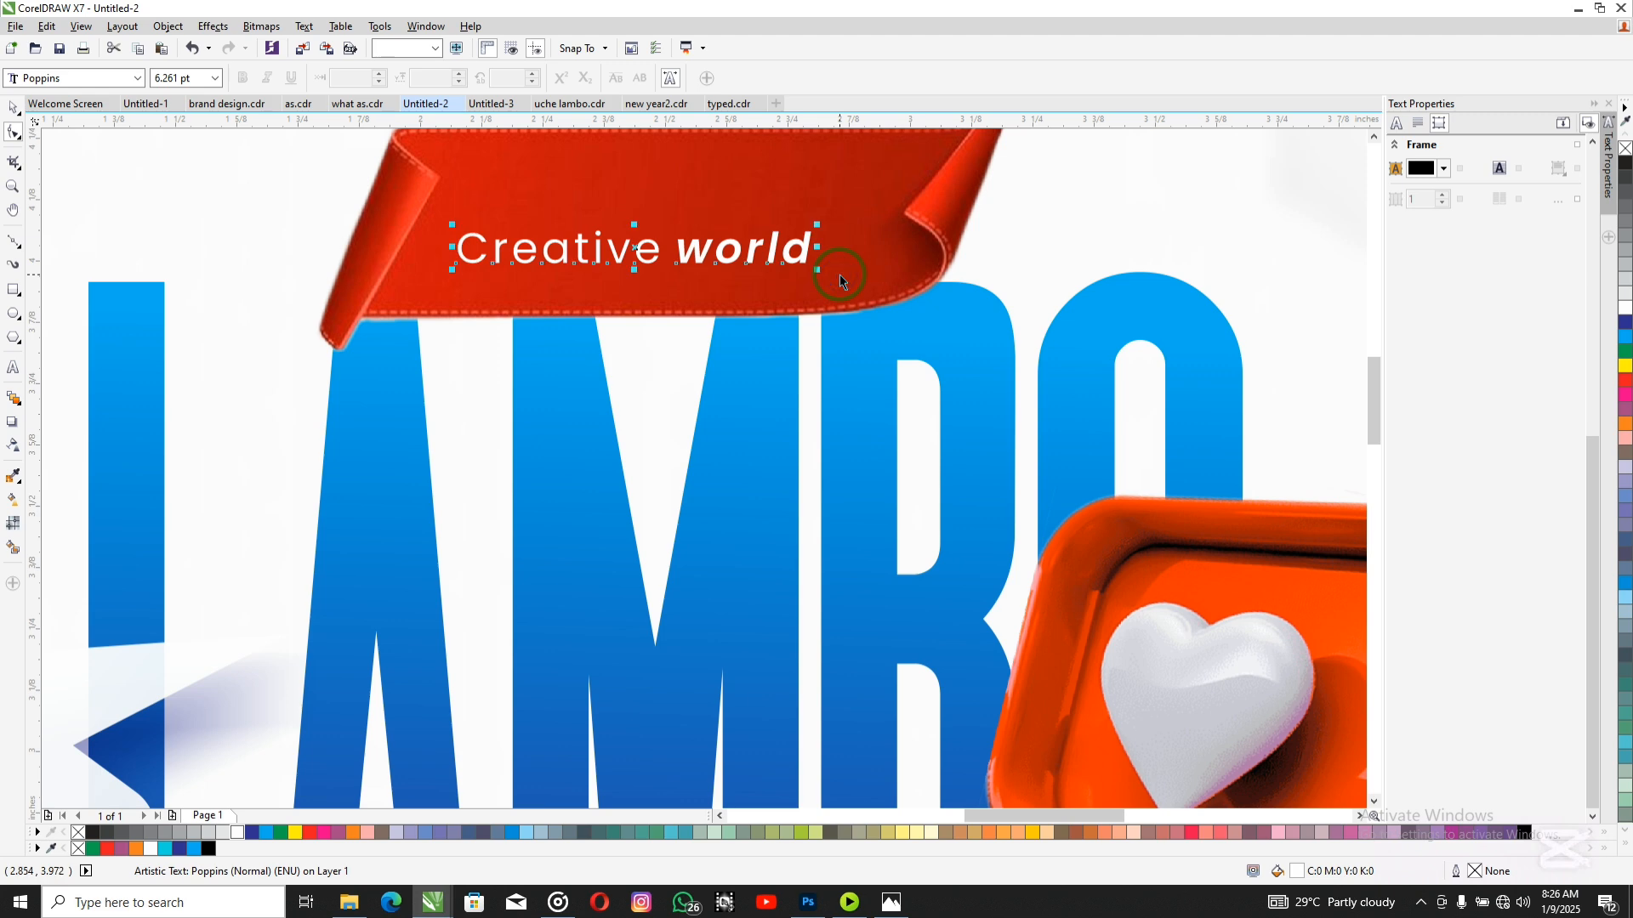
# Step: Center the "Creative world" text vertically and horizontally on the red ribbon
pyautogui.hotkey('shift', 'F4')
pyautogui.keyDown('shift'); pyautogui.click(769, 260); pyautogui.keyUp('shift')
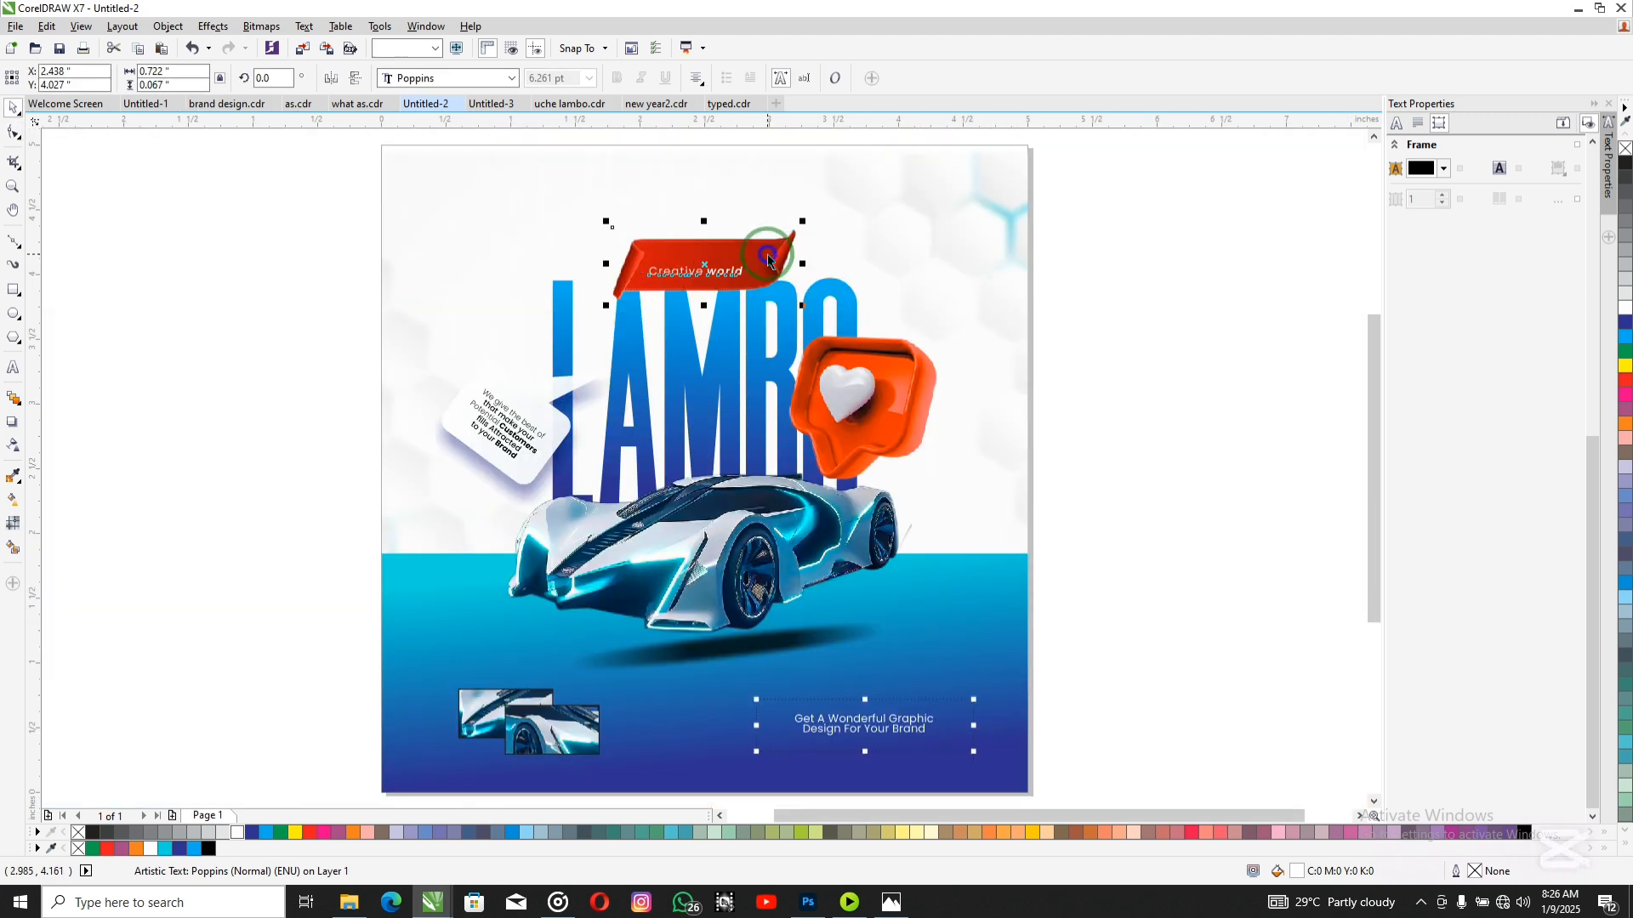
pyautogui.press('e')
pyautogui.press('c')
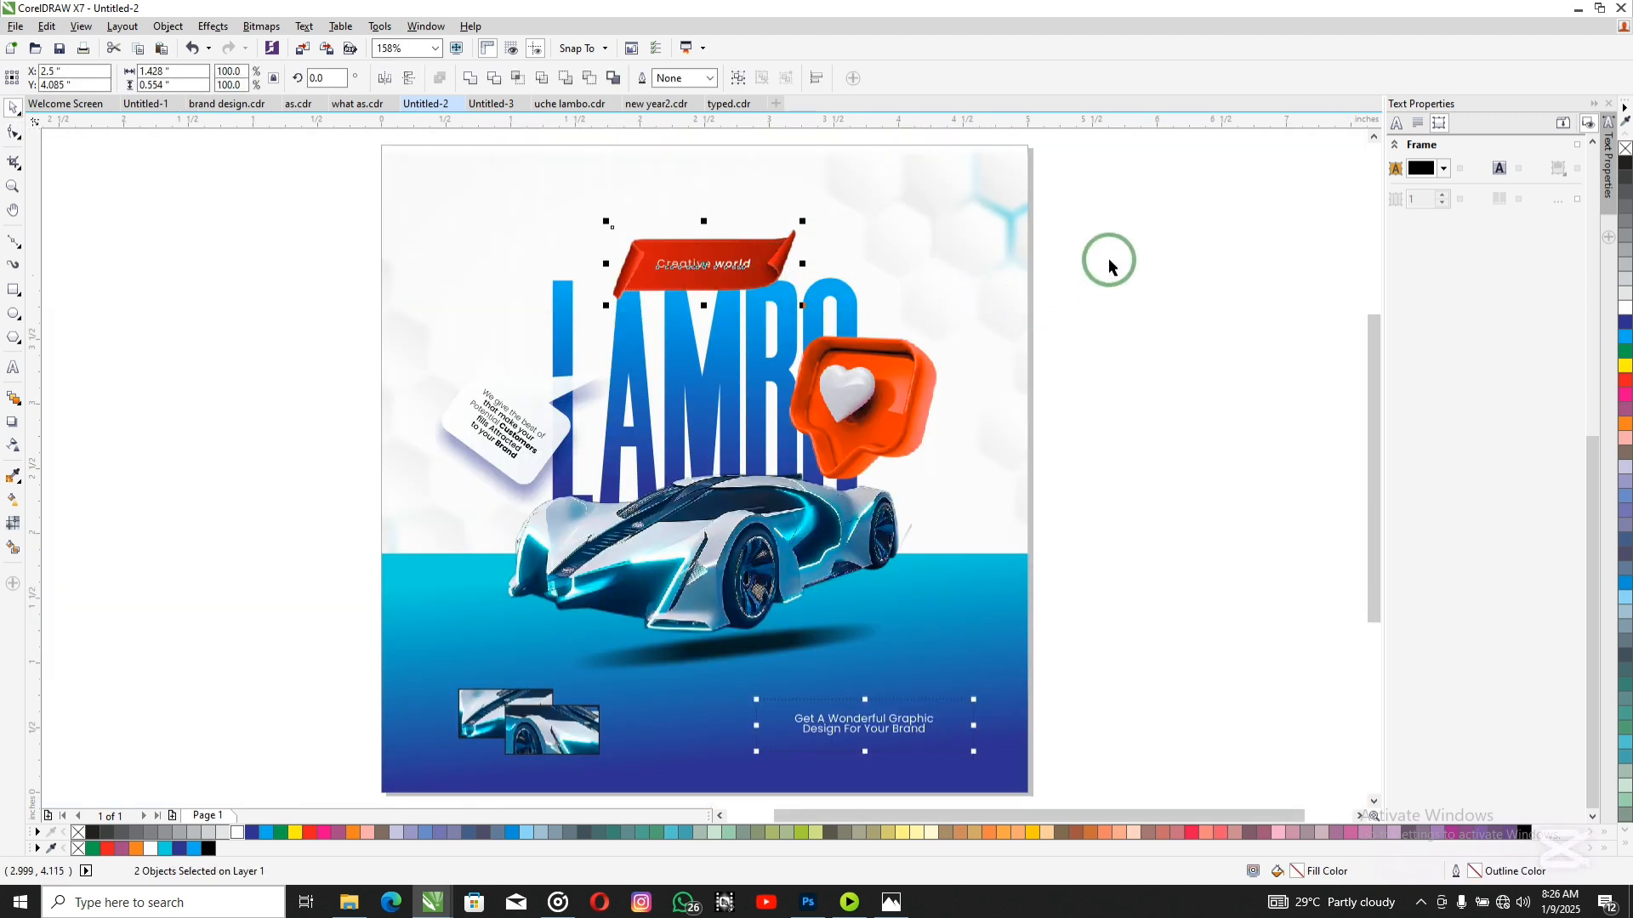
pyautogui.click(1110, 281)
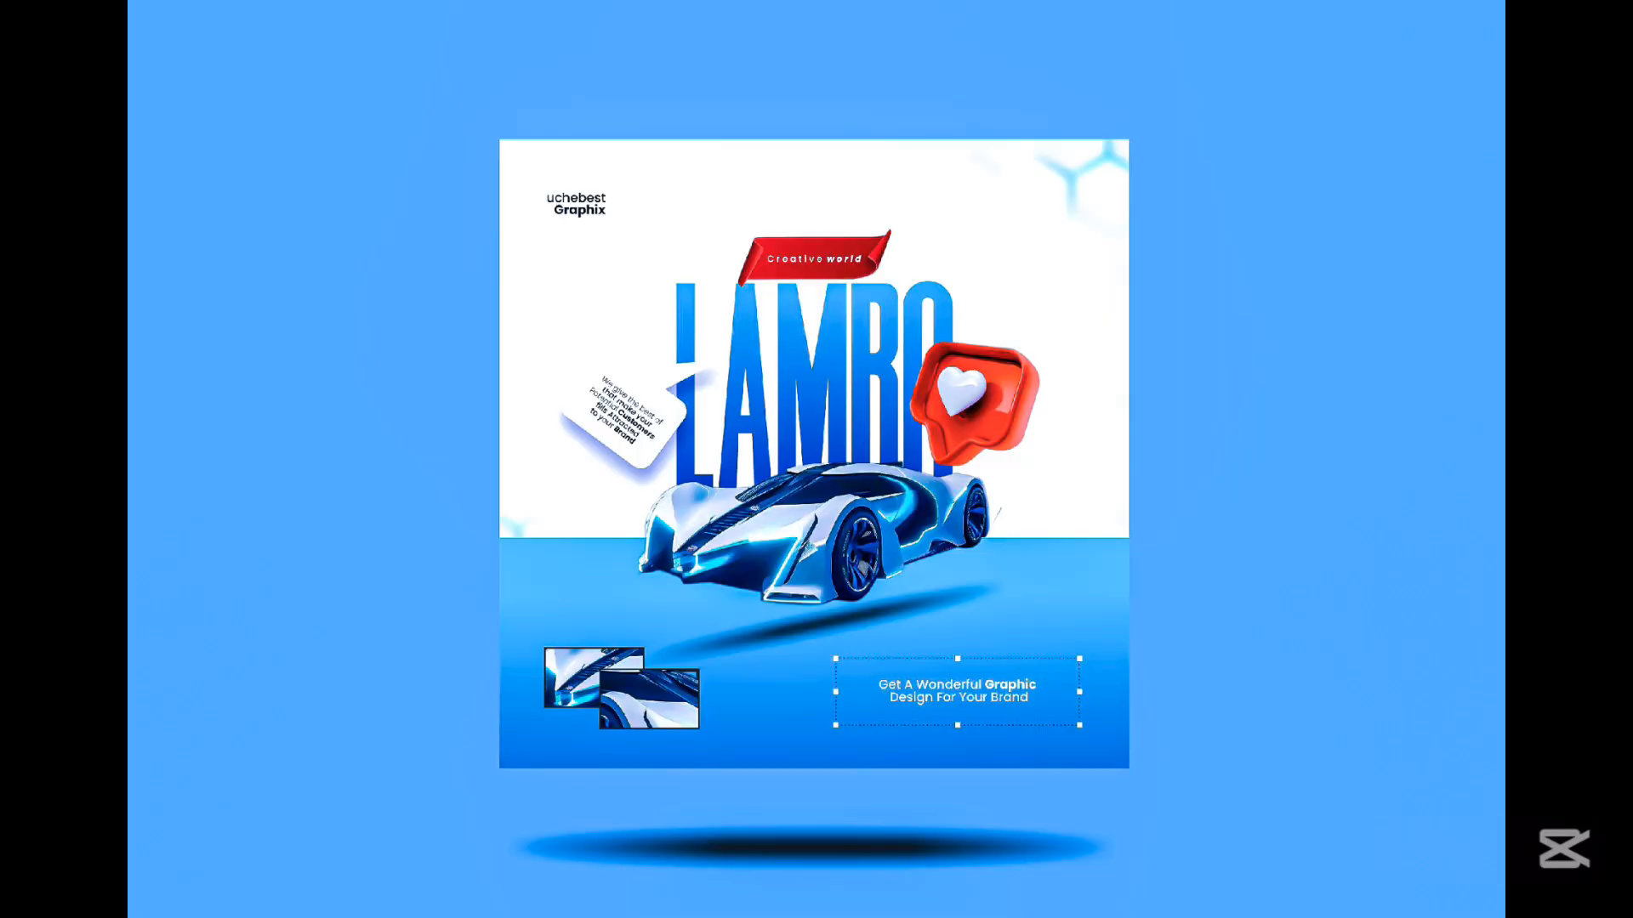